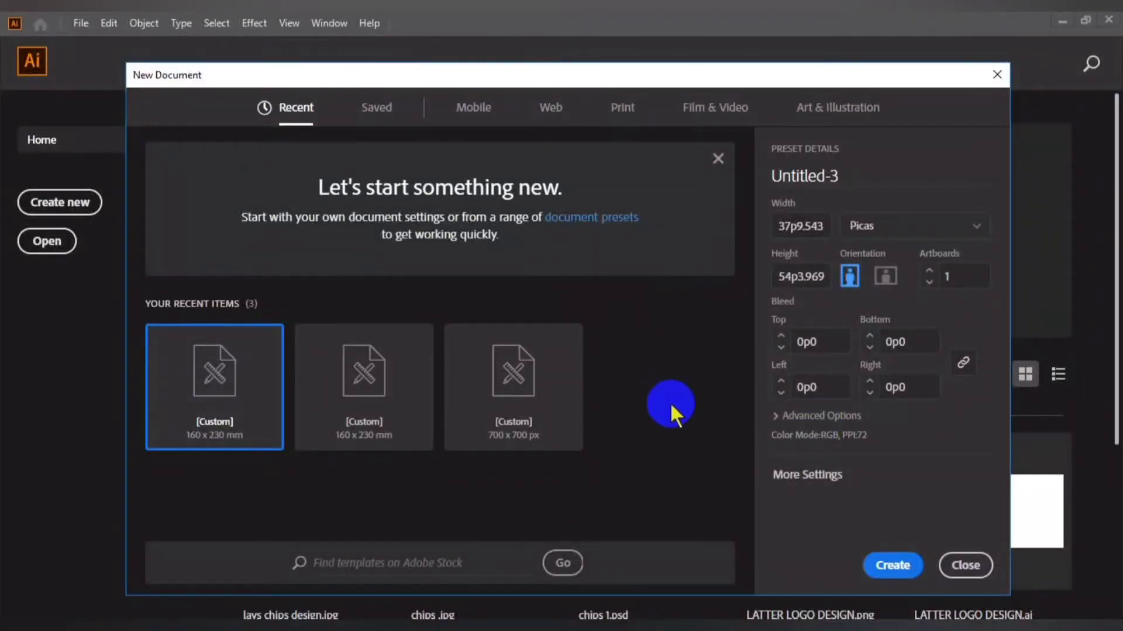
Name the new document 'Chips packet design' and set its units to millimetres.
click(877, 184)
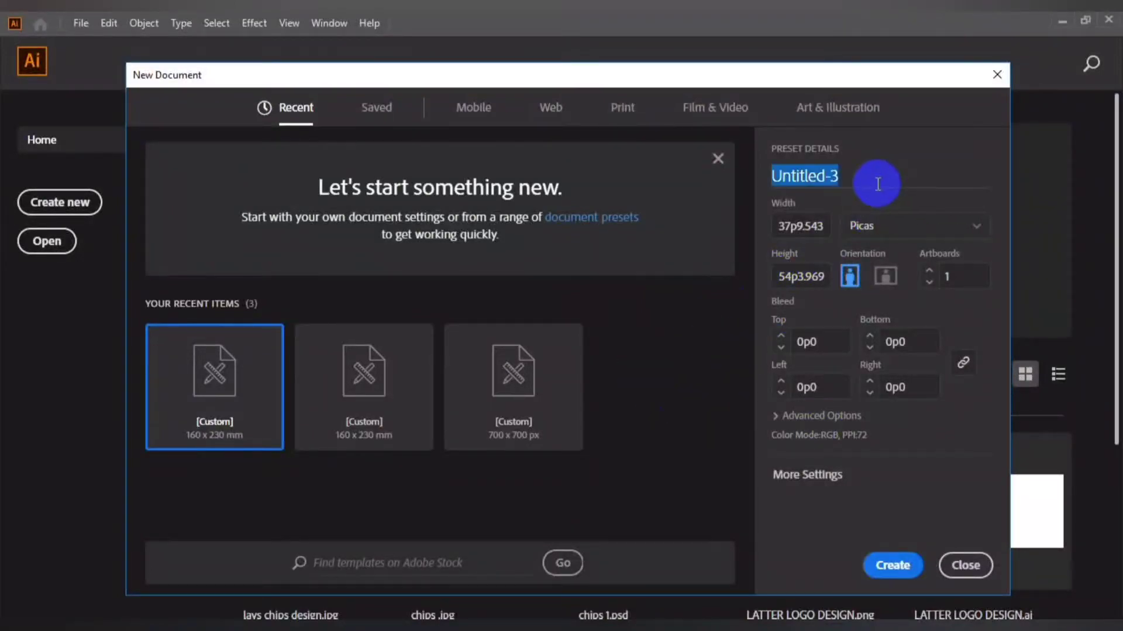
key(BackSpace)
text(Chips packet design)
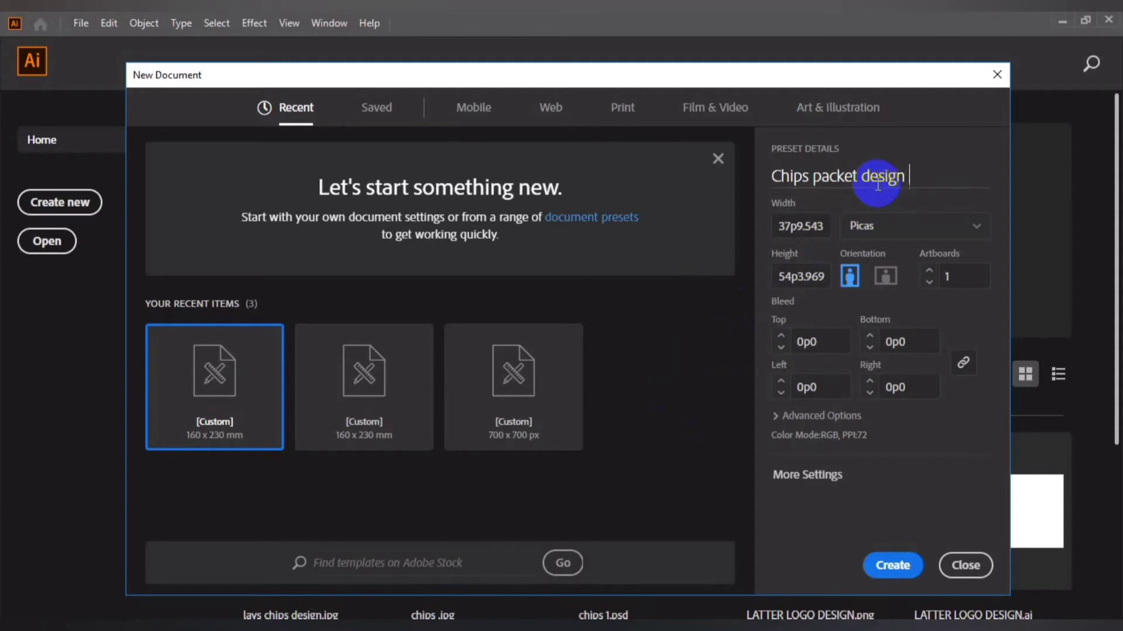
click(932, 225)
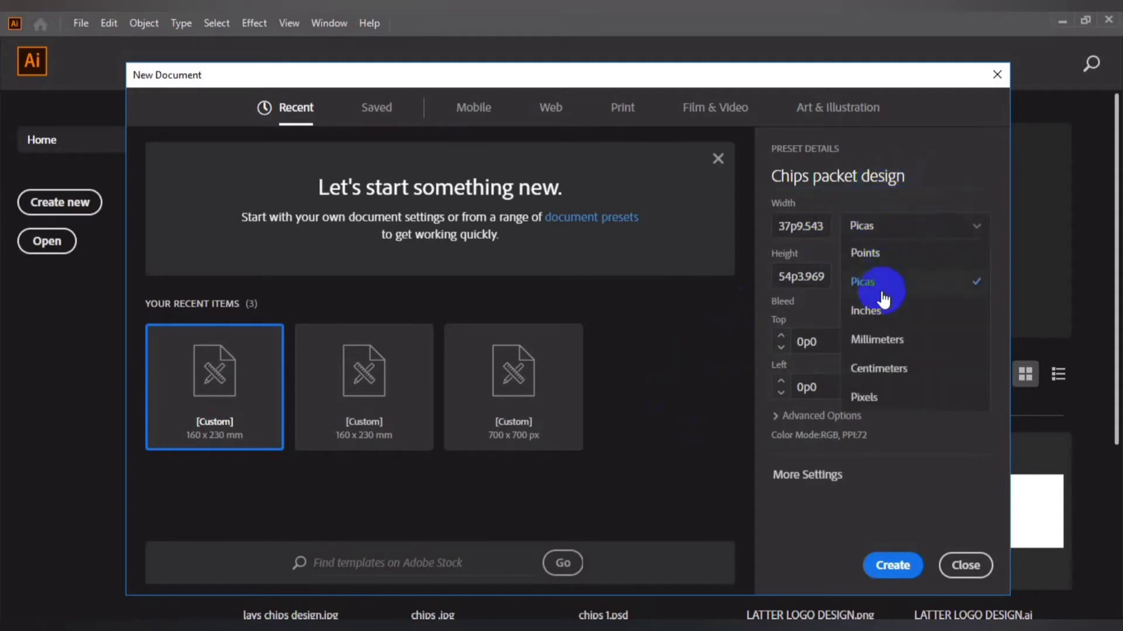
click(885, 341)
click(827, 227)
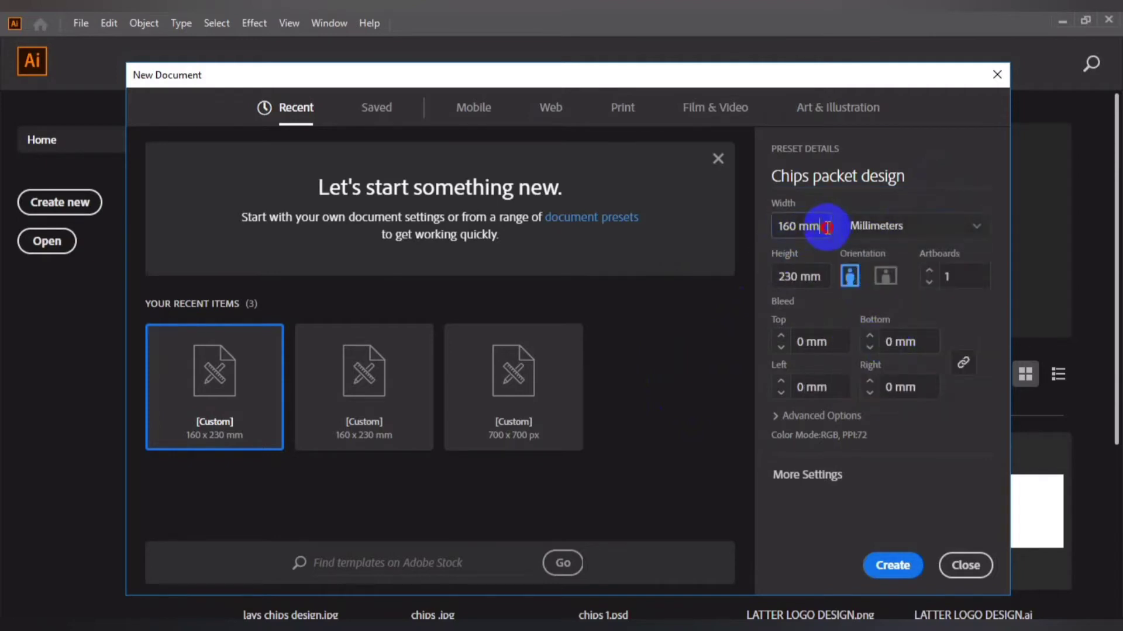
Set the page size to 160 × 230 mm with 8 mm bleed on all sides.
key(ctrl+a)
key(BackSpace)
text(160)
key(Tab)
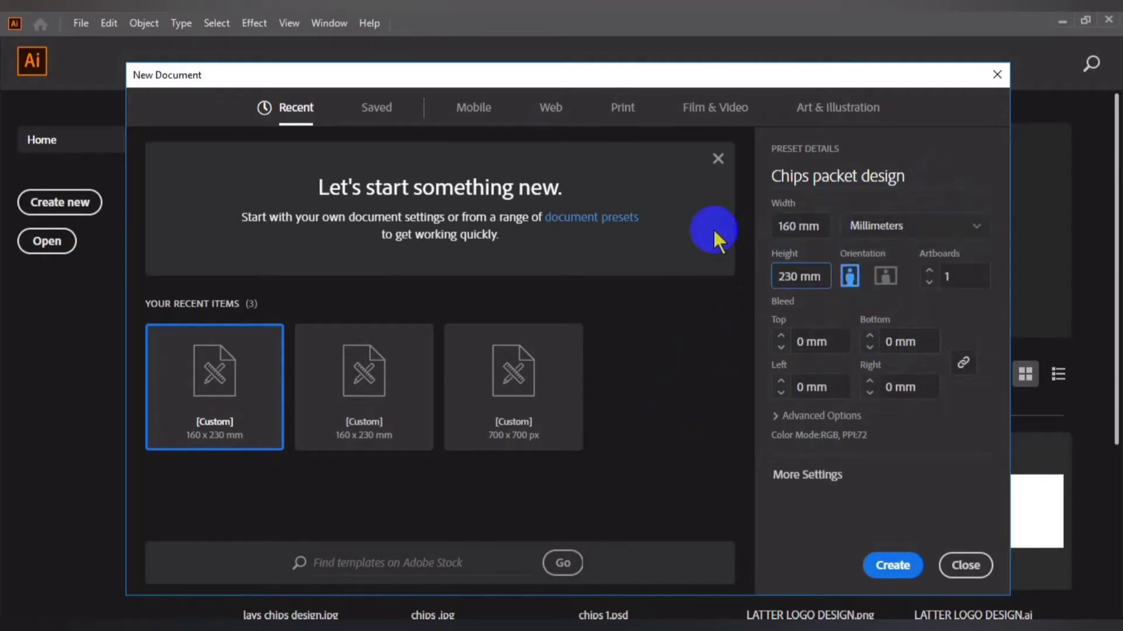
key(ctrl+a)
key(BackSpace)
text(230)
key(Tab)
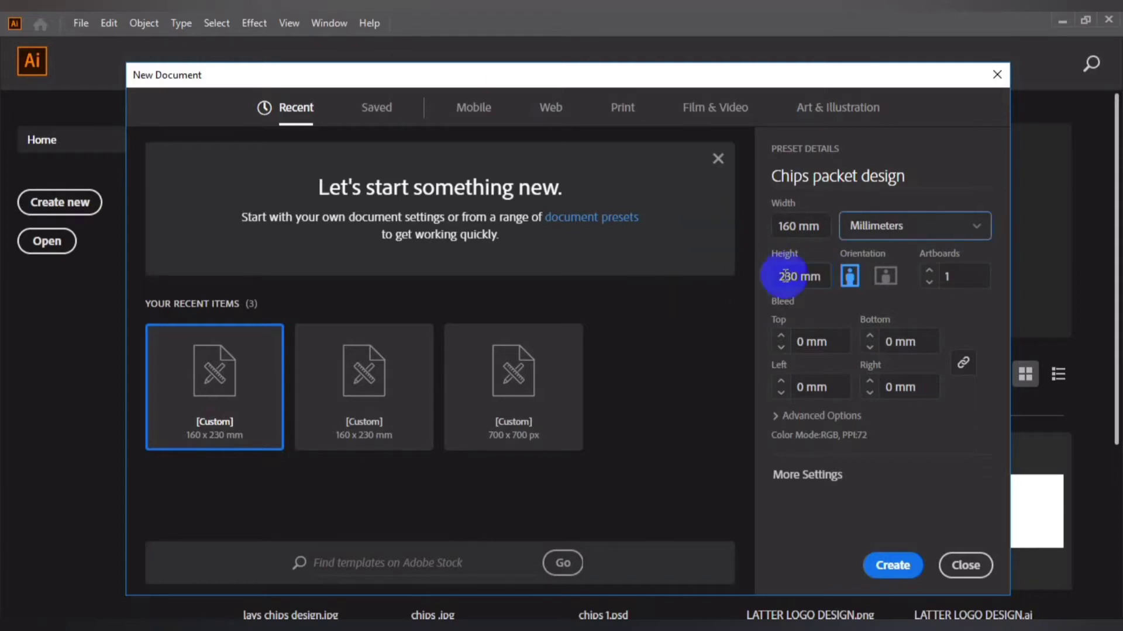
click(813, 338)
text(8)
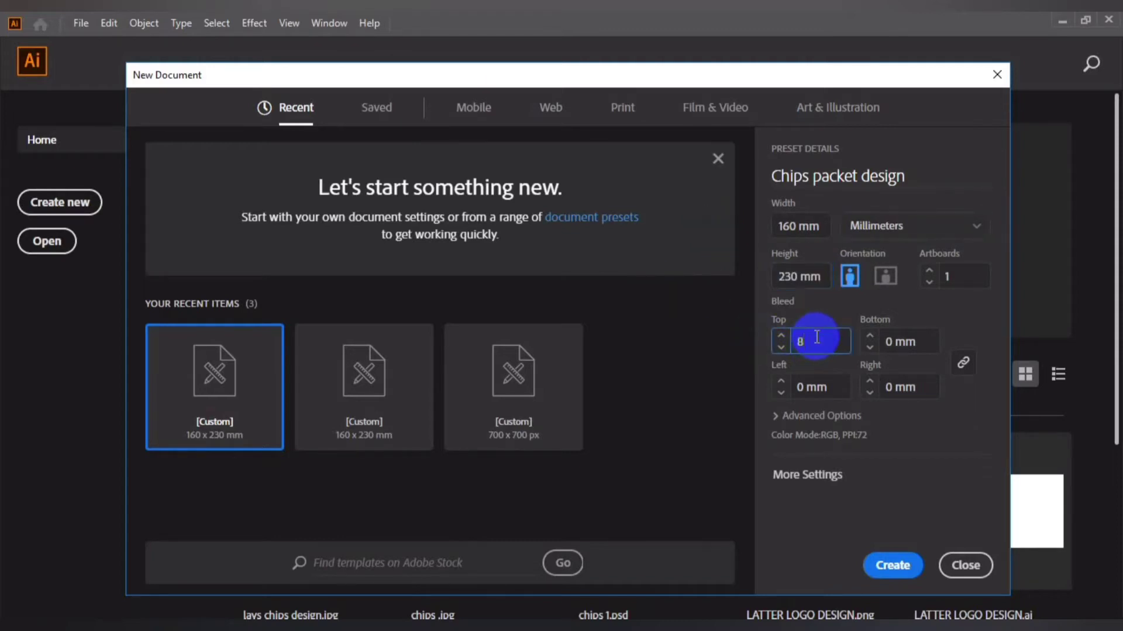
key(Tab)
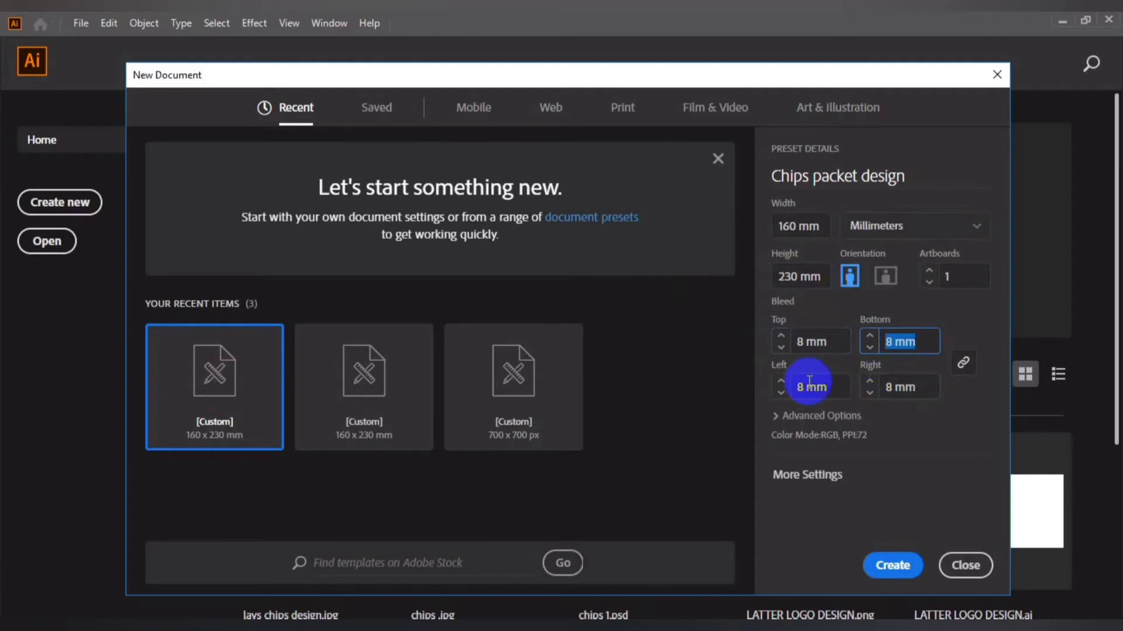
Choose CMYK colour and High (300 ppi) raster effects, then create the document.
click(776, 416)
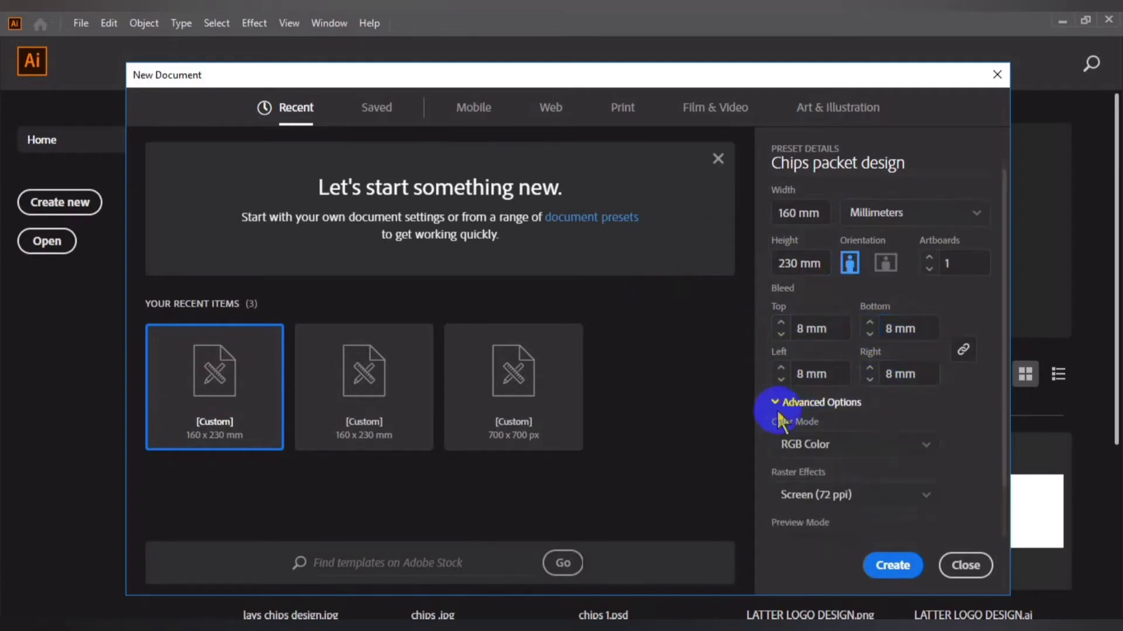
click(843, 433)
click(839, 460)
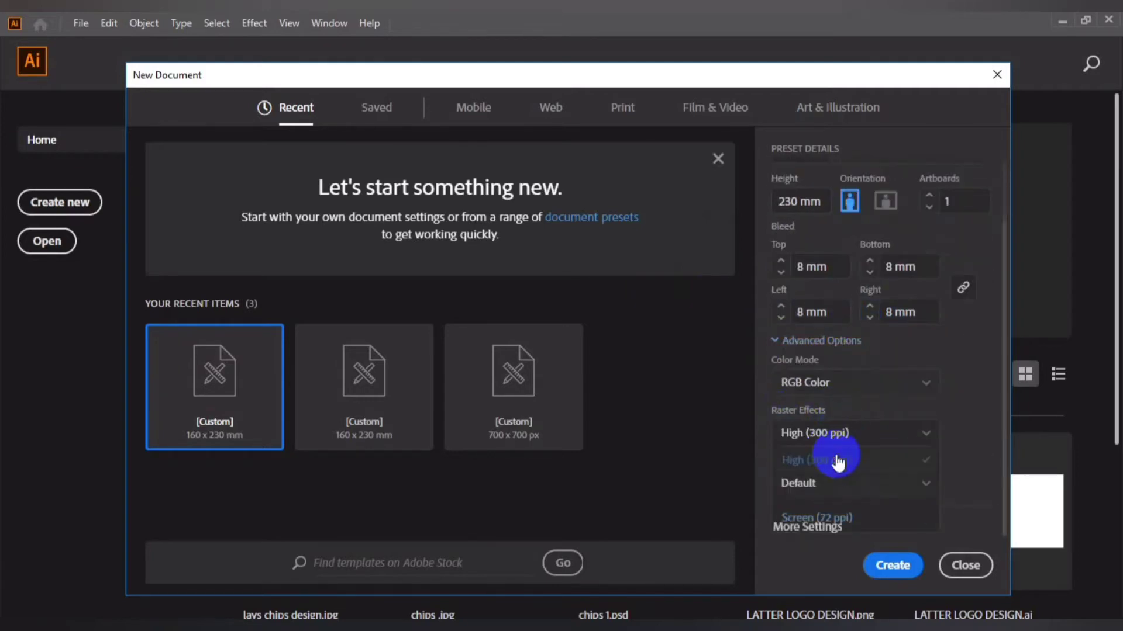
click(864, 381)
click(834, 432)
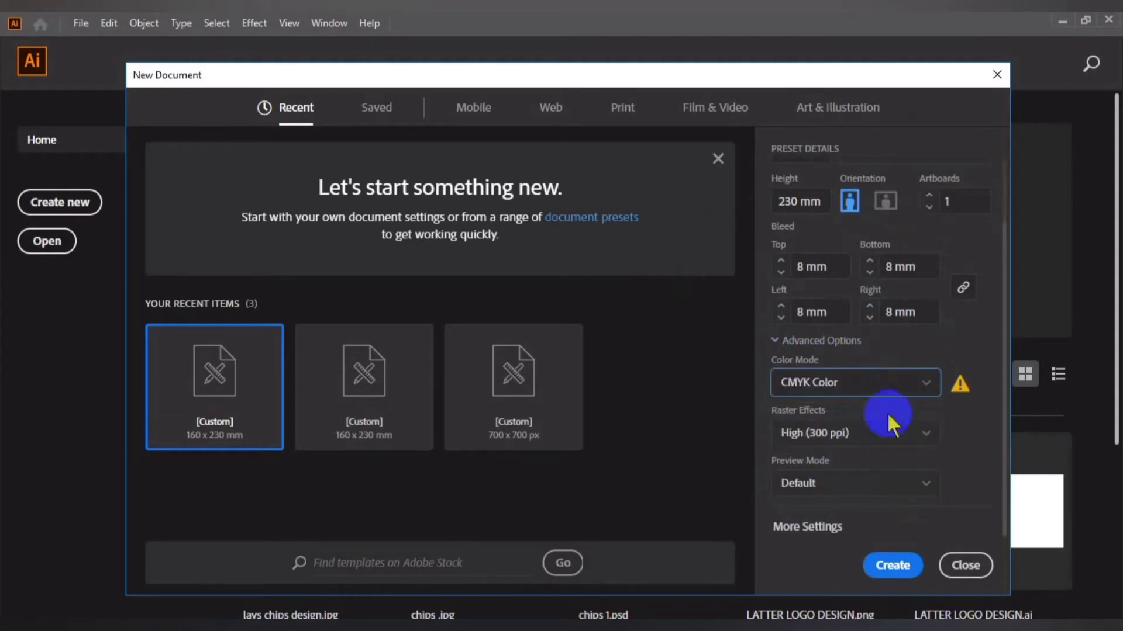
click(905, 563)
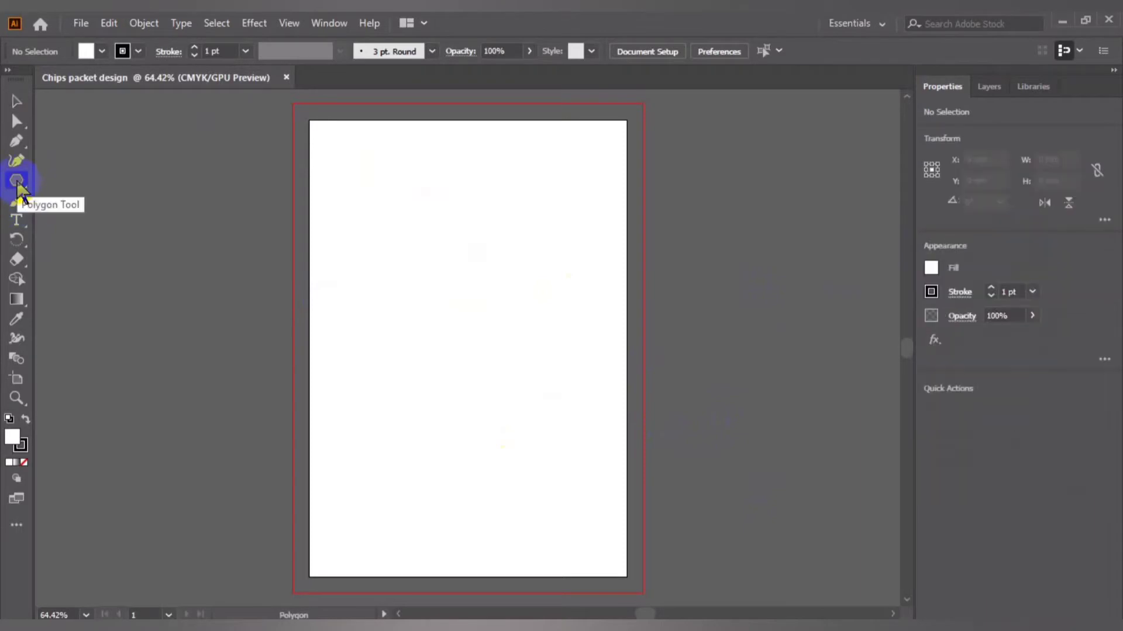
Draw a rectangle with the Rectangle Tool by entering width 160 mm and height 230 mm.
mouse_move(17, 180)
mouse_down()
mouse_move(95, 202)
mouse_move(97, 180)
mouse_up()
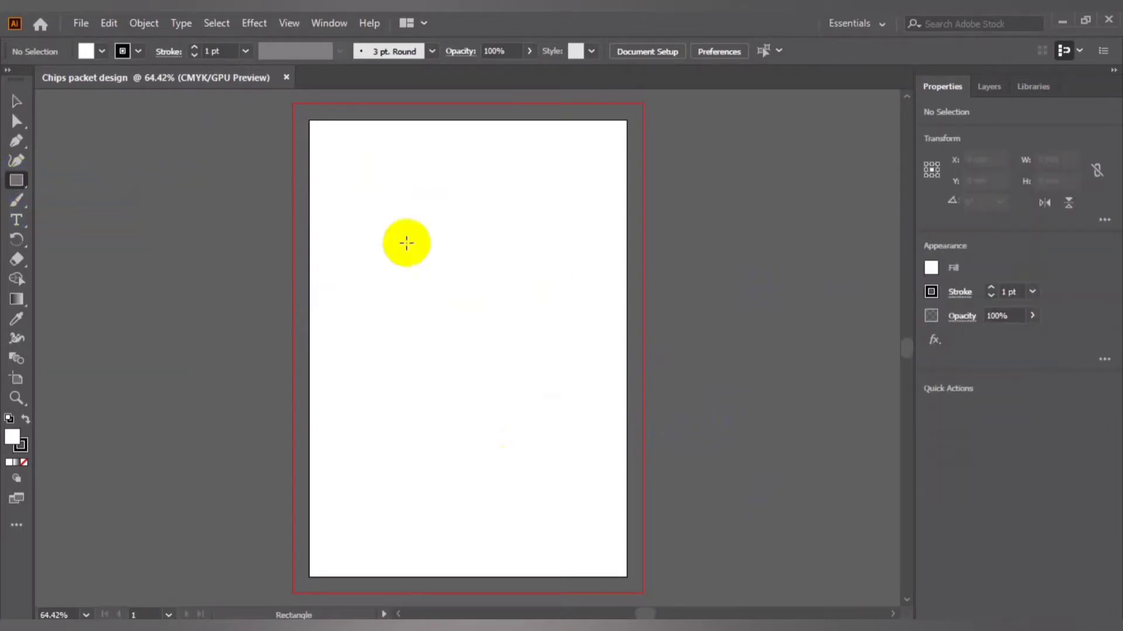
click(409, 248)
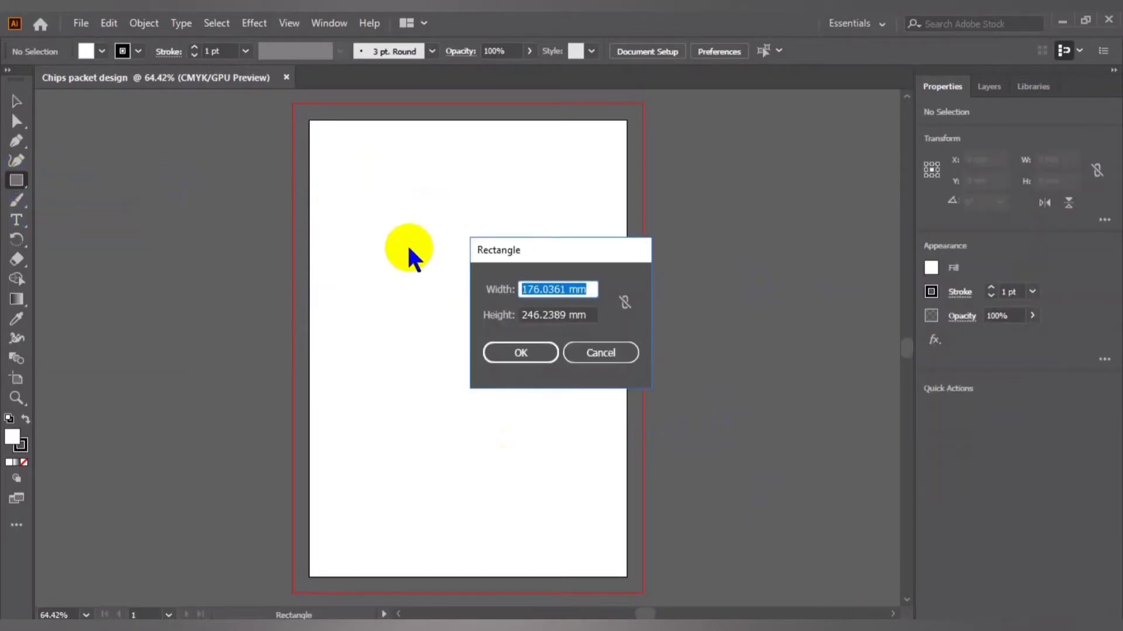
drag(525, 289, 574, 288)
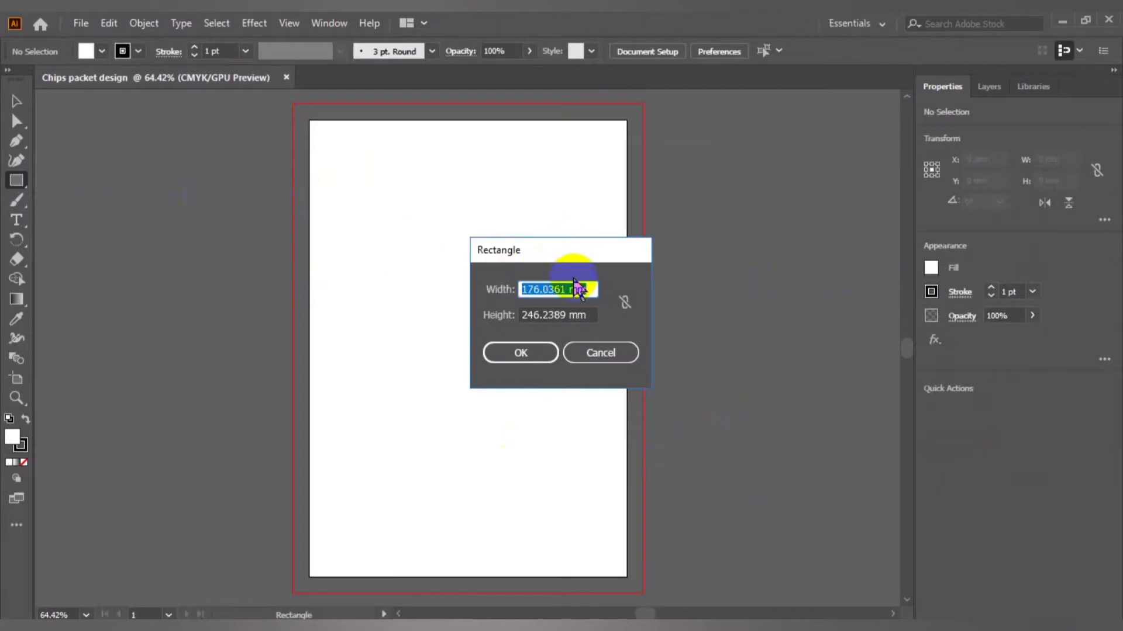
text(13)
text(6)
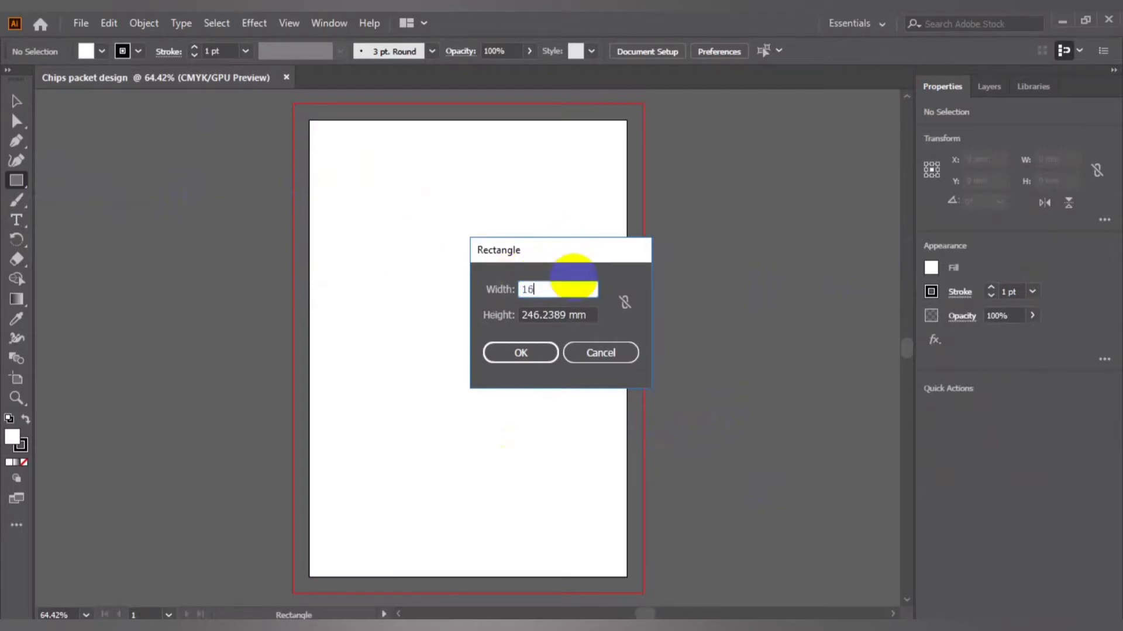
text(0)
key(Tab)
text(230)
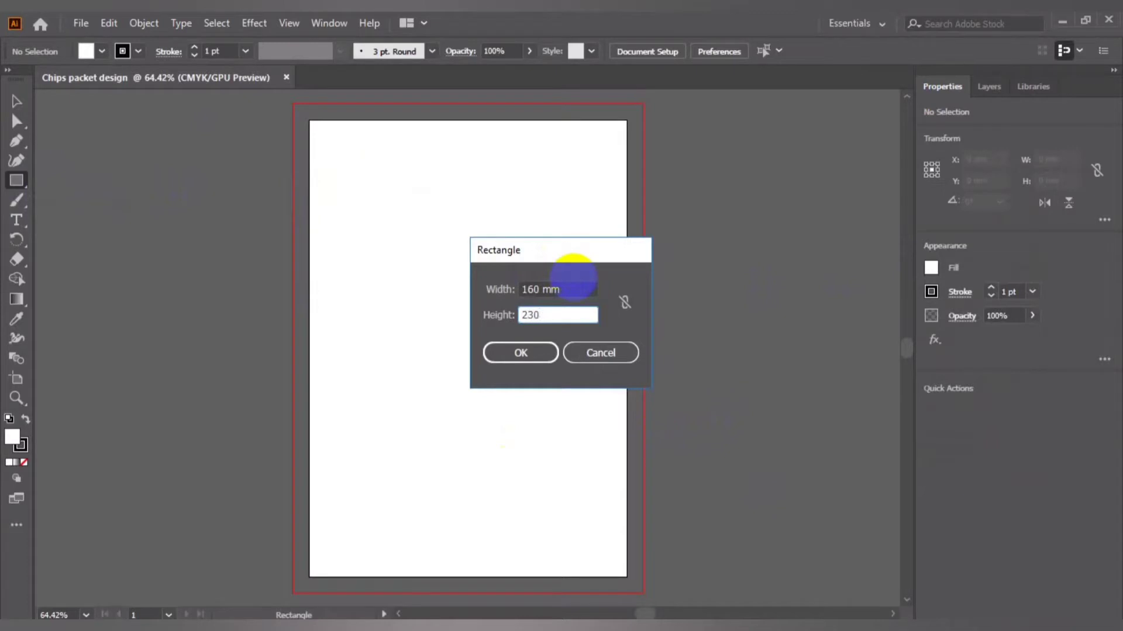
key(Return)
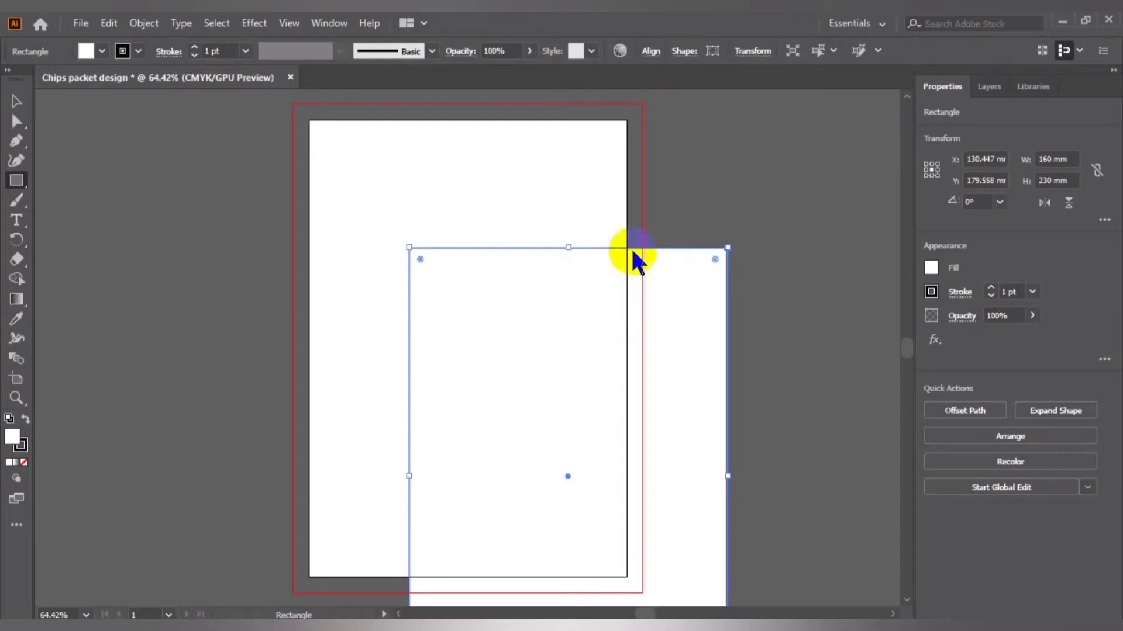
Align the rectangle to the artboard, centring it both horizontally and vertically.
click(710, 54)
click(709, 54)
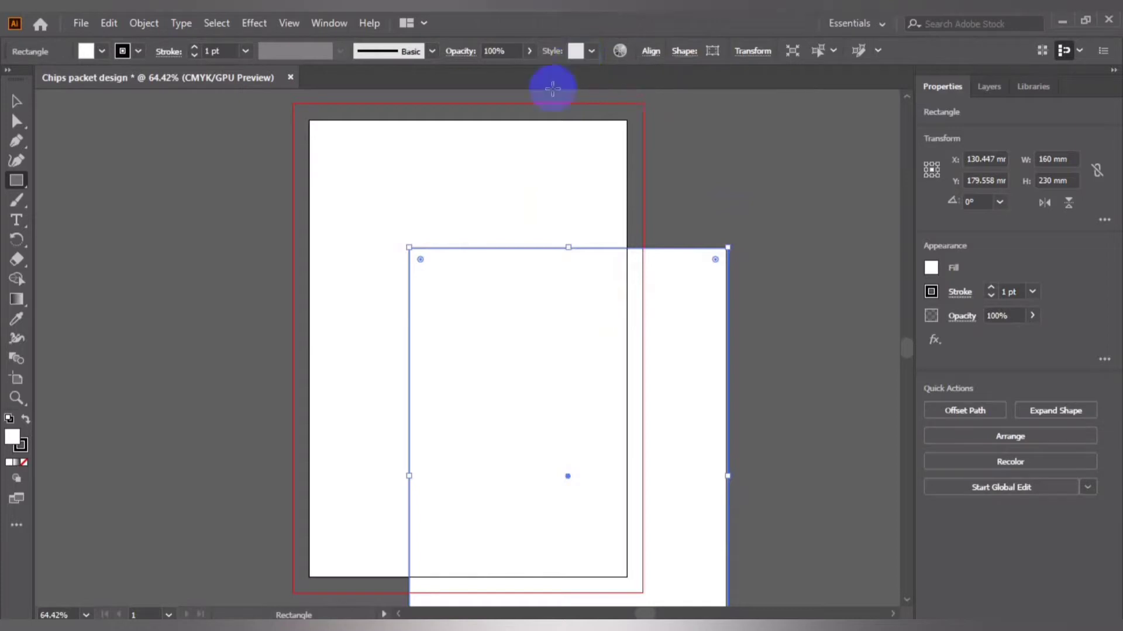
click(859, 51)
click(862, 51)
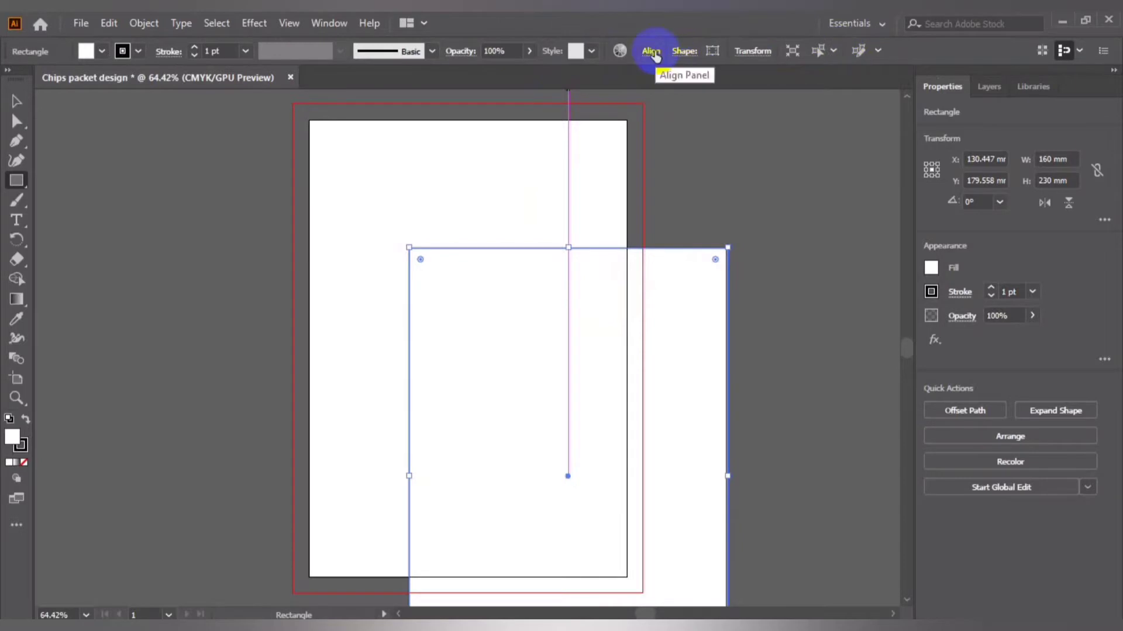
click(686, 53)
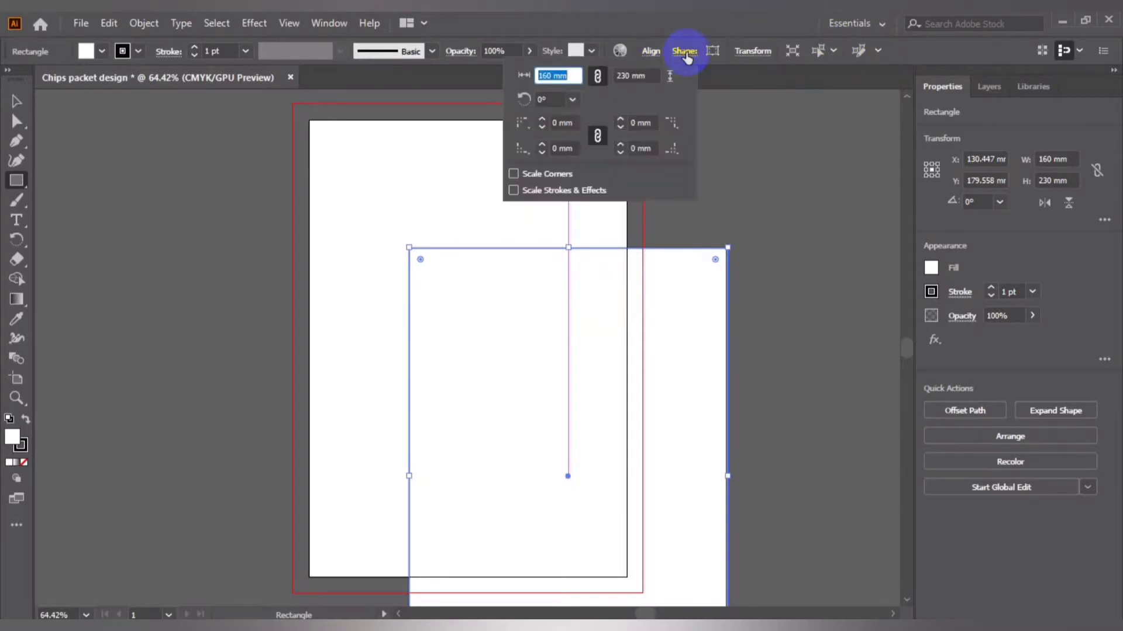
click(678, 54)
click(651, 53)
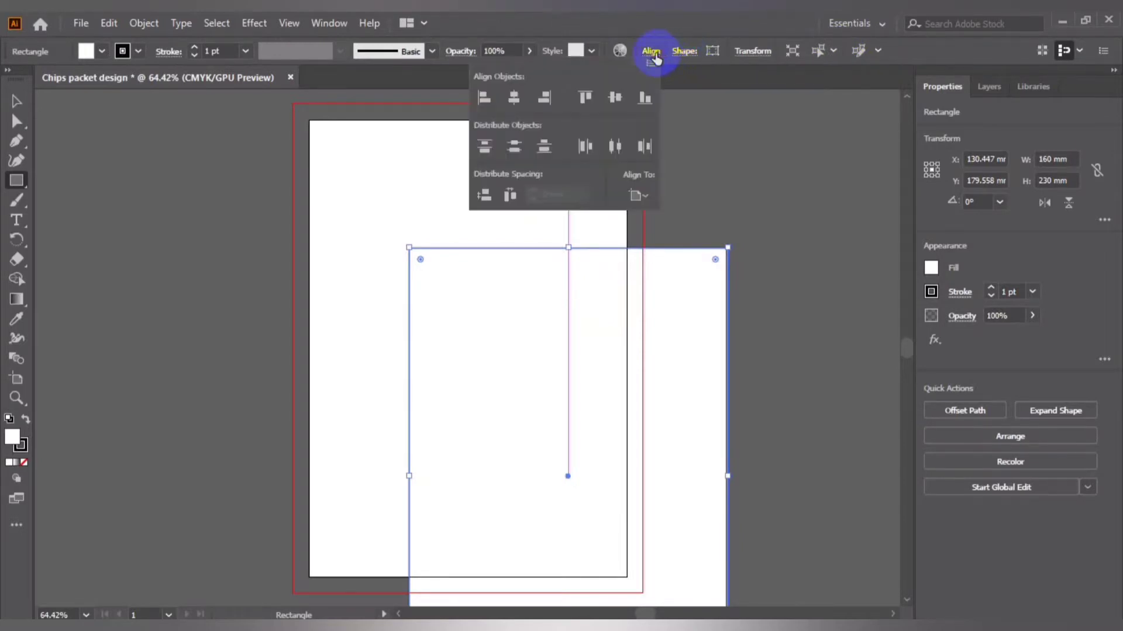
click(637, 195)
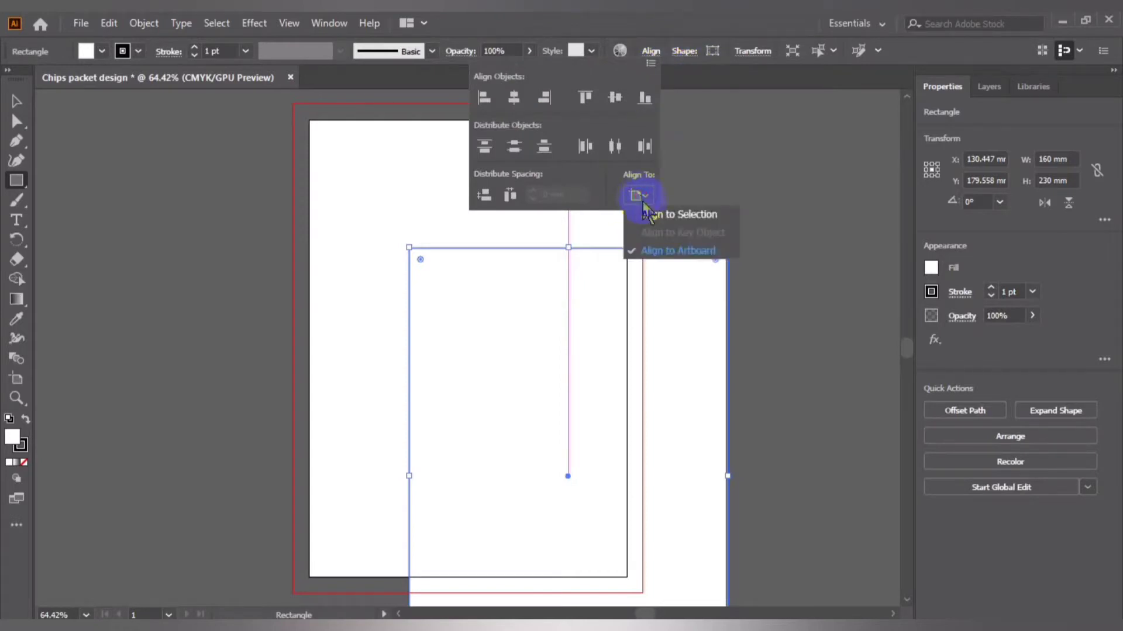
click(648, 251)
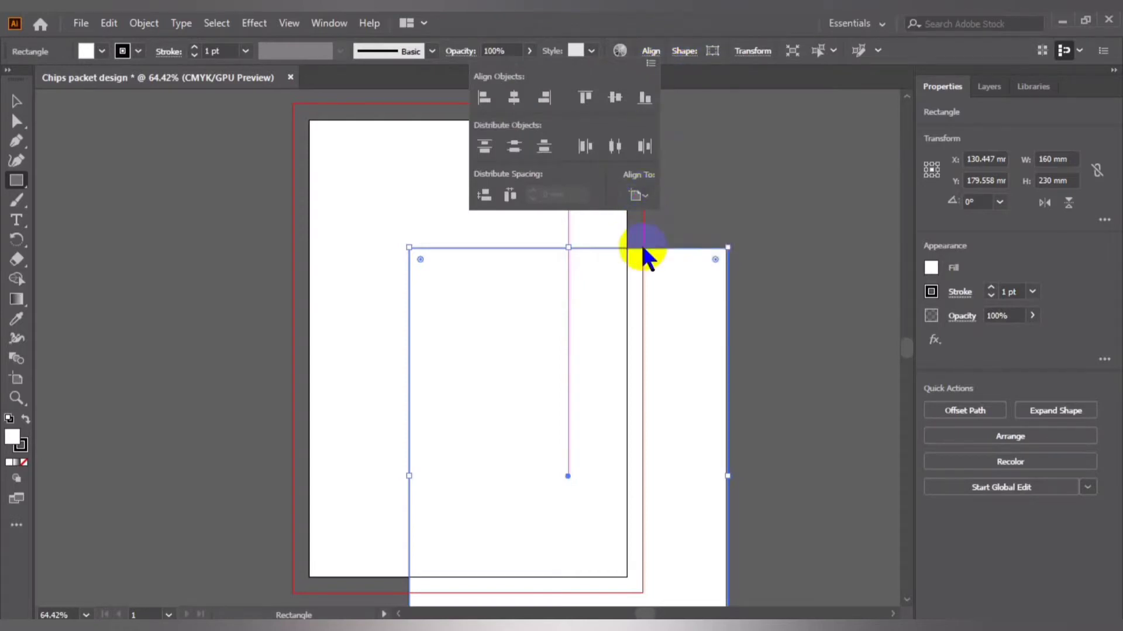
click(514, 98)
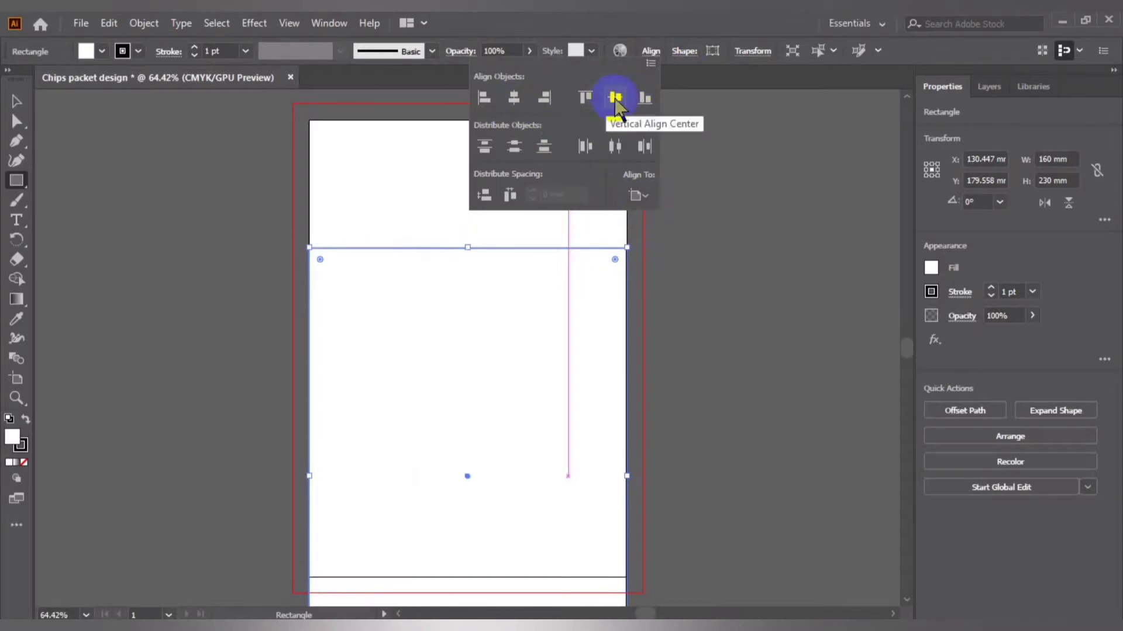
click(615, 98)
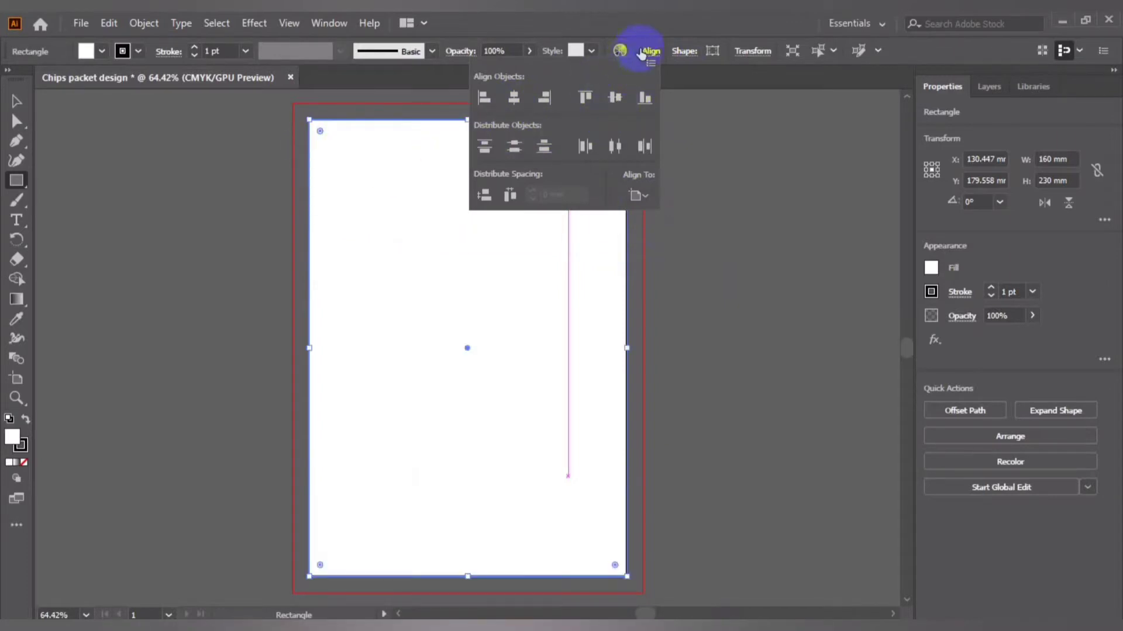
click(649, 52)
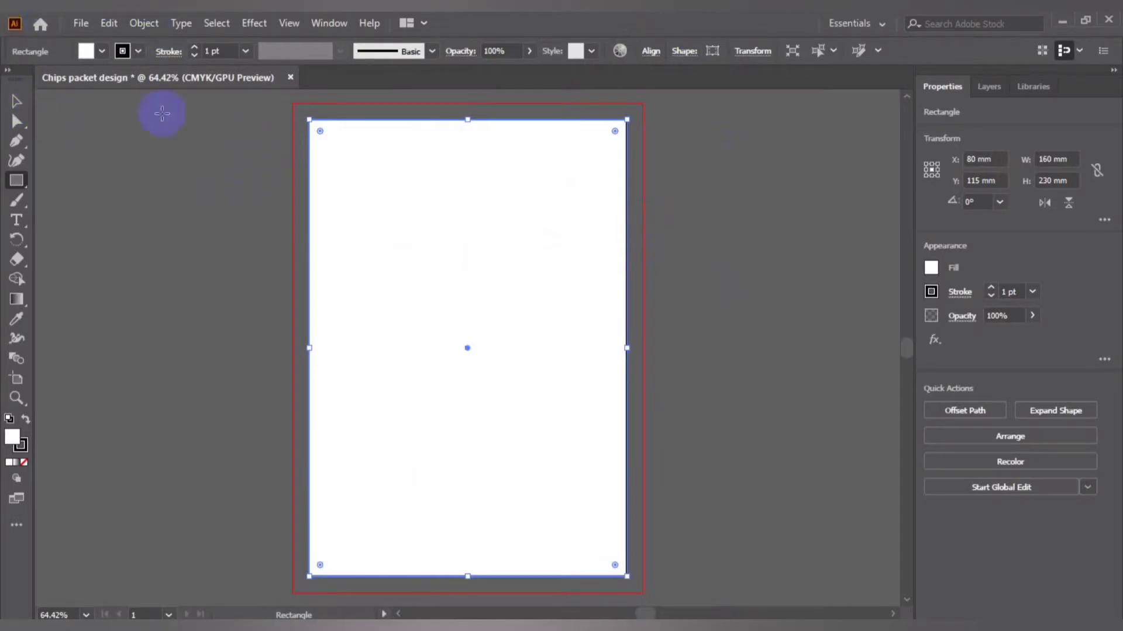
Select the 160 × 230 mm page rectangle with the Selection tool.
click(23, 99)
click(222, 153)
click(476, 229)
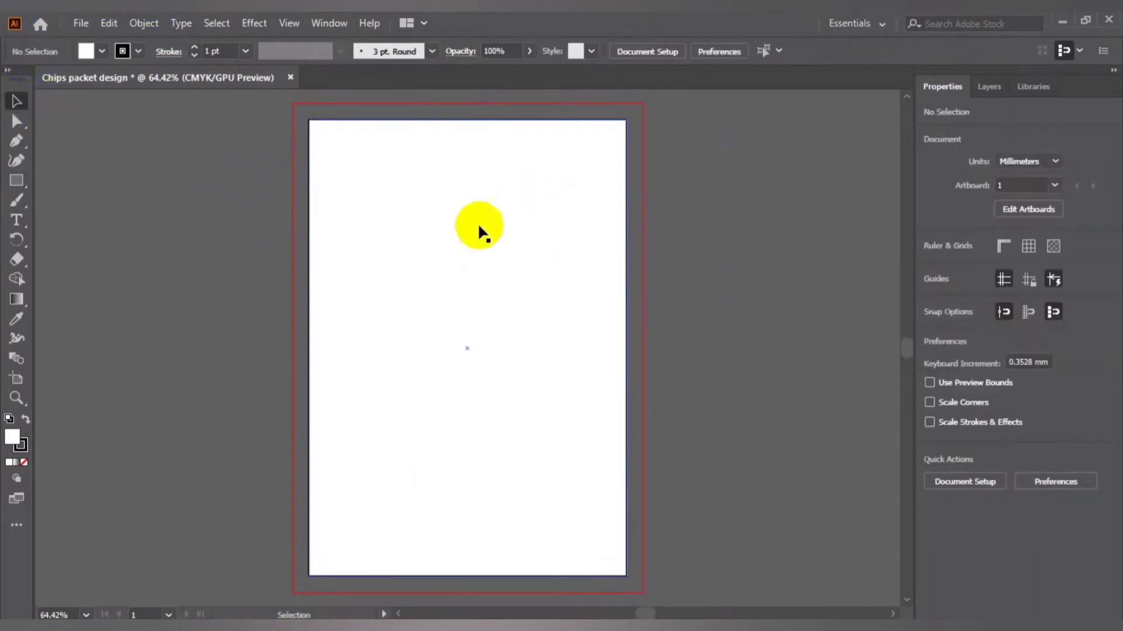
click(140, 199)
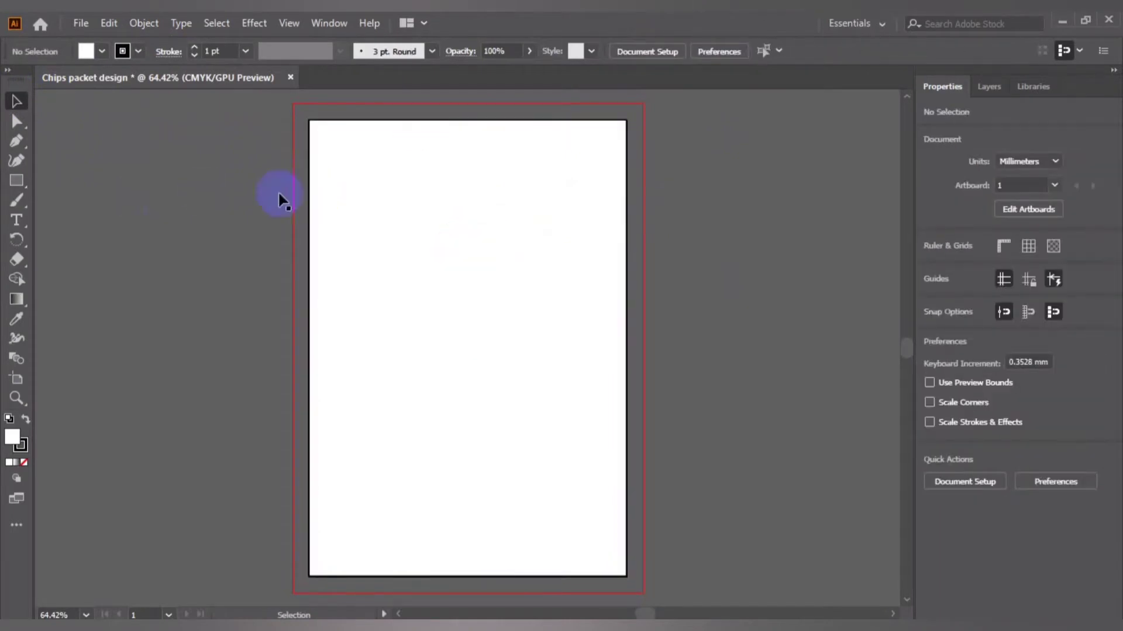
click(360, 178)
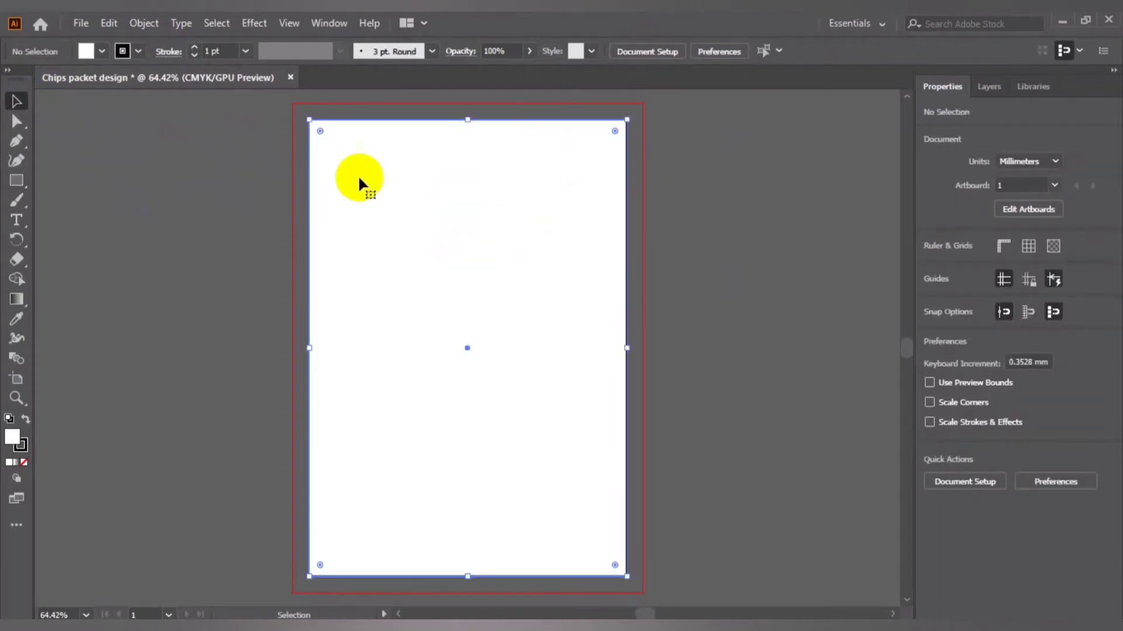
click(109, 23)
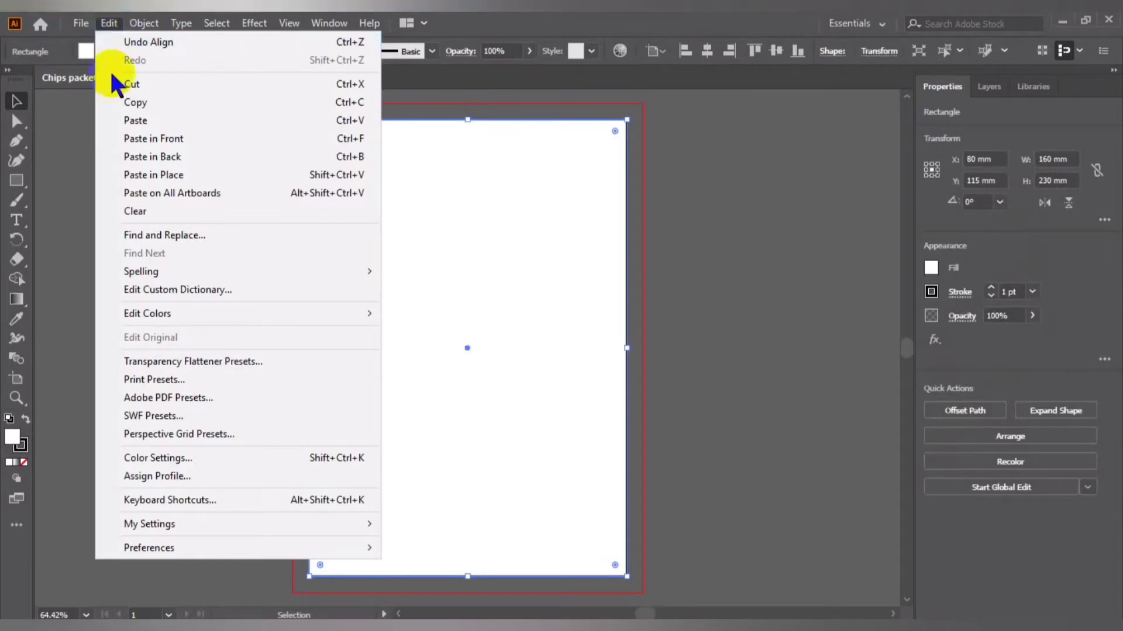
Apply Offset Path with a -8 mm offset to create the 144 × 214 mm inset rectangle.
click(142, 18)
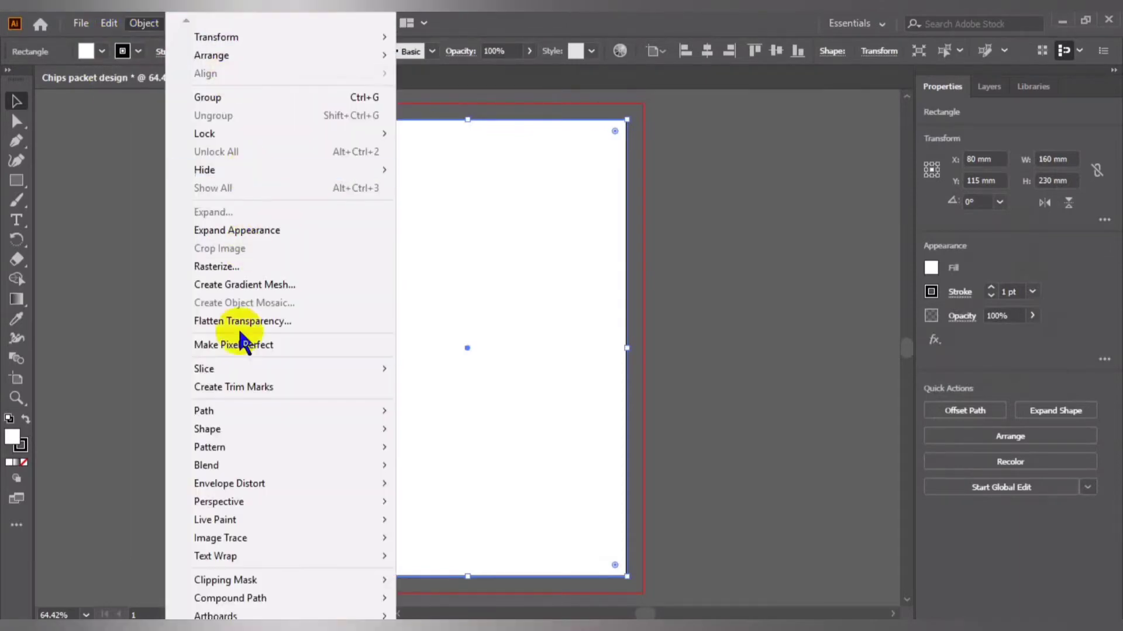
mouse_move(204, 410)
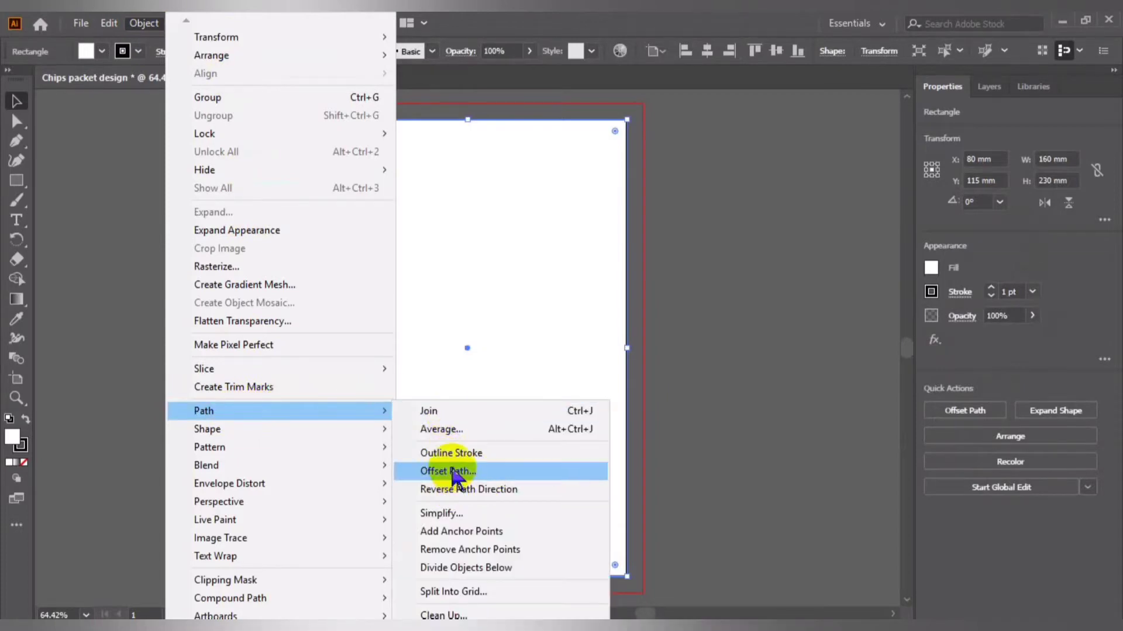
click(448, 472)
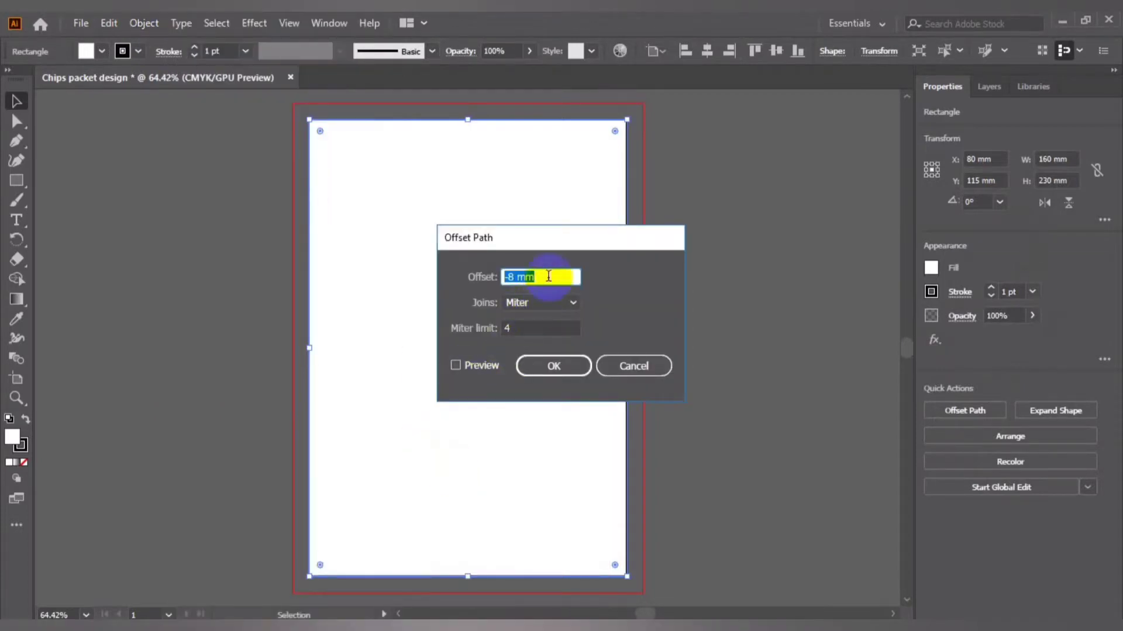
text(-8)
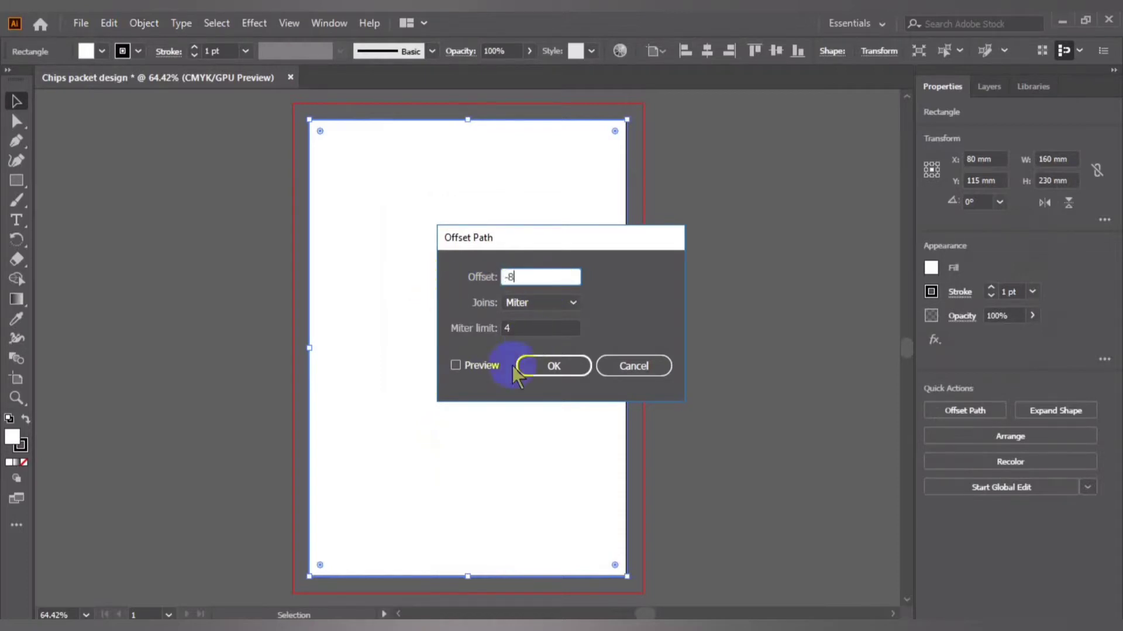
click(455, 365)
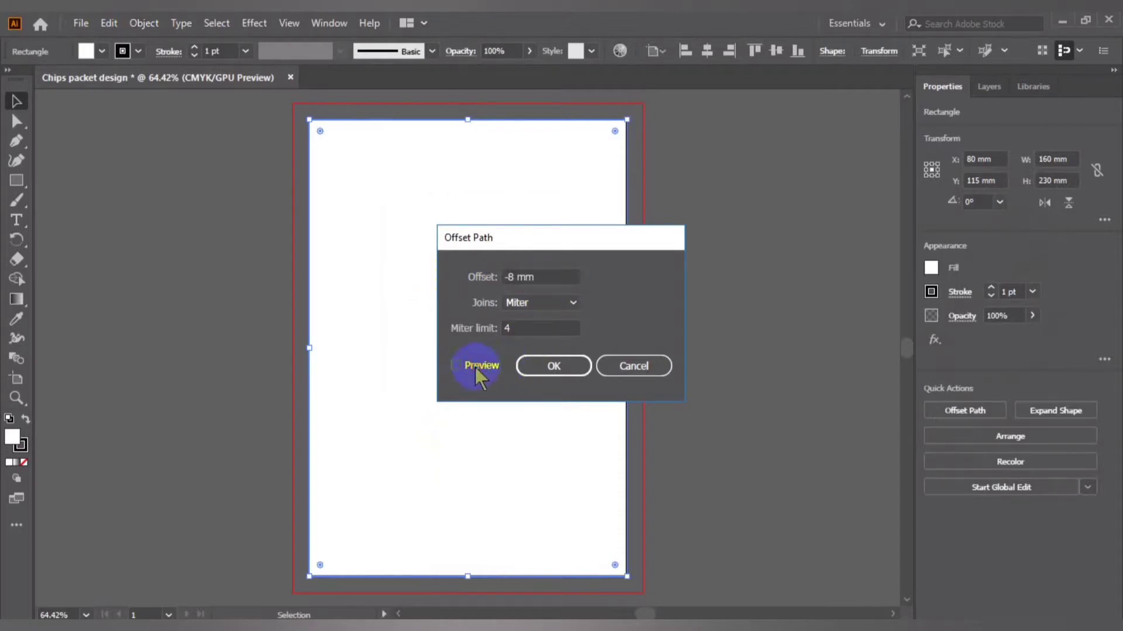
drag(555, 235, 723, 223)
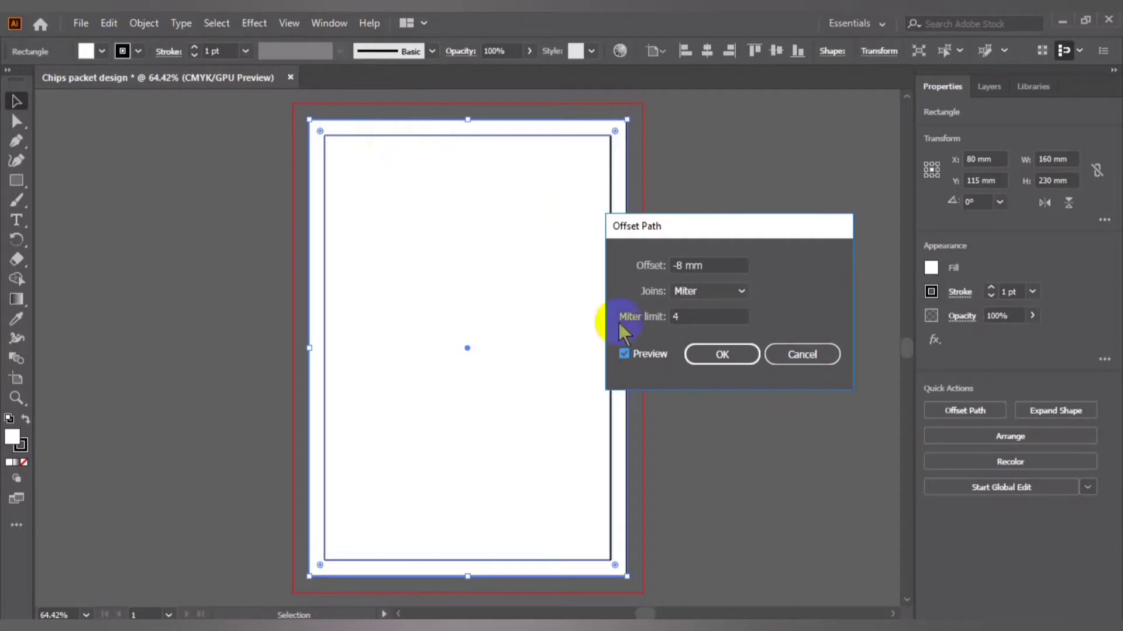
click(624, 353)
click(635, 354)
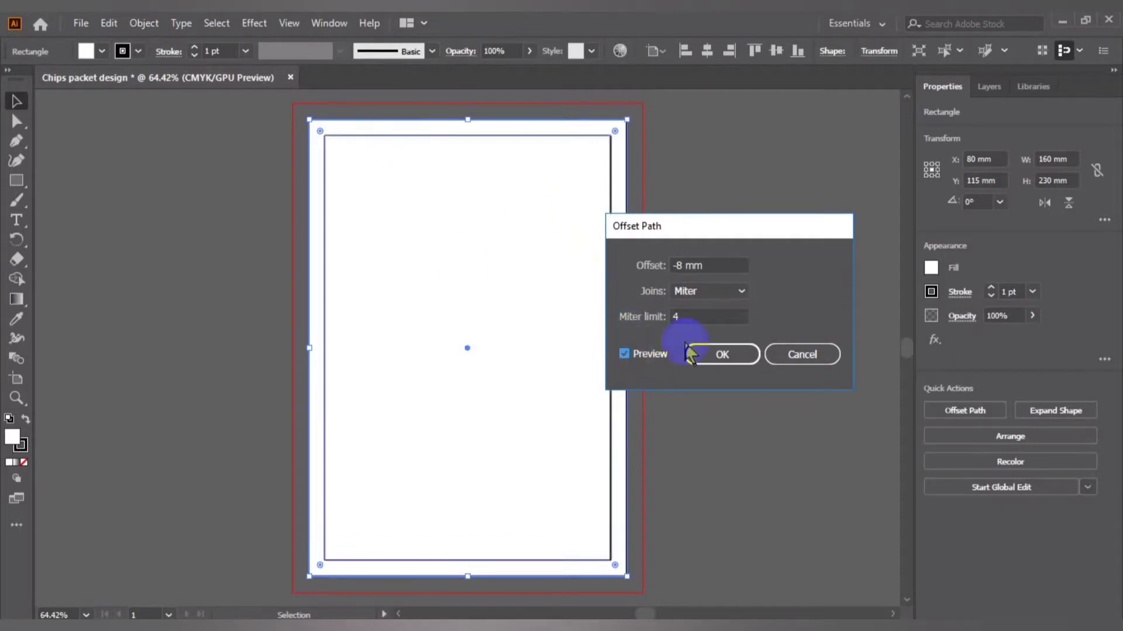
click(723, 354)
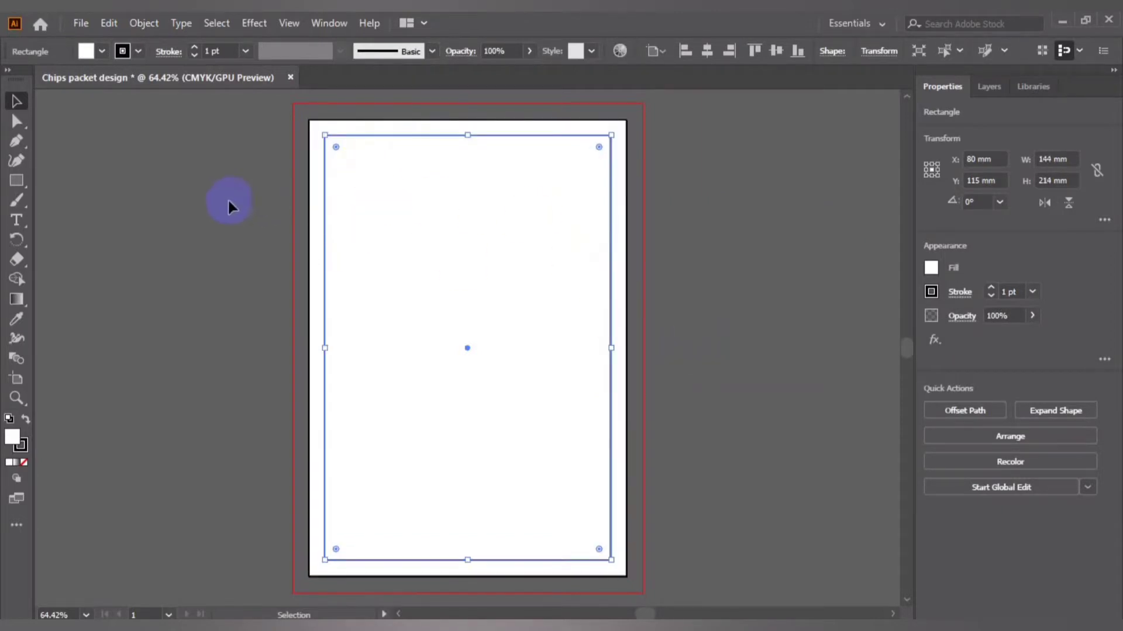
Convert the inset rectangle into guides.
right_click(522, 218)
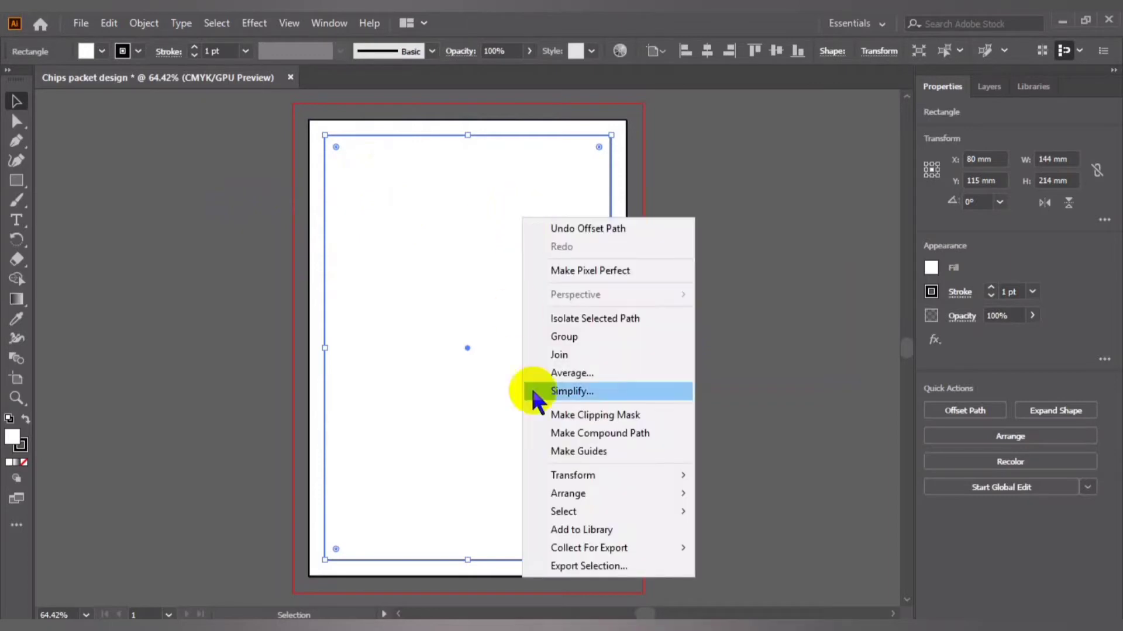
click(597, 451)
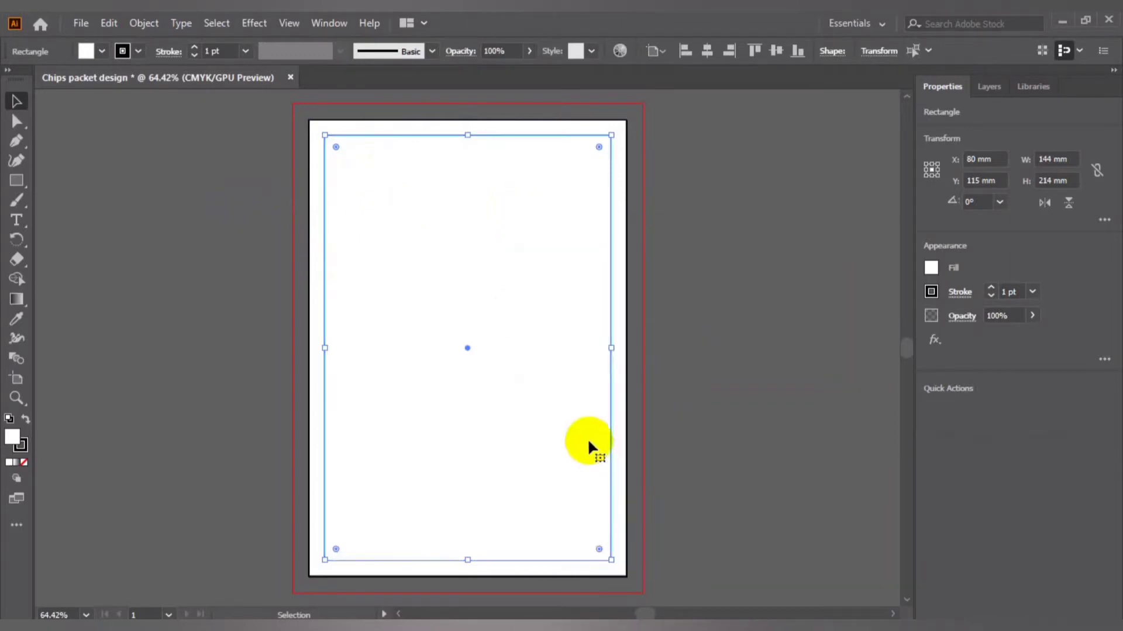
click(732, 347)
click(466, 254)
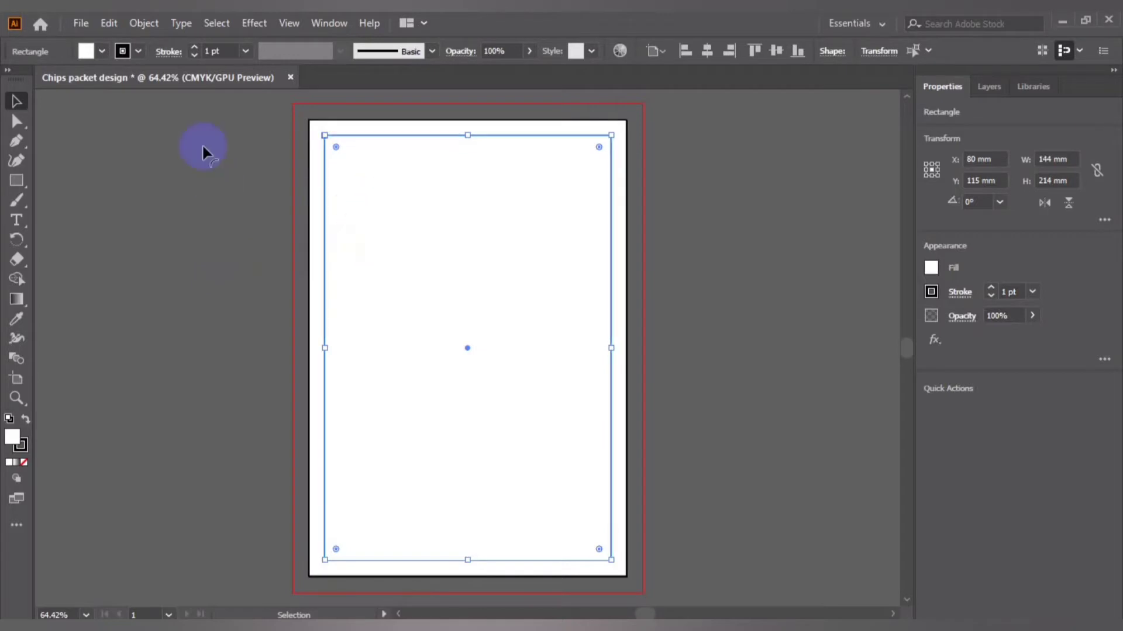
Draw a 176 × 246 mm rectangle over the whole bleed area and fill it black.
click(17, 181)
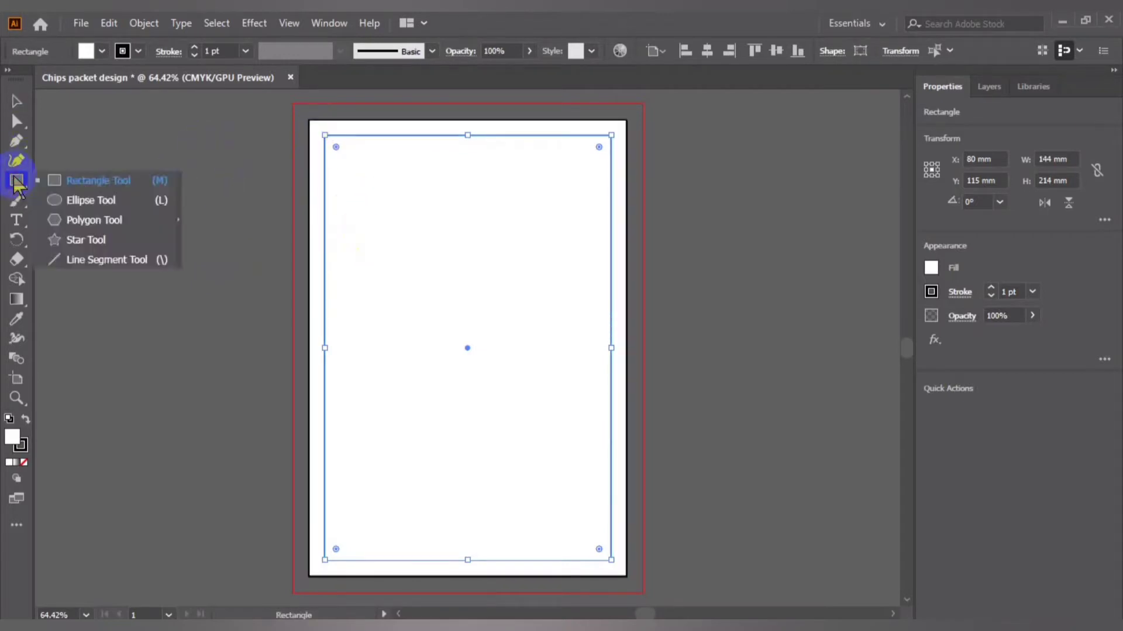
click(75, 178)
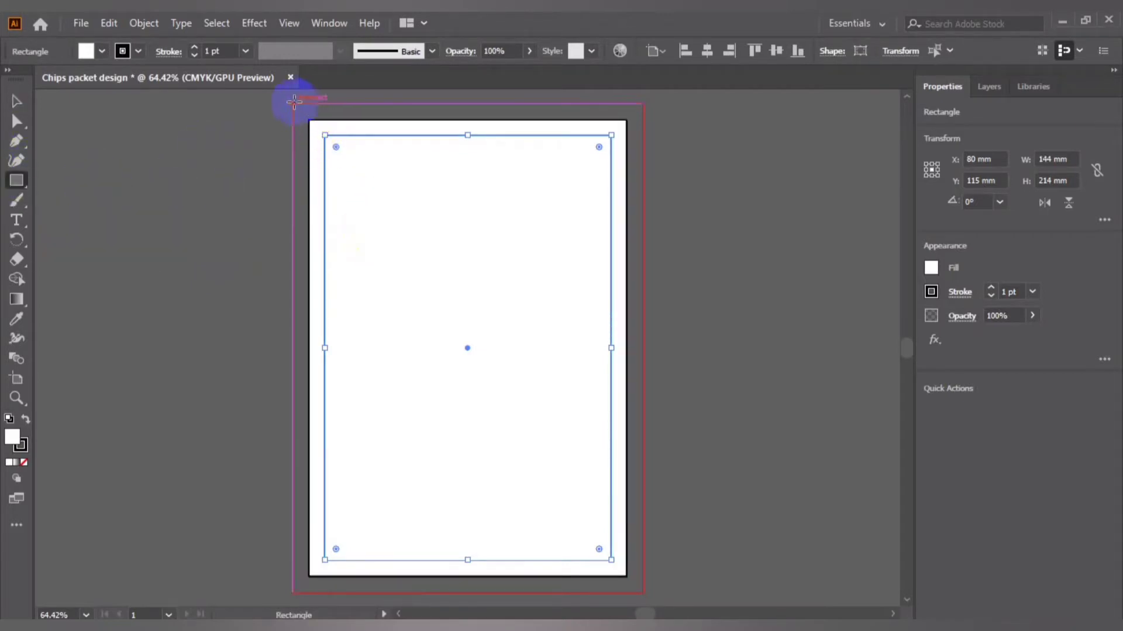
mouse_move(293, 104)
mouse_down()
mouse_move(583, 493)
mouse_move(643, 594)
mouse_up()
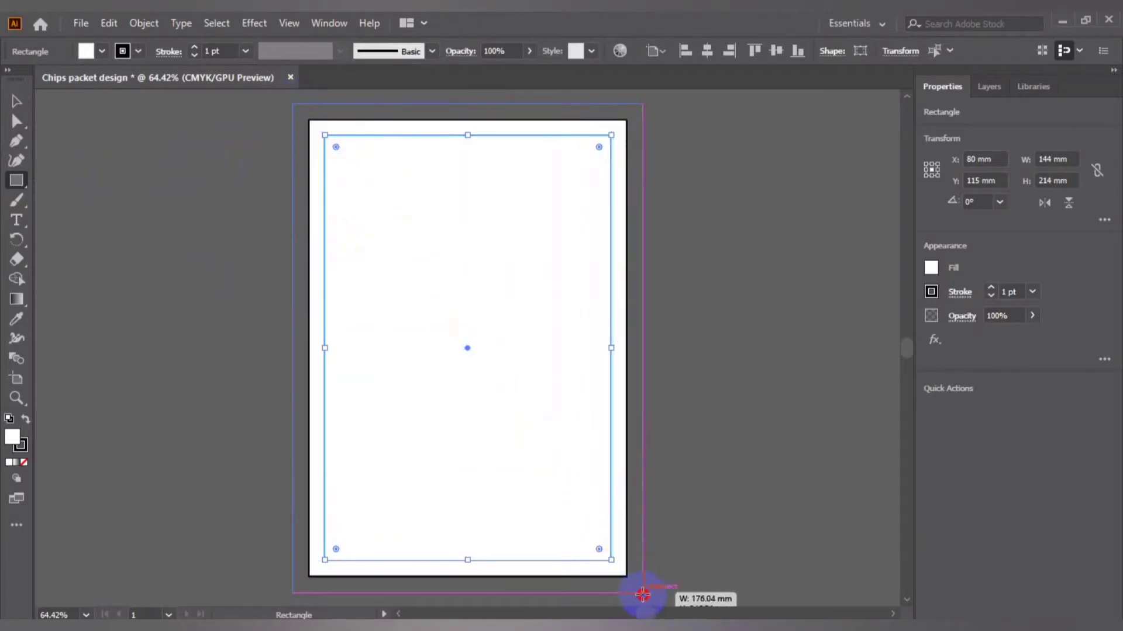
drag(642, 595, 643, 594)
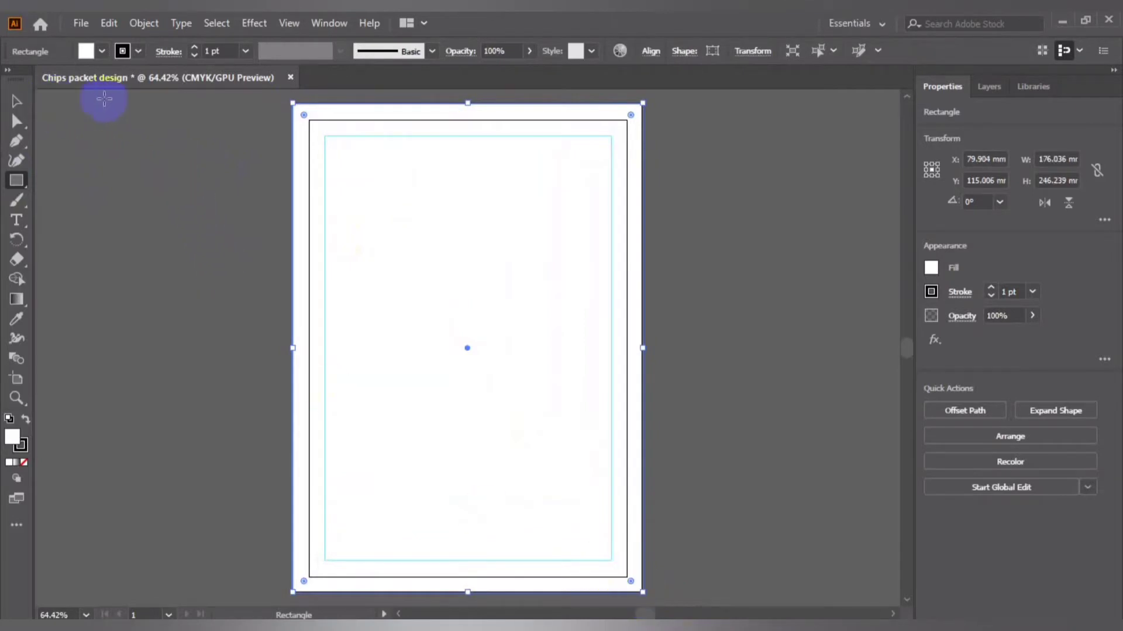
click(16, 101)
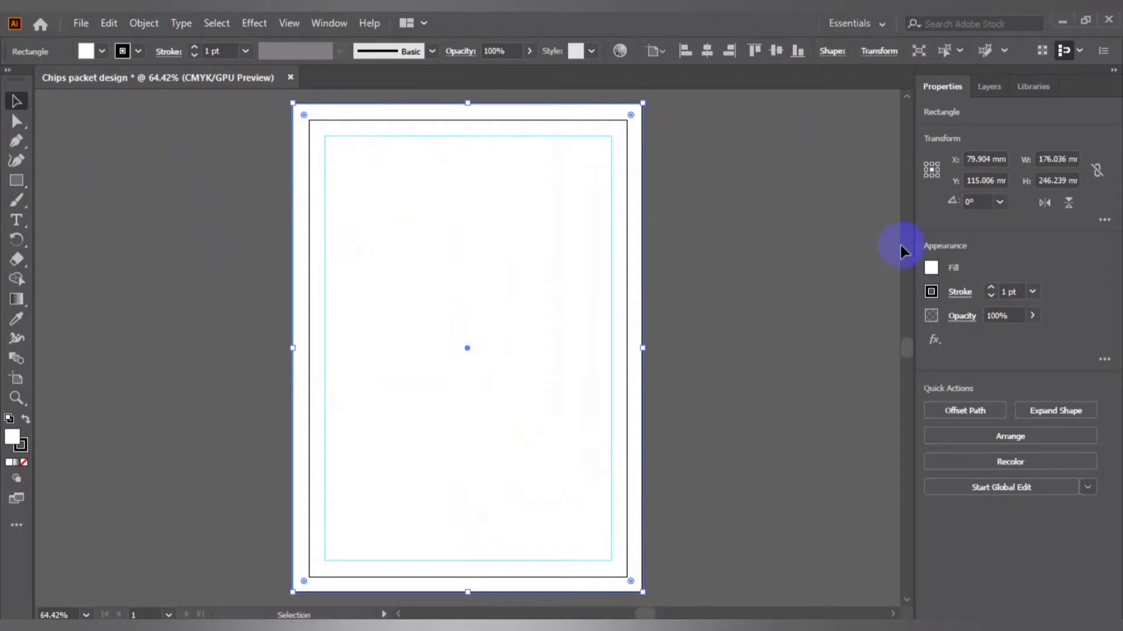
click(931, 268)
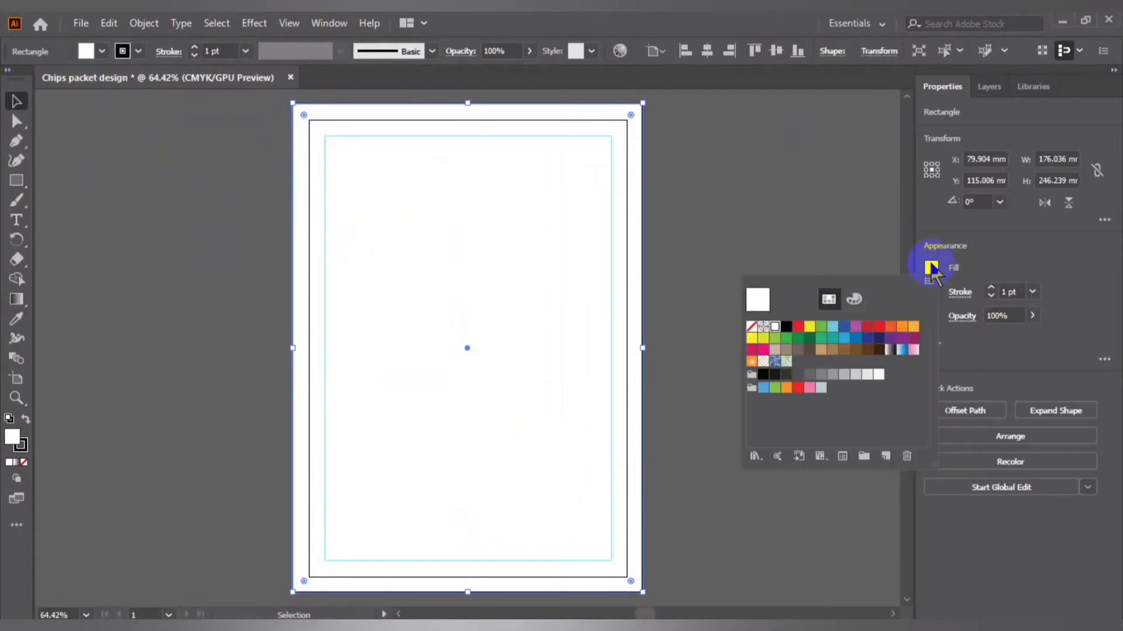
click(786, 327)
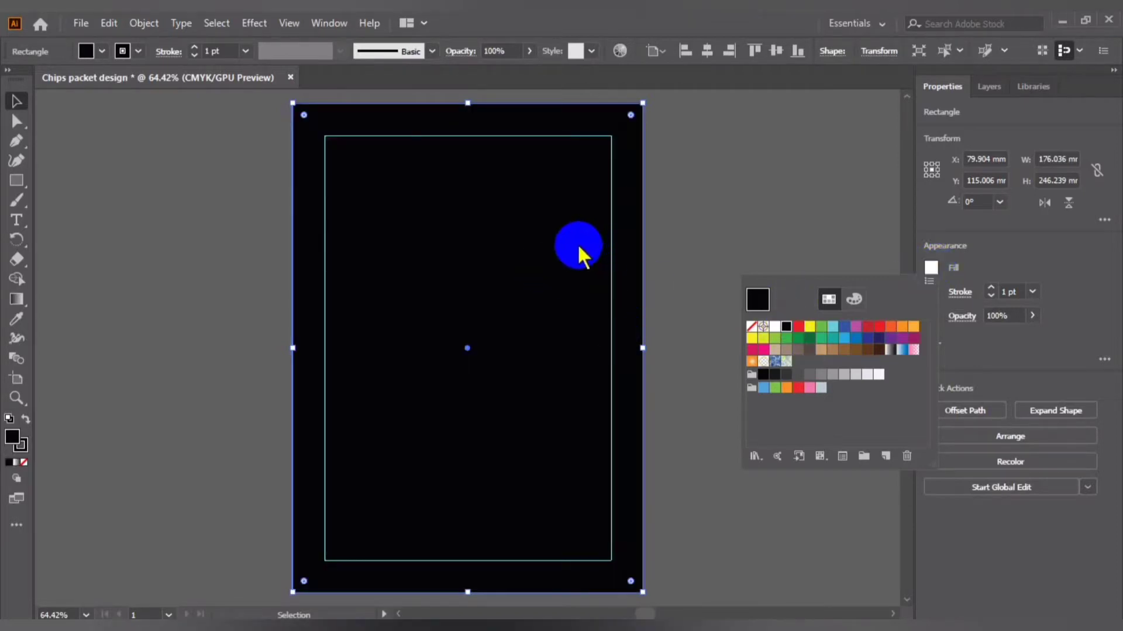
click(751, 30)
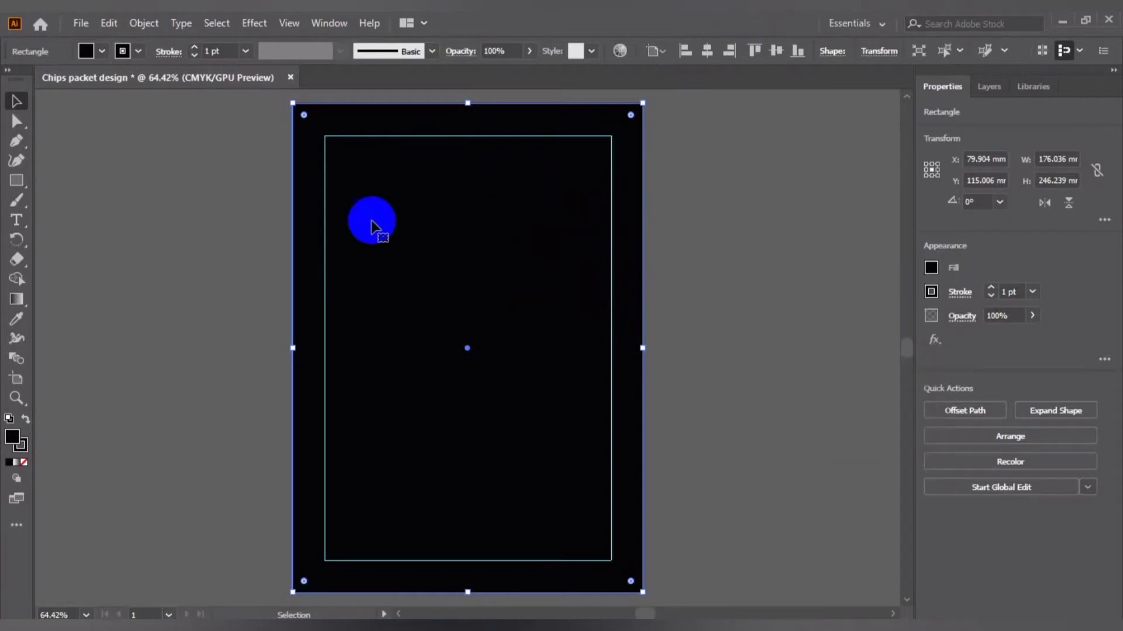
Give the bleed rectangle a gradient fill and set its right end stop to a dark colour.
click(16, 464)
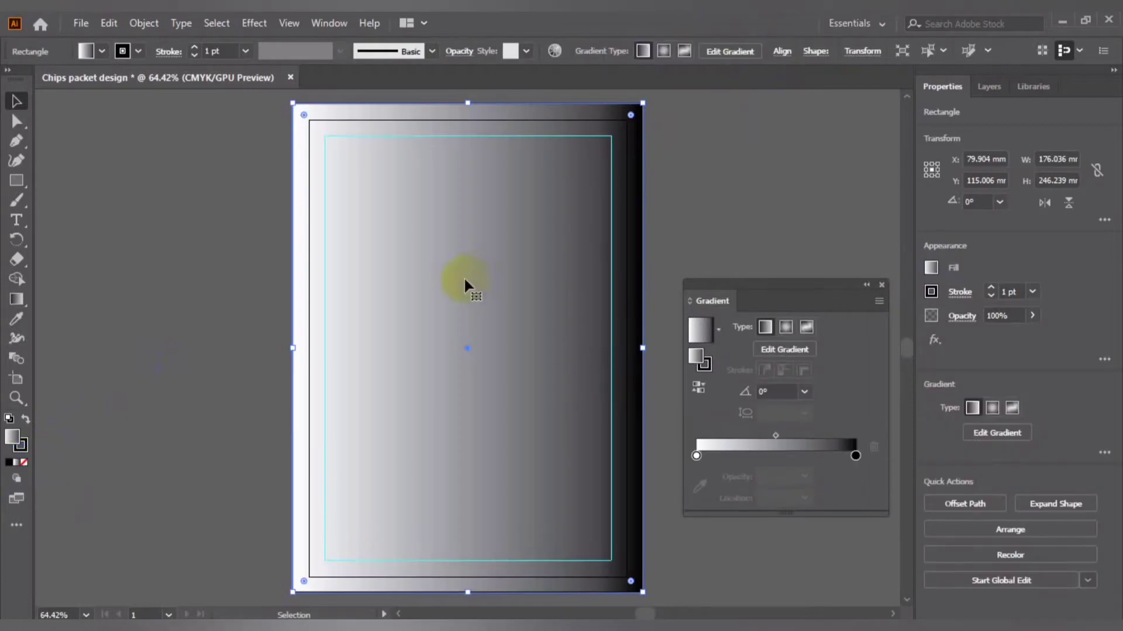
drag(787, 289, 864, 263)
click(933, 431)
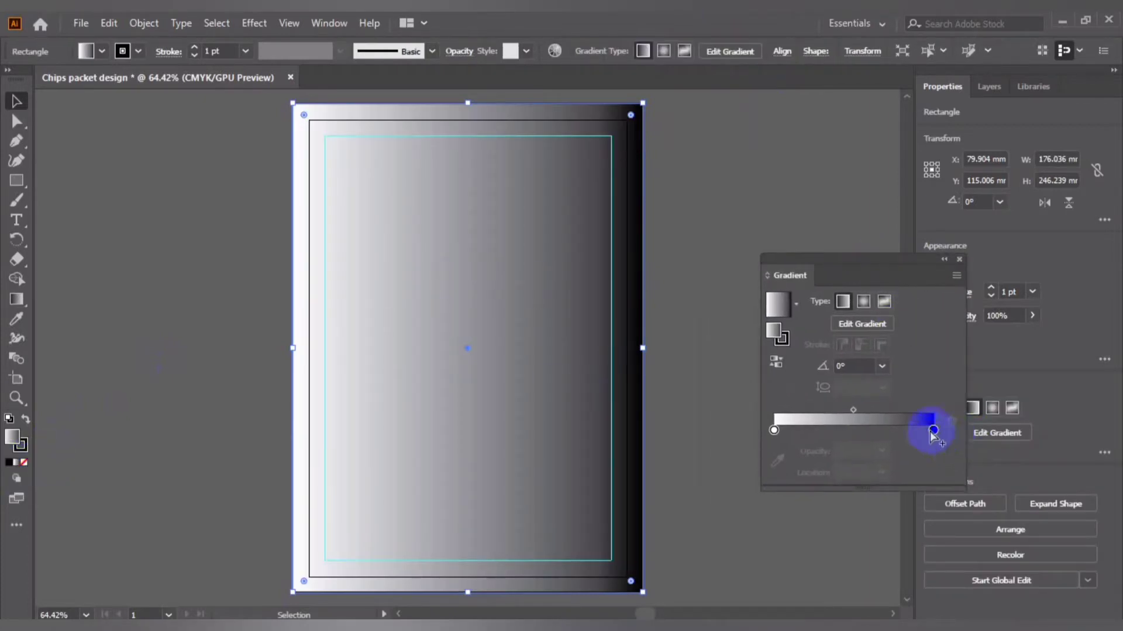
click(933, 431)
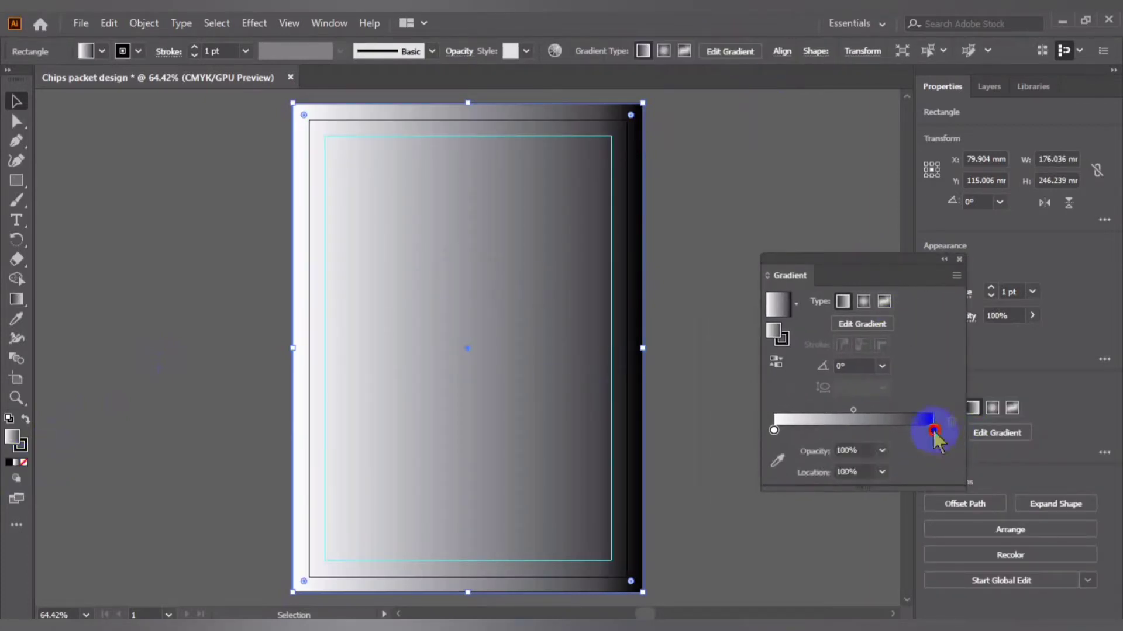
double_click(773, 334)
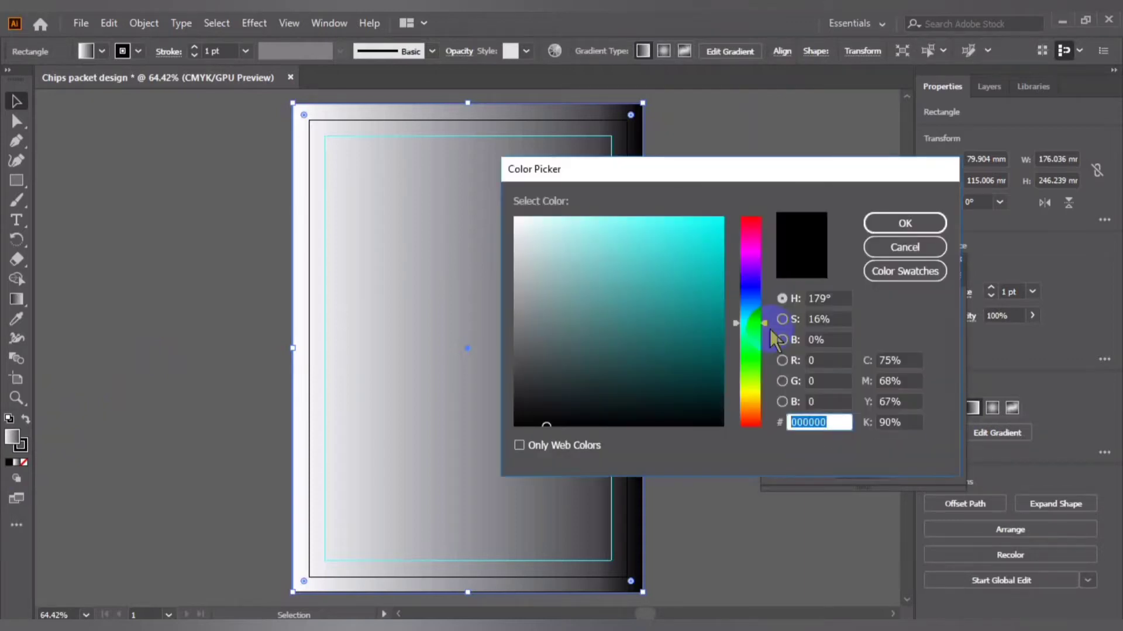
mouse_move(571, 409)
mouse_down()
mouse_move(540, 420)
mouse_move(545, 432)
mouse_up()
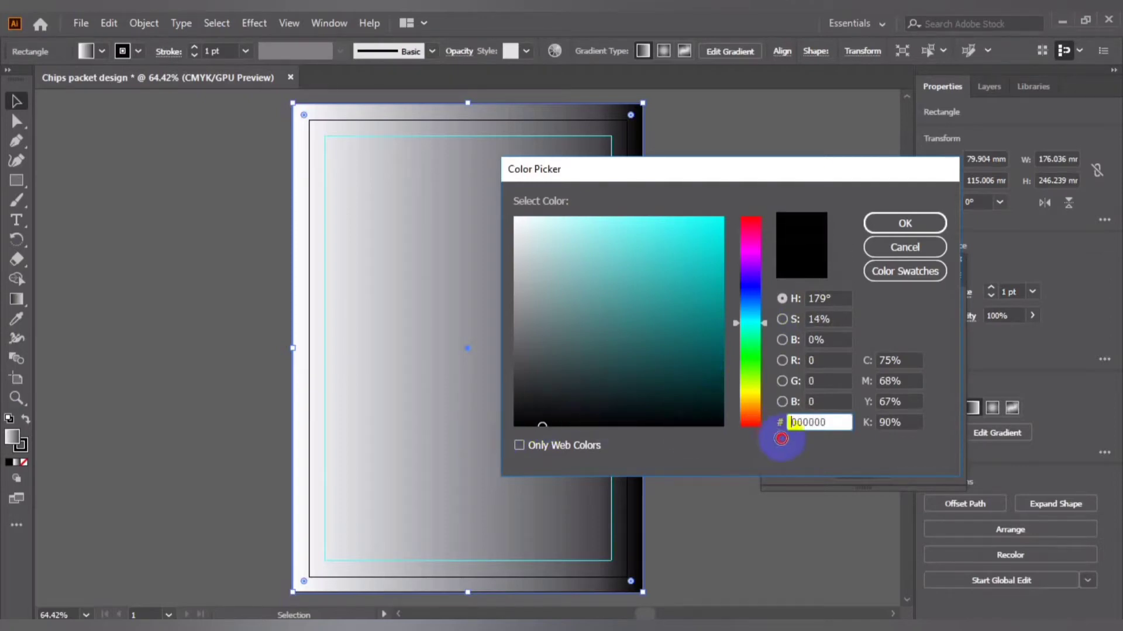
drag(719, 423, 740, 429)
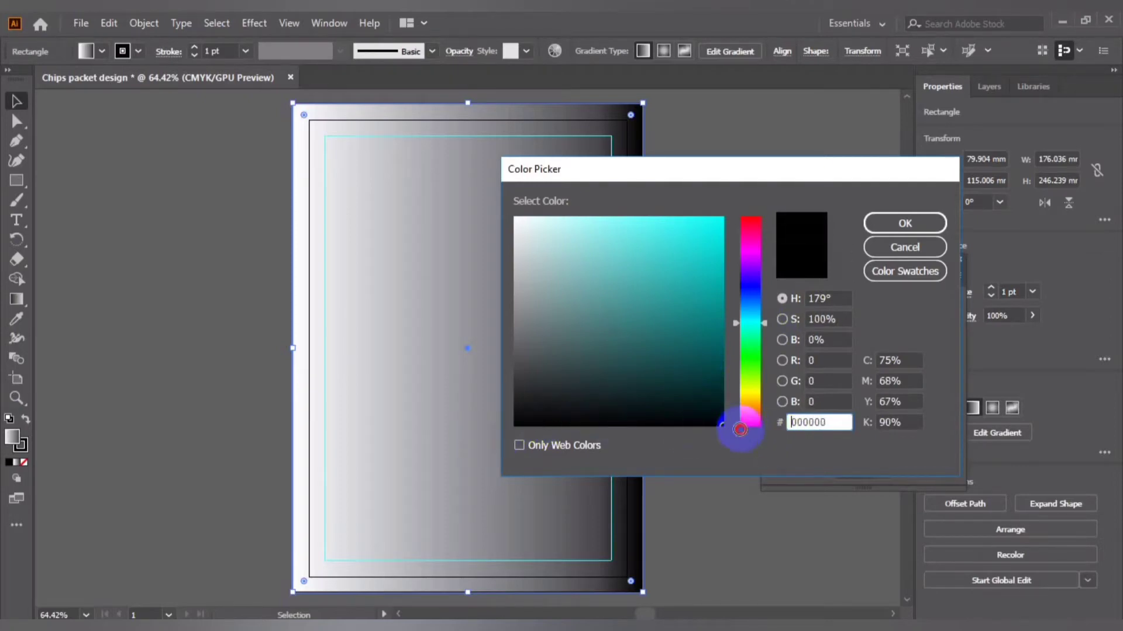
click(904, 223)
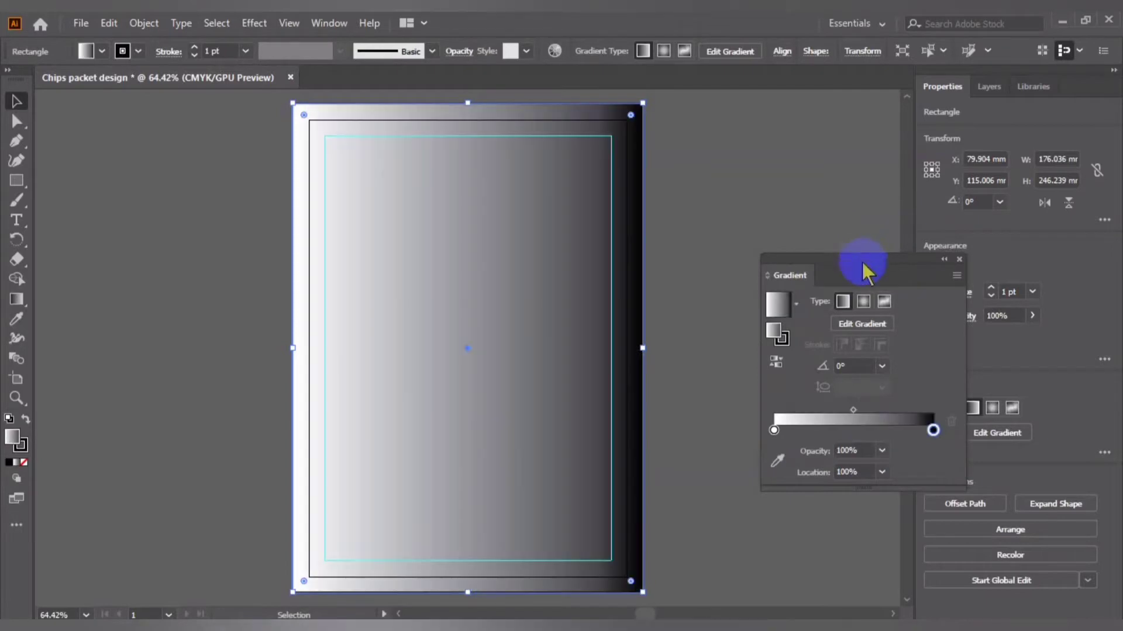
Select the gradient's white start stop, leaving the gradient type linear.
click(774, 431)
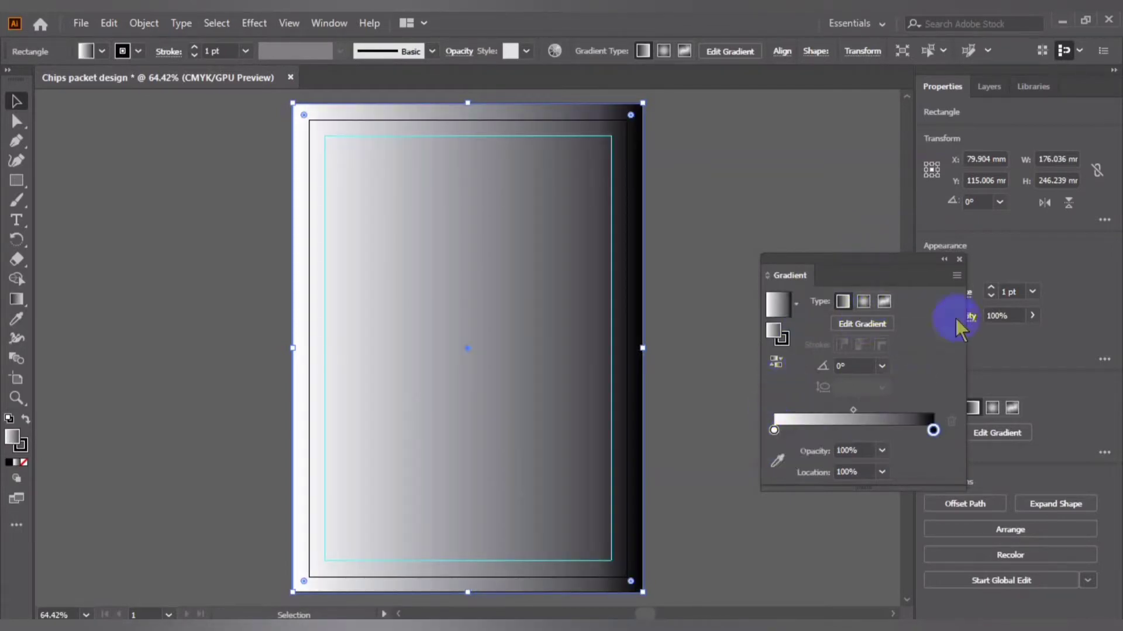
click(838, 305)
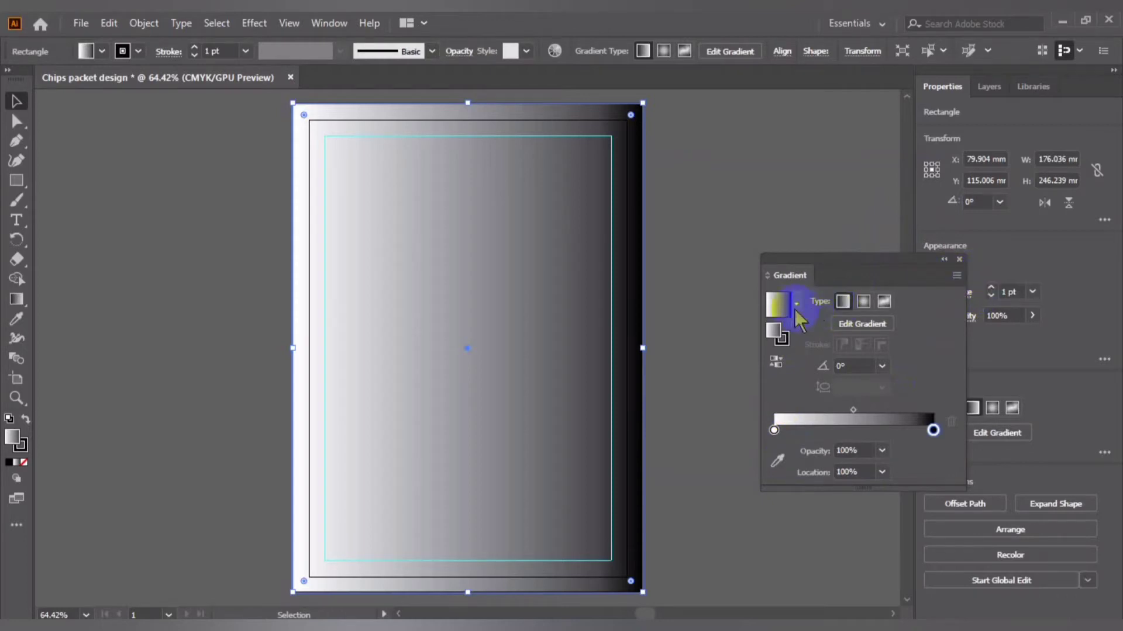
click(773, 429)
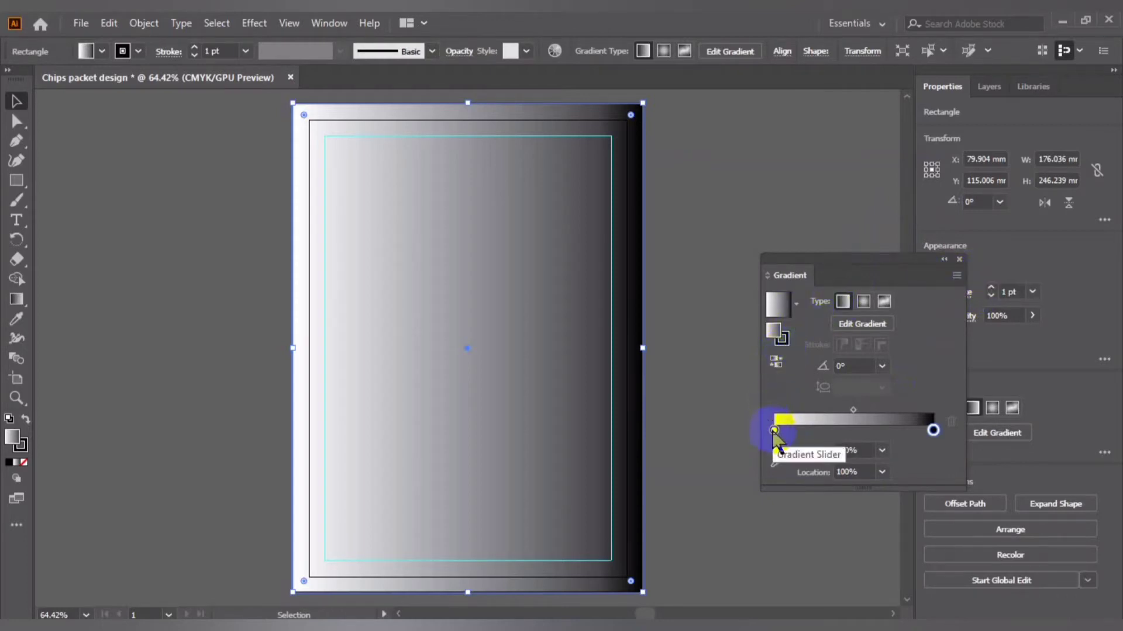
click(863, 301)
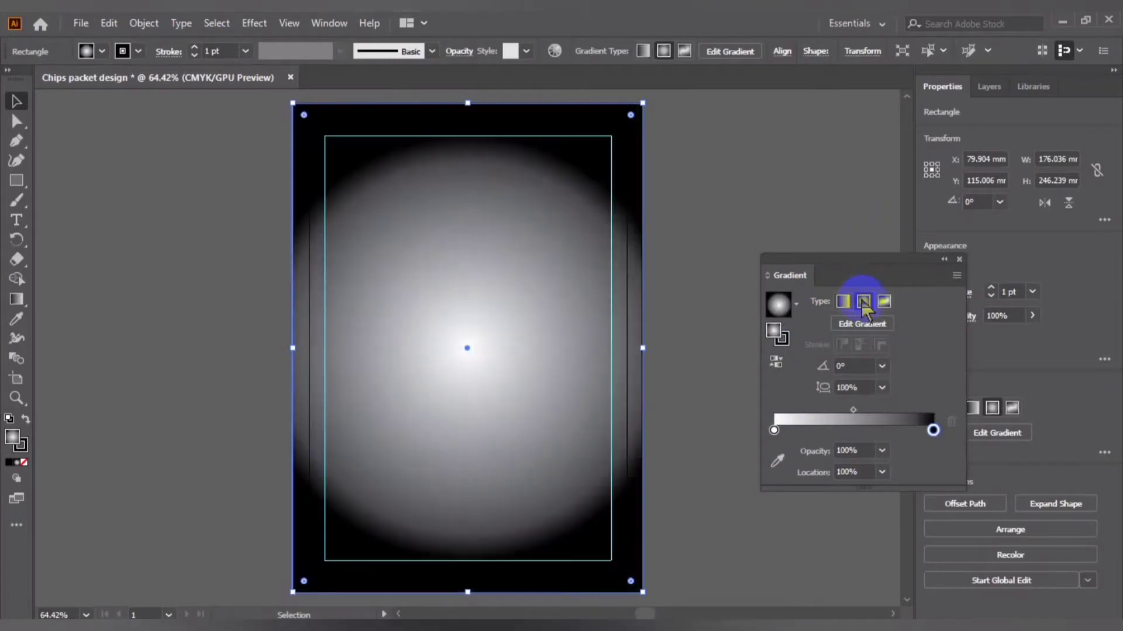
click(779, 305)
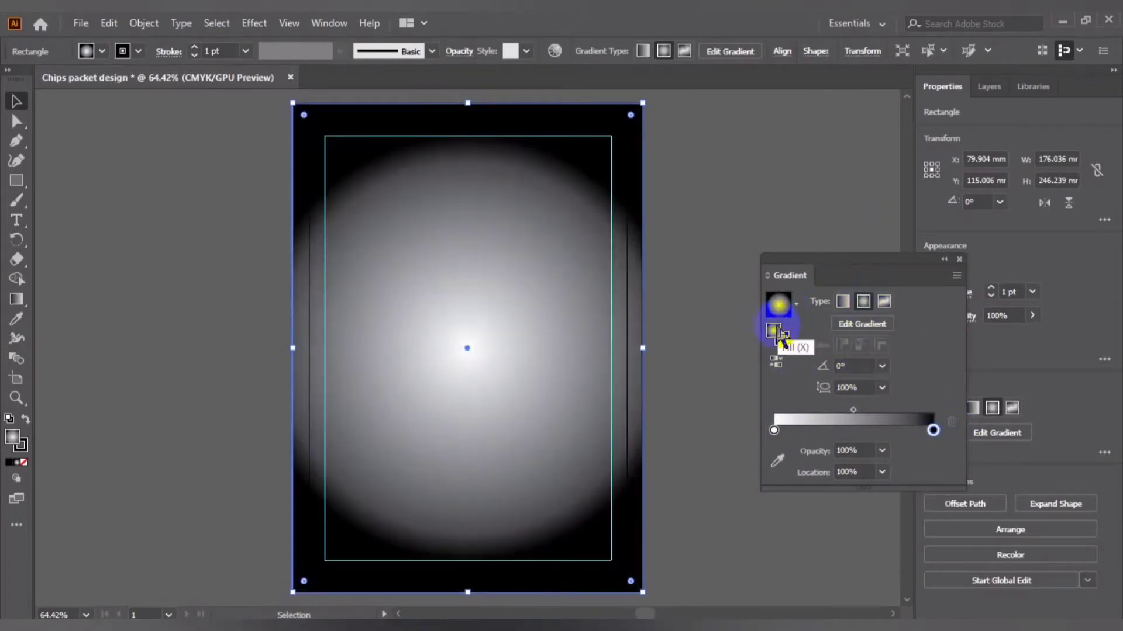
double_click(775, 330)
click(518, 421)
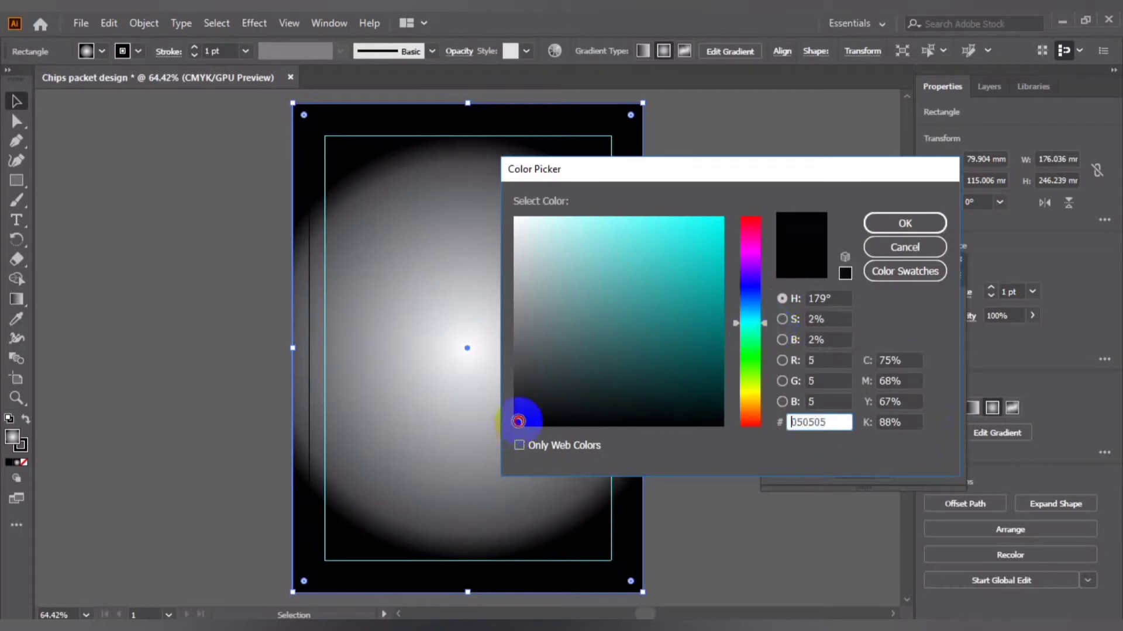
click(529, 423)
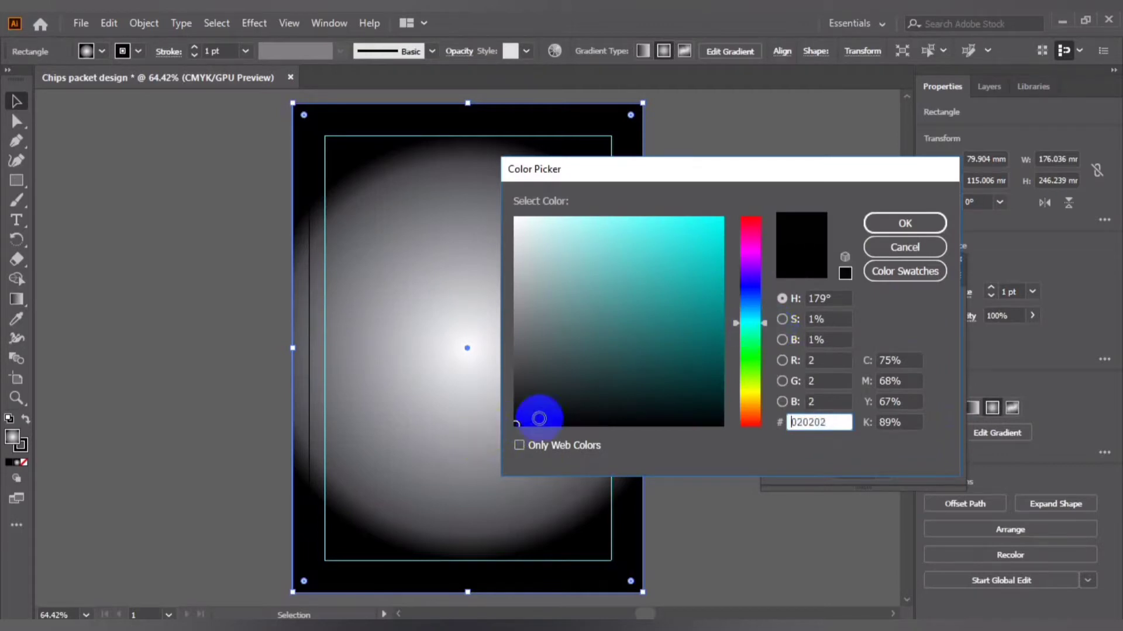
drag(521, 421, 483, 447)
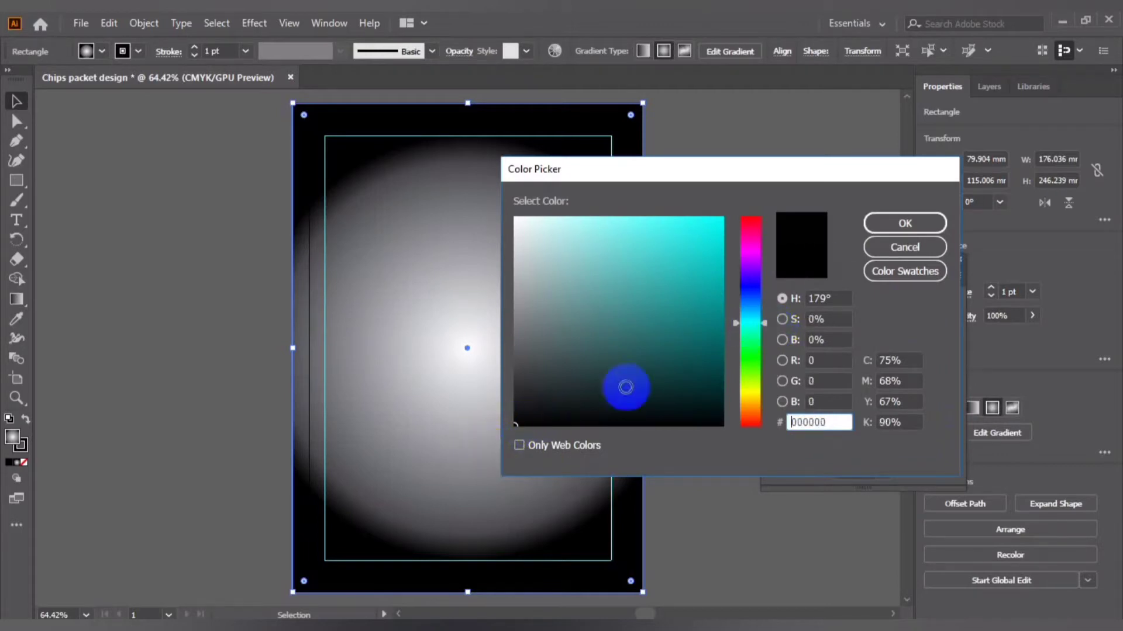
click(873, 233)
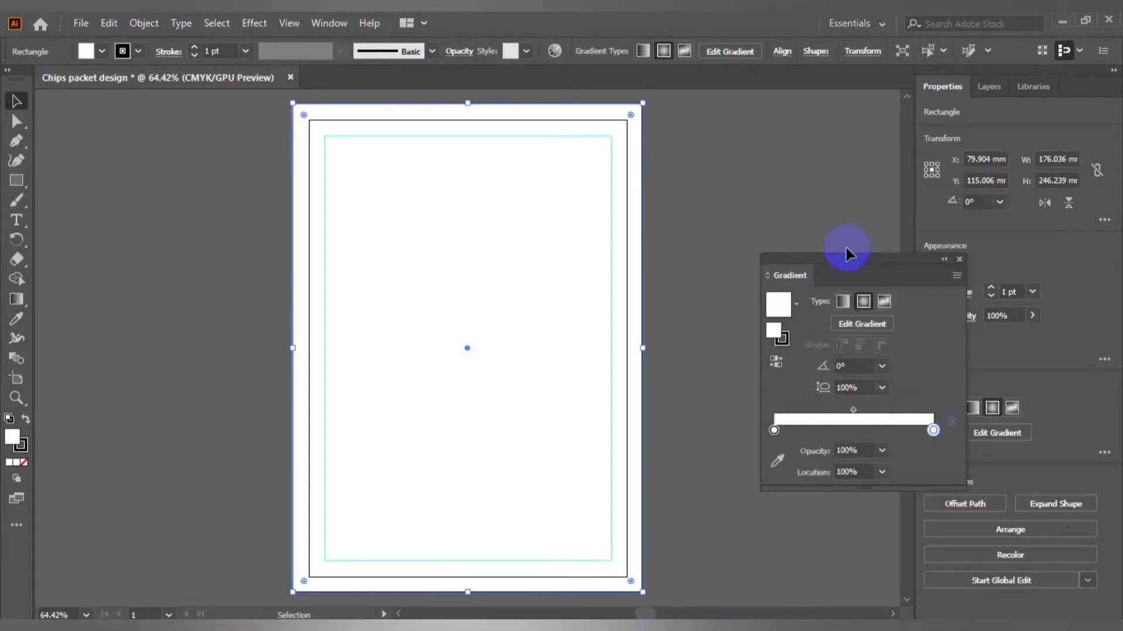
click(863, 303)
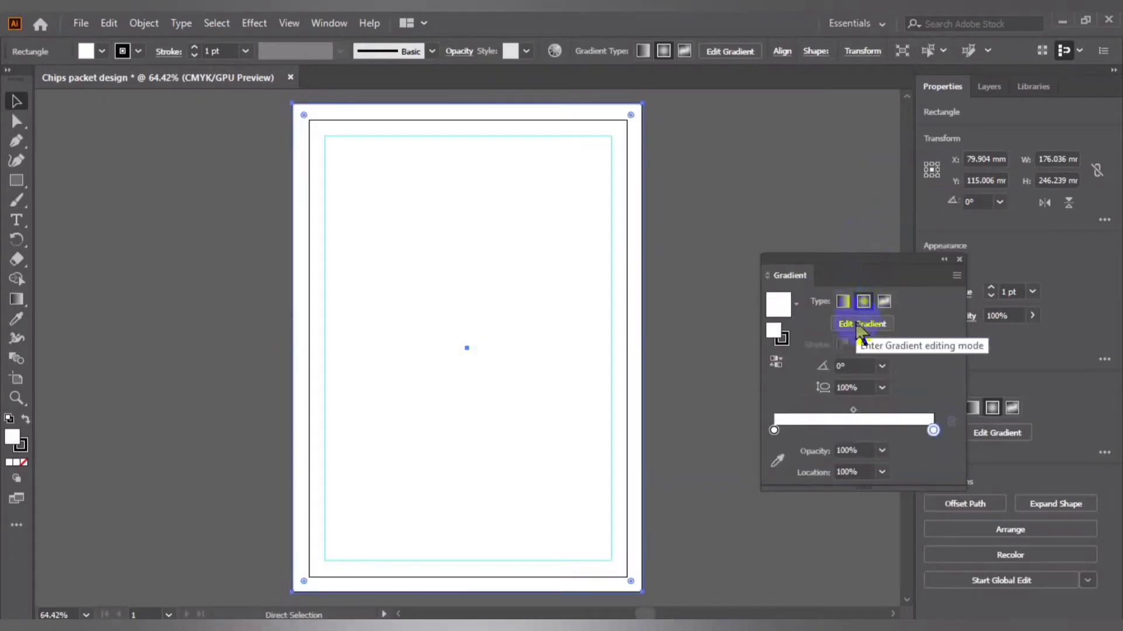
click(777, 362)
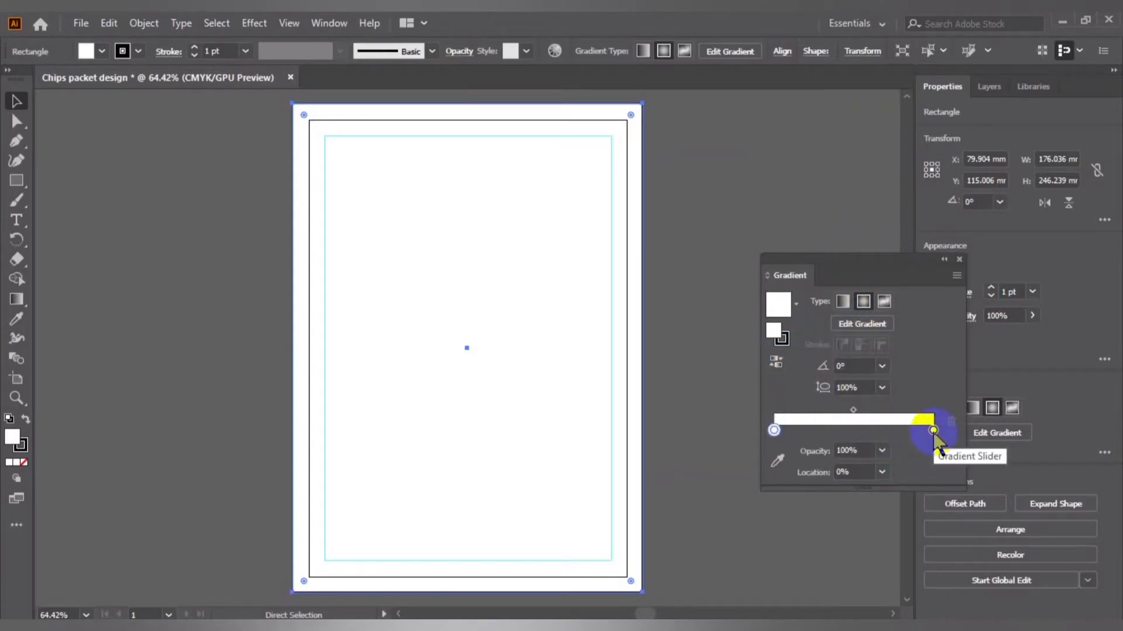
click(933, 431)
Set the radial gradient's starting stop to black.
click(775, 431)
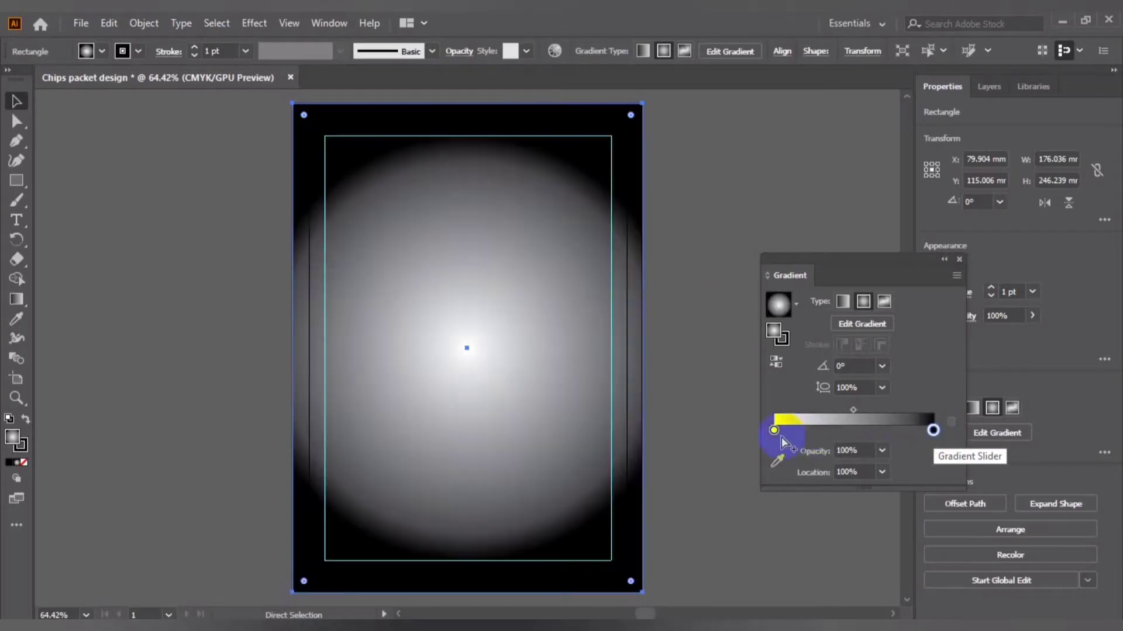
click(775, 431)
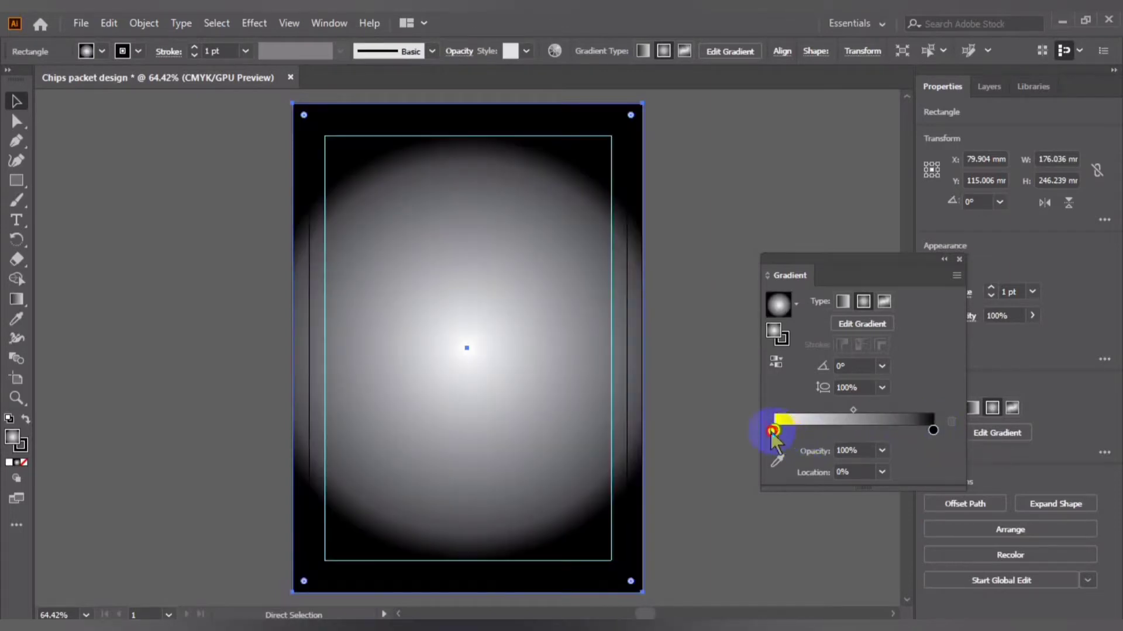
double_click(774, 431)
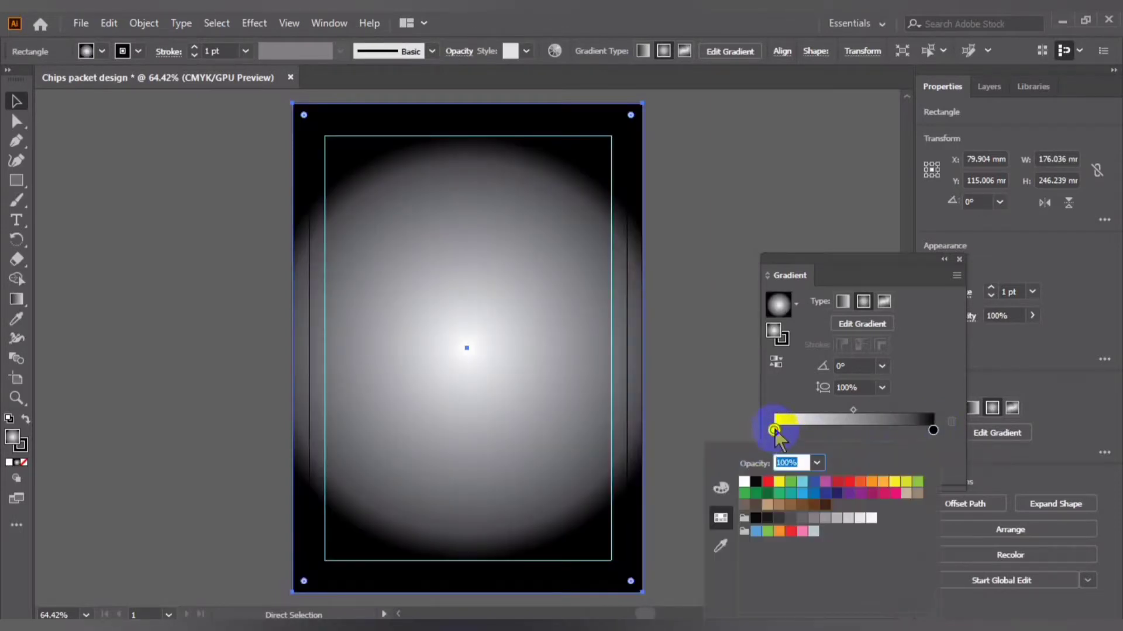
click(720, 518)
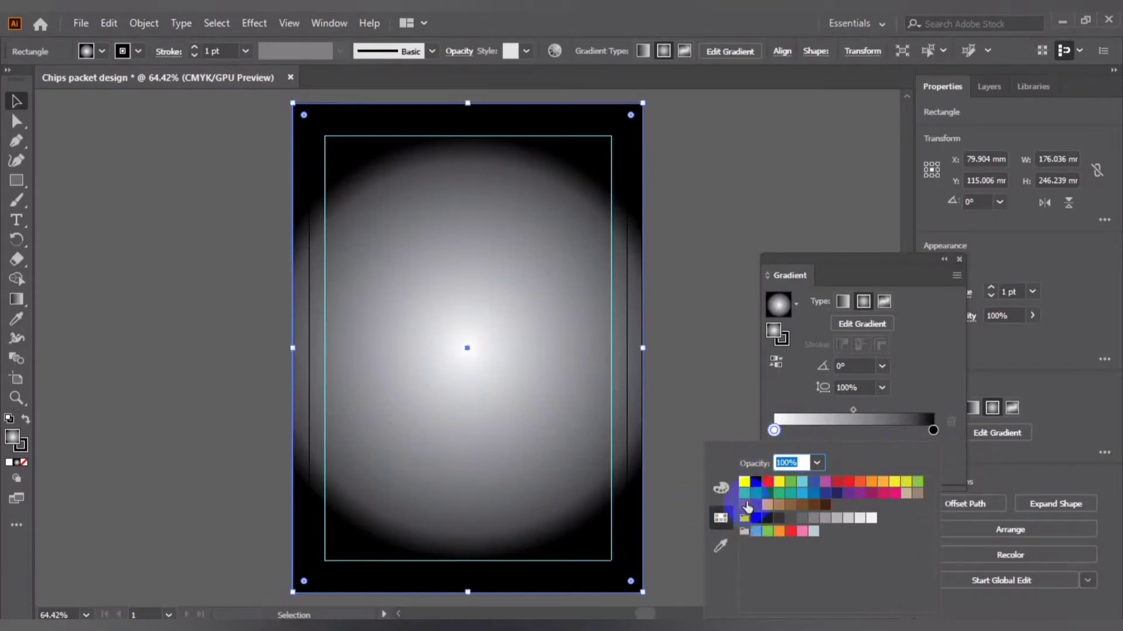
click(756, 483)
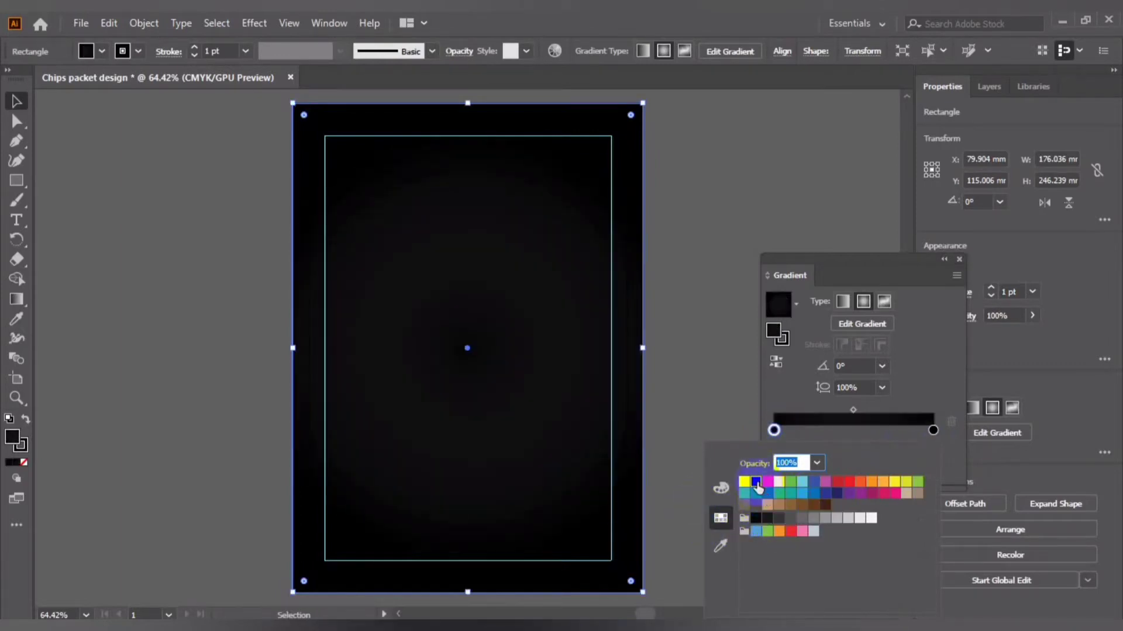
drag(750, 488, 934, 433)
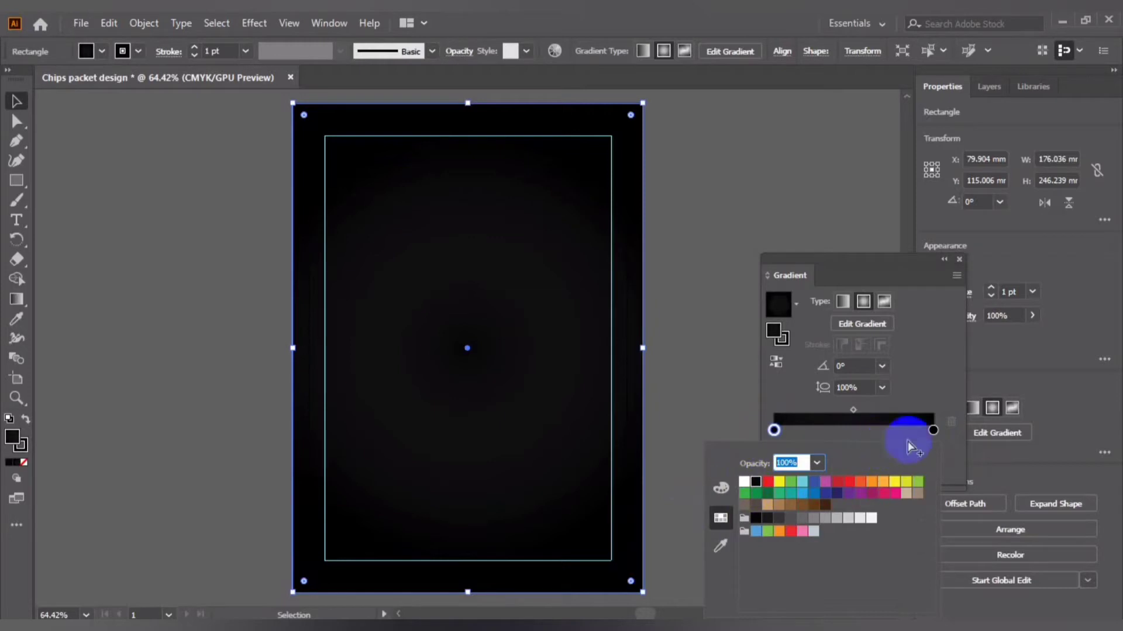
Set the gradient's outer stop to dark grey (R51 G51 B51) after trying several greys.
click(934, 431)
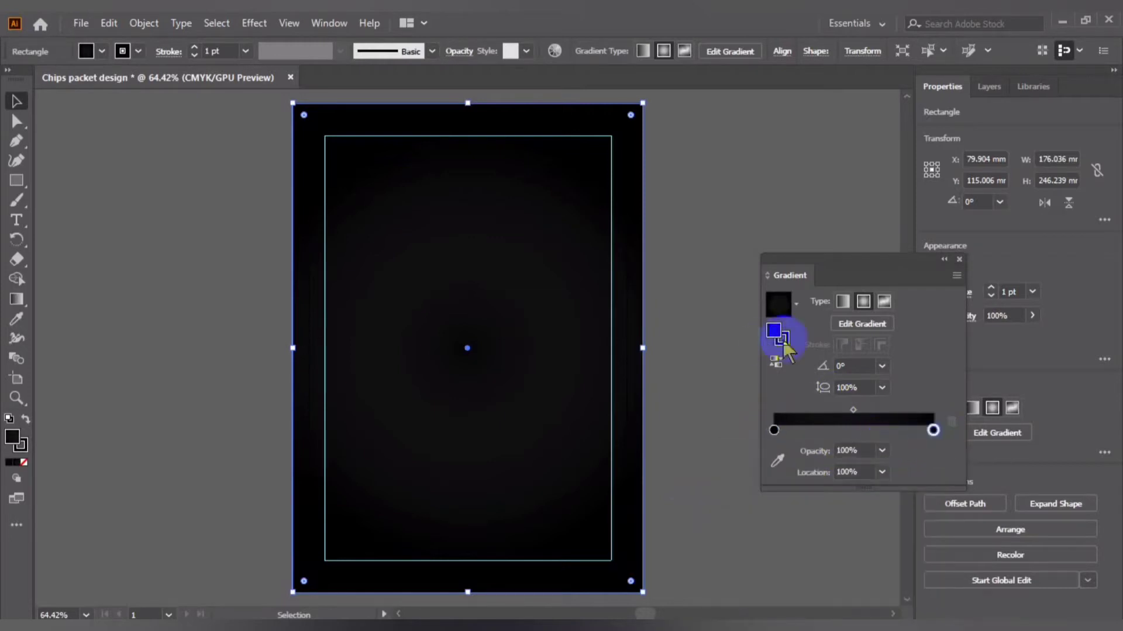
double_click(934, 432)
click(935, 432)
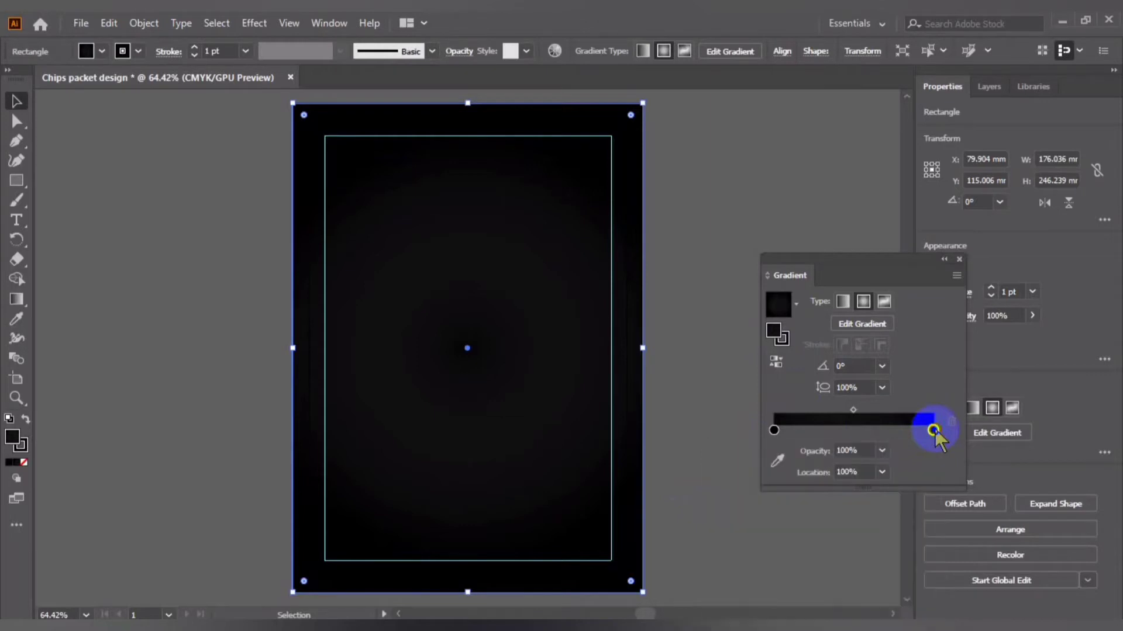
double_click(934, 431)
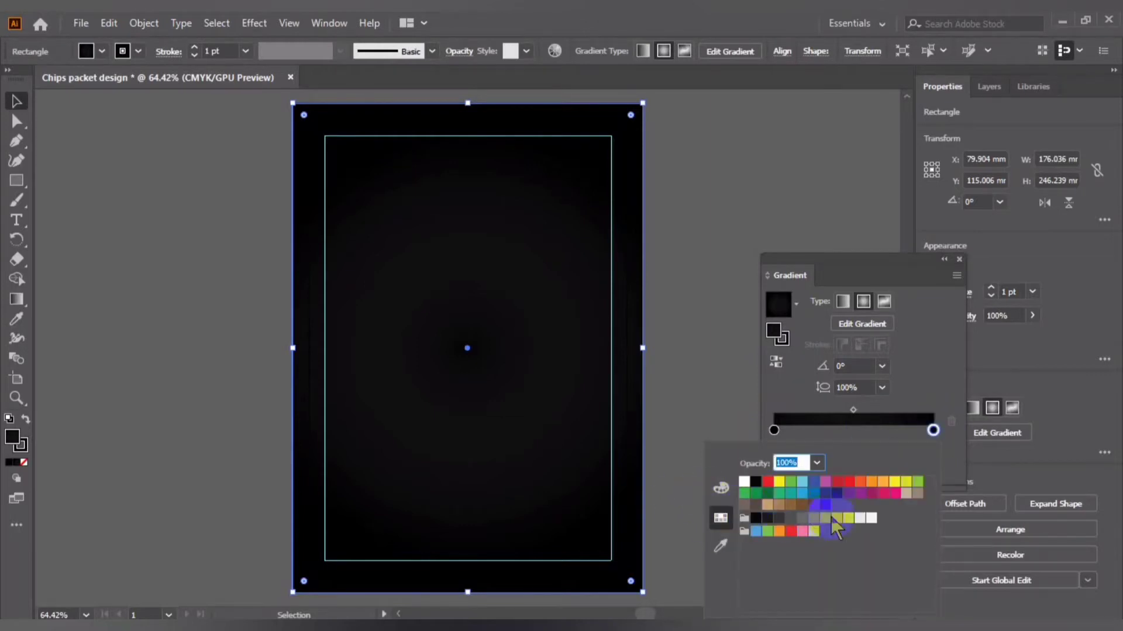
click(803, 519)
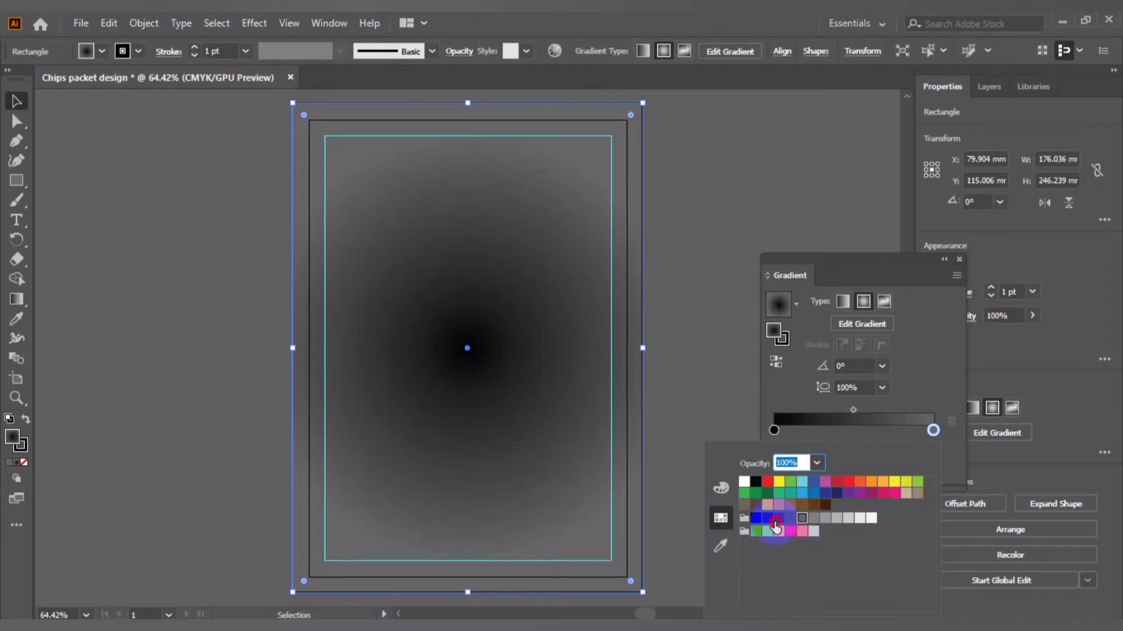
click(775, 522)
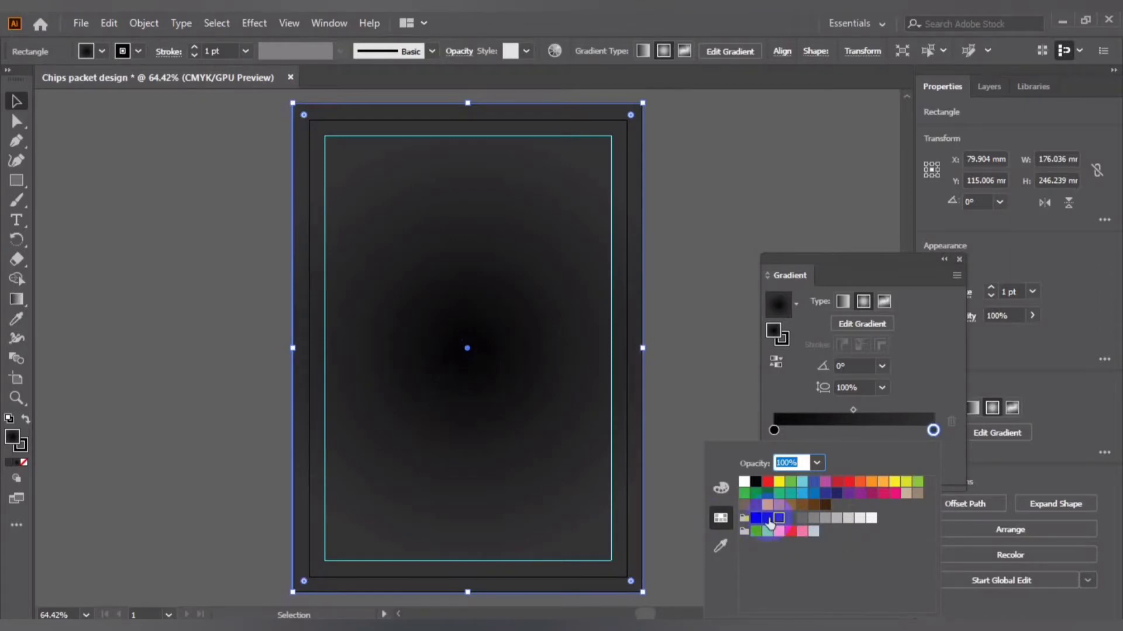
click(813, 518)
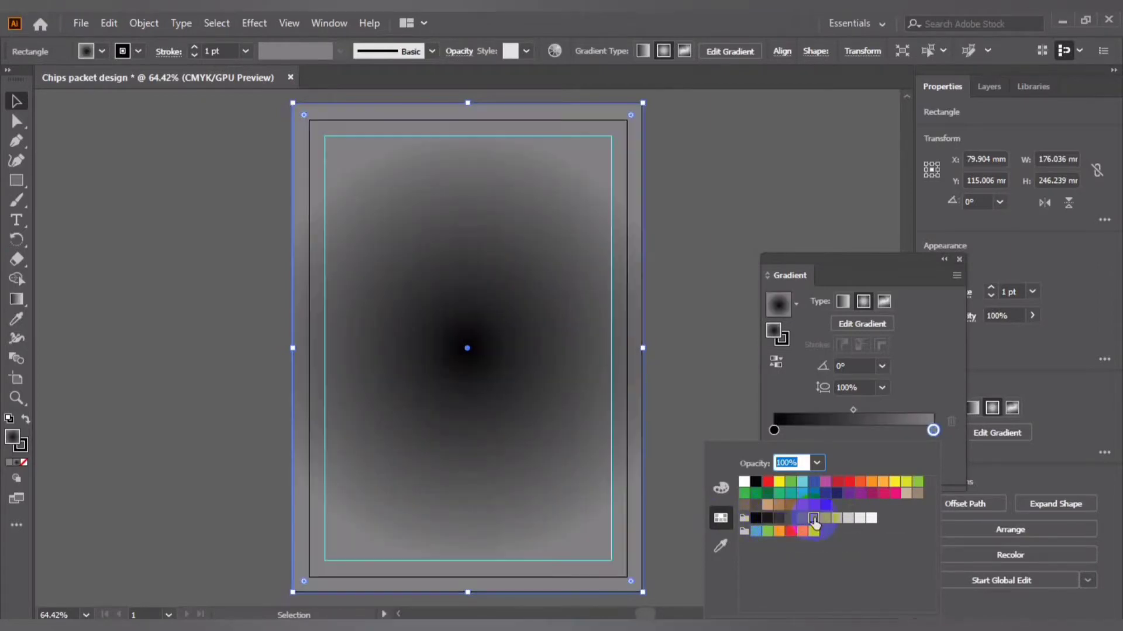
click(848, 518)
click(789, 520)
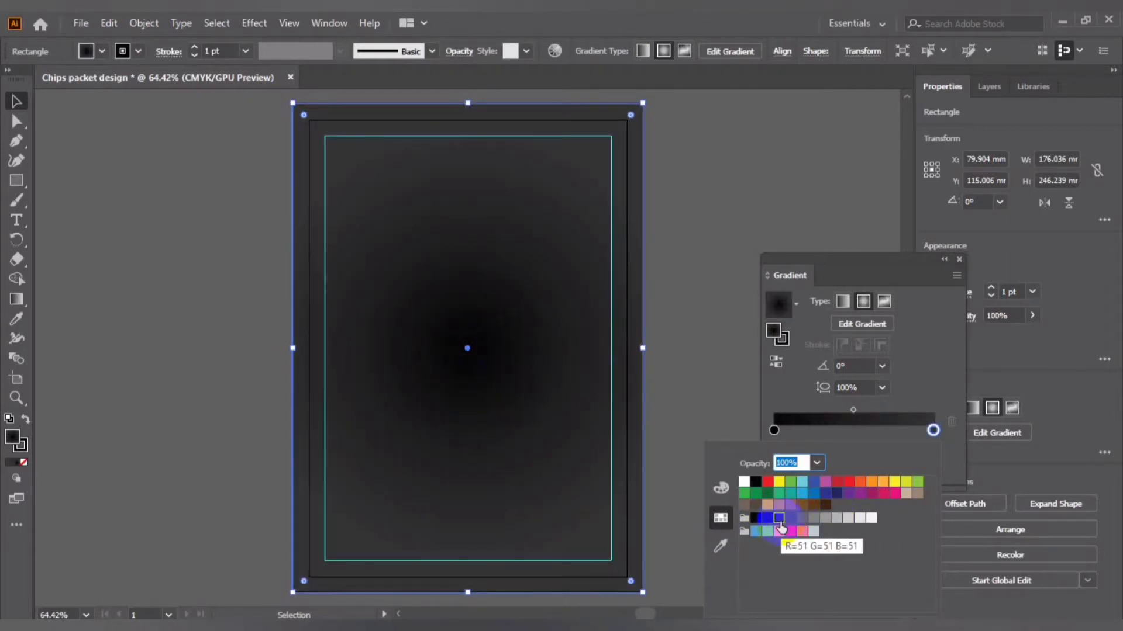
click(908, 409)
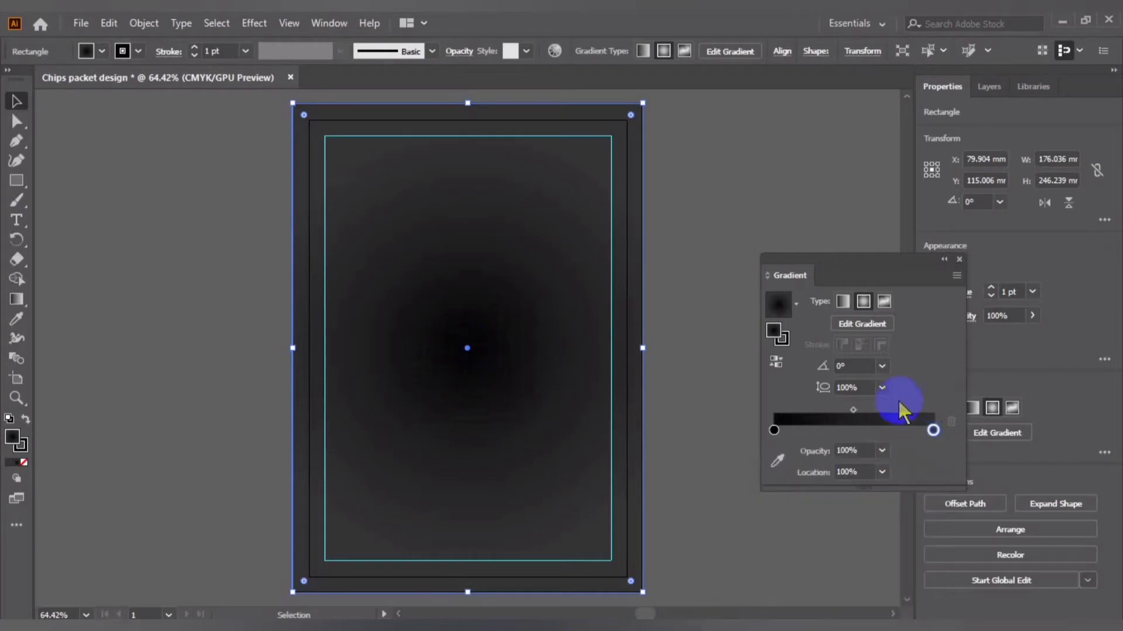
Rearrange the gradient stops, grey the starting stop, and shift the midpoint slightly left.
mouse_move(934, 431)
mouse_down()
mouse_move(780, 431)
mouse_move(934, 430)
mouse_up()
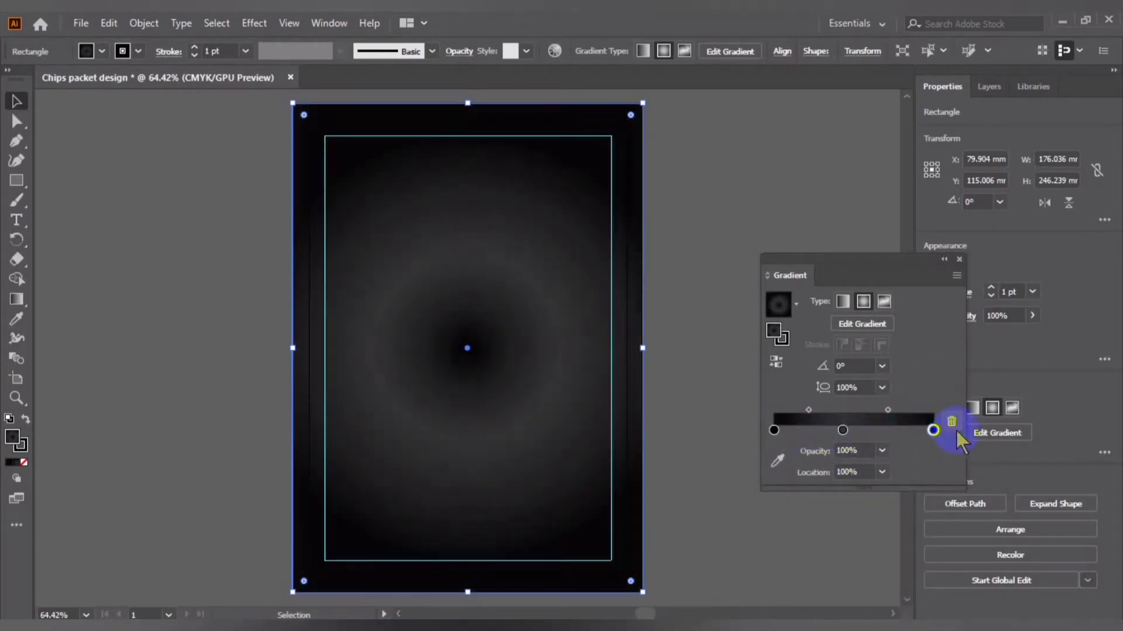
drag(843, 431, 773, 431)
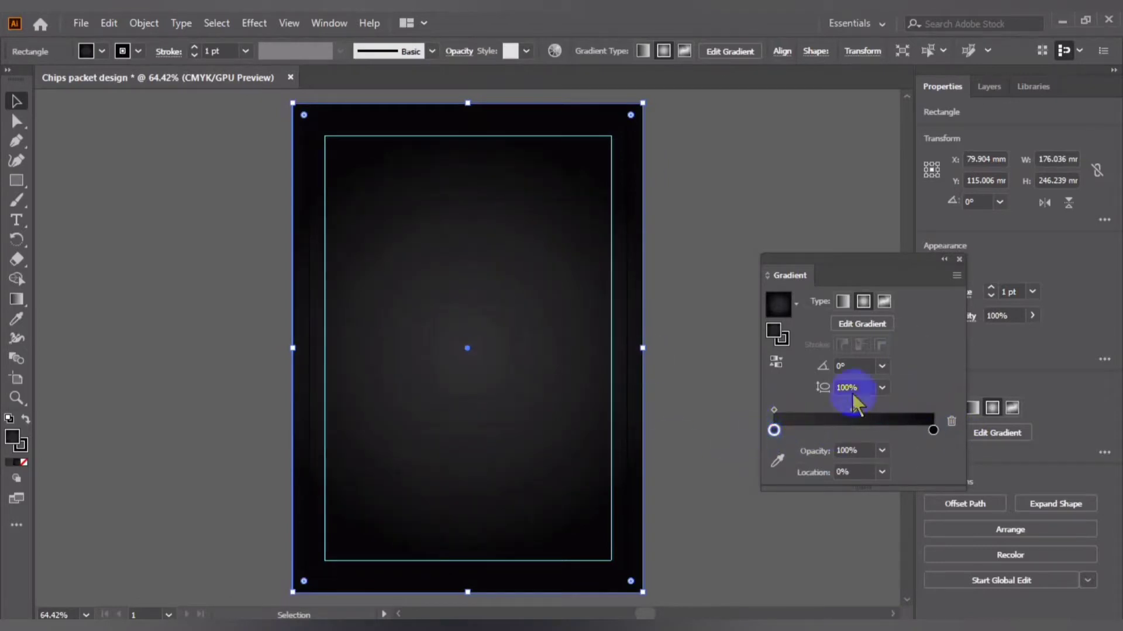
click(774, 430)
double_click(774, 430)
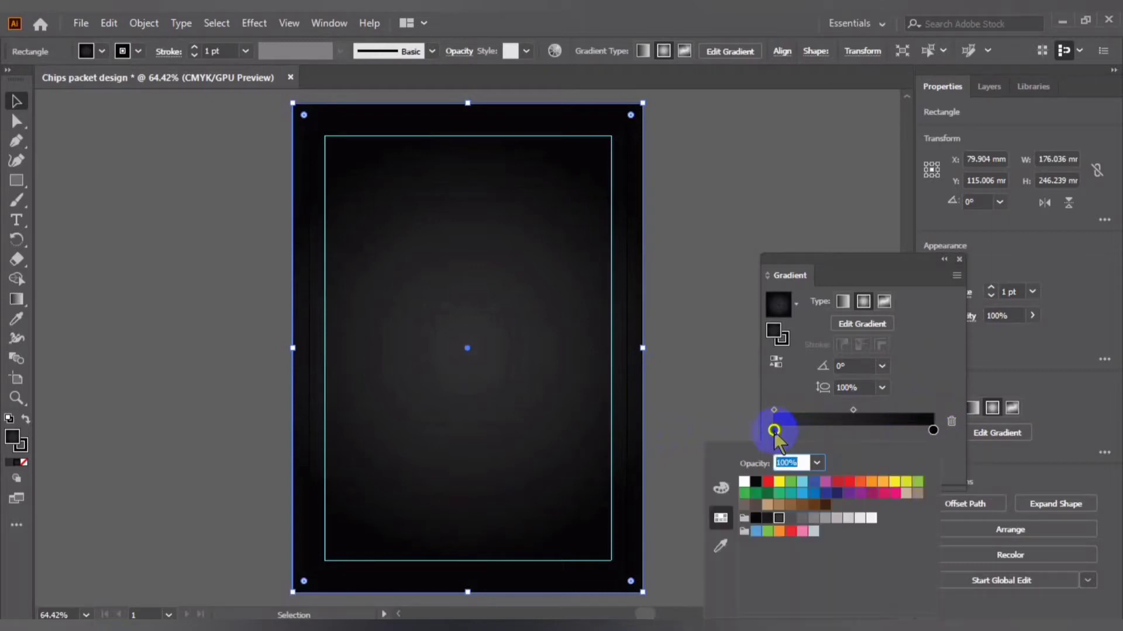
click(789, 519)
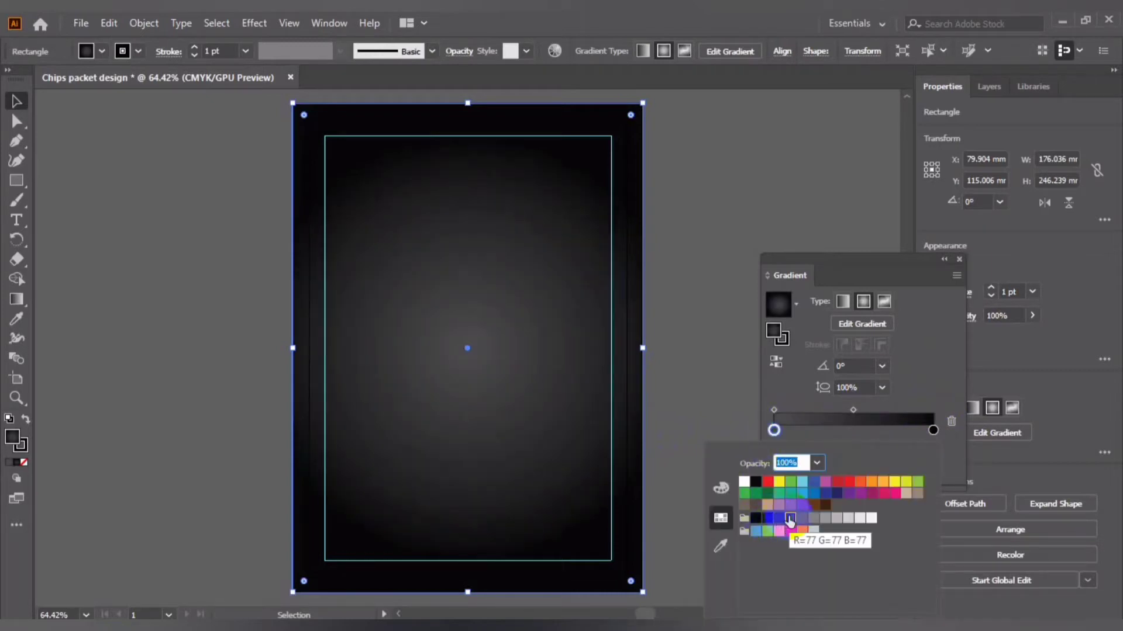
mouse_move(789, 519)
mouse_down()
mouse_move(923, 434)
mouse_move(852, 411)
mouse_up()
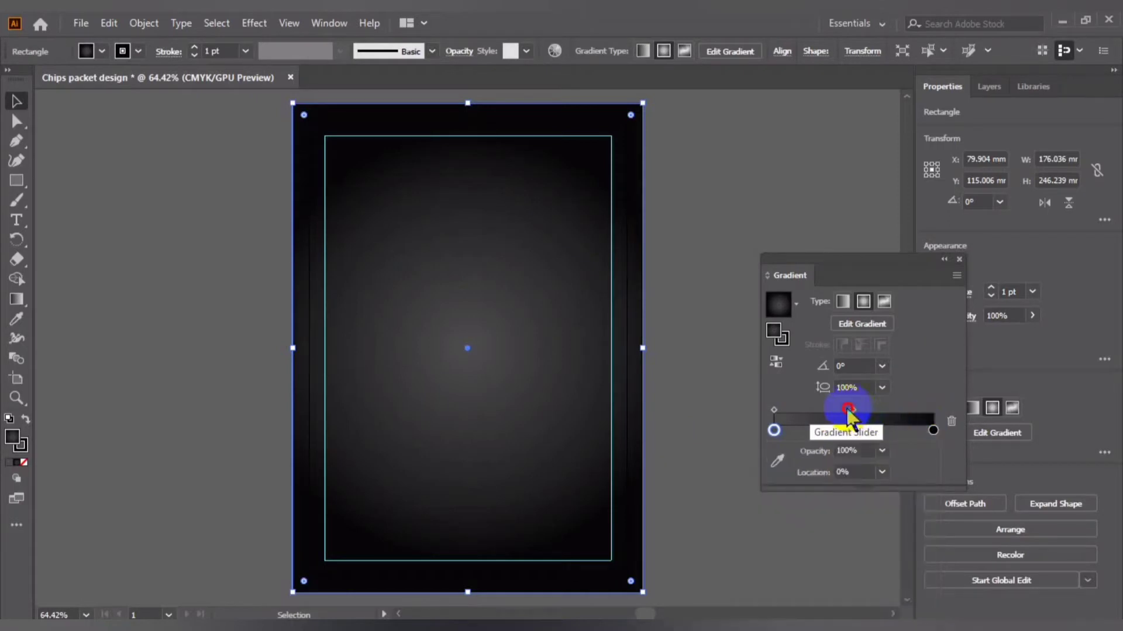
drag(848, 409, 837, 409)
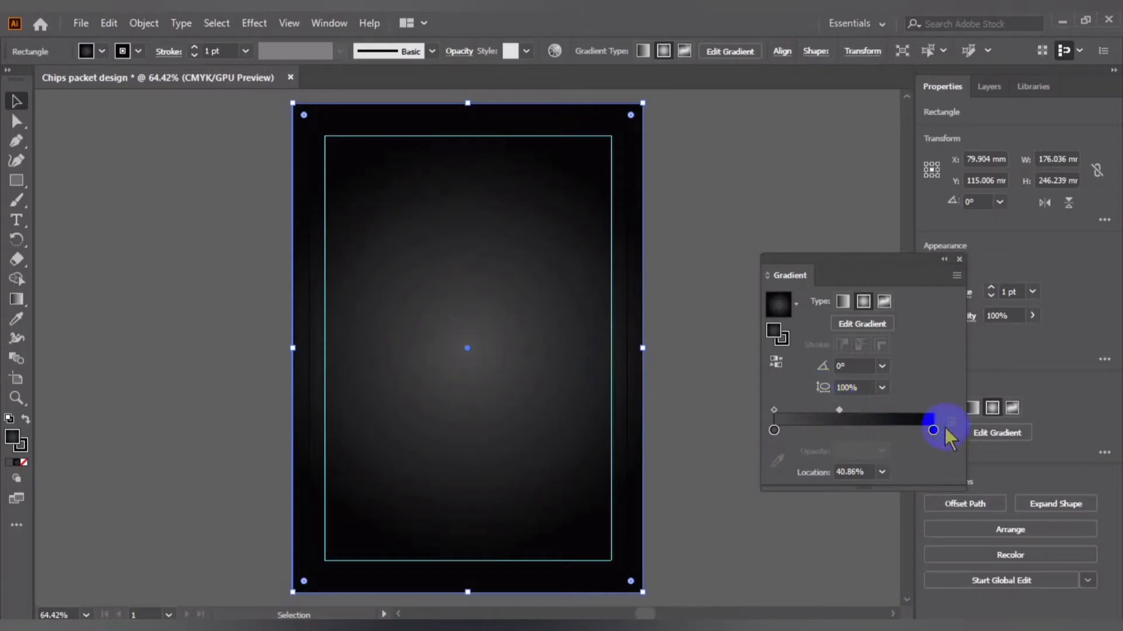
Set the left gradient stop to mid grey R=102 G=102 B=102.
double_click(773, 431)
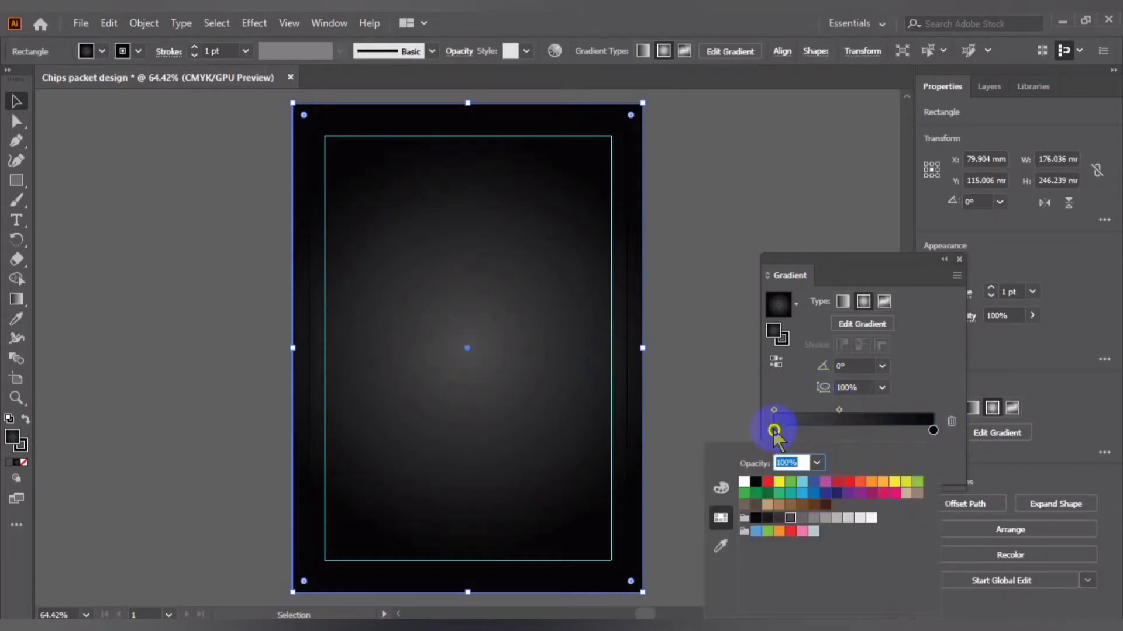
click(801, 518)
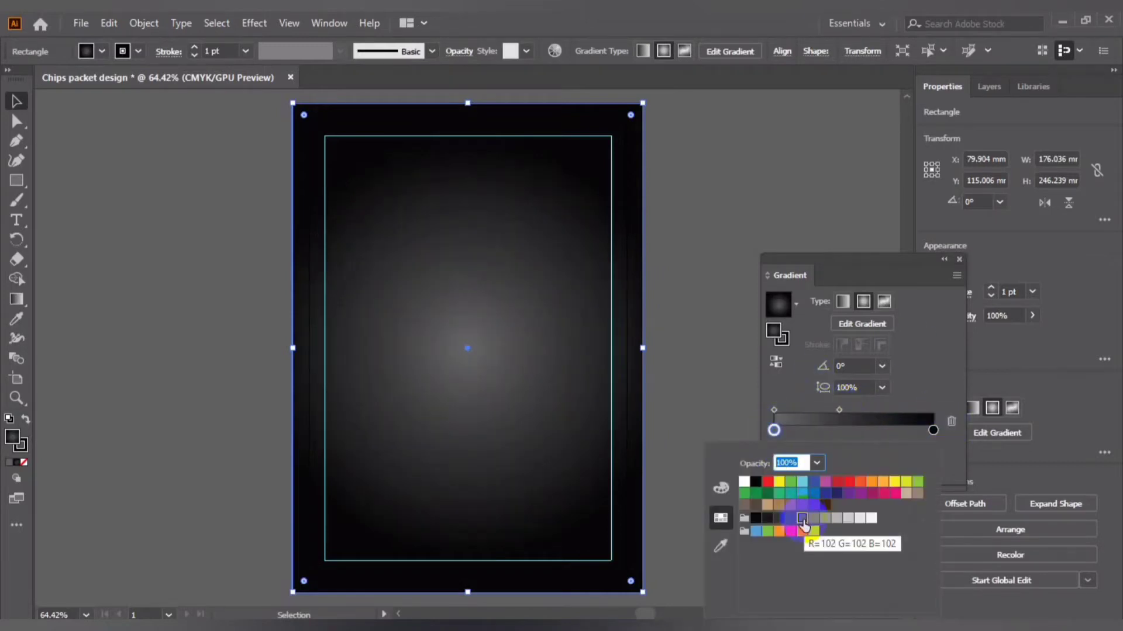
click(706, 405)
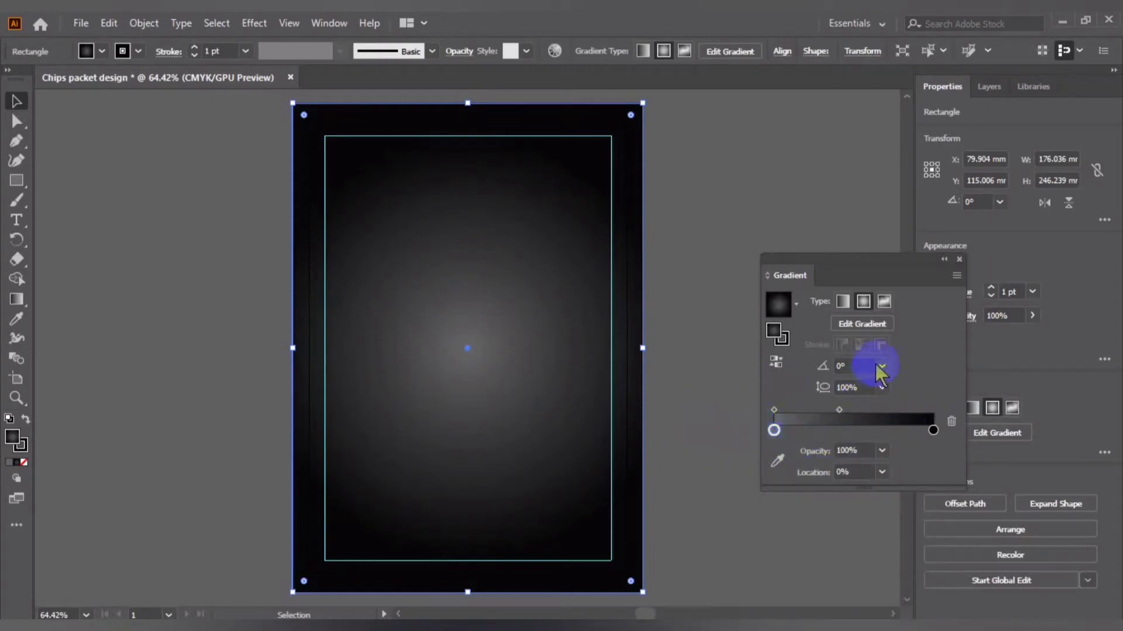
click(881, 367)
click(899, 332)
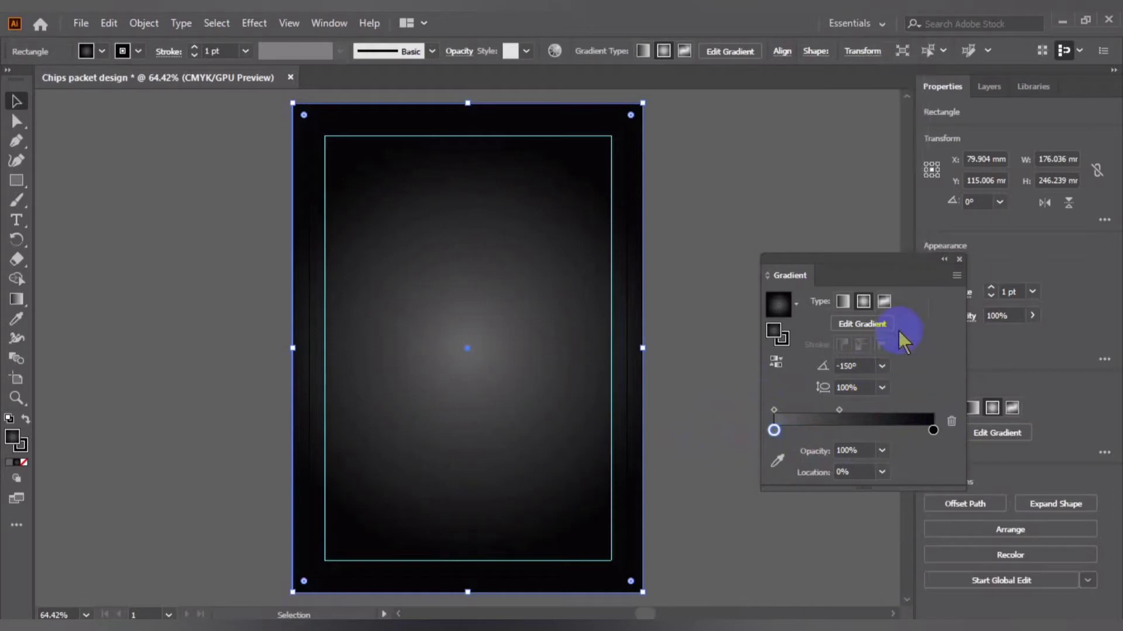
click(881, 387)
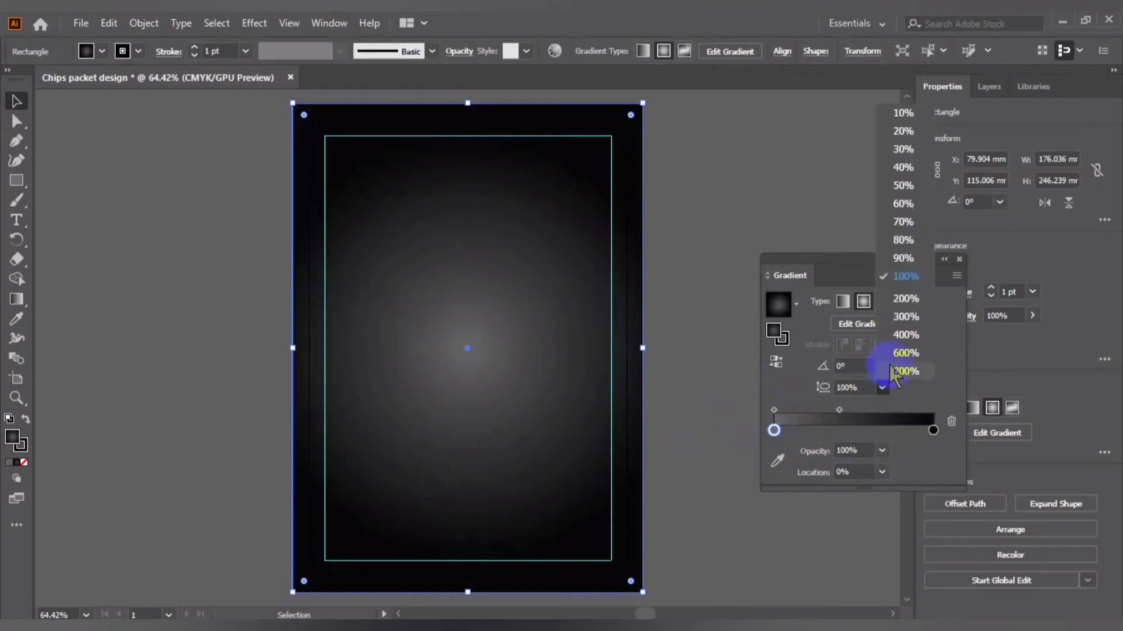
click(900, 353)
key(ctrl+z)
click(881, 387)
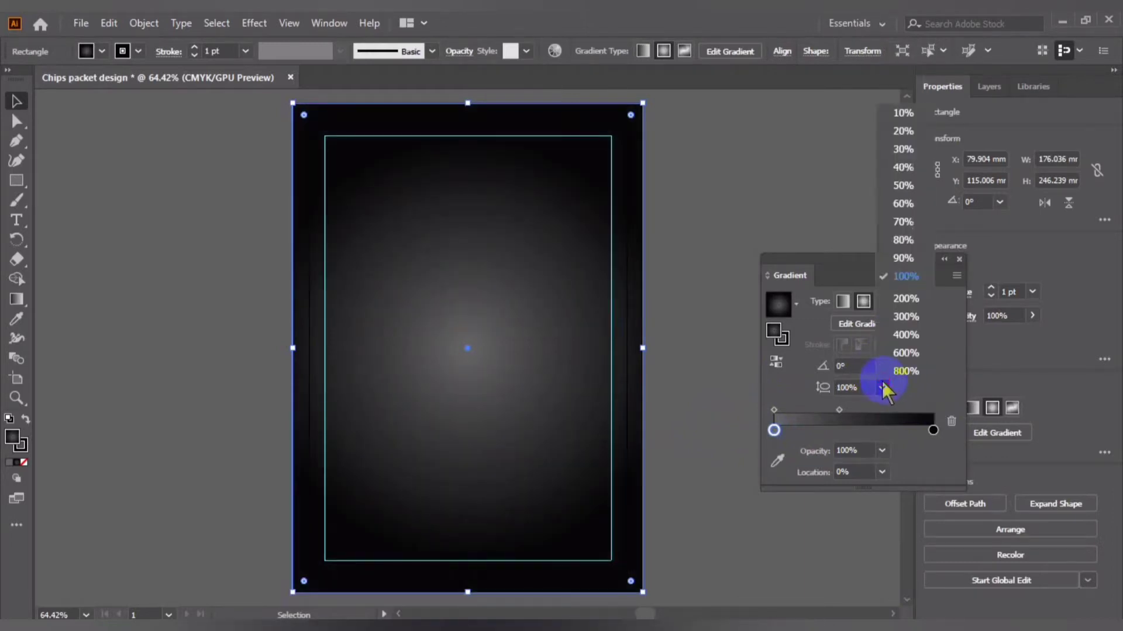
click(898, 223)
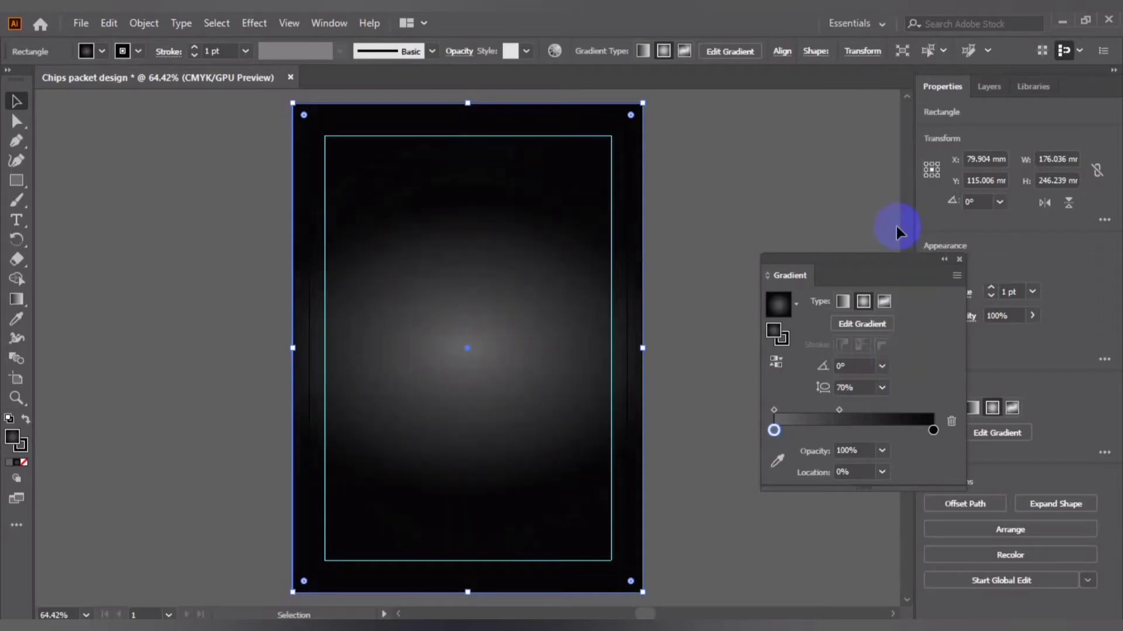
drag(449, 356, 474, 387)
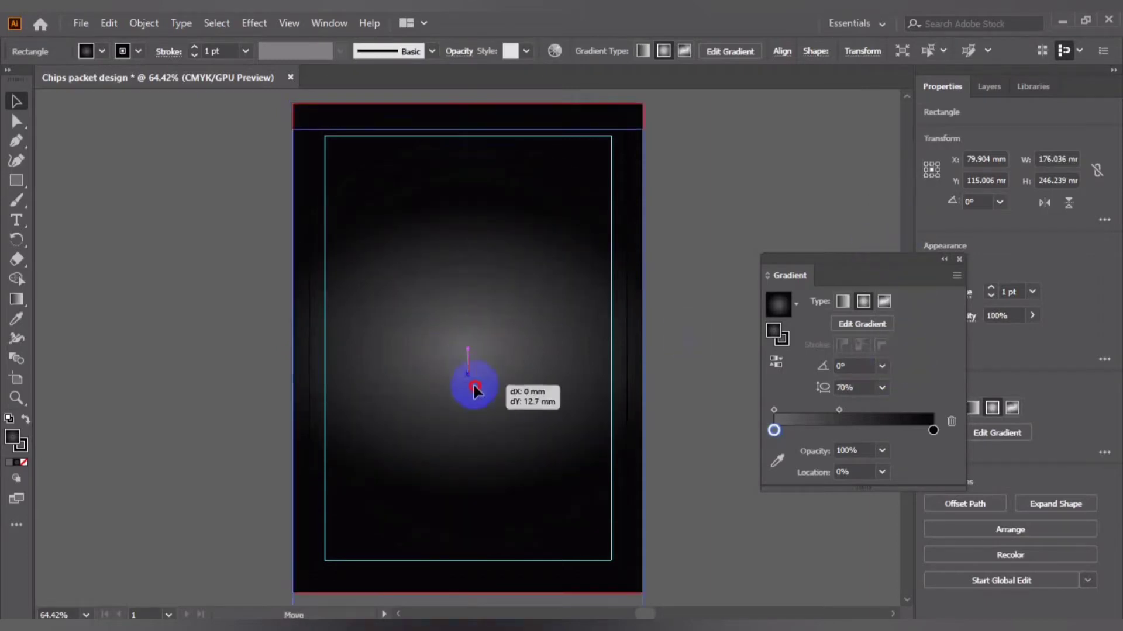
key(ctrl+z)
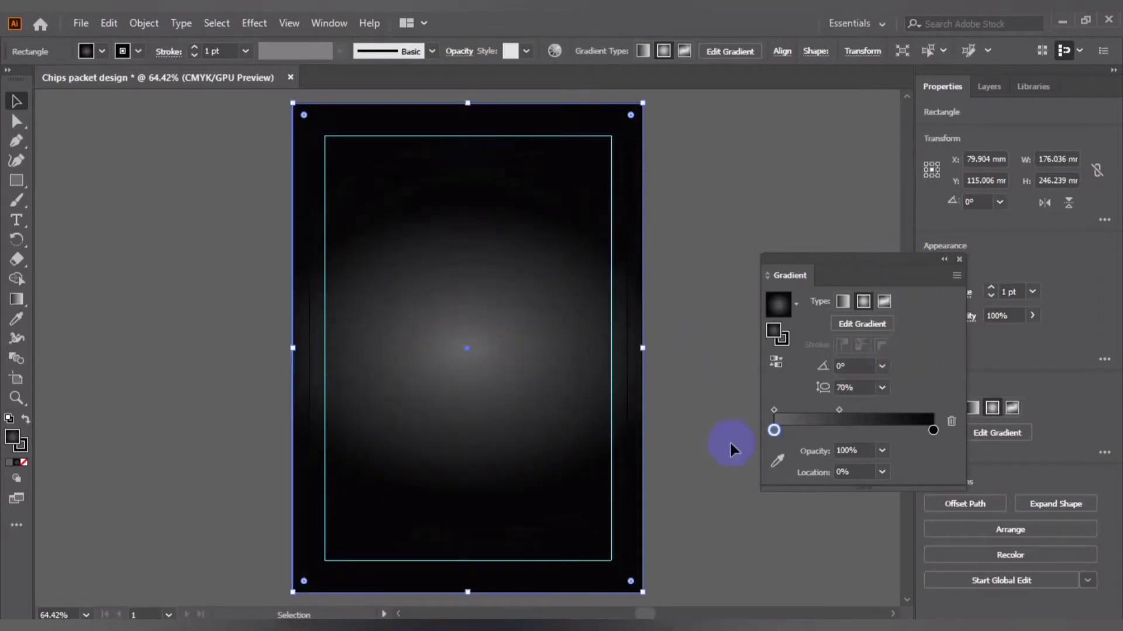
click(880, 388)
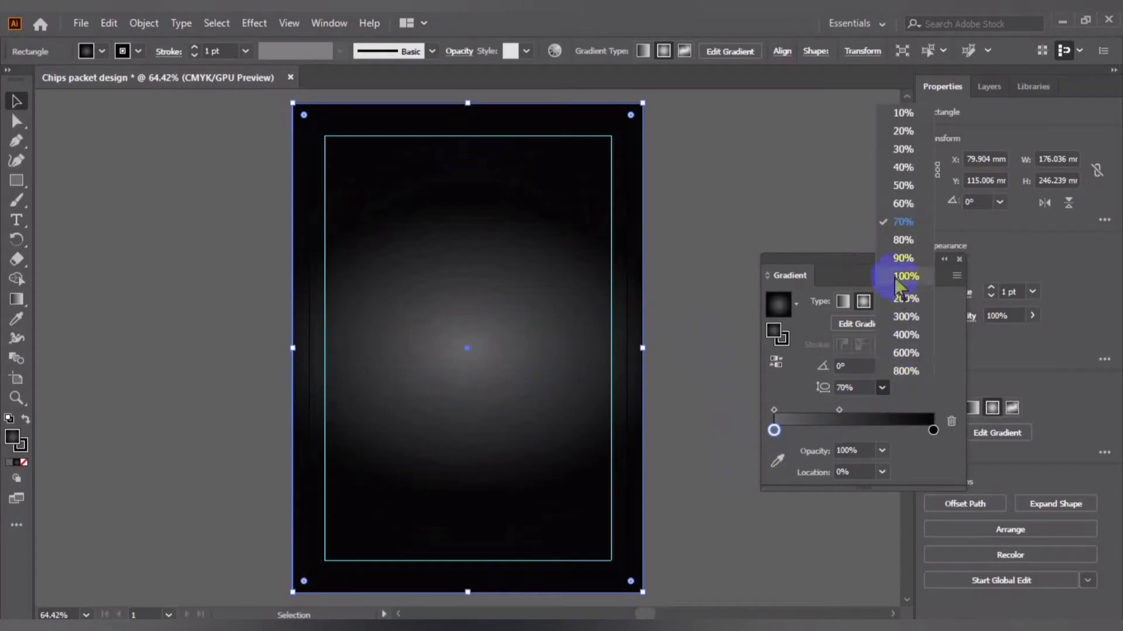
click(901, 208)
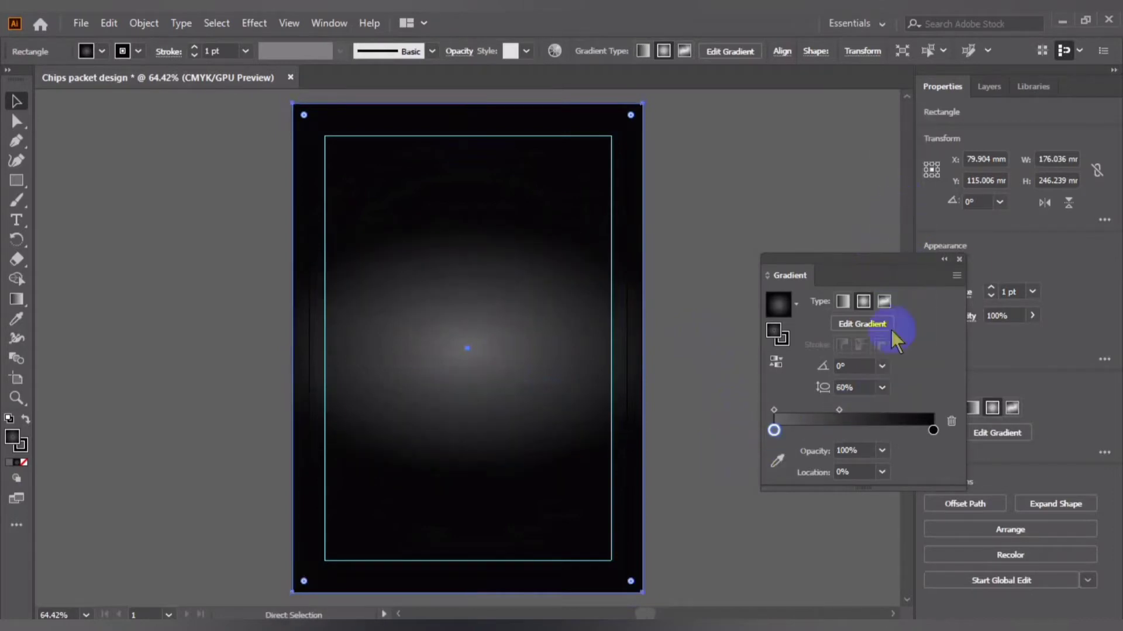
click(881, 380)
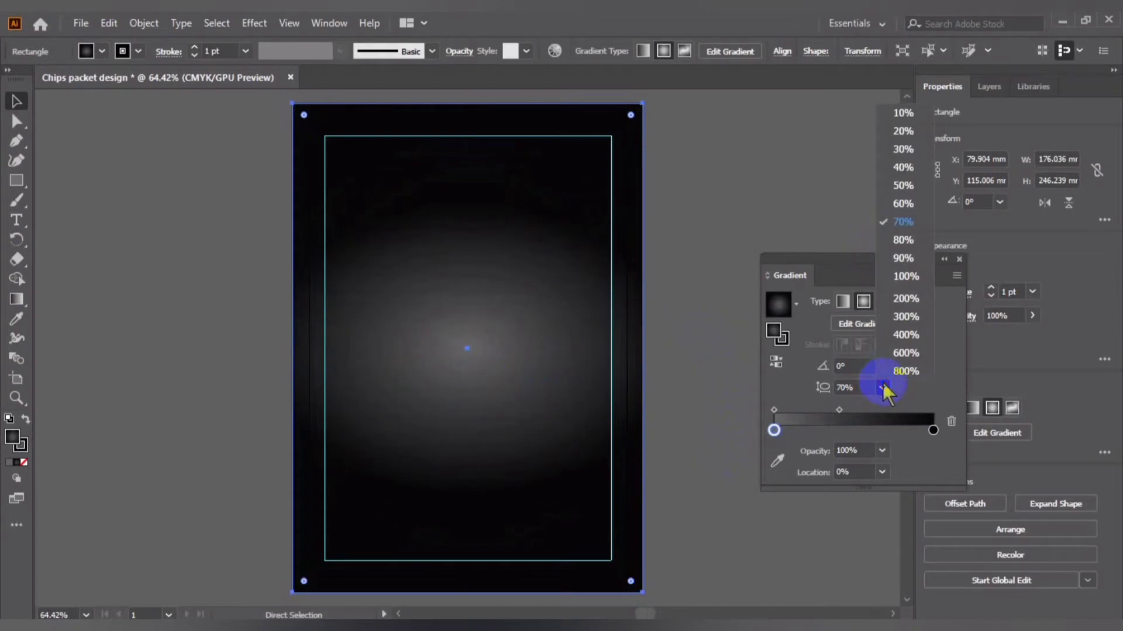
click(902, 299)
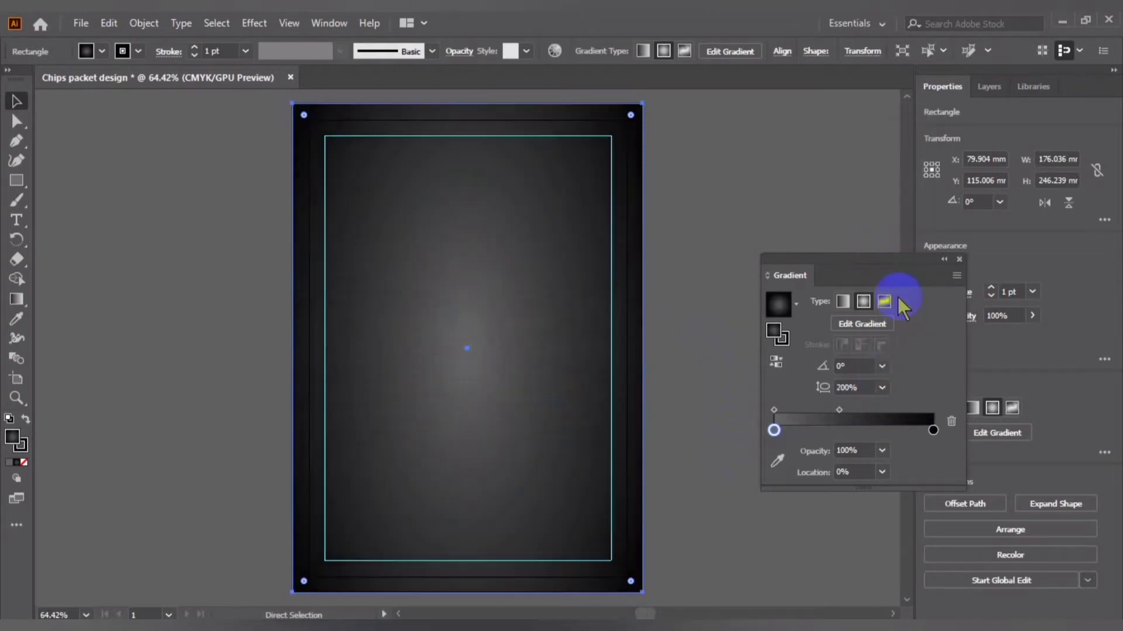
key(ctrl+z)
click(877, 390)
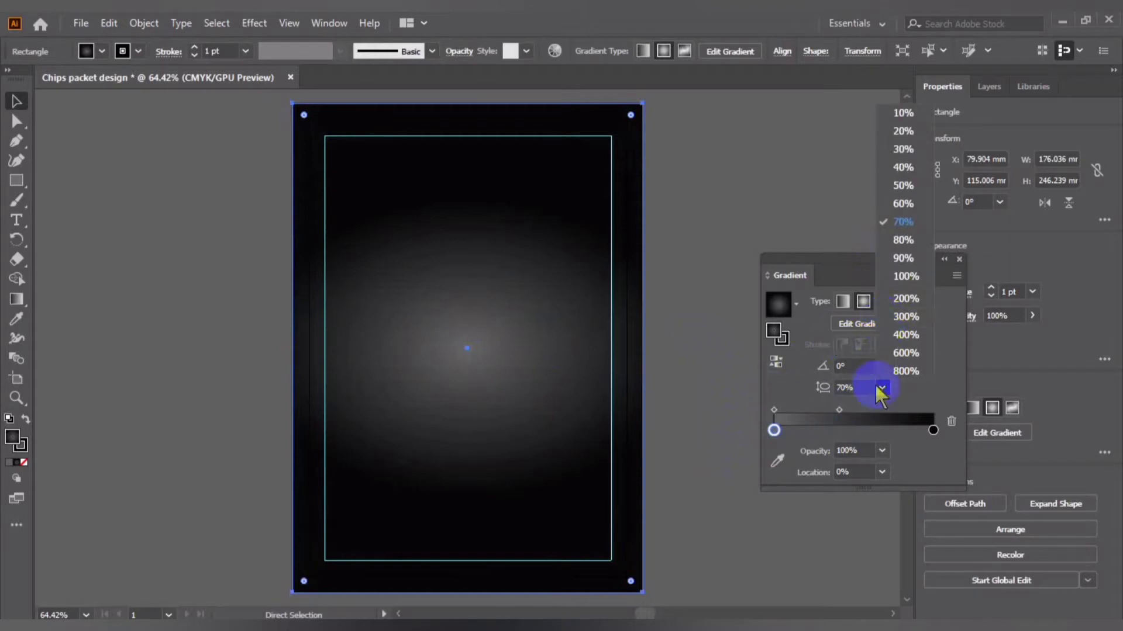
click(902, 185)
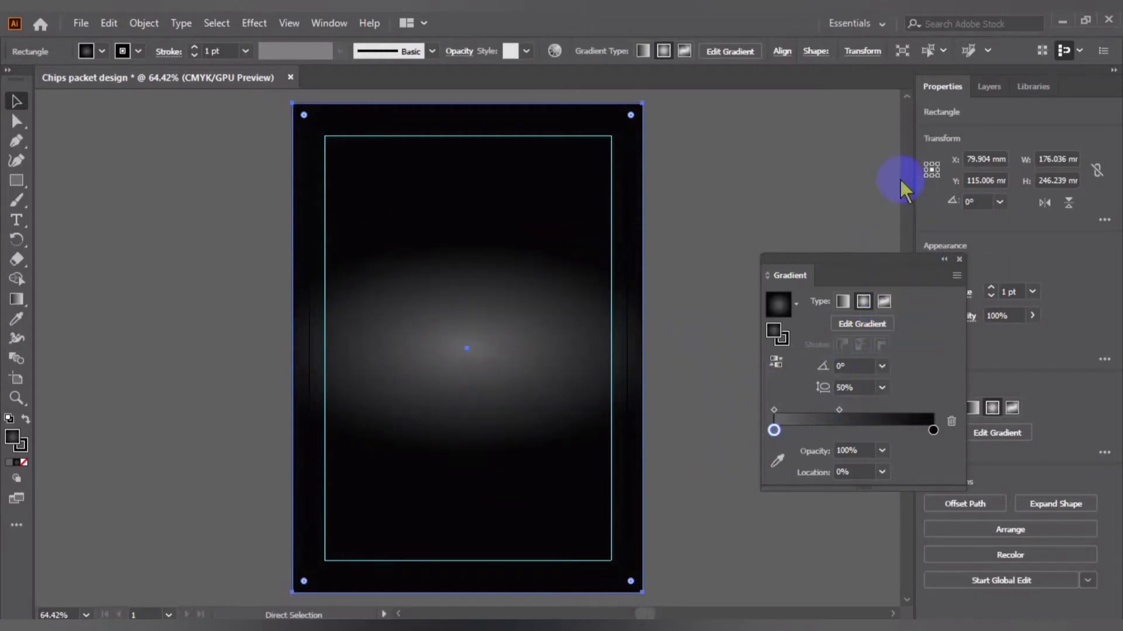
click(880, 388)
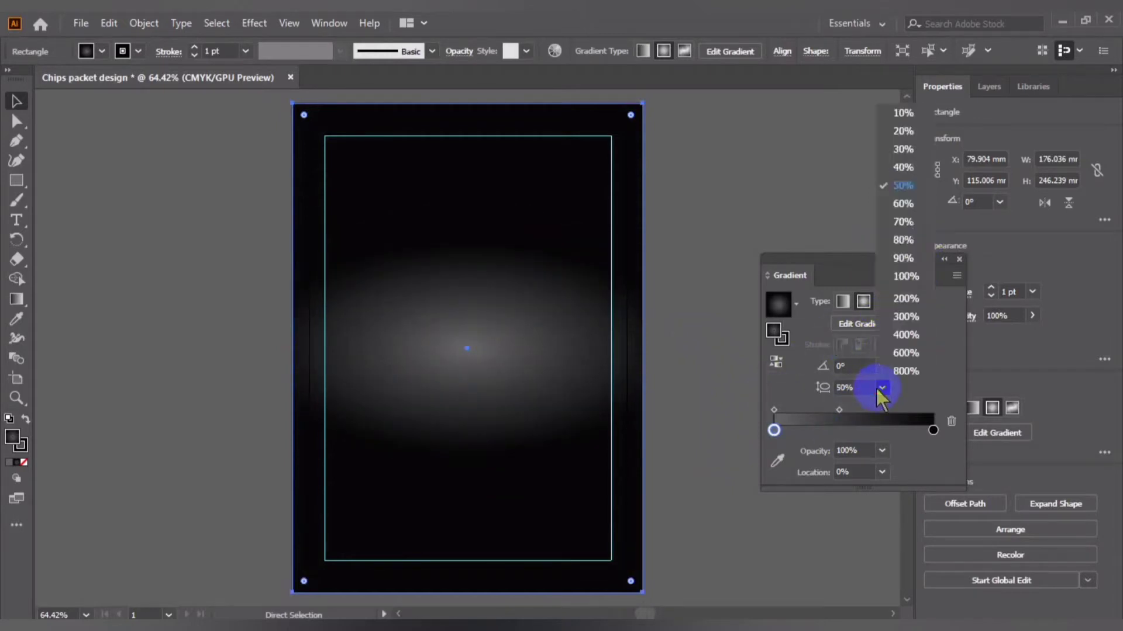
click(906, 276)
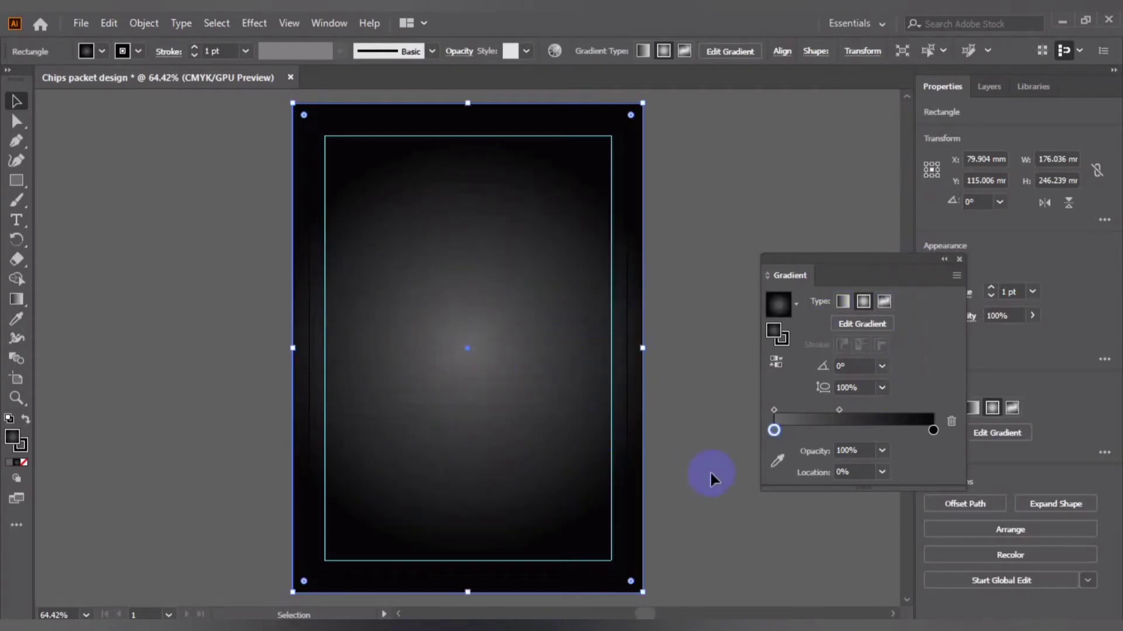
click(709, 451)
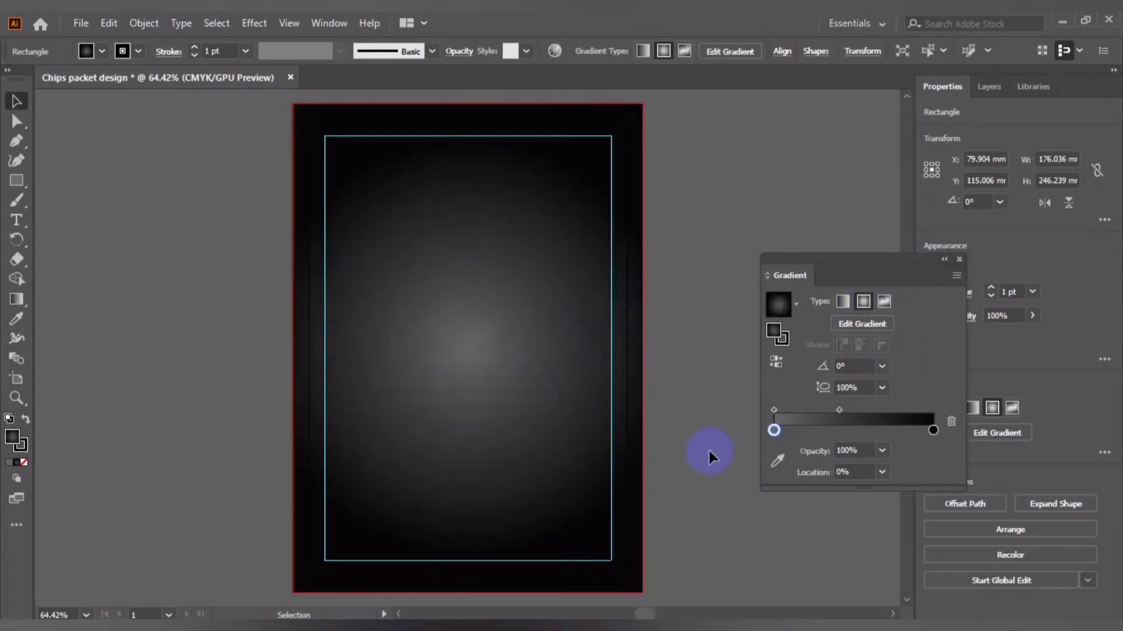
Group the three background rectangles into one group.
click(959, 260)
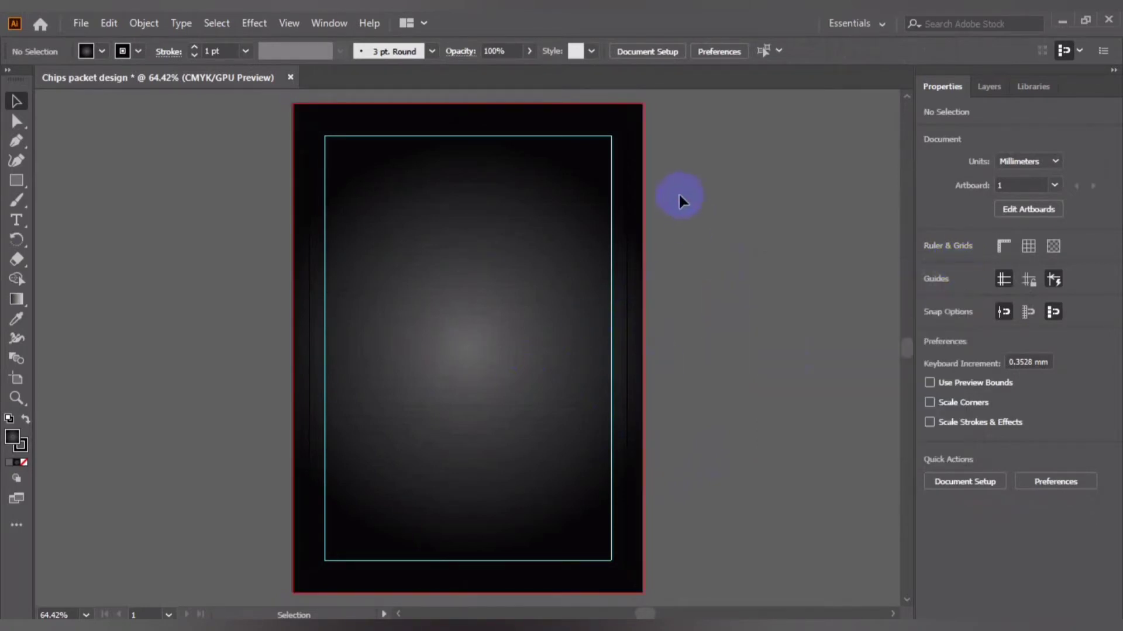
click(444, 332)
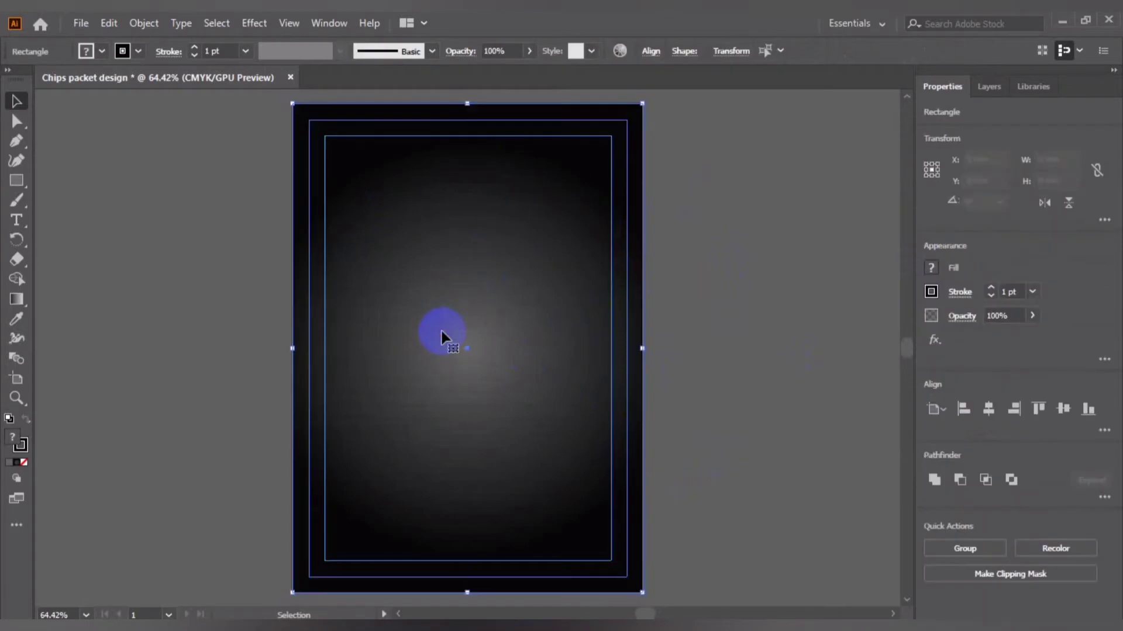
click(988, 88)
click(967, 112)
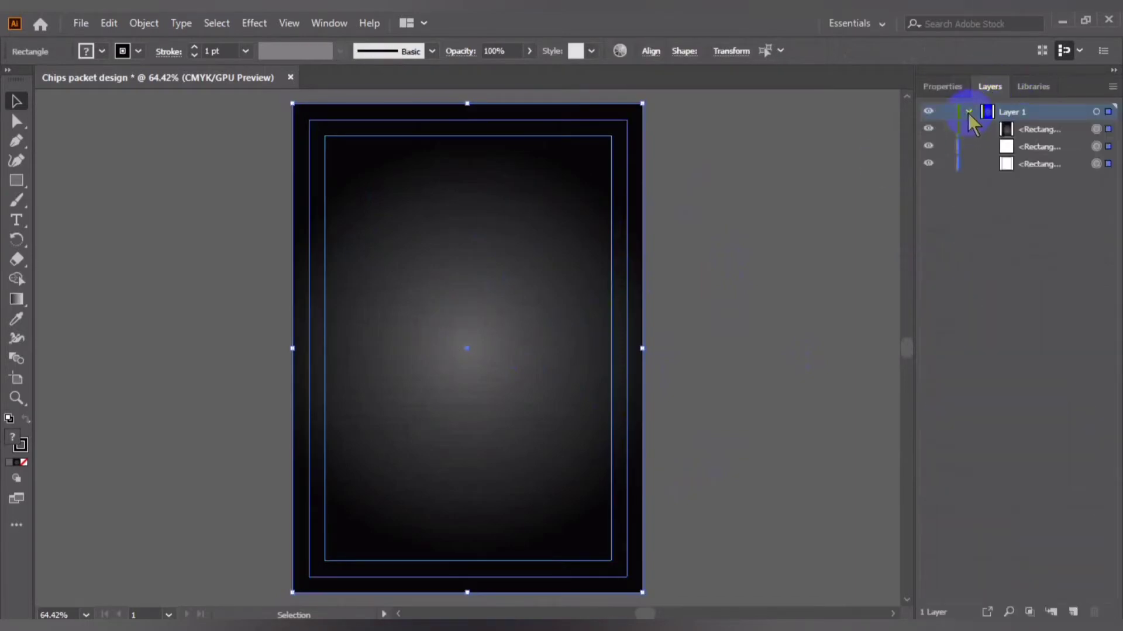
right_click(554, 212)
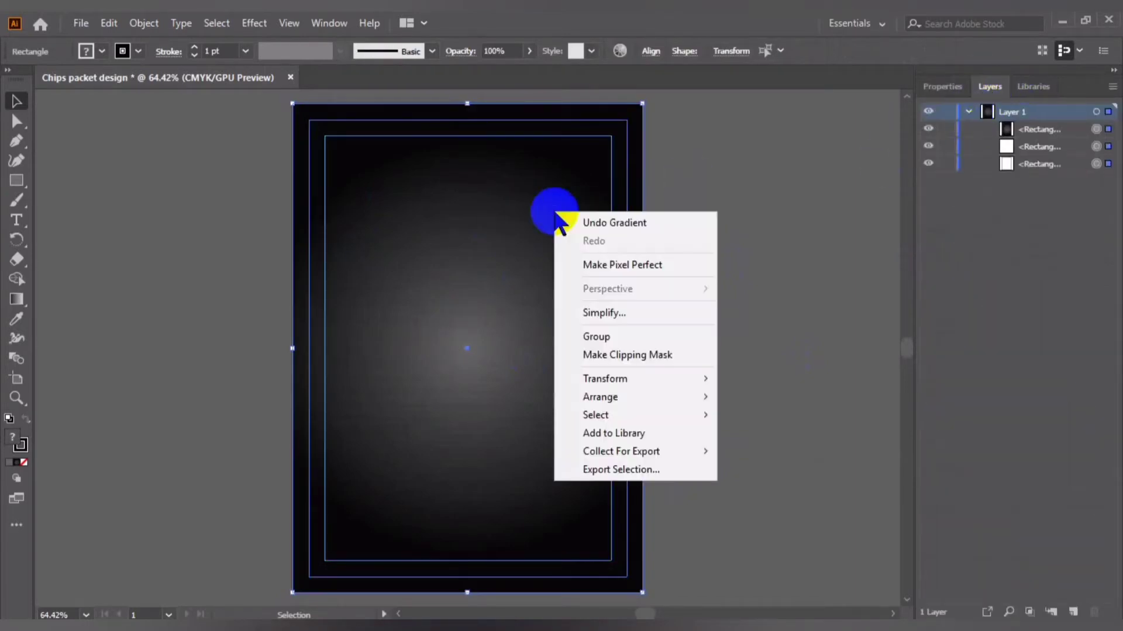
click(608, 337)
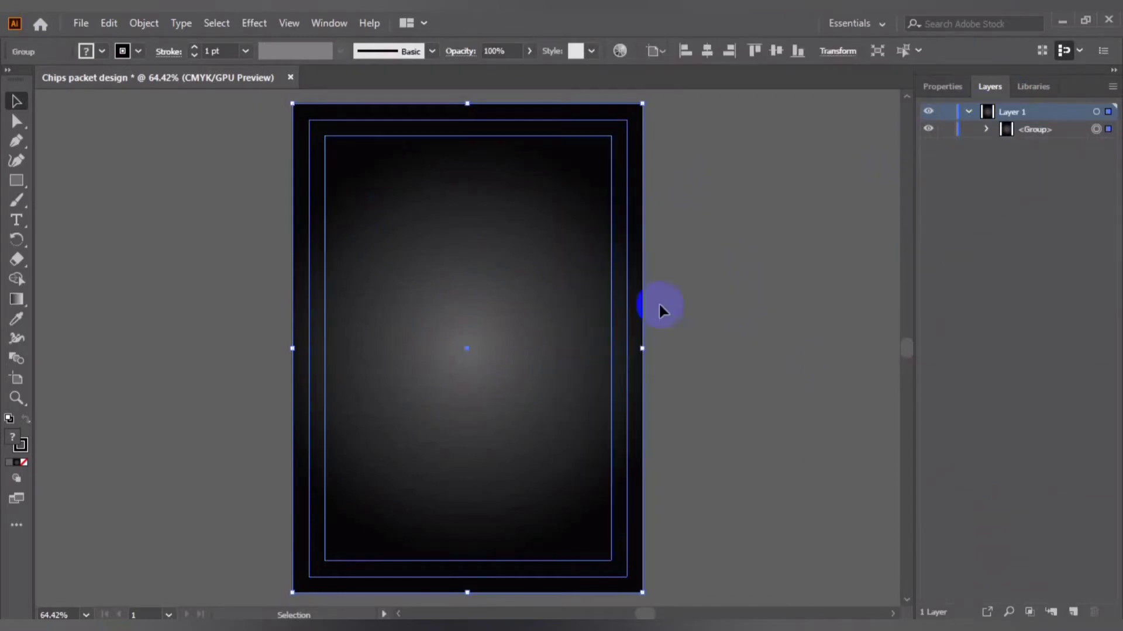
Lock the background group in the Layers panel, confirming it can't be moved.
click(945, 129)
click(944, 132)
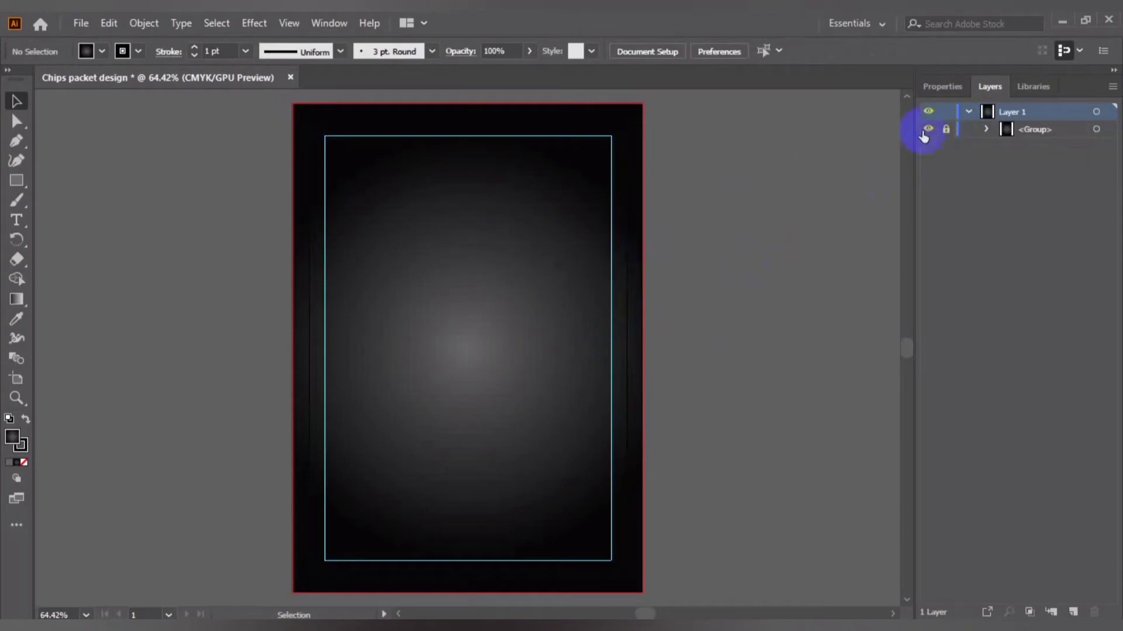
click(944, 129)
drag(454, 251, 691, 251)
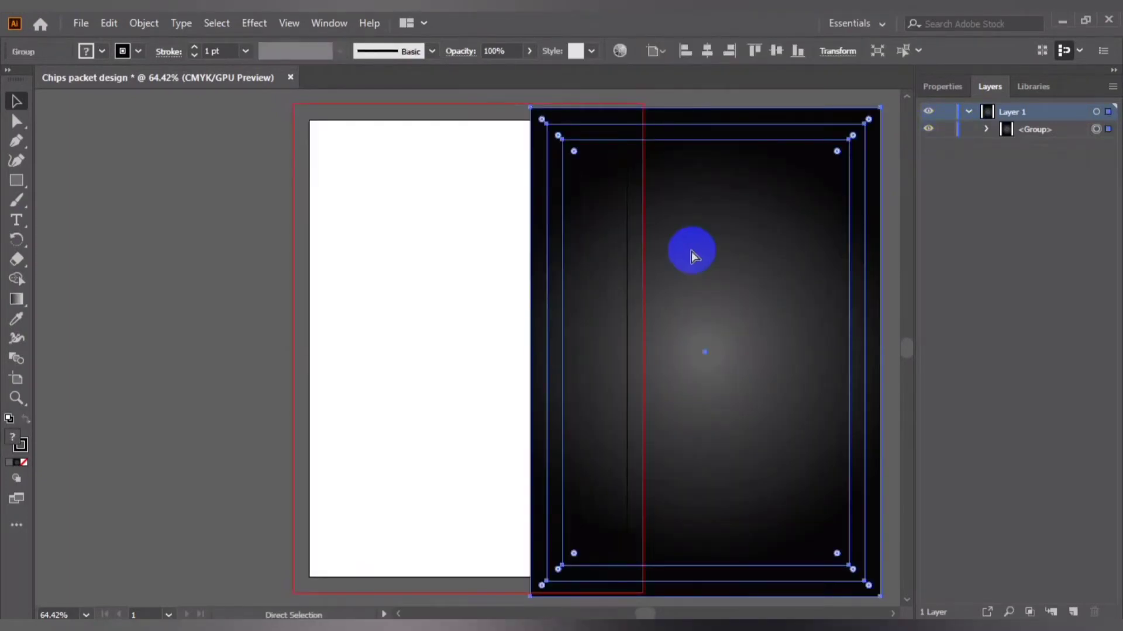
key(ctrl+z)
click(944, 129)
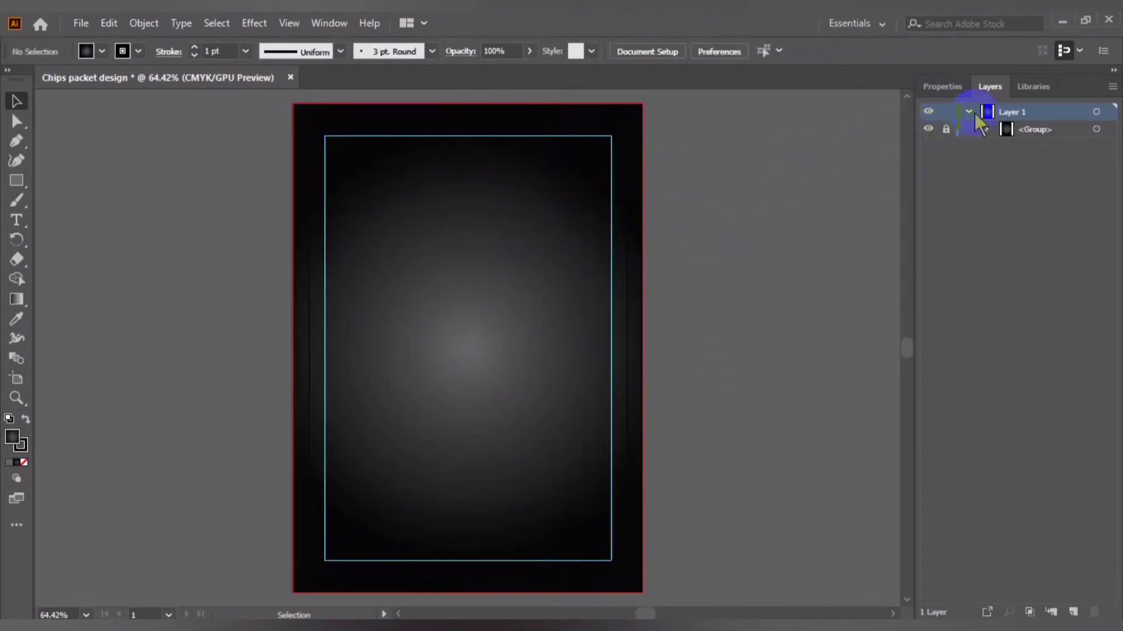
click(942, 86)
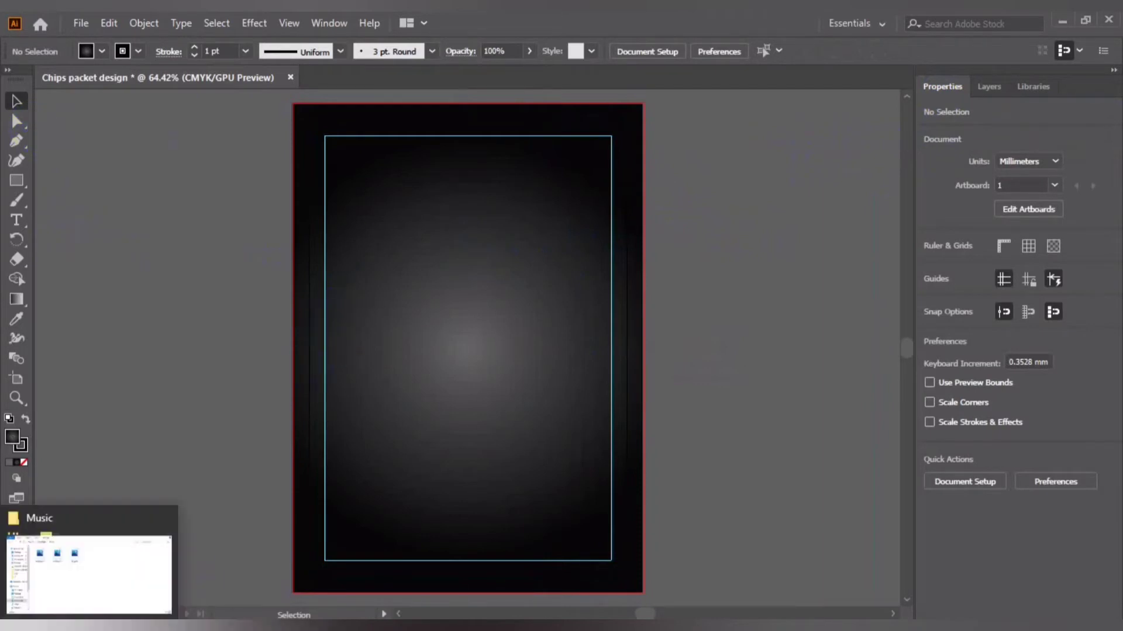
Place the Lay's logo image (pngegg.png) beside the artboard and scale it down.
click(75, 584)
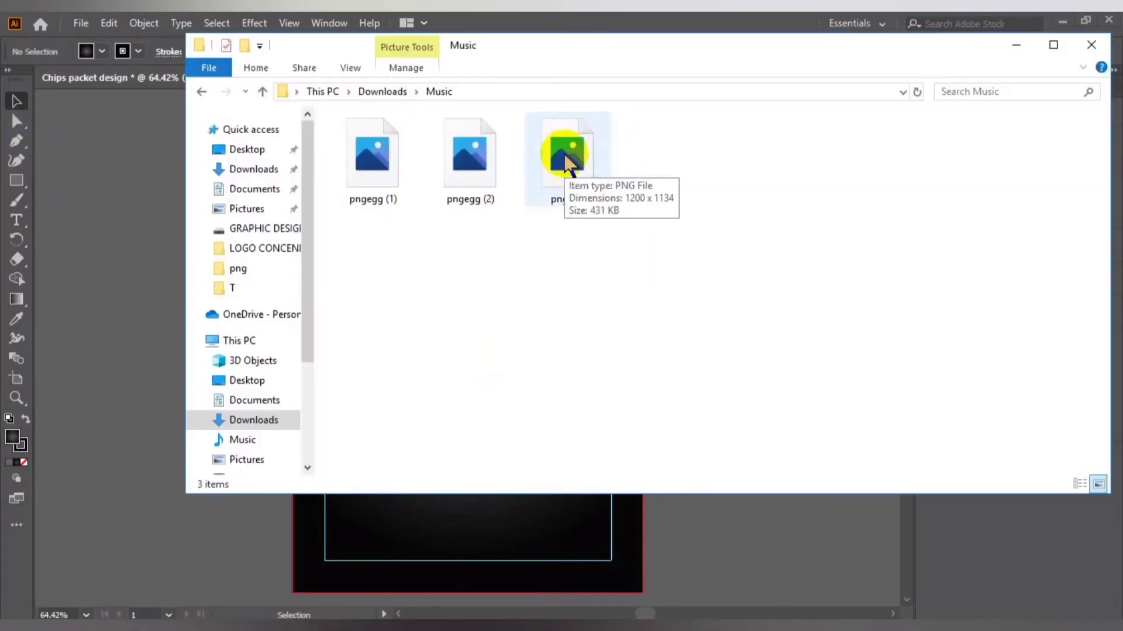
drag(567, 155, 145, 314)
click(96, 371)
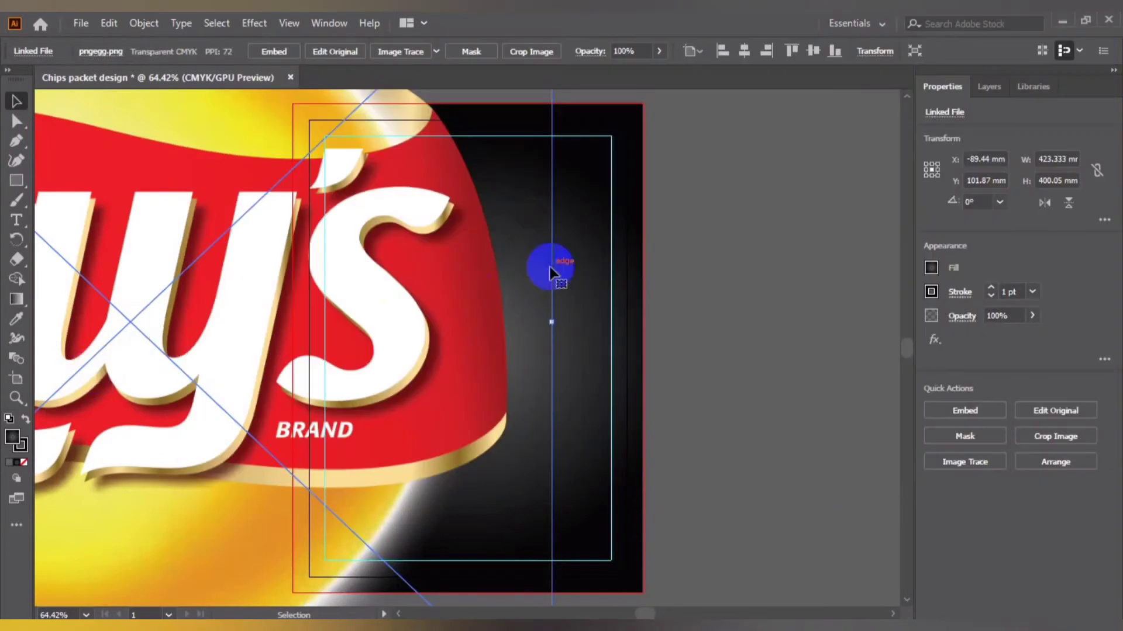
key(ctrl+minus)
key(ctrl+minus)
key(ctrl+minus)
key(v)
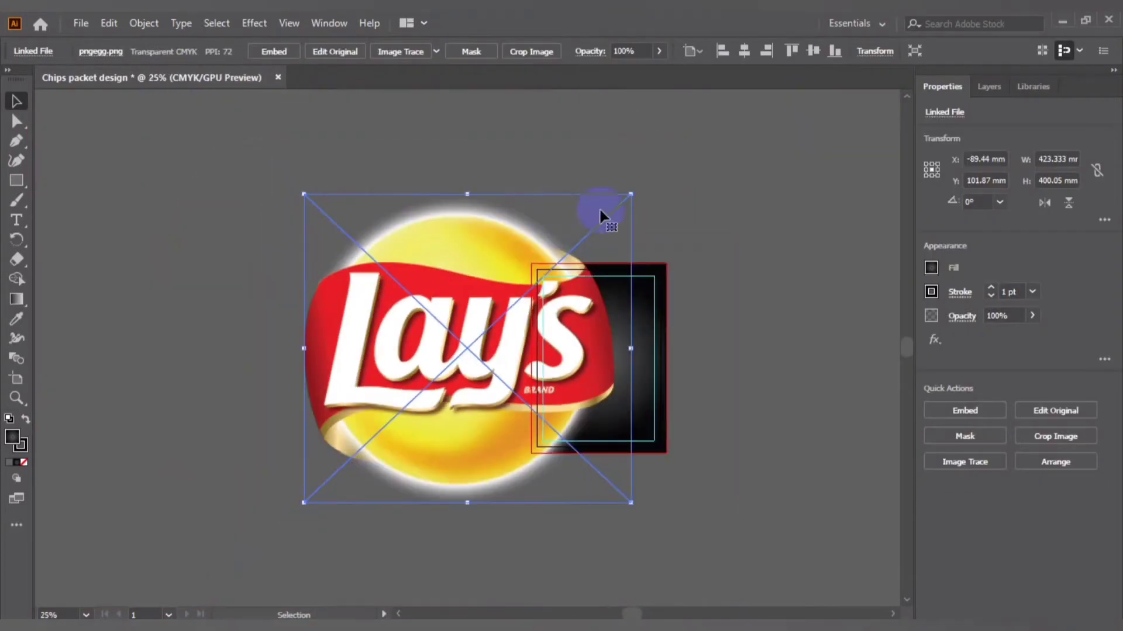
drag(632, 195, 502, 311)
click(596, 414)
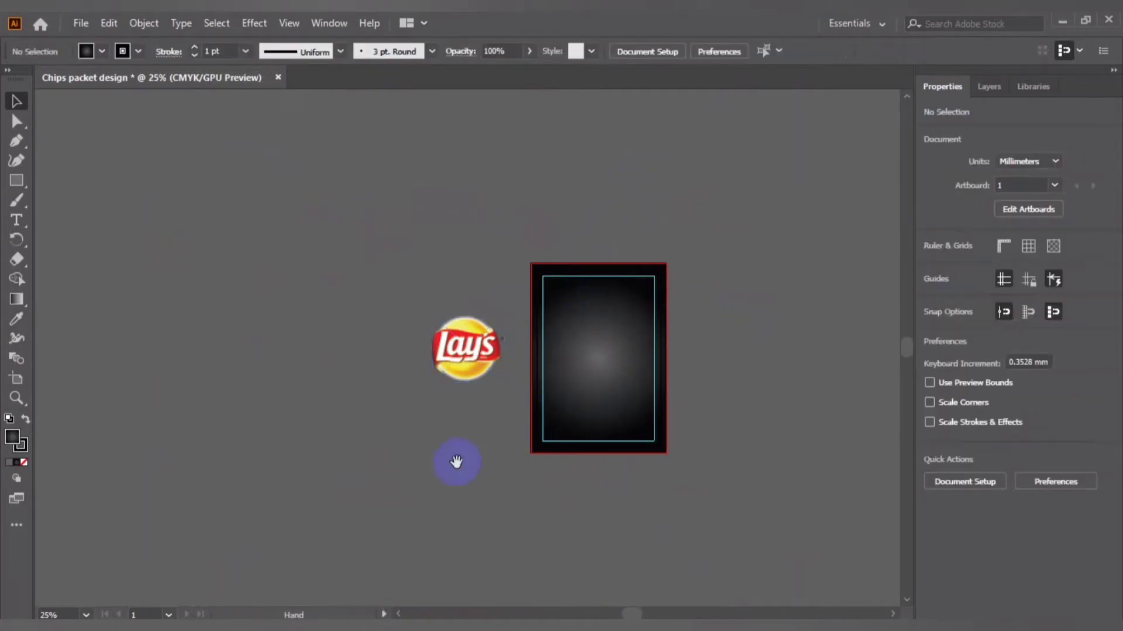
drag(456, 462, 325, 466)
Add the sauce bowl and chips images to the canvas, shrinking each one.
key(alt+Tab)
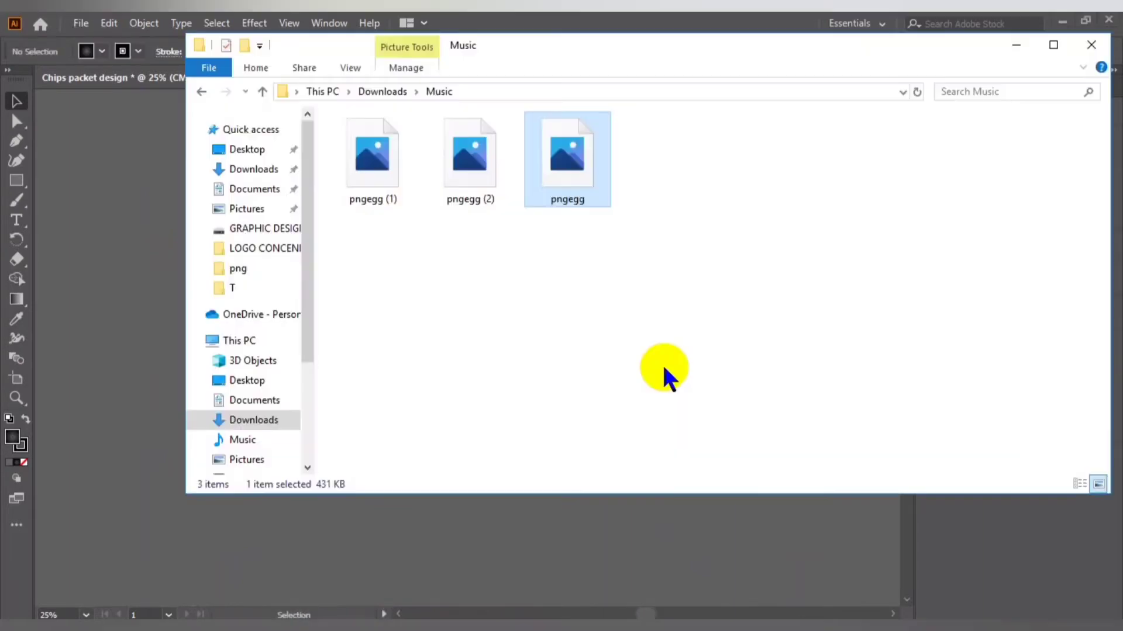
key(alt+Tab)
key(alt+Tab)
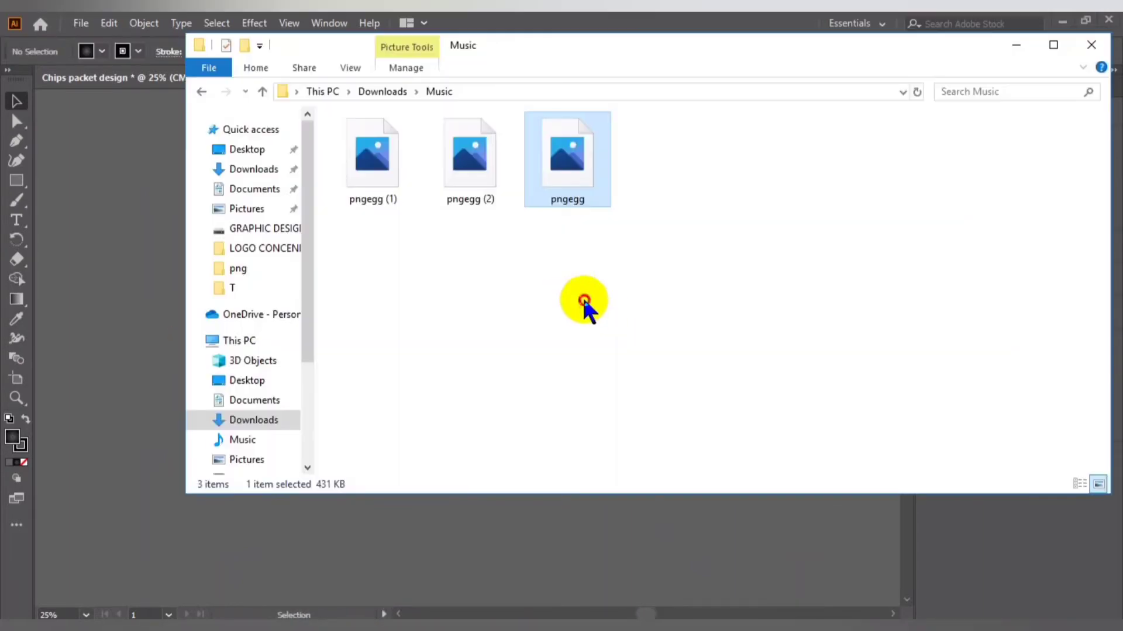
drag(464, 170, 696, 356)
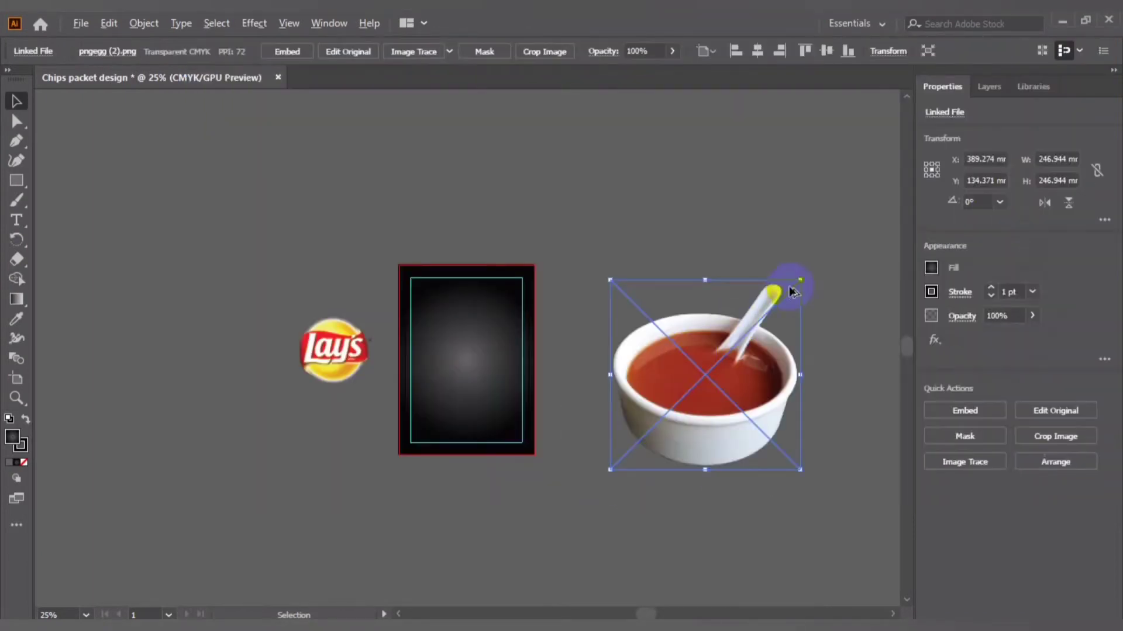
drag(798, 282, 721, 358)
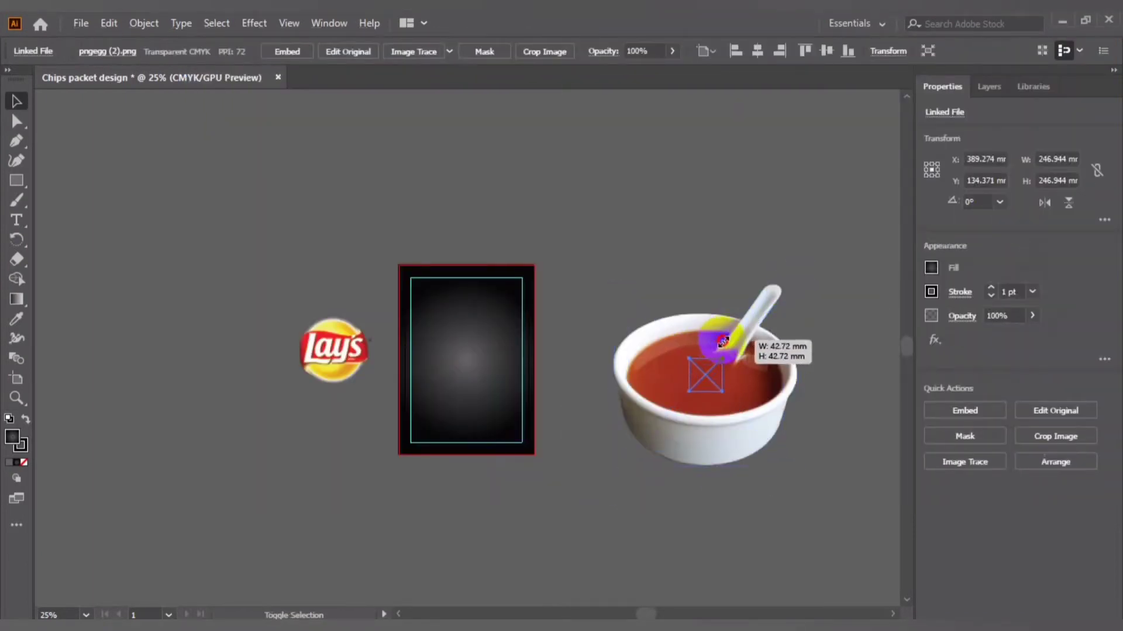
key(alt+Tab)
drag(406, 221, 610, 289)
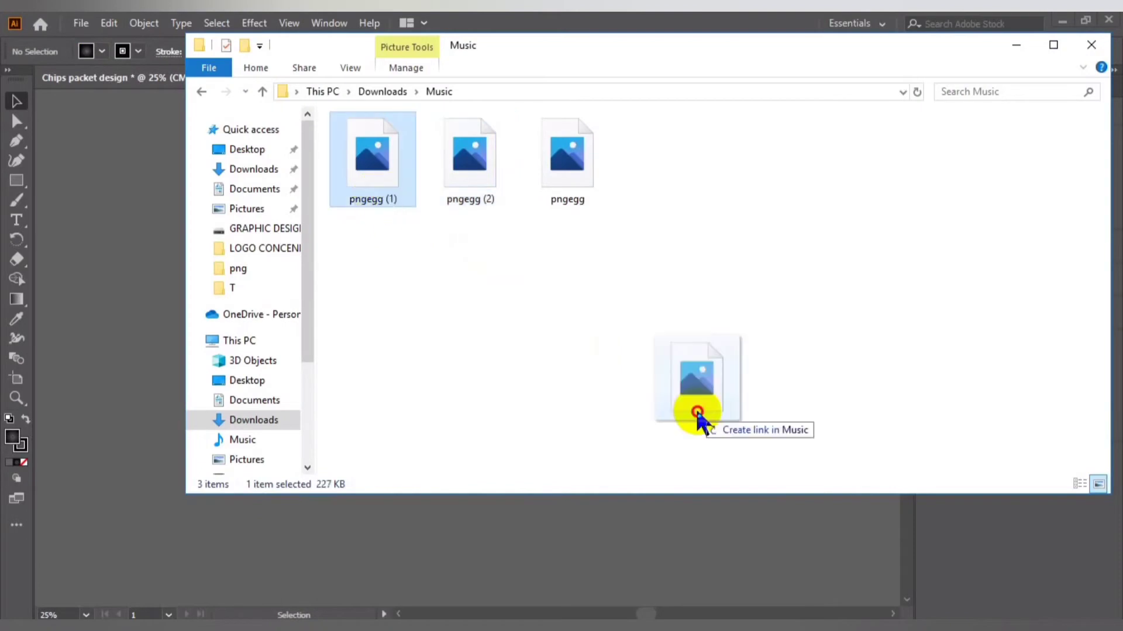
drag(664, 213, 649, 238)
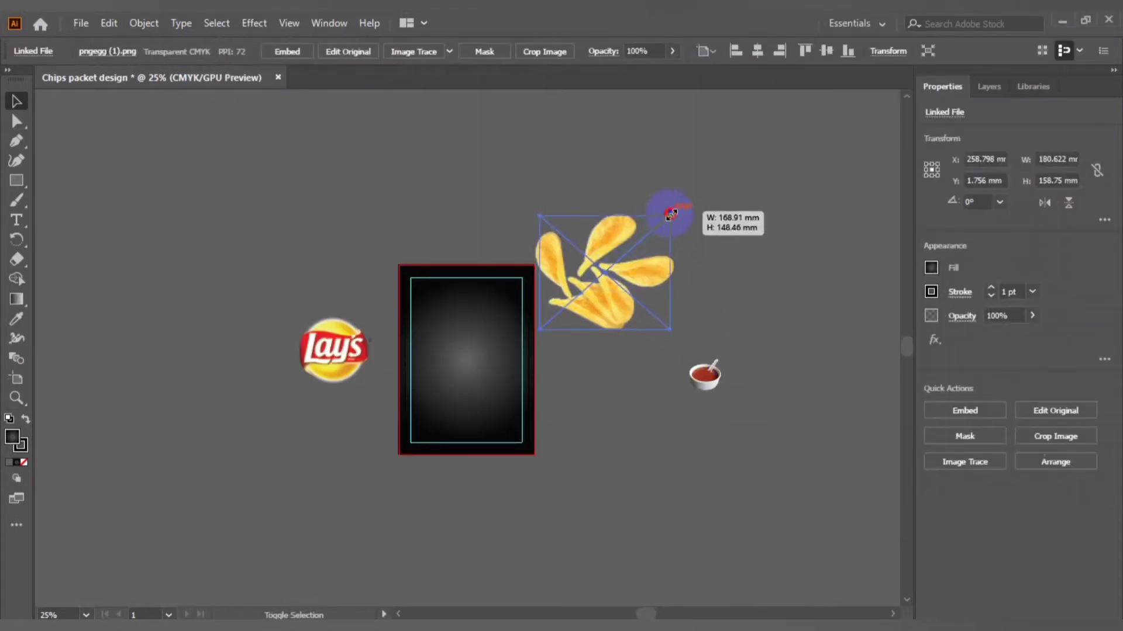
click(612, 380)
Zoom to 50%, lock the background <Group> in the Layers panel, and show the rulers.
key(ctrl+equal)
key(ctrl+equal)
key(ctrl+equal)
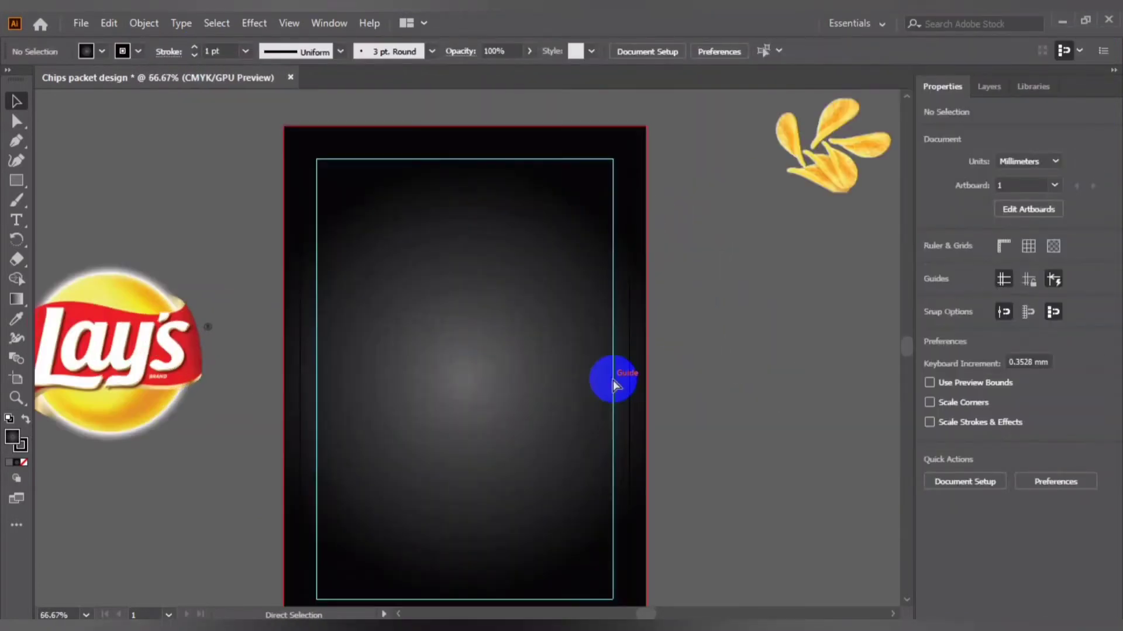
drag(746, 377, 713, 363)
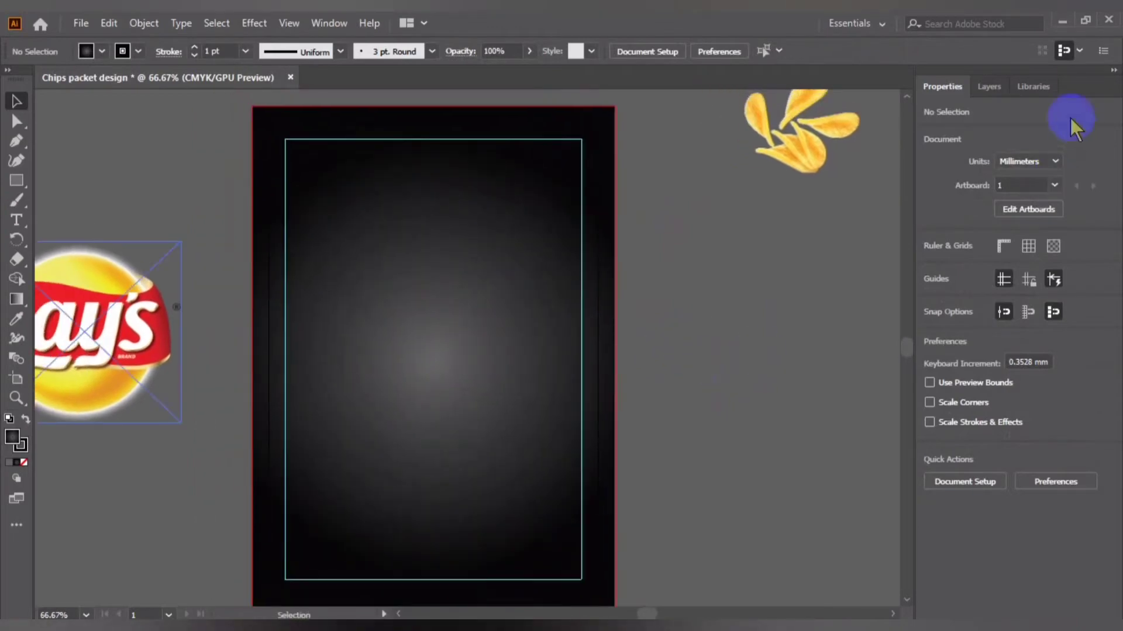
key(ctrl+minus)
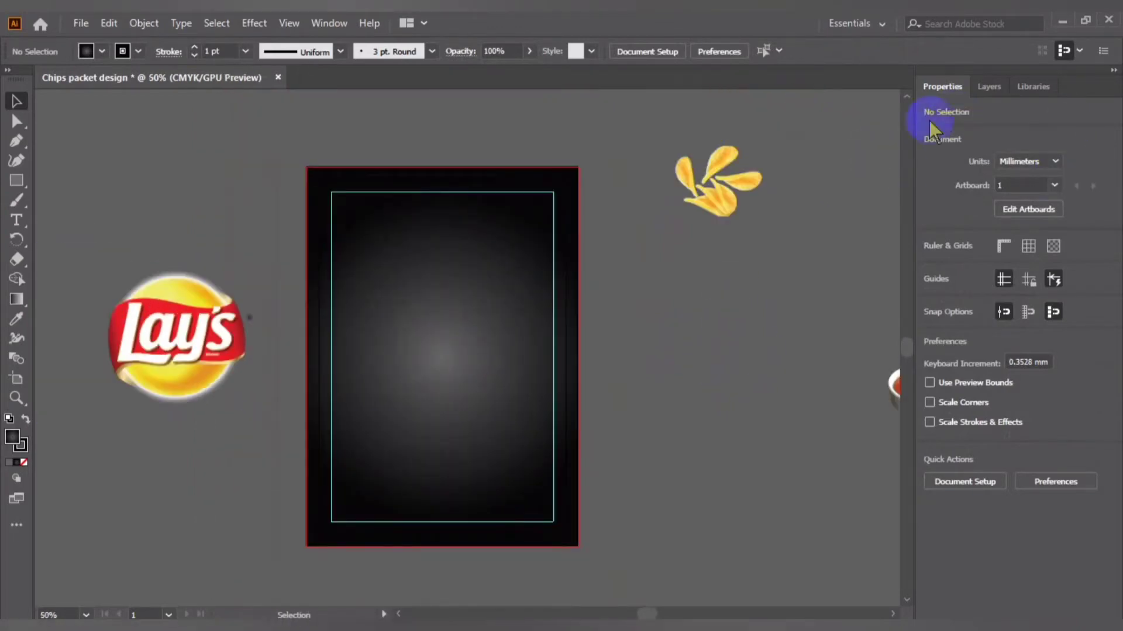
click(988, 86)
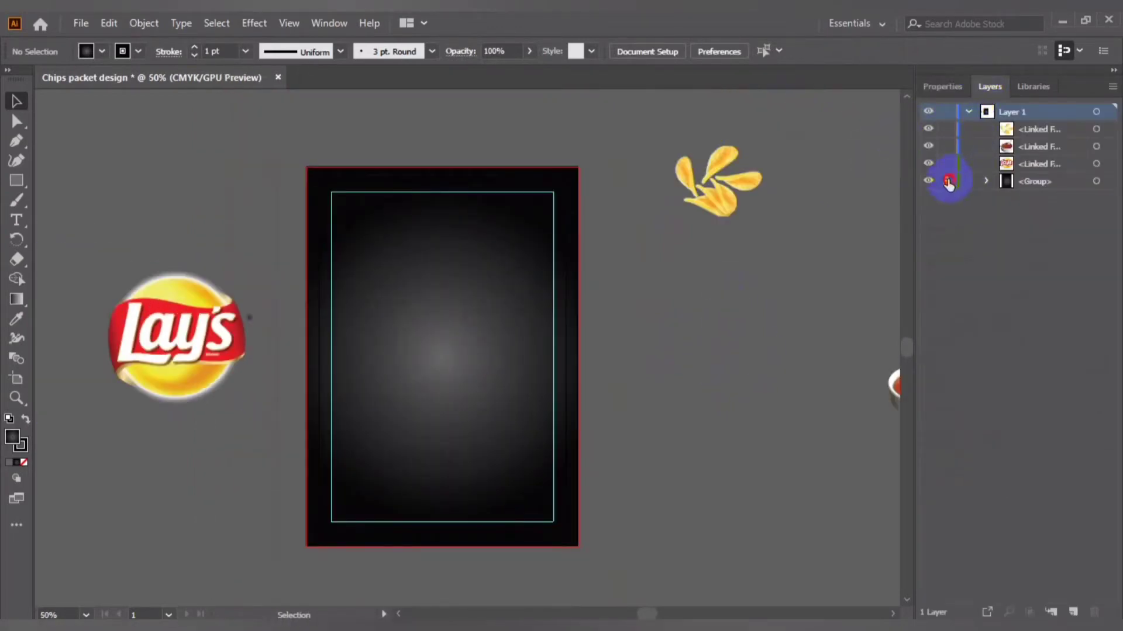
click(243, 251)
click(232, 168)
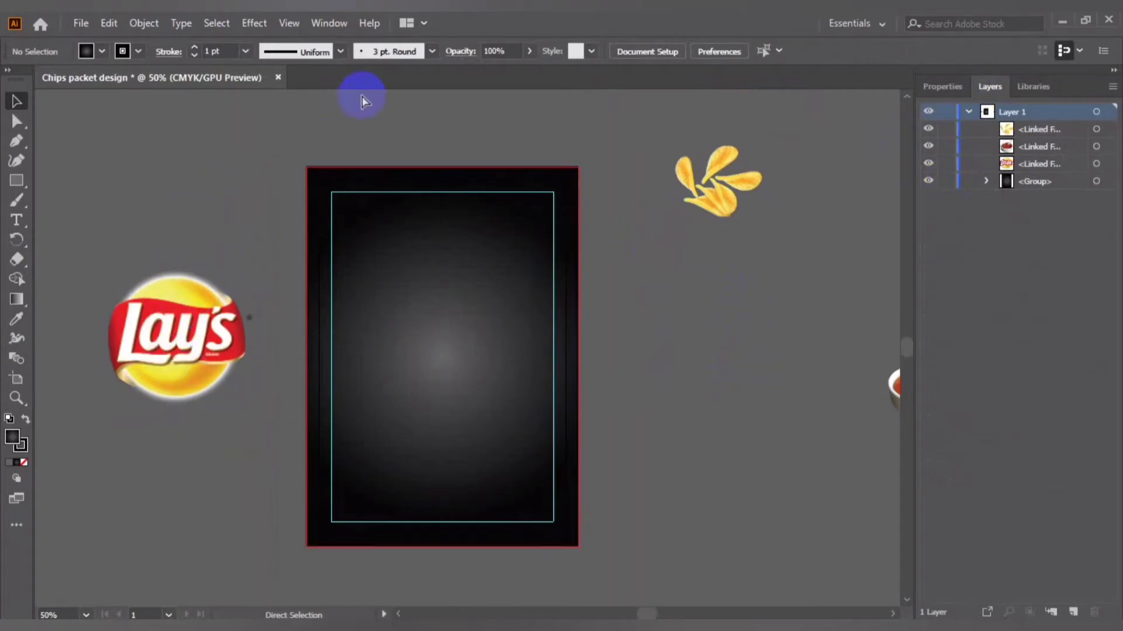
key(ctrl+r)
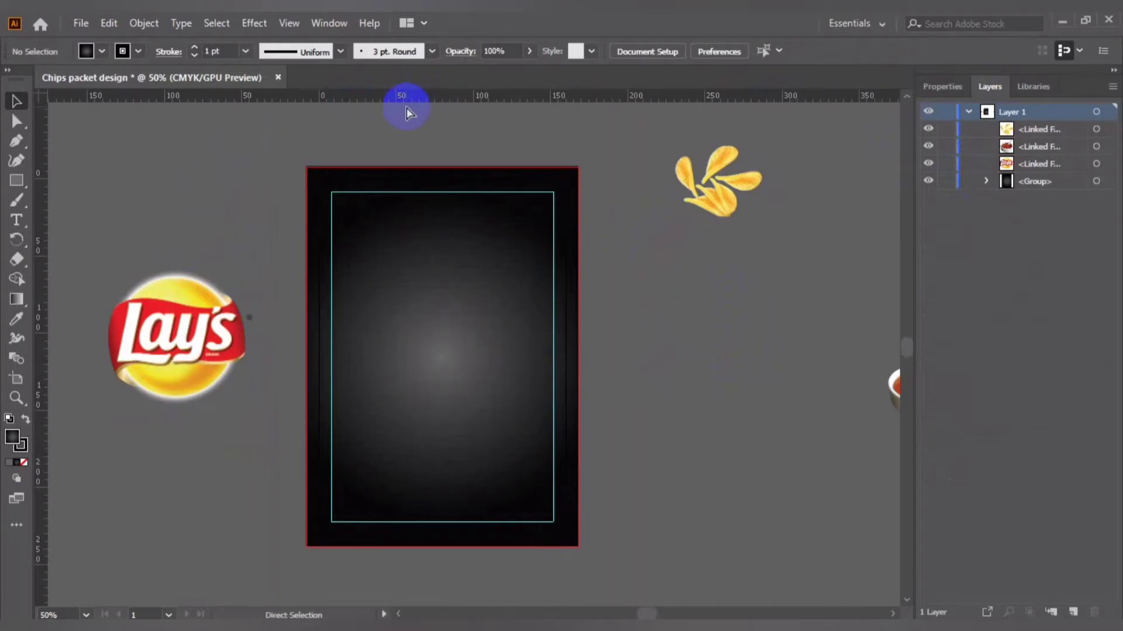
Turn off GPU Preview and drag a horizontal guide from the top ruler onto the packet.
key(ctrl+e)
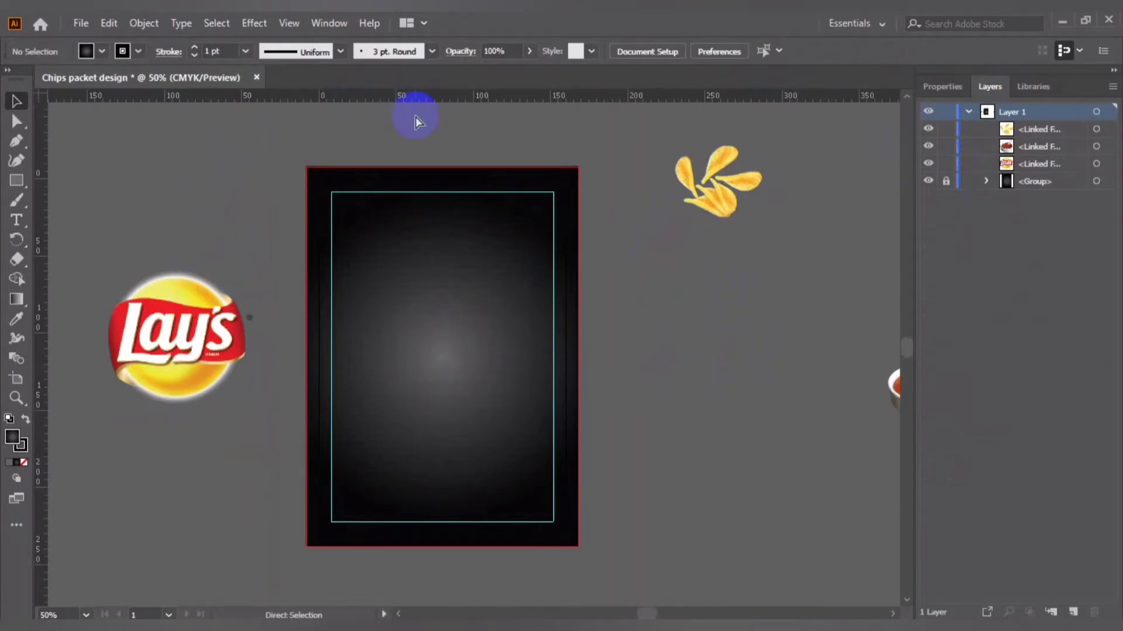
key(ctrl+r)
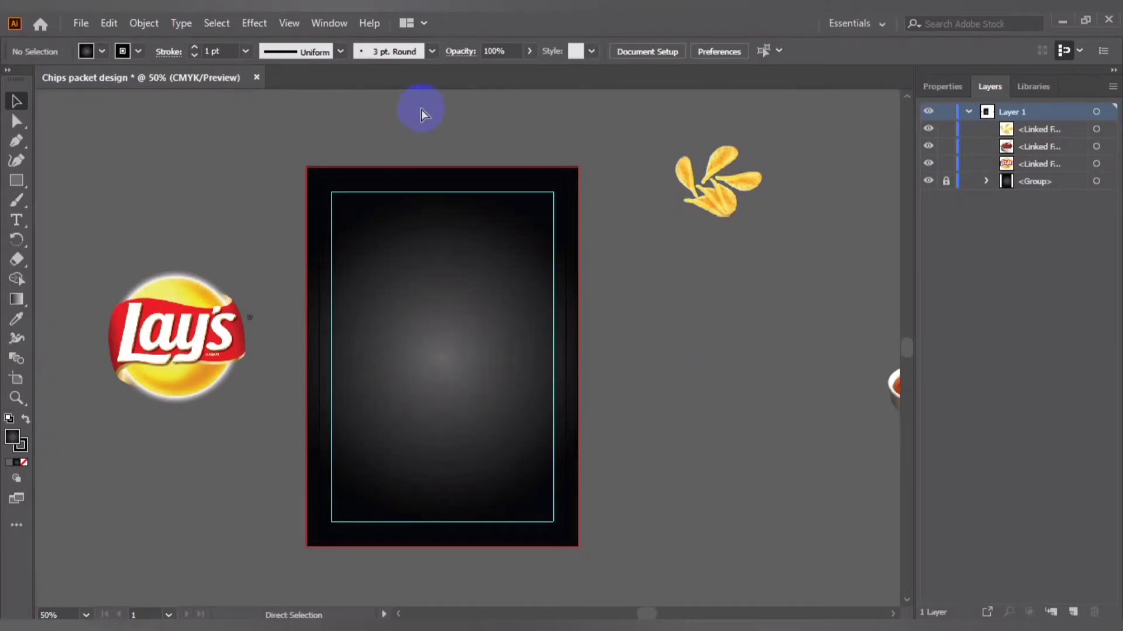
key(ctrl+r)
key(ctrl+r)
key(ctrl+r)
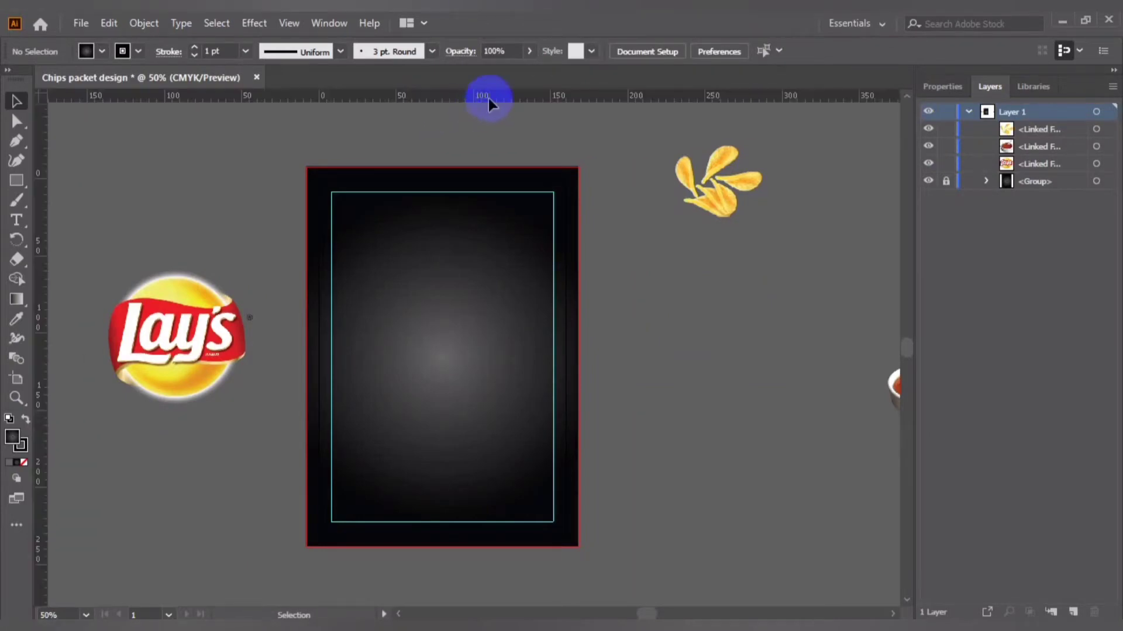
drag(465, 100, 469, 211)
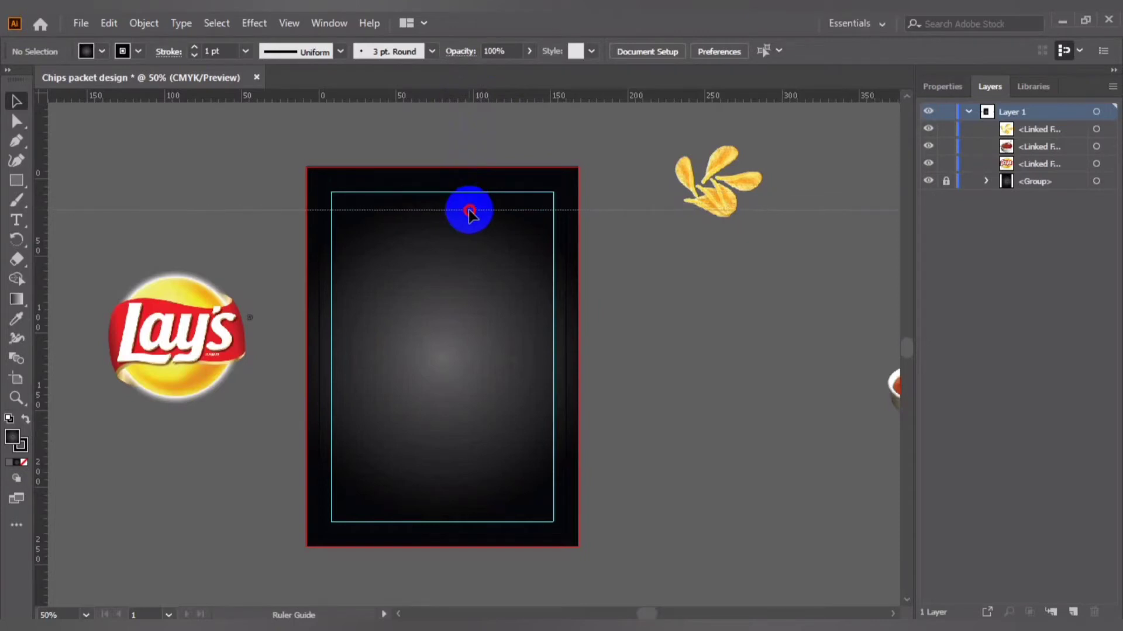
Move the Lay's logo onto the artboard, shrink it, and place it at the top centre.
click(193, 353)
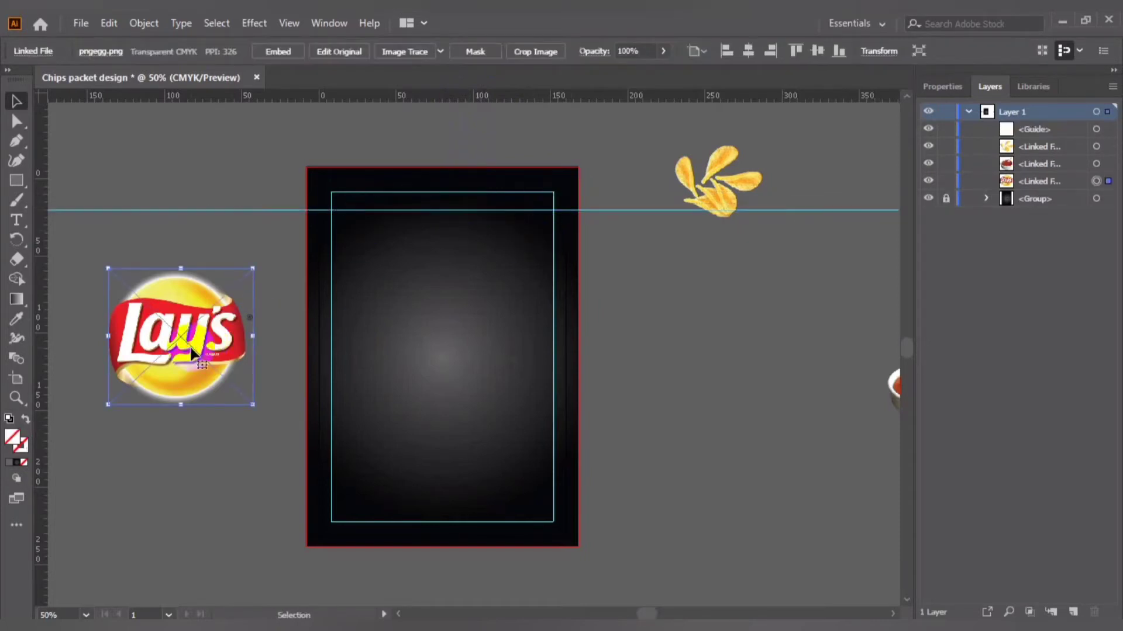
drag(193, 353, 451, 288)
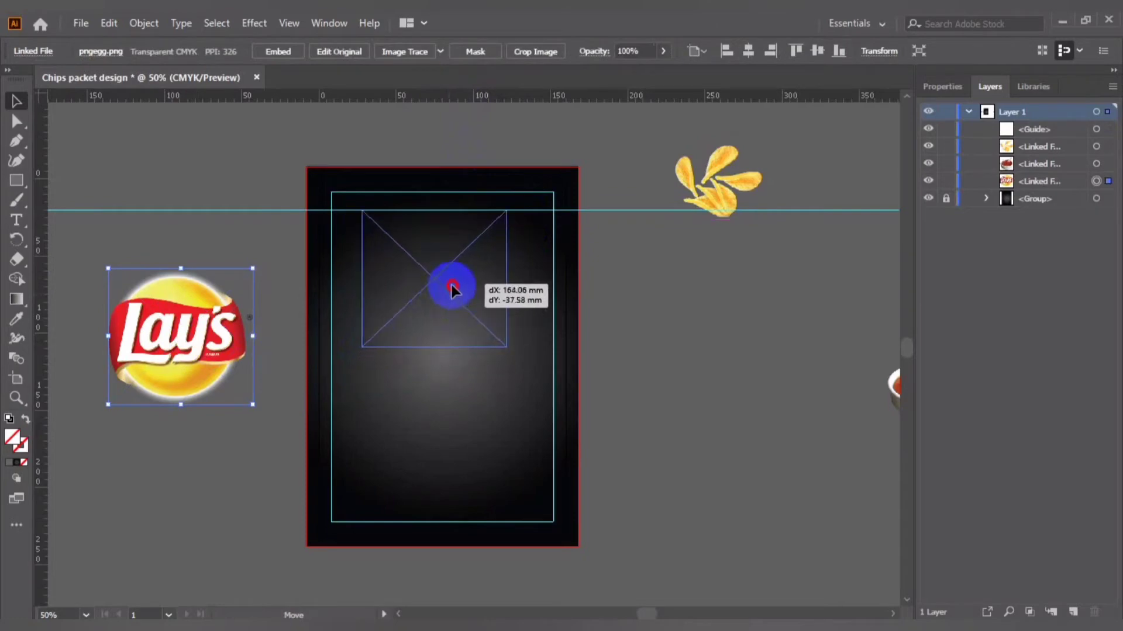
drag(506, 210, 501, 213)
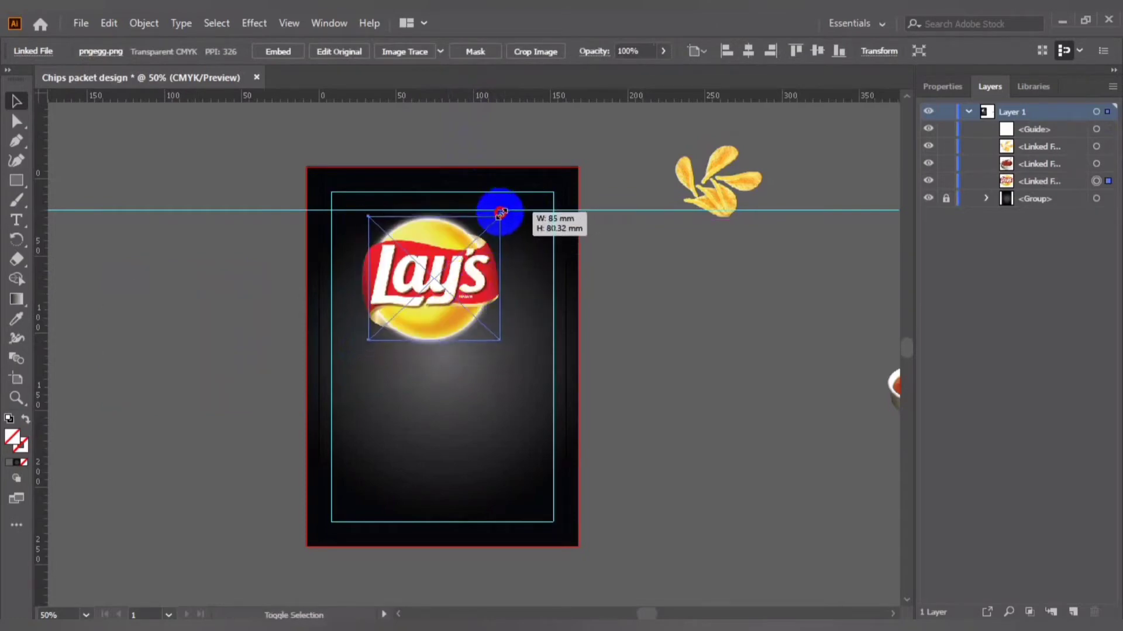
drag(429, 298, 447, 289)
click(676, 319)
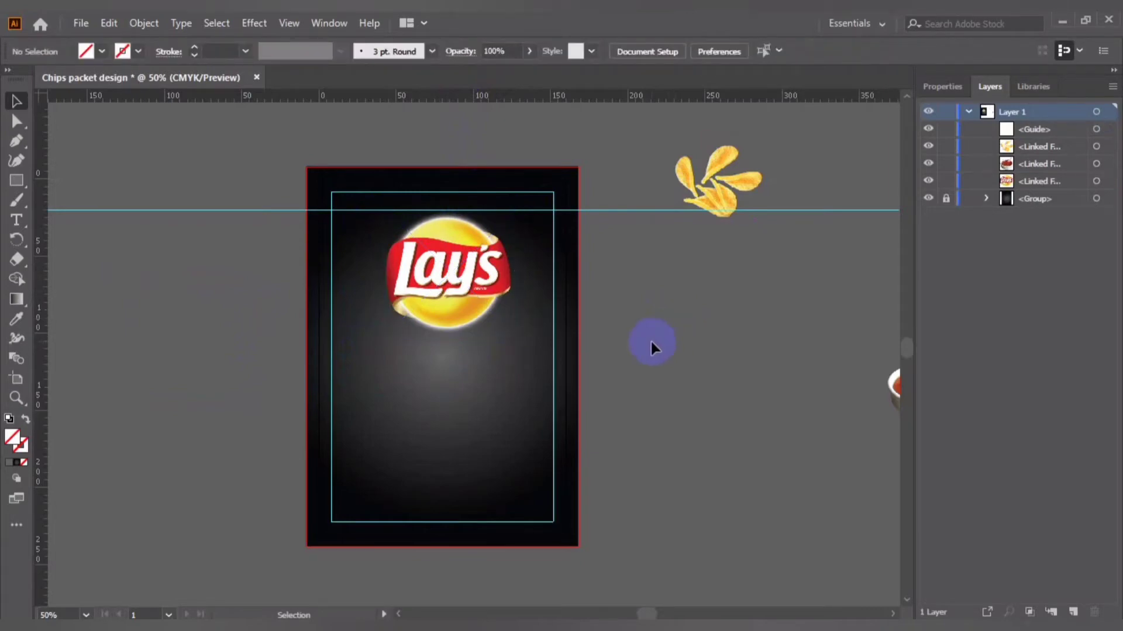
Nudge the Lay's logo up two steps so it rests on the guide.
key(ctrl+t)
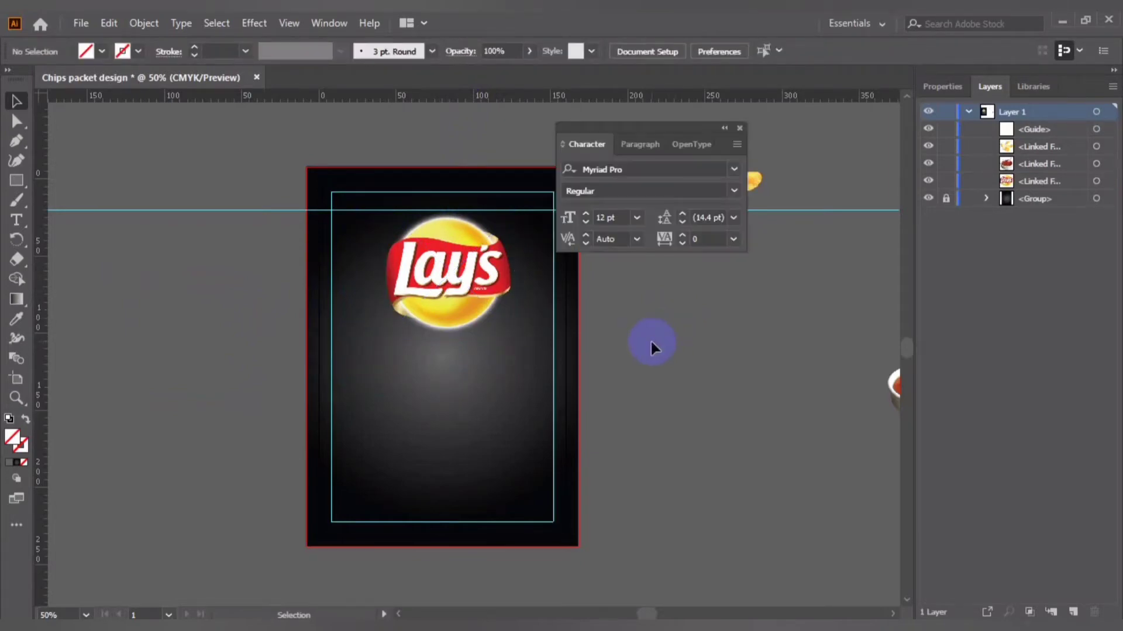
click(739, 128)
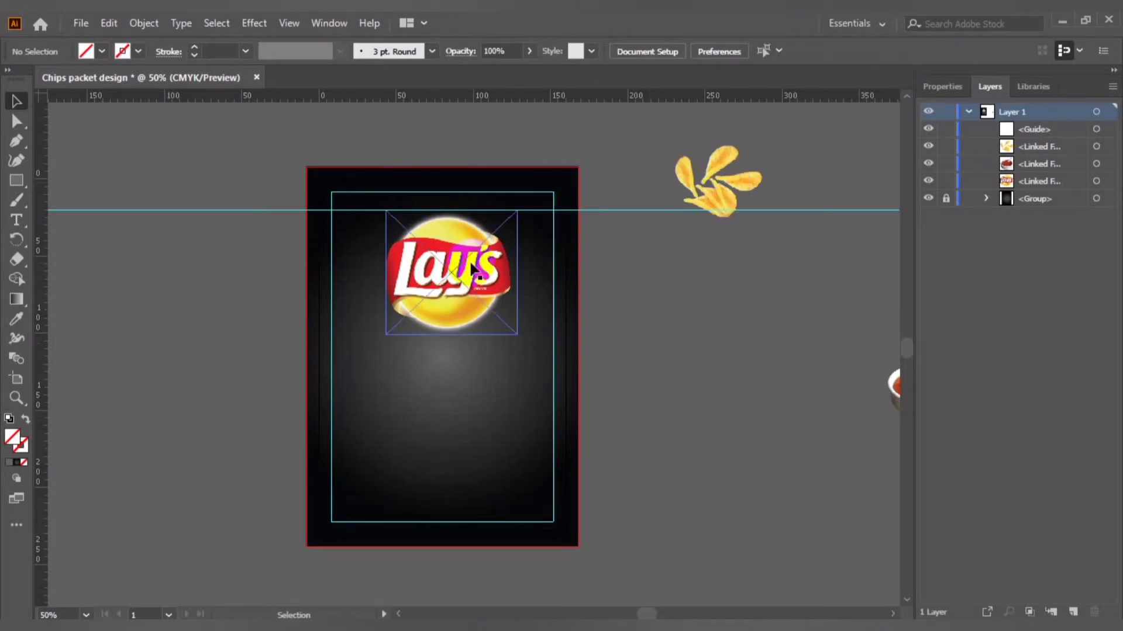
click(450, 273)
key(Up)
key(Up)
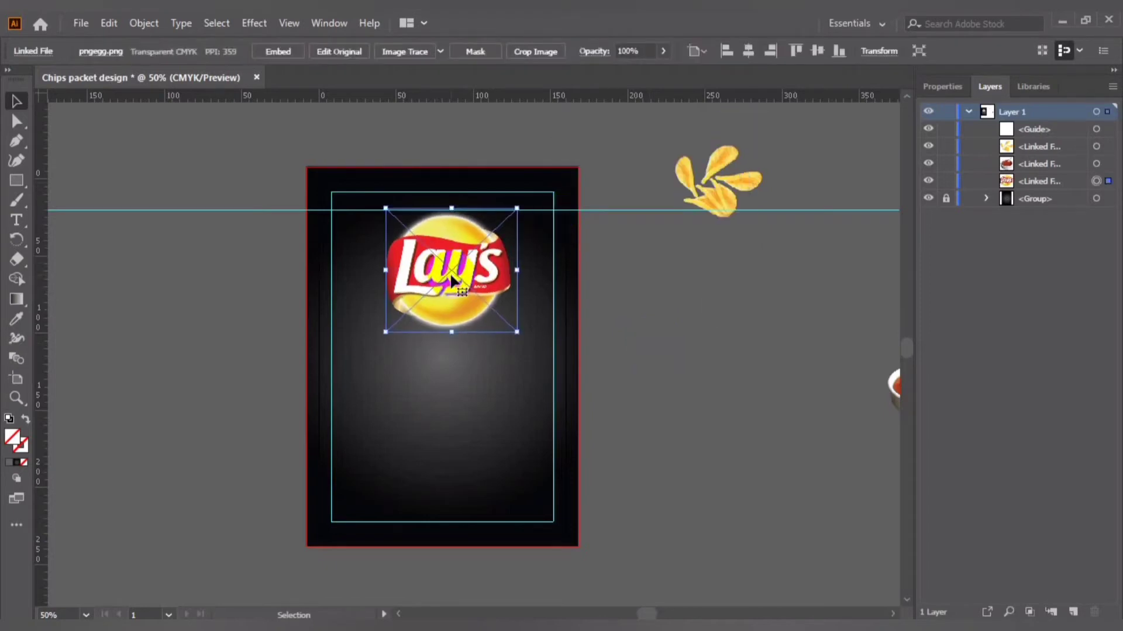
key(Up)
key(Up)
key(Up)
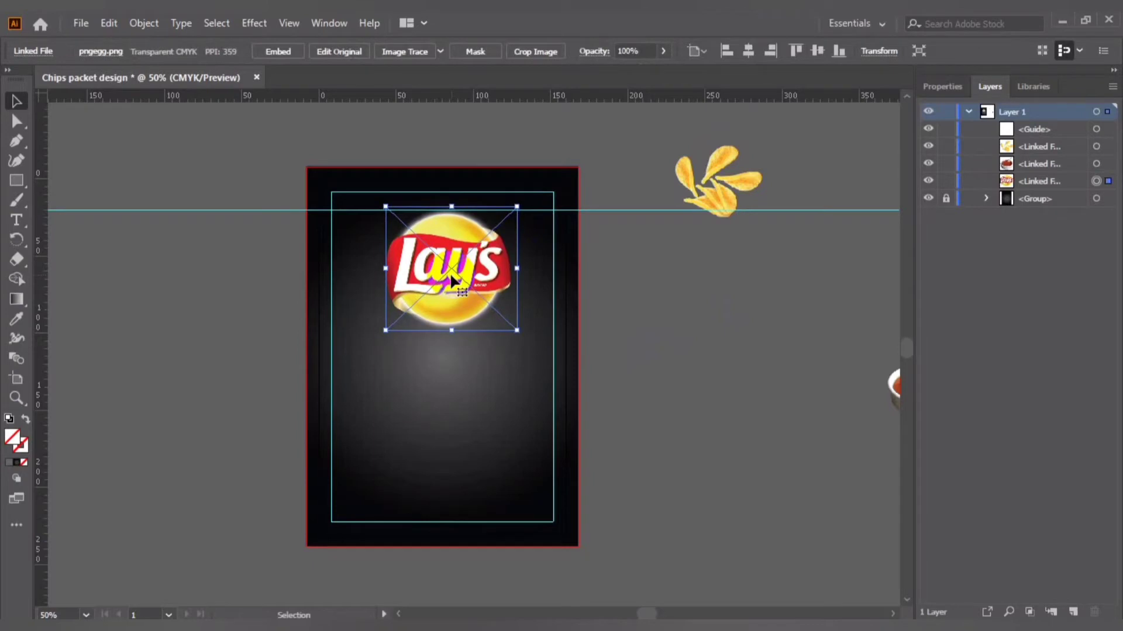
click(704, 269)
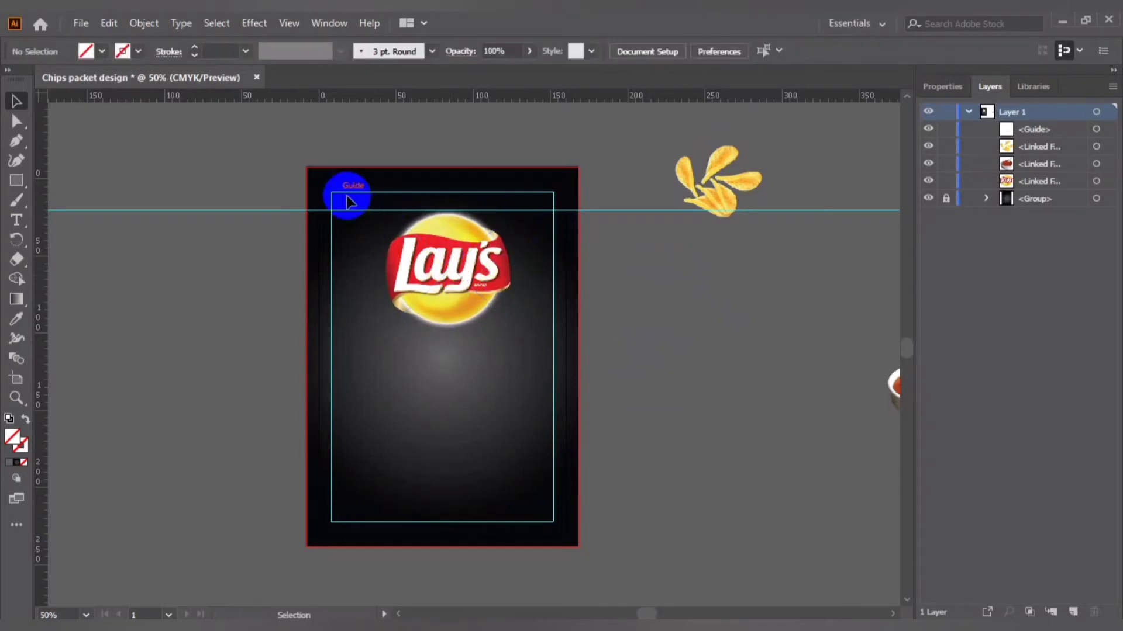
Unlock the background and align the logo to its horizontal centre.
click(952, 199)
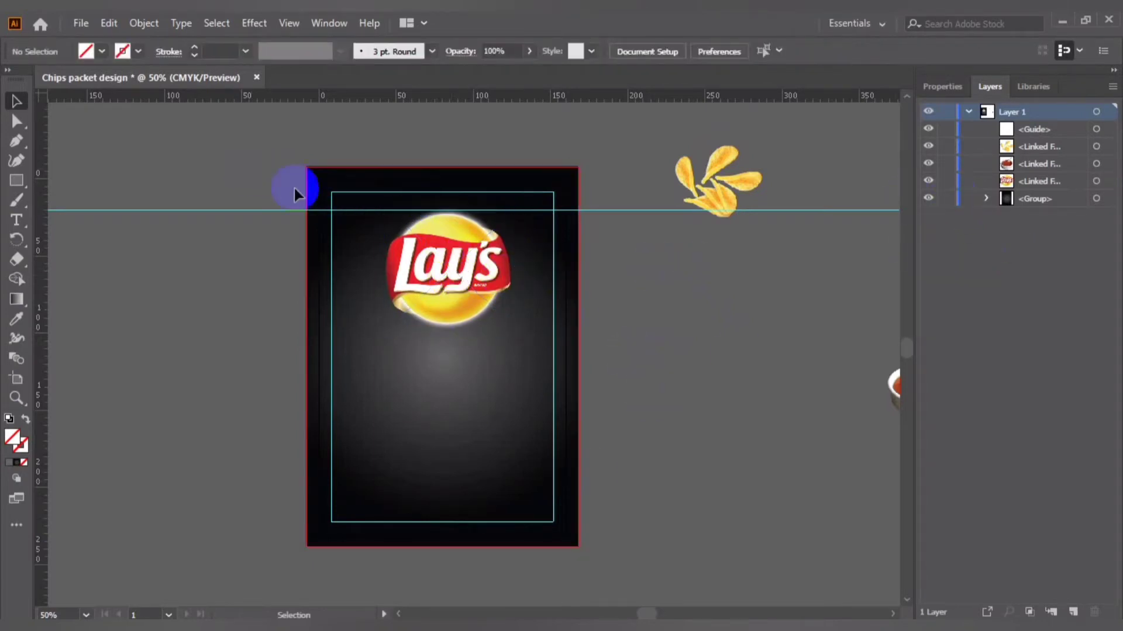
drag(294, 188, 642, 322)
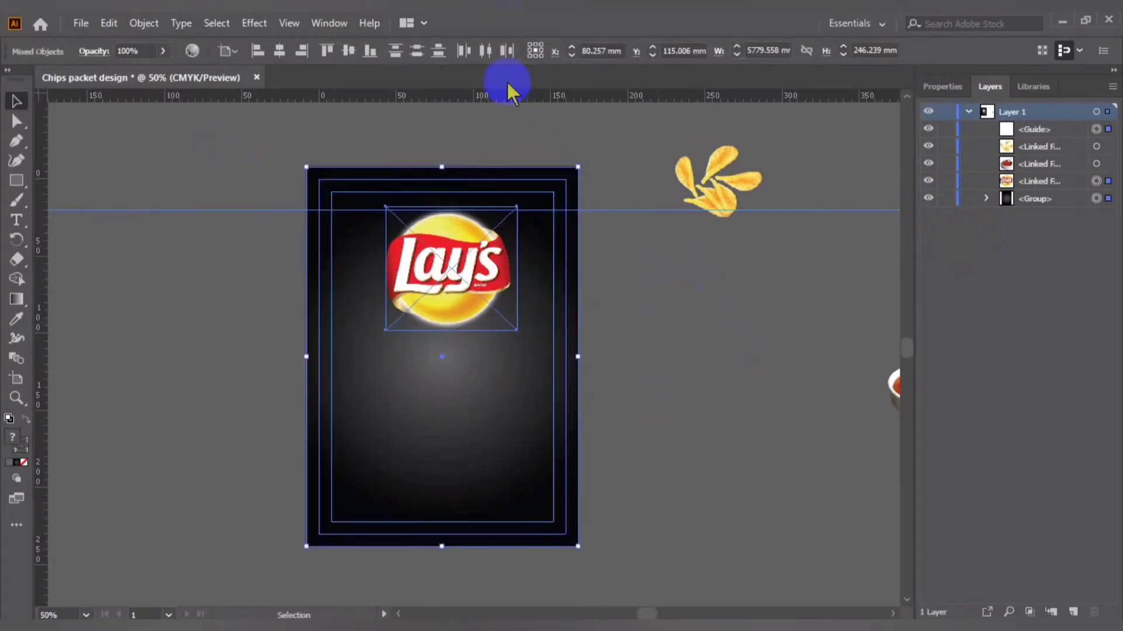
click(279, 51)
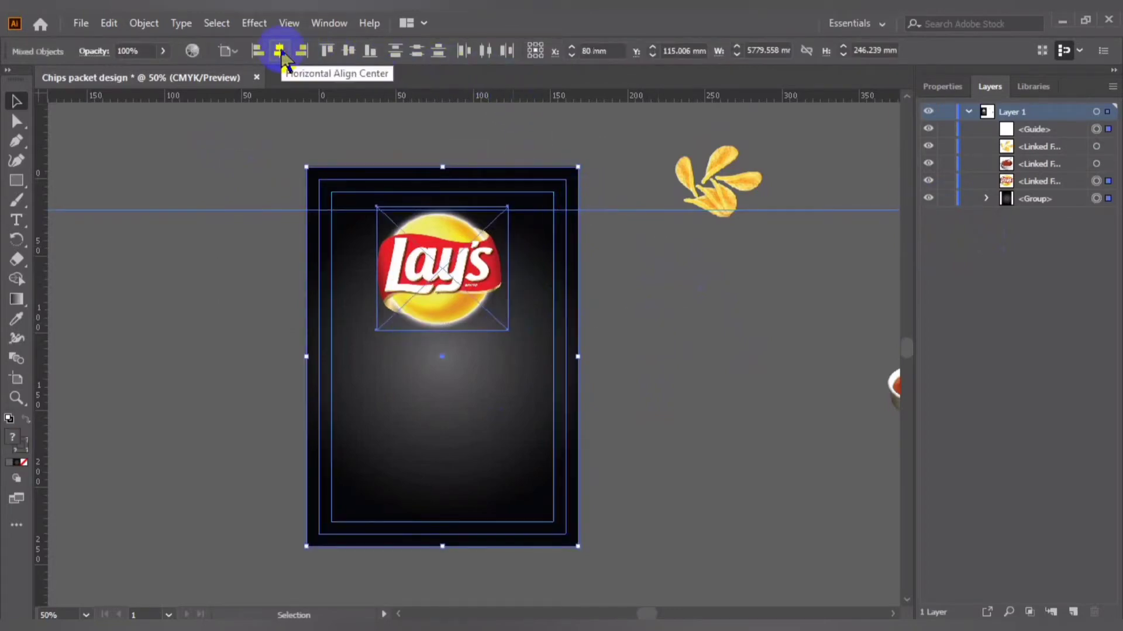
click(774, 371)
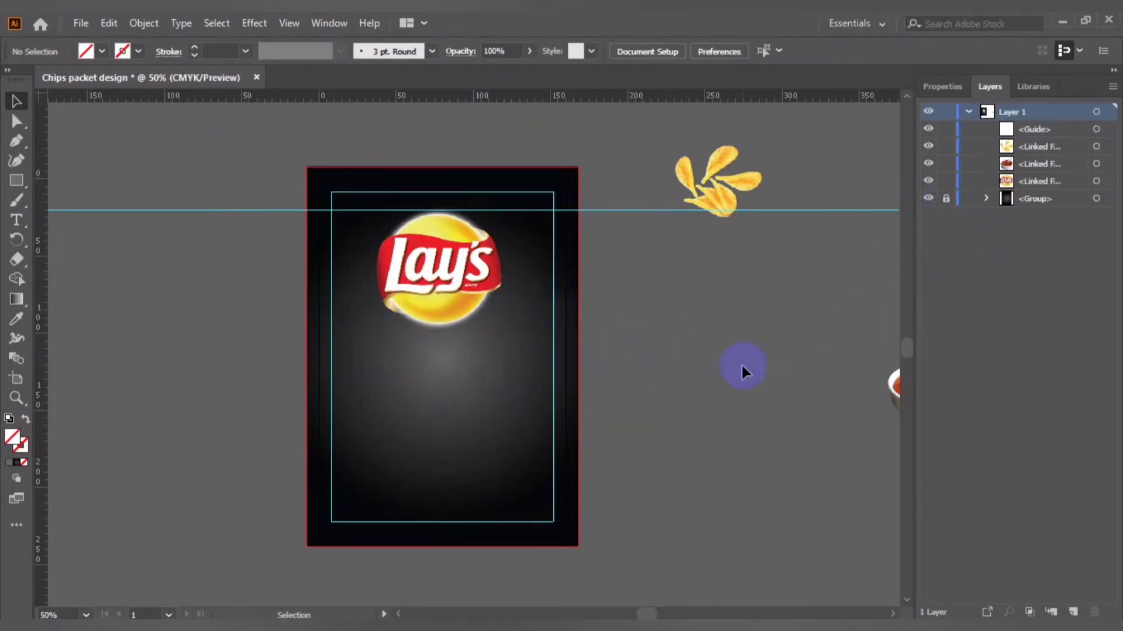
Delete a stray placeholder text object and set the fill colour to white.
click(17, 219)
click(94, 220)
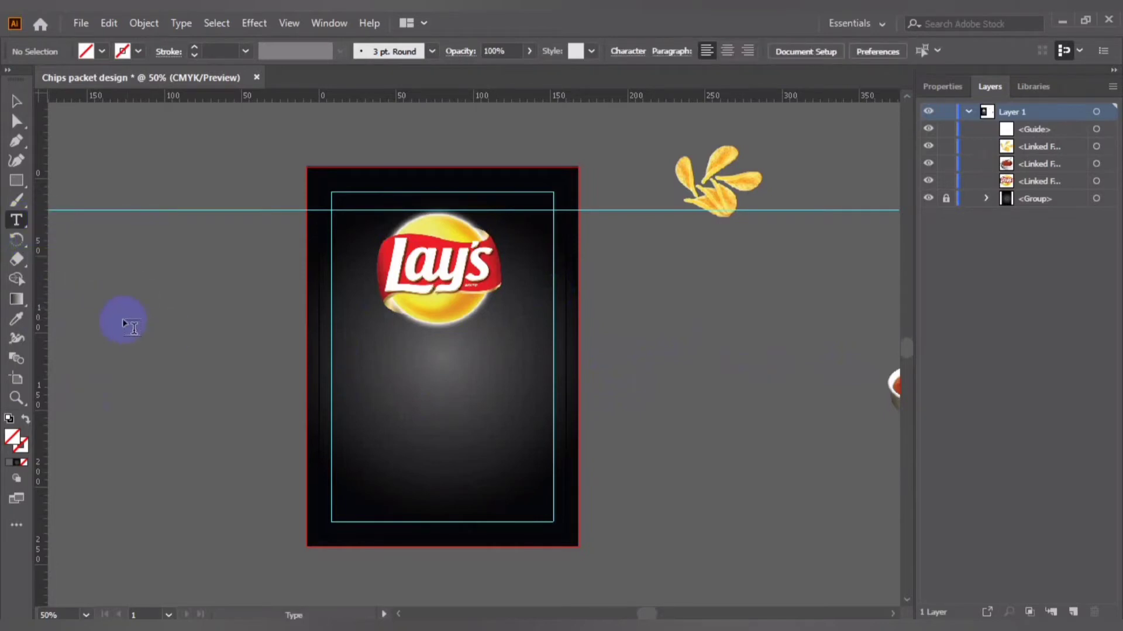
click(102, 325)
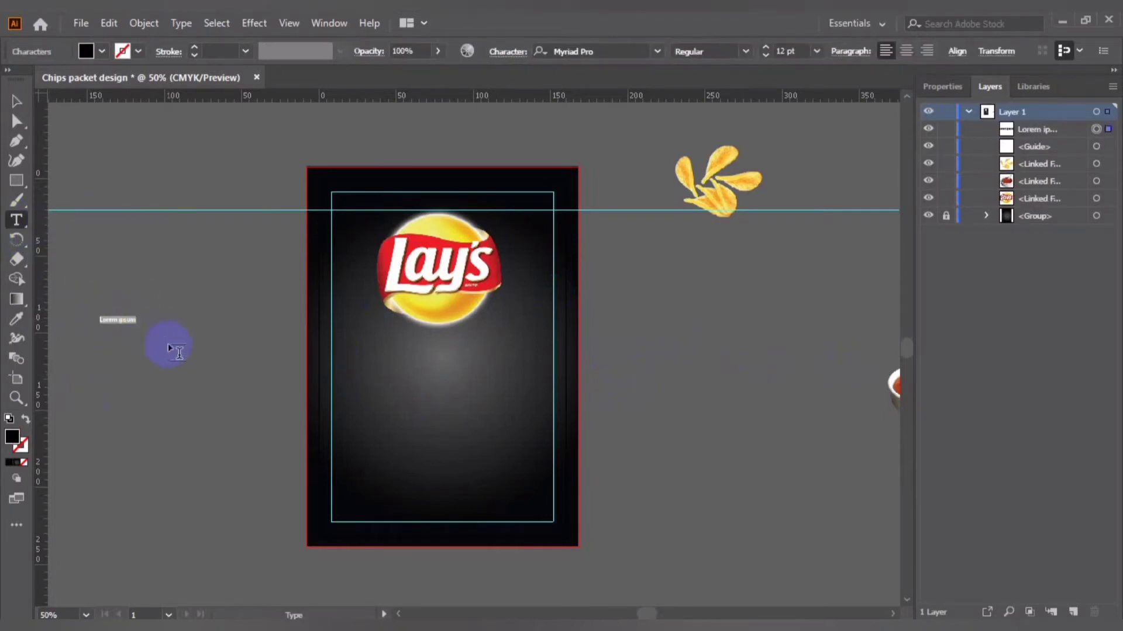
key(Escape)
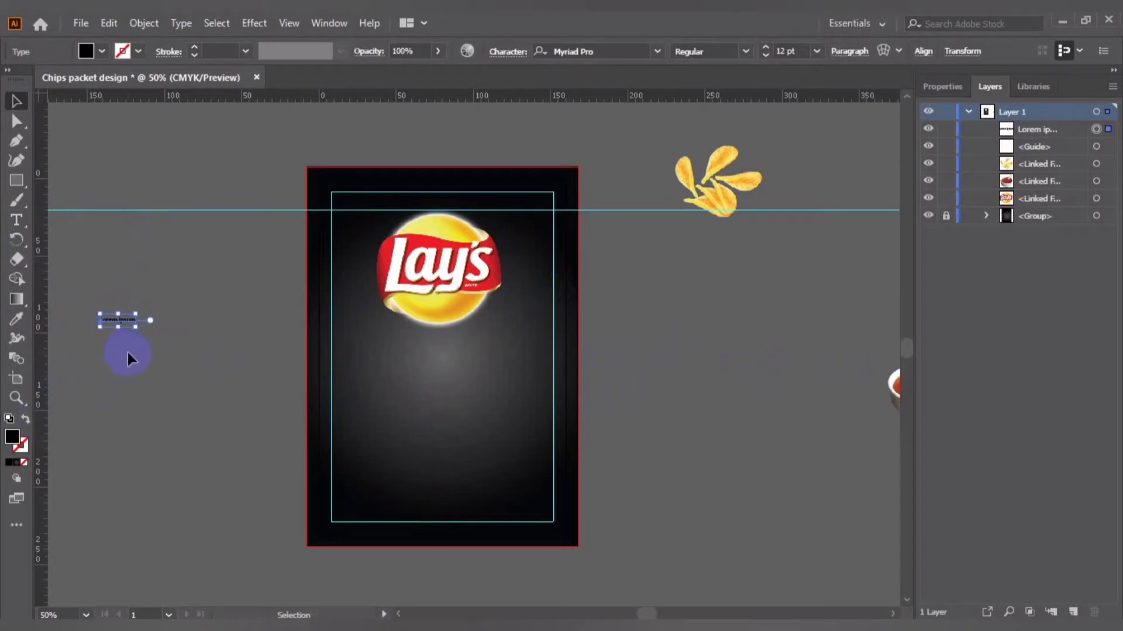
key(Delete)
click(102, 51)
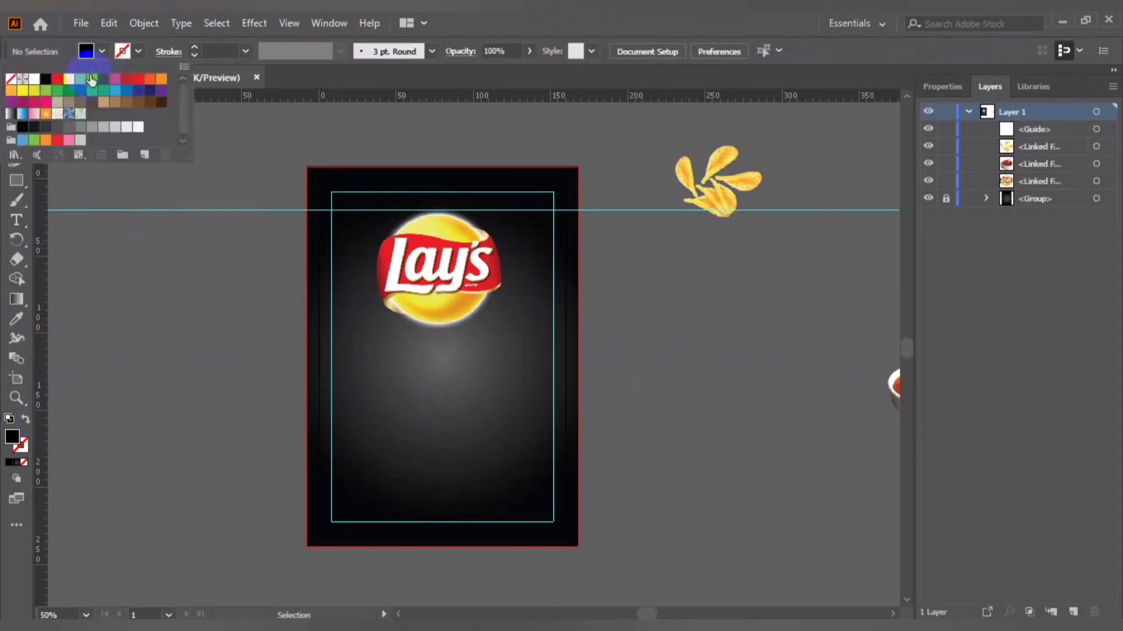
click(34, 78)
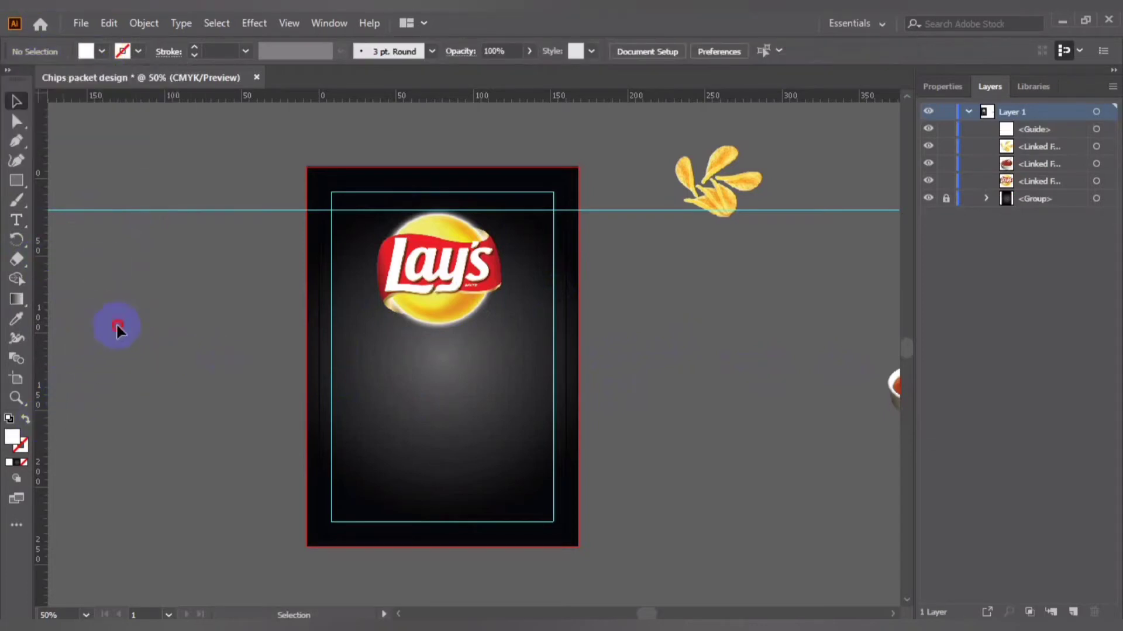
Place a new text object below the logo at 60 pt and clear its placeholder text.
click(17, 220)
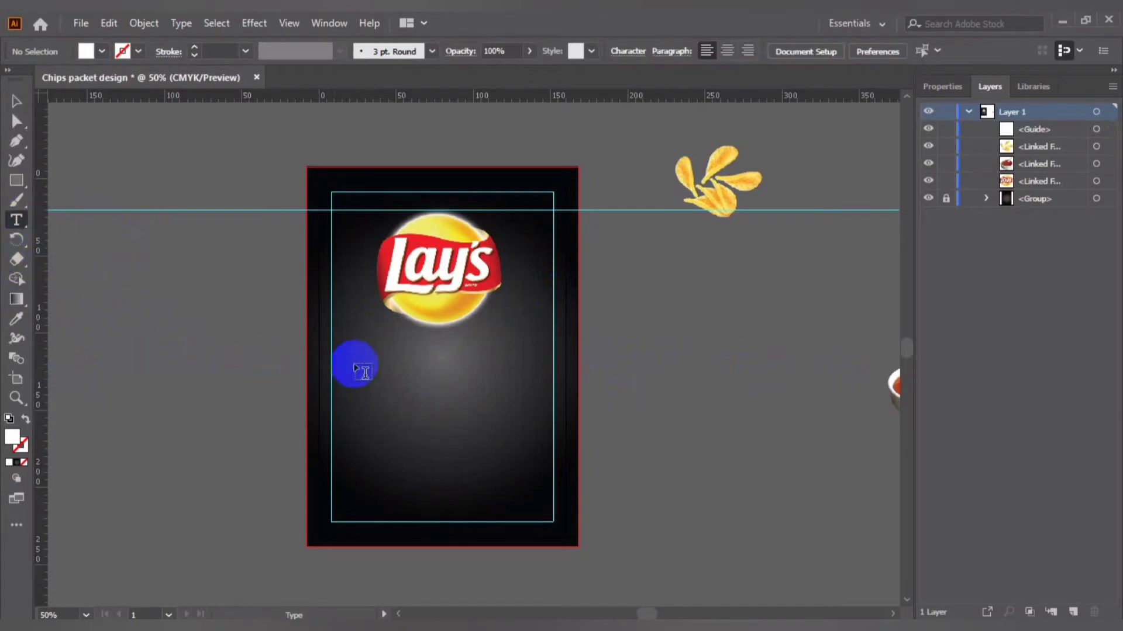
click(357, 368)
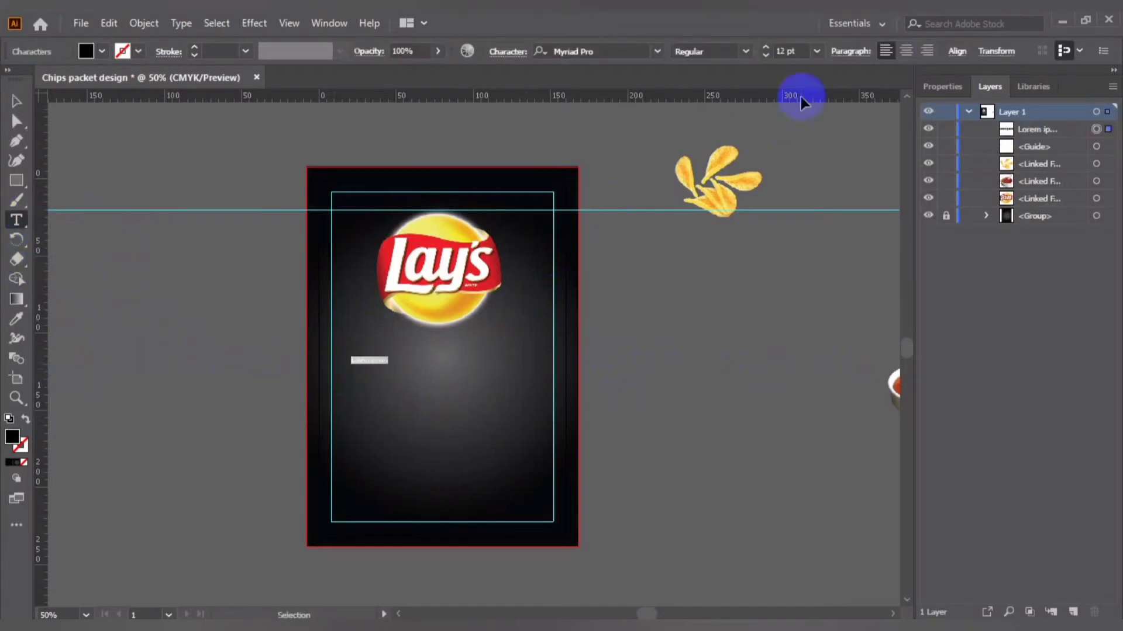
click(817, 51)
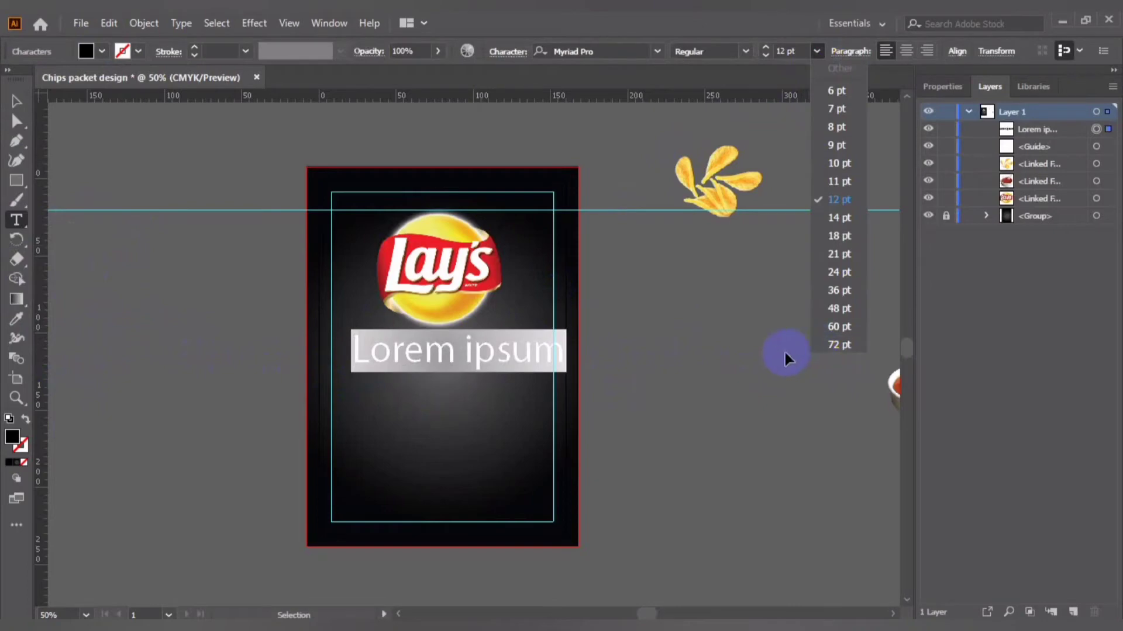
click(839, 327)
key(ctrl+=)
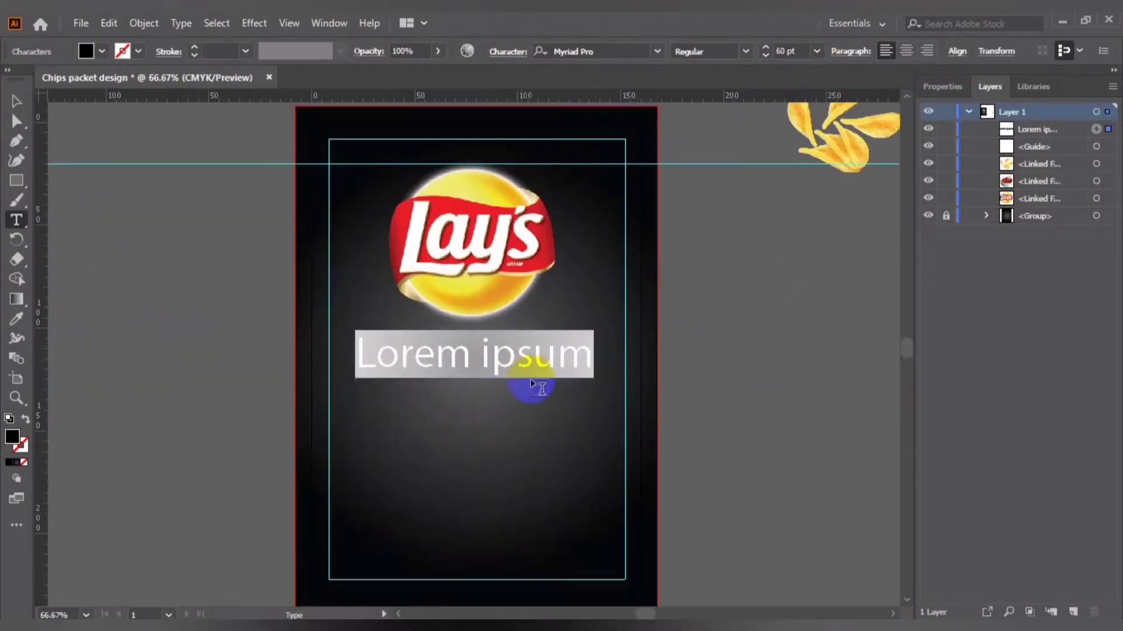
key(BackSpace)
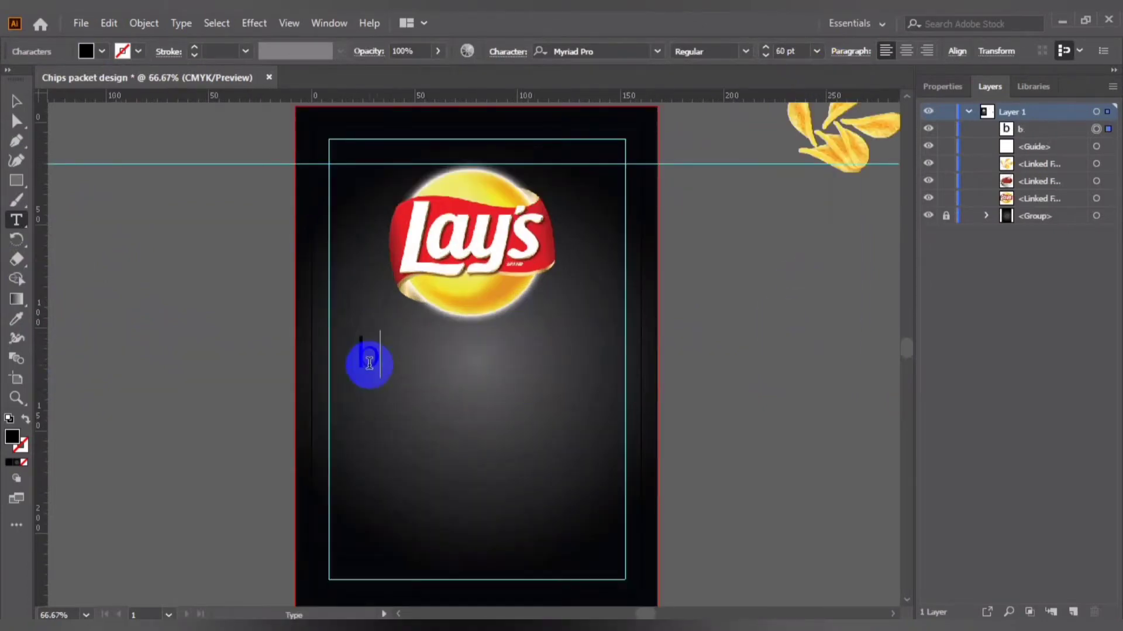
Try typing the first letter, then remove it and leave the text object empty.
text(B)
double_click(368, 364)
key(BackSpace)
text(b)
key(ctrl+z)
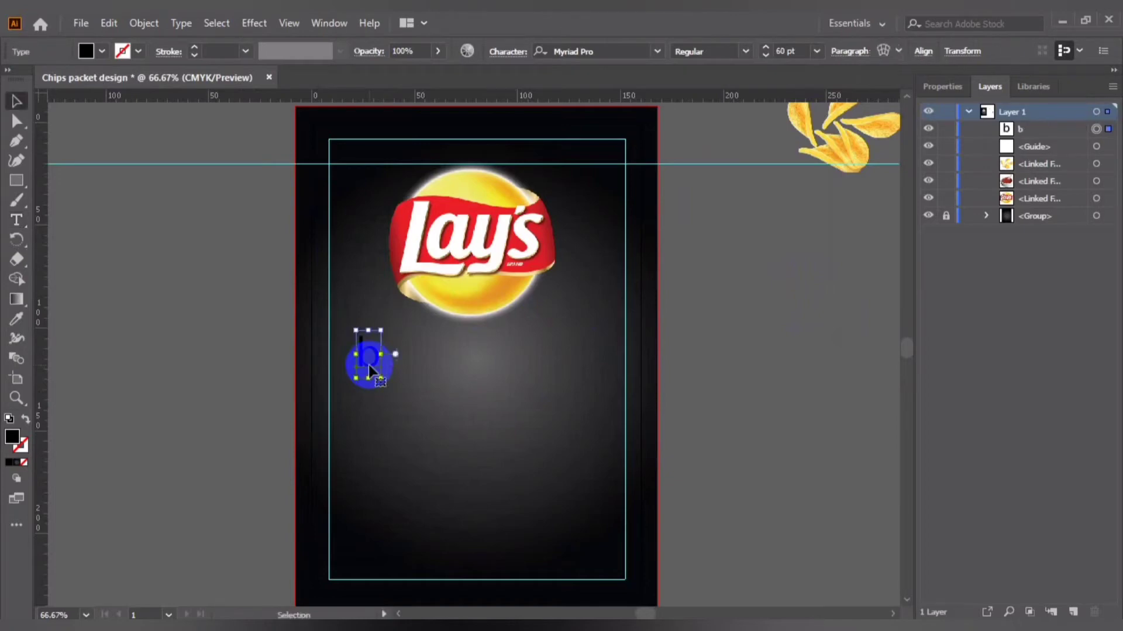
key(Escape)
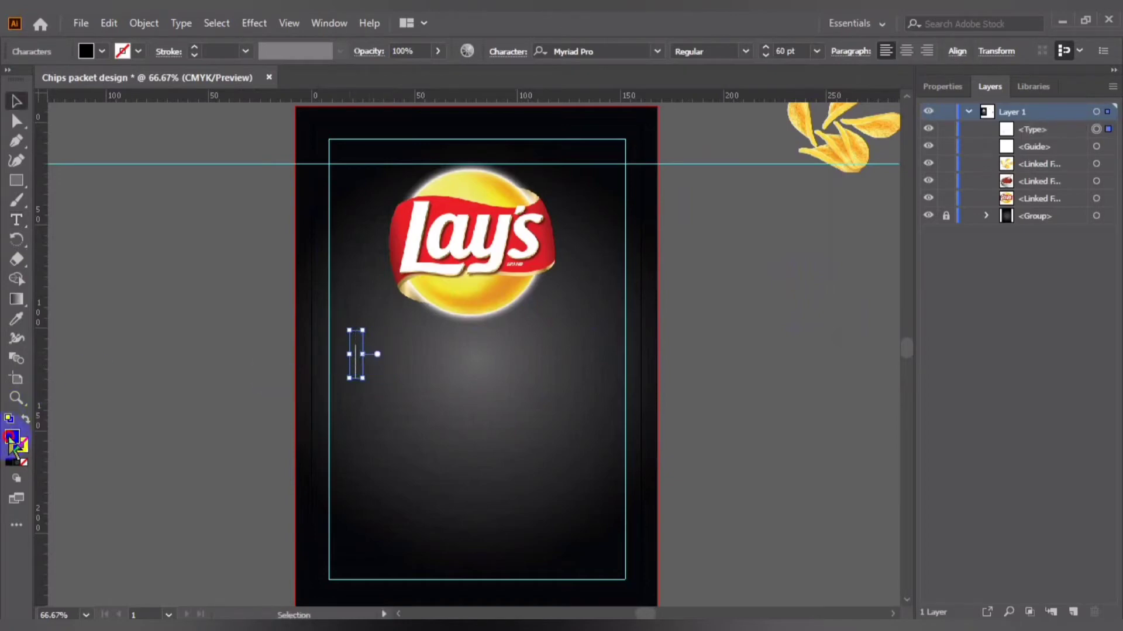
Pick pure white in the colour picker and type 'Barbecue'.
double_click(8, 439)
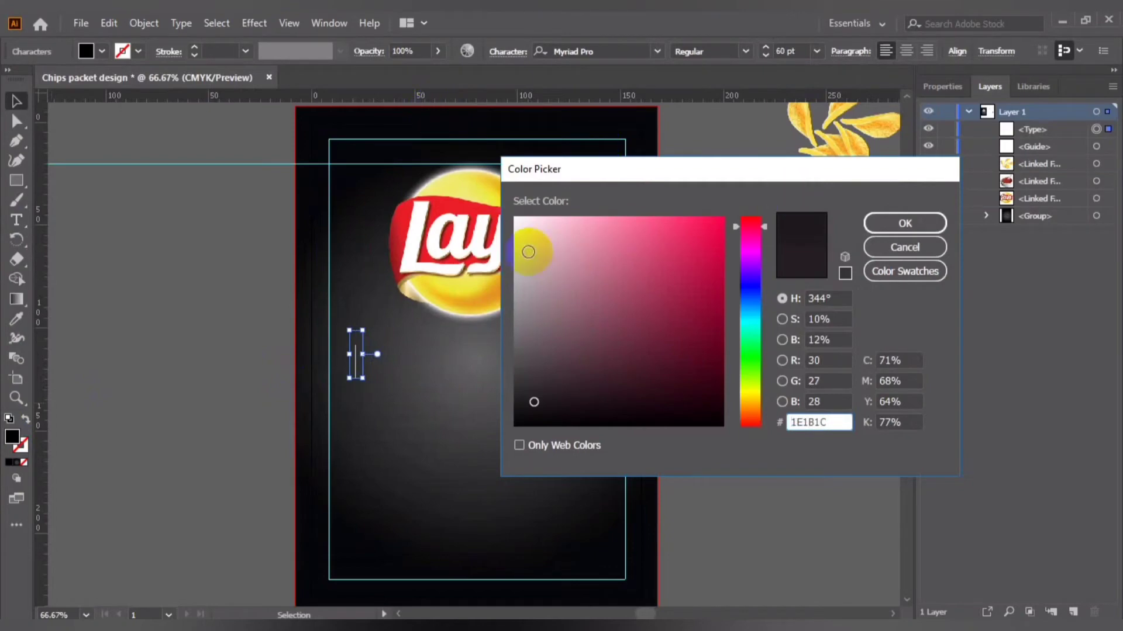
drag(527, 231, 513, 216)
click(905, 223)
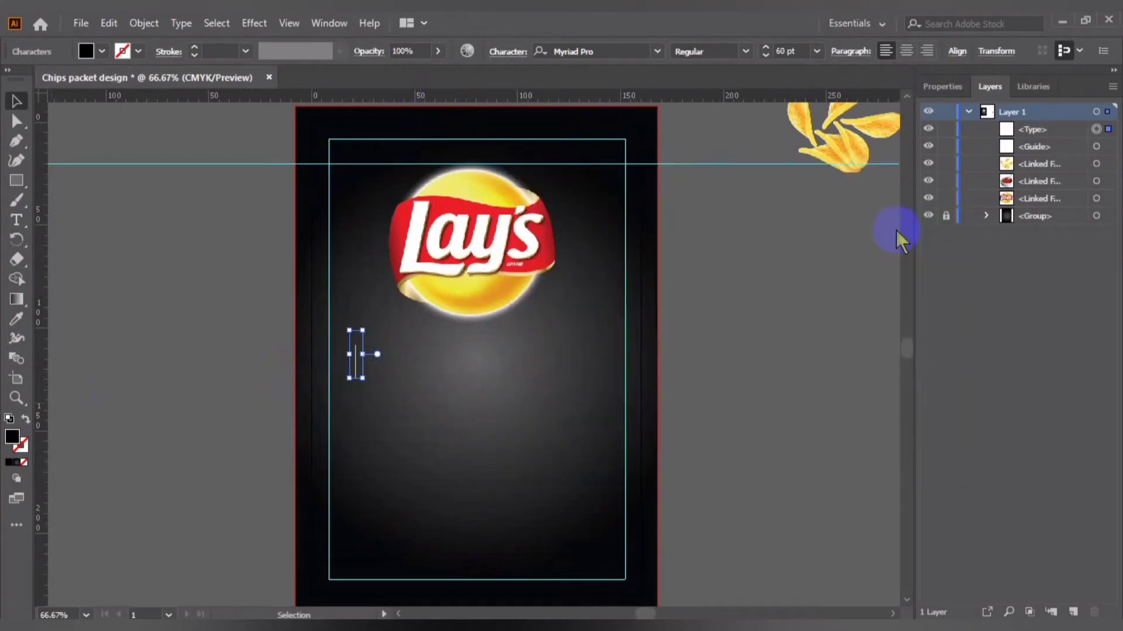
text(b)
key(BackSpace)
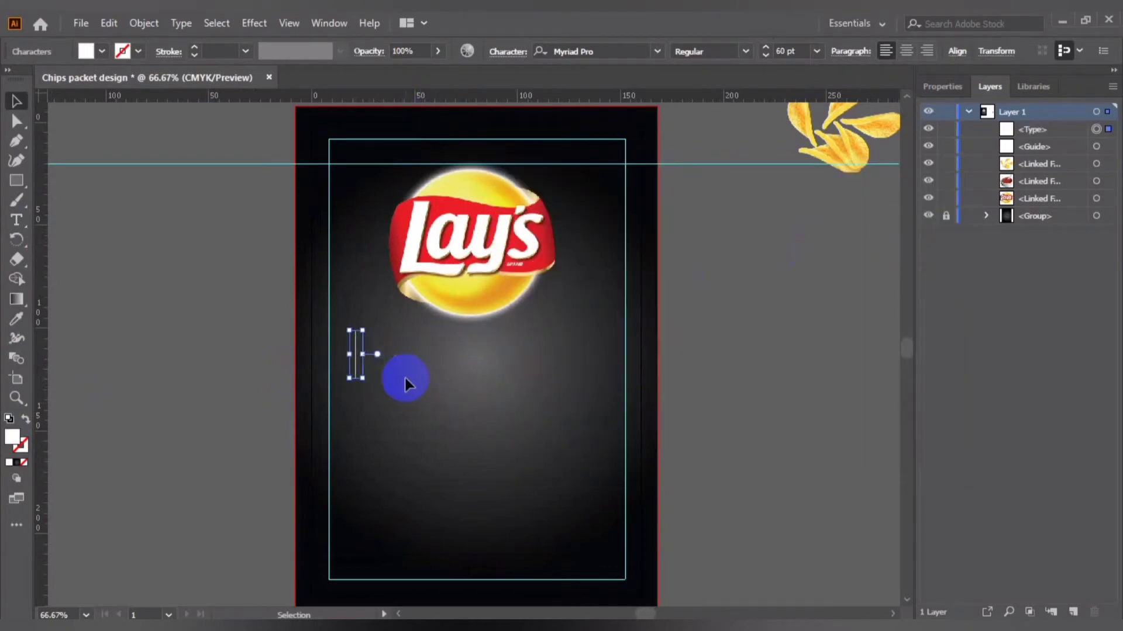
text(Bar)
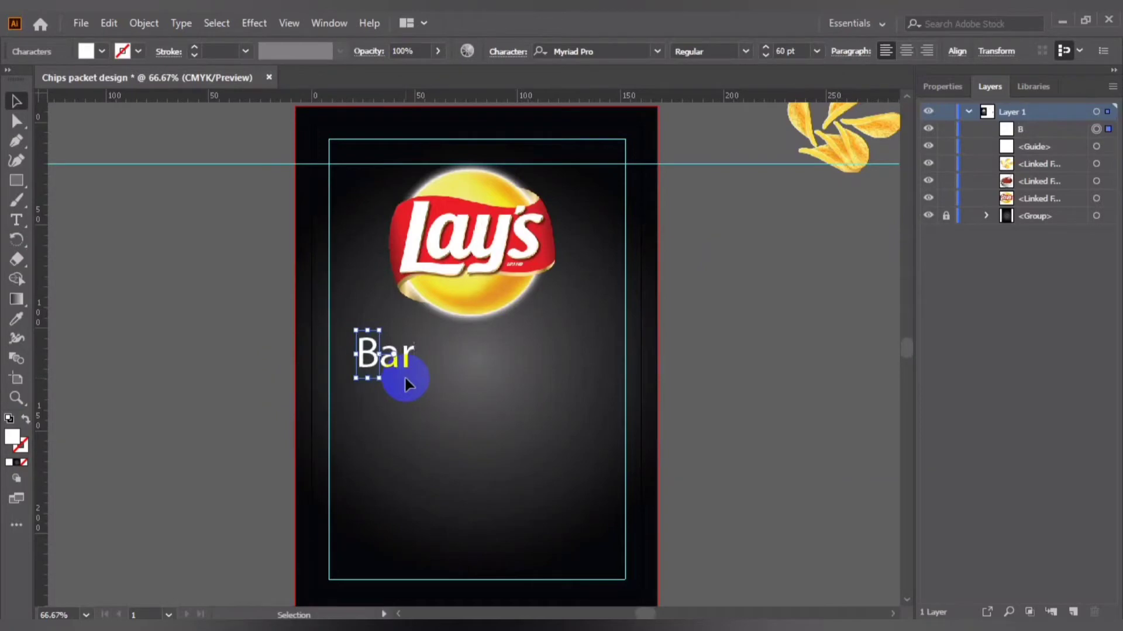
text(bec)
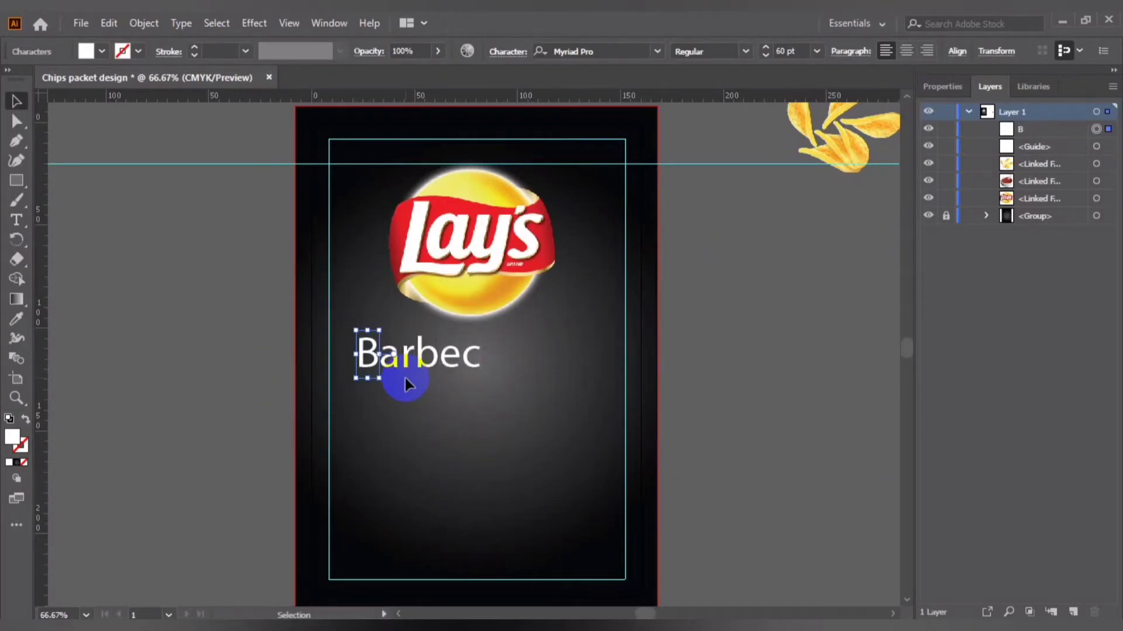
text(ue)
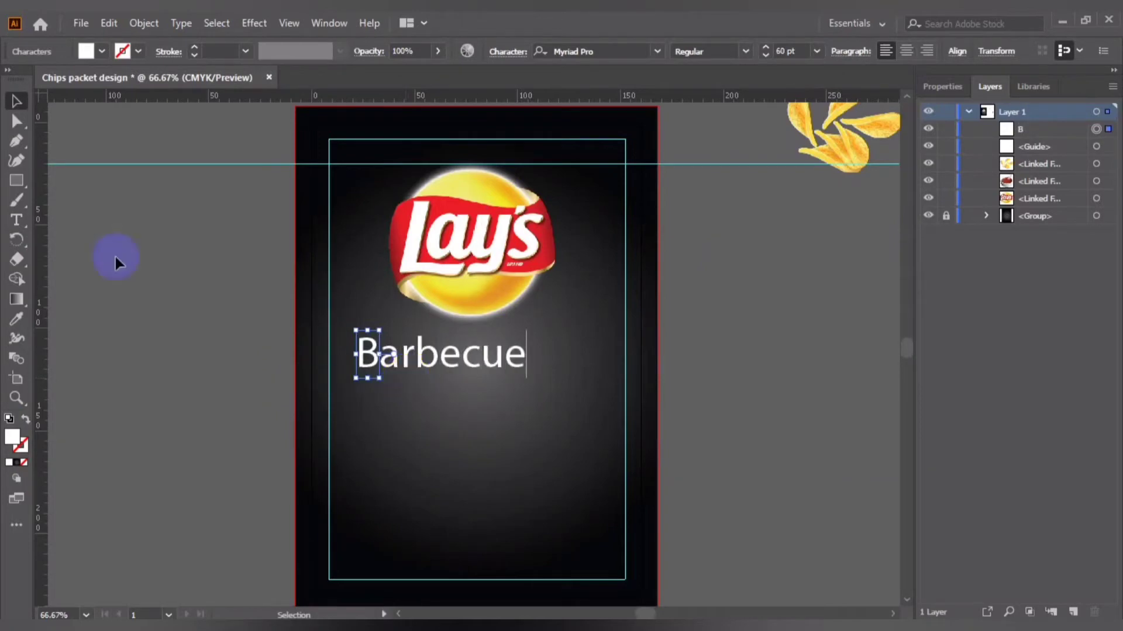
Select the Barbecue text and nudge it right and up beneath the logo.
click(16, 101)
click(321, 353)
click(434, 367)
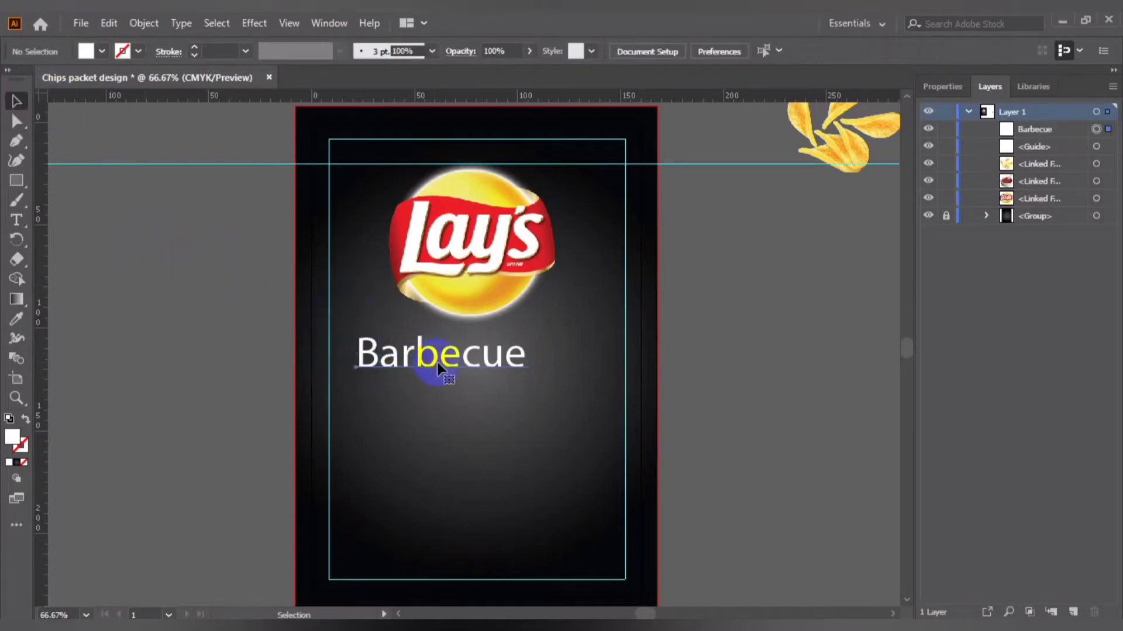
key(space)
drag(751, 454, 684, 447)
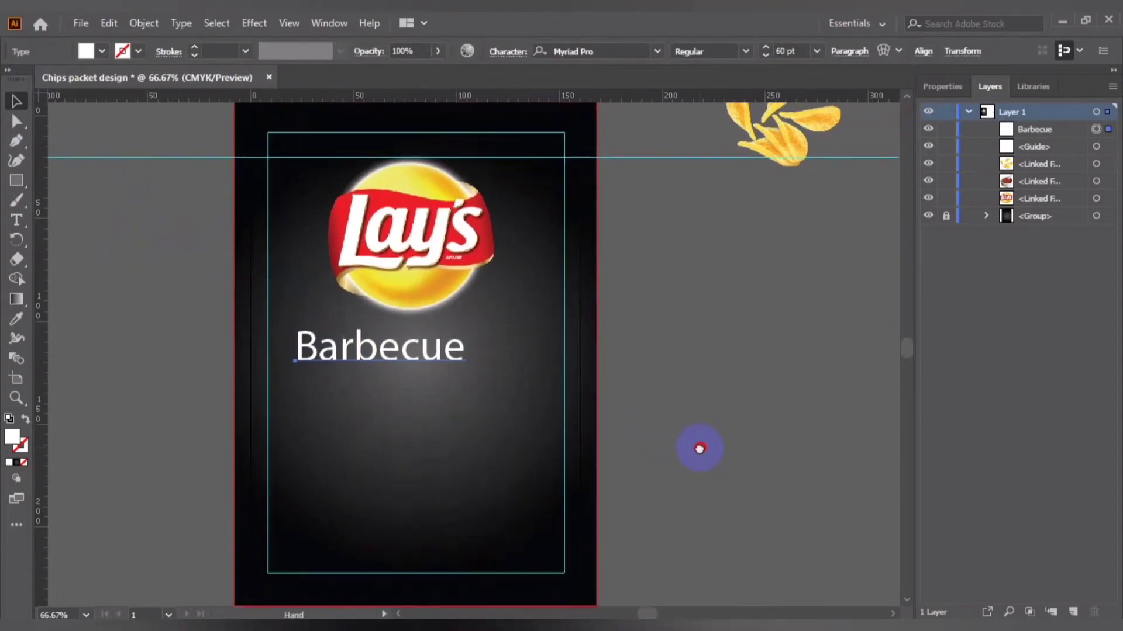
drag(398, 351, 430, 350)
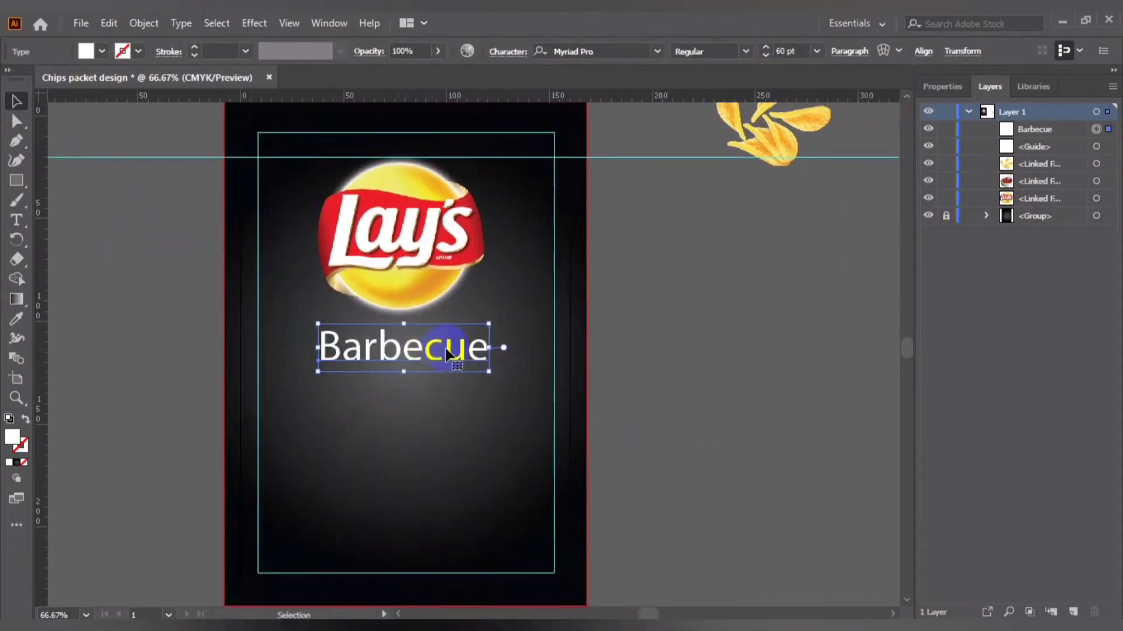
key(Up)
key(Up)
key(Up)
key(Up)
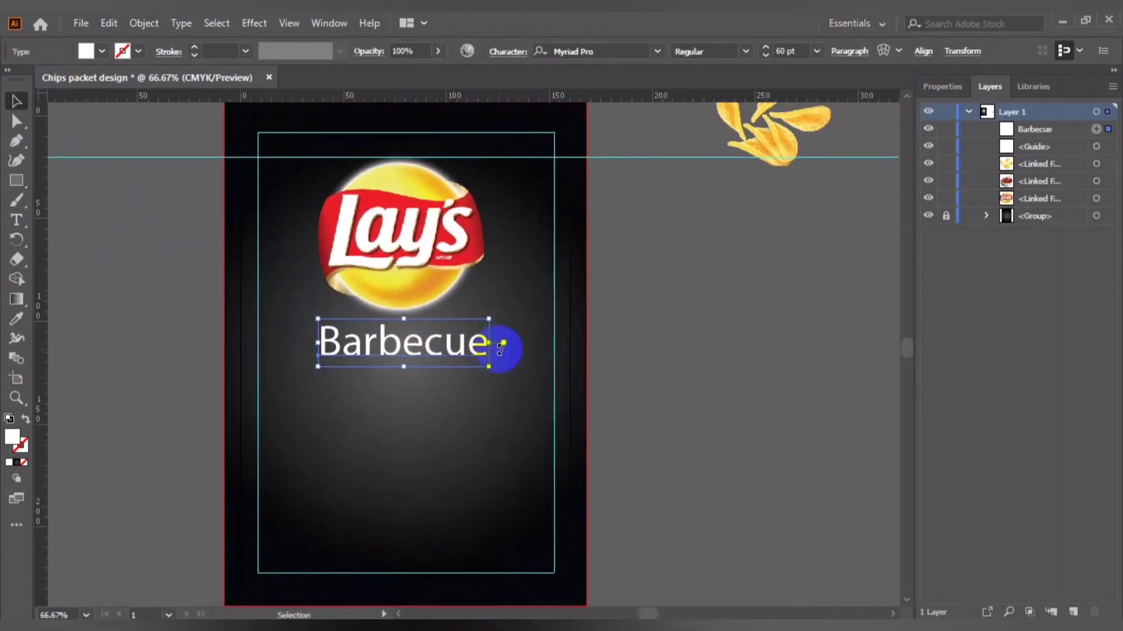
key(Up)
key(Up)
key(Up)
key(Left)
key(Left)
key(Left)
key(Up)
key(Up)
key(Up)
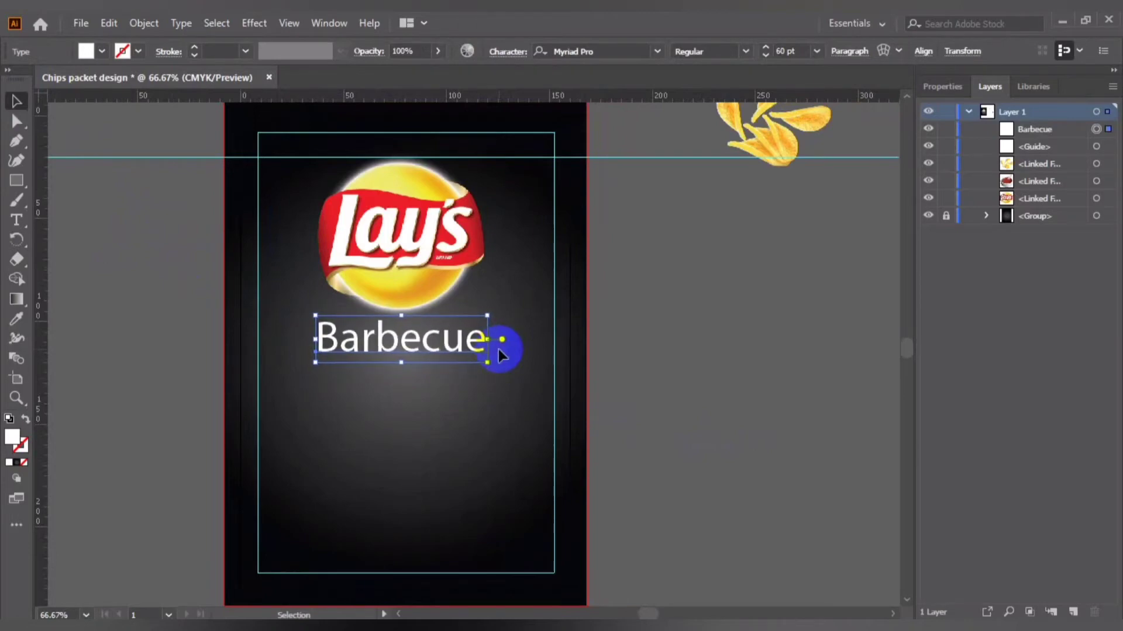
key(Right)
key(Up)
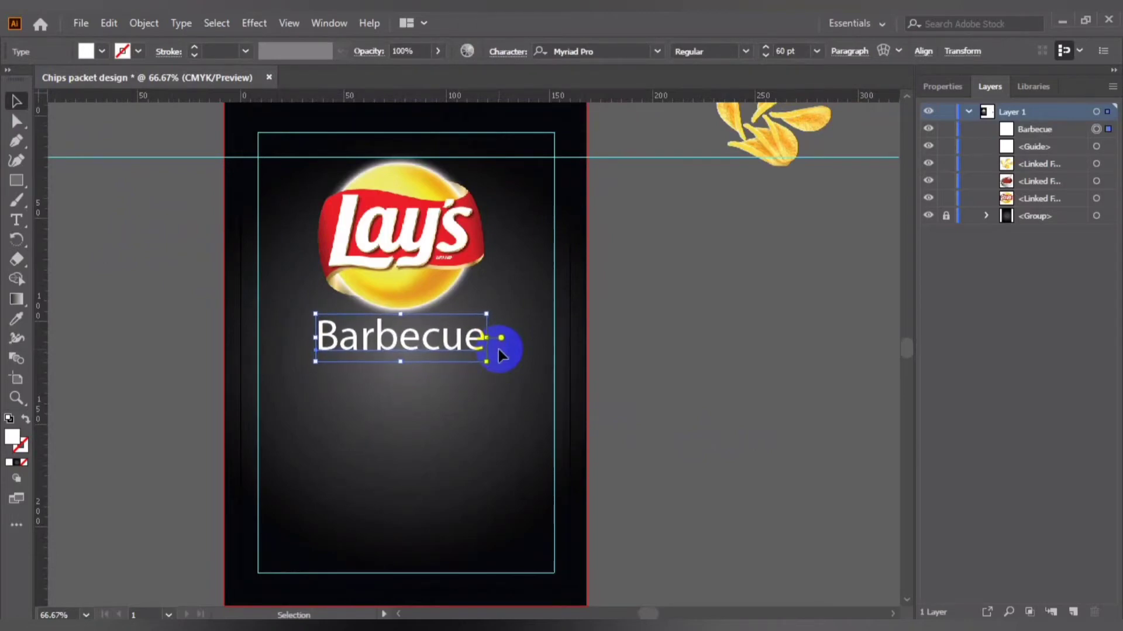
Resize the Barbecue text to 48 pt and nudge it slightly right.
click(817, 51)
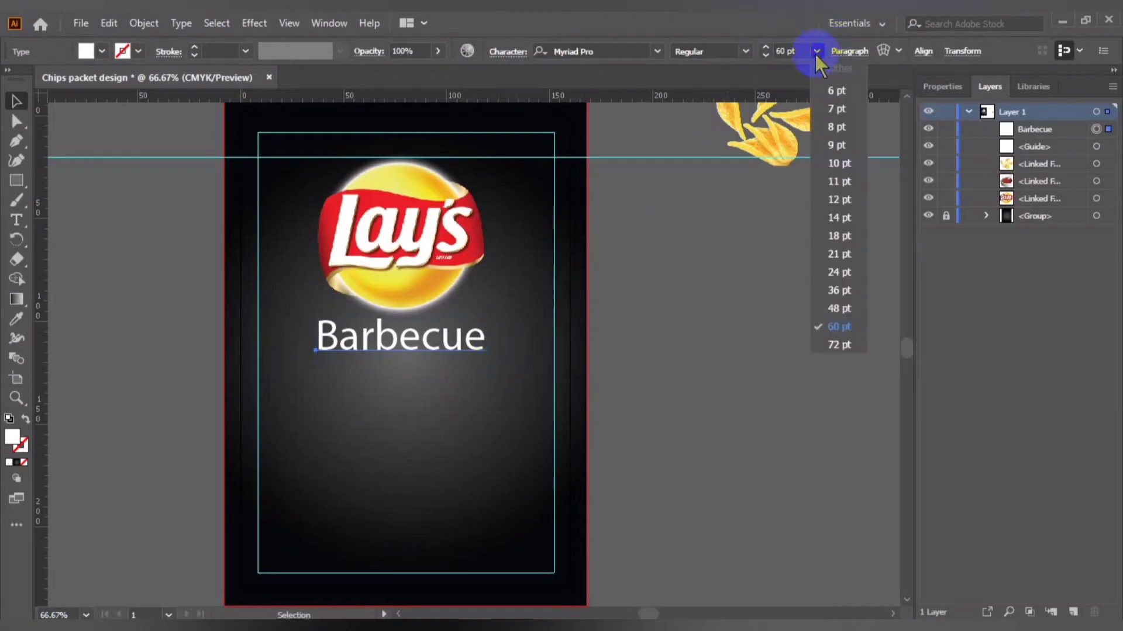
click(840, 308)
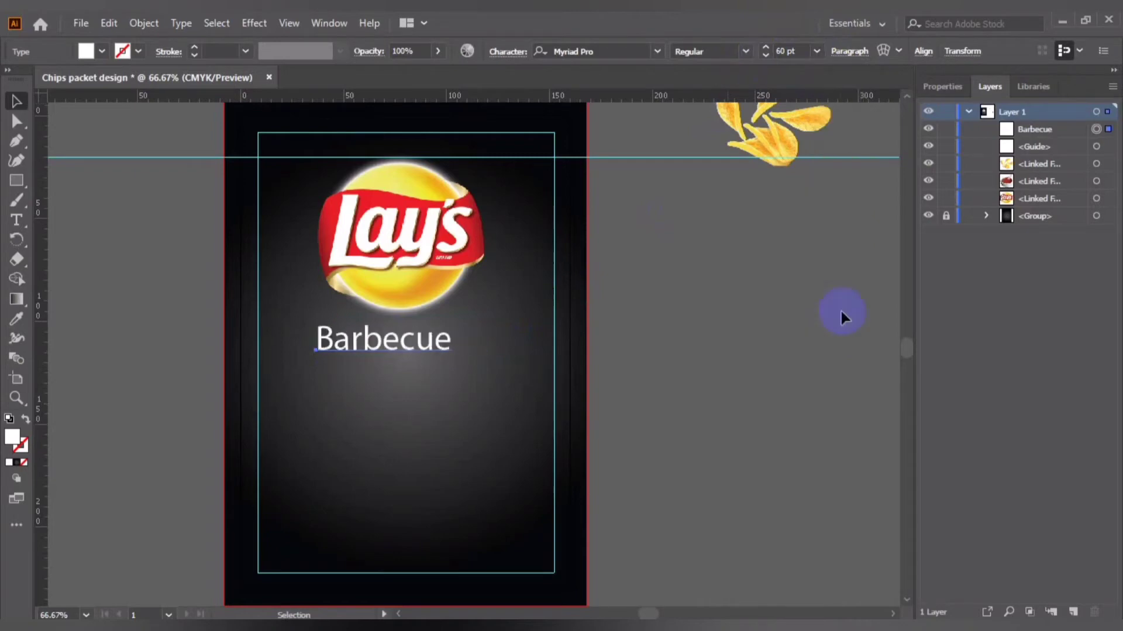
key(Right)
key(Right)
key(Right)
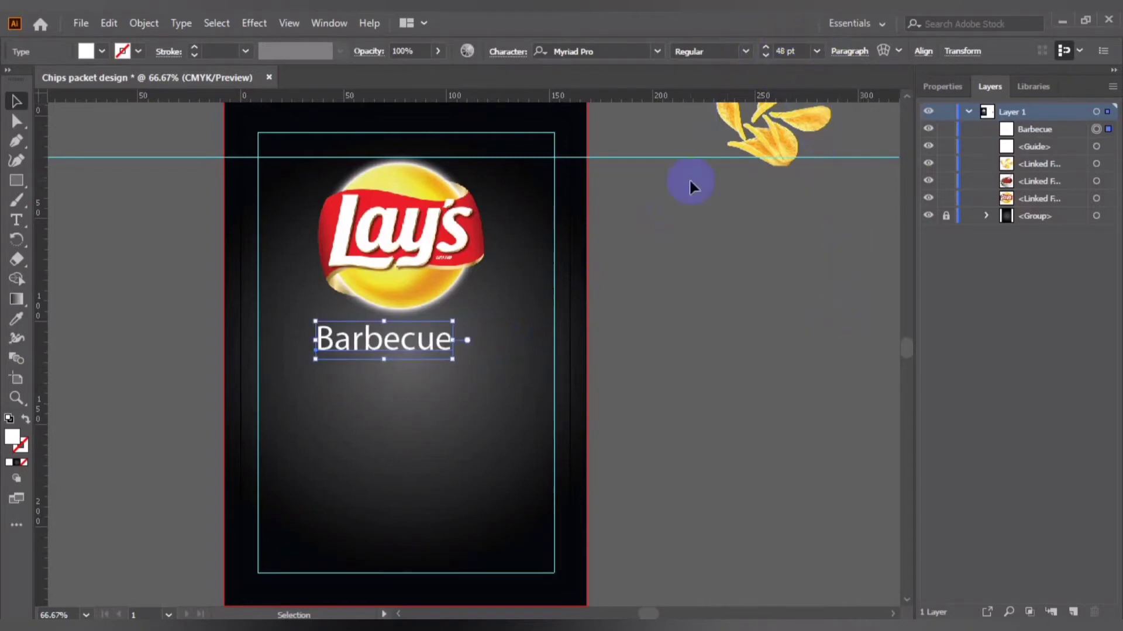
key(Right)
key(Right)
key(Right)
key(Right)
key(Right)
key(Right)
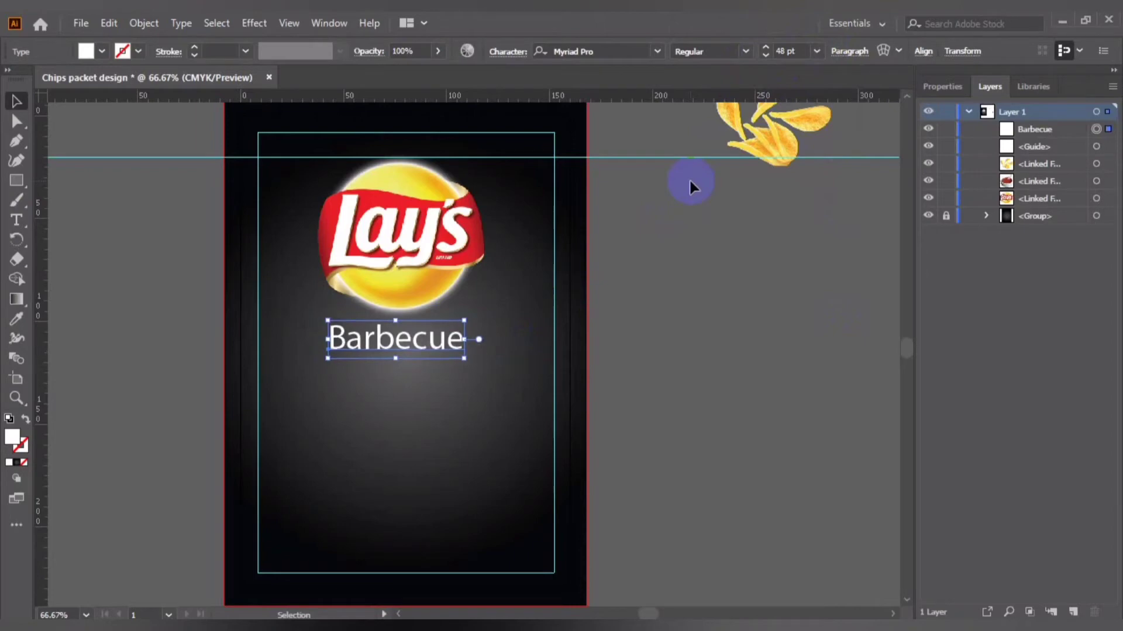
key(ctrl+t)
Set the Barbecue tracking to 75, keeping the Regular style.
click(732, 240)
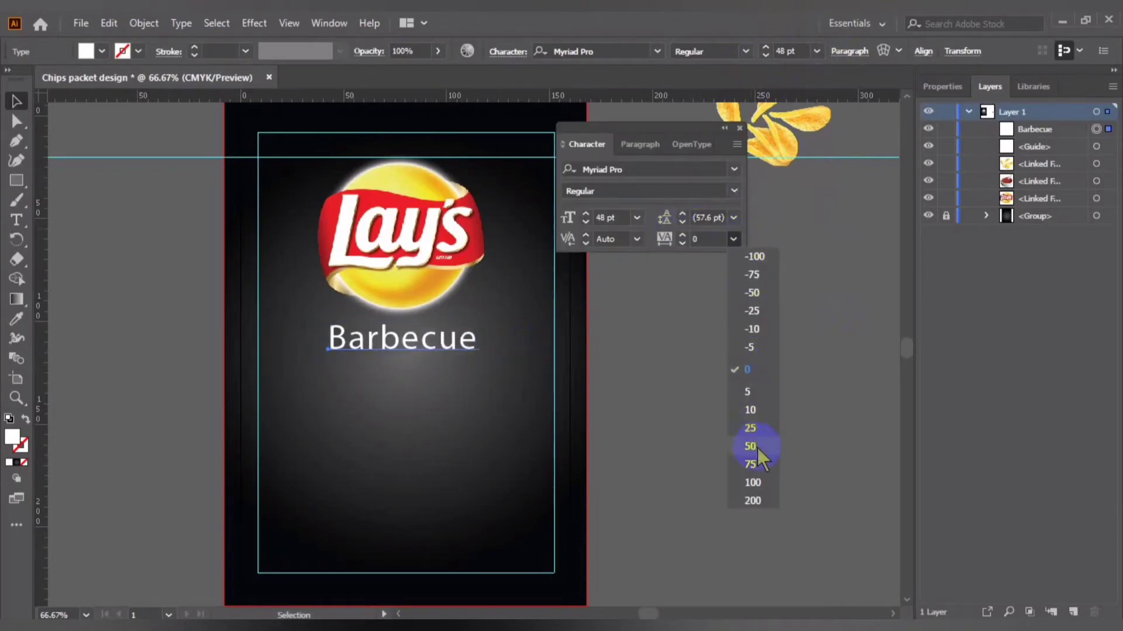
click(755, 465)
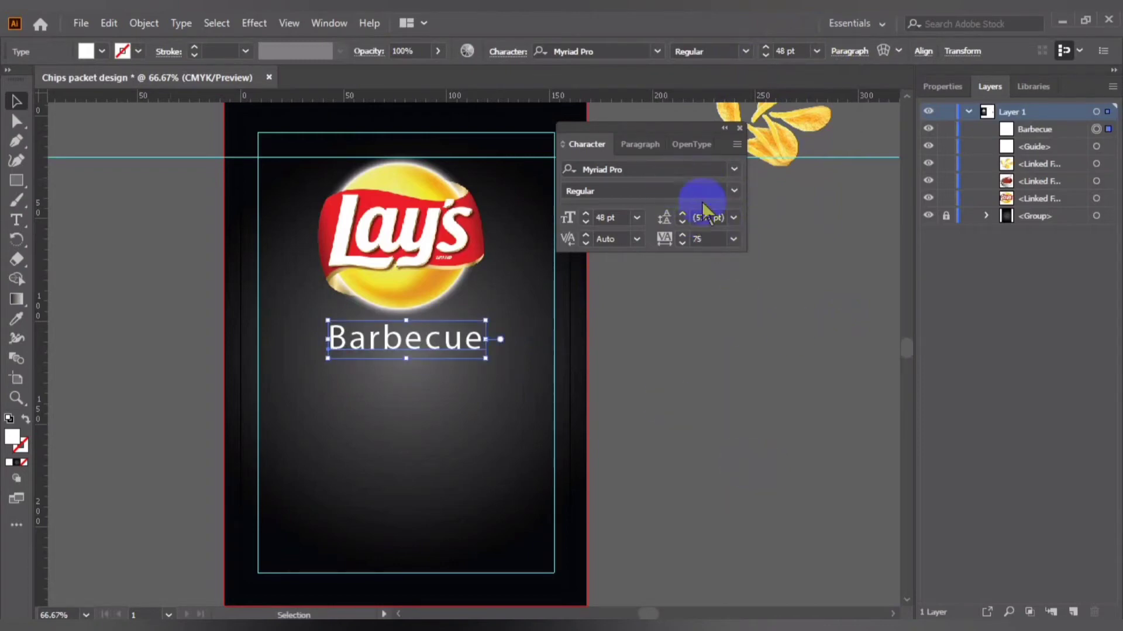
click(735, 191)
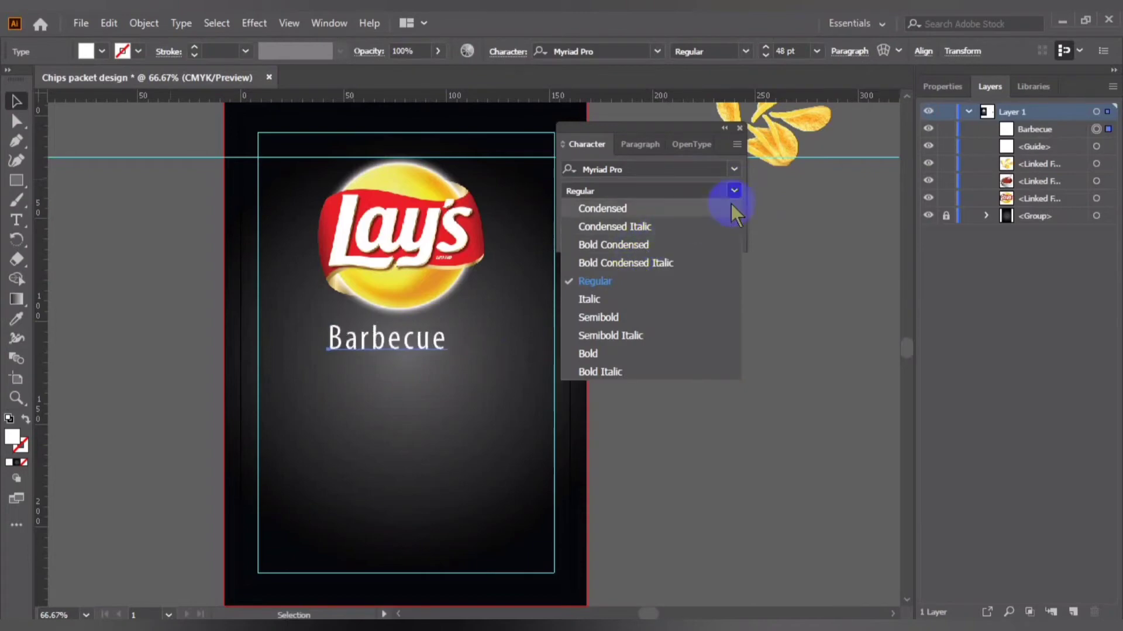
click(733, 192)
Change the Barbecue font to Commissioner Light.
click(658, 168)
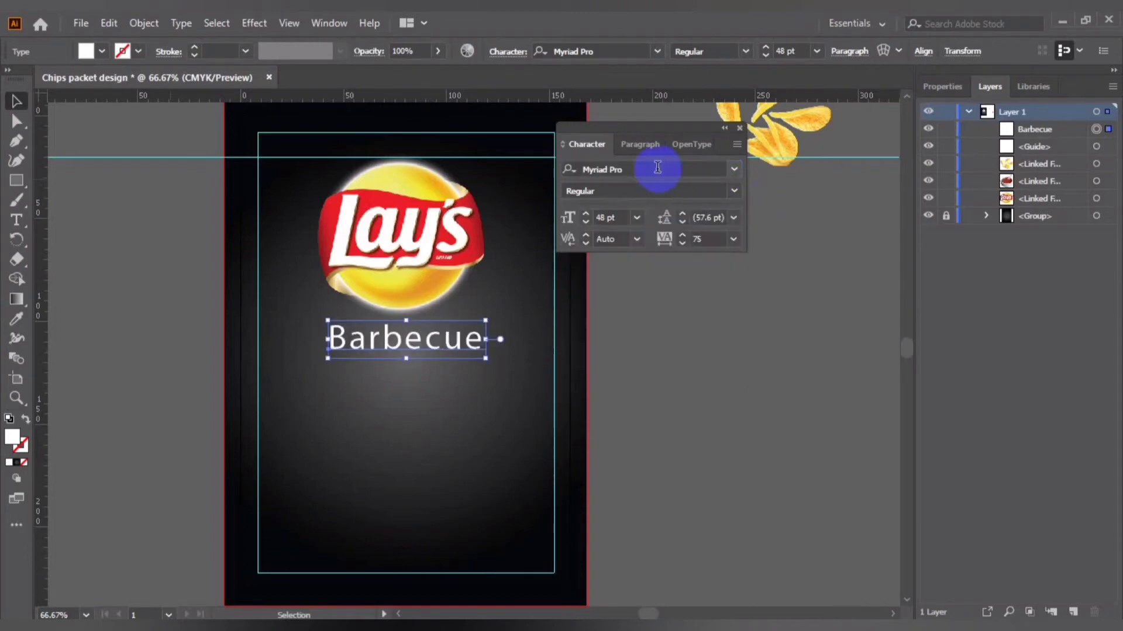
click(632, 51)
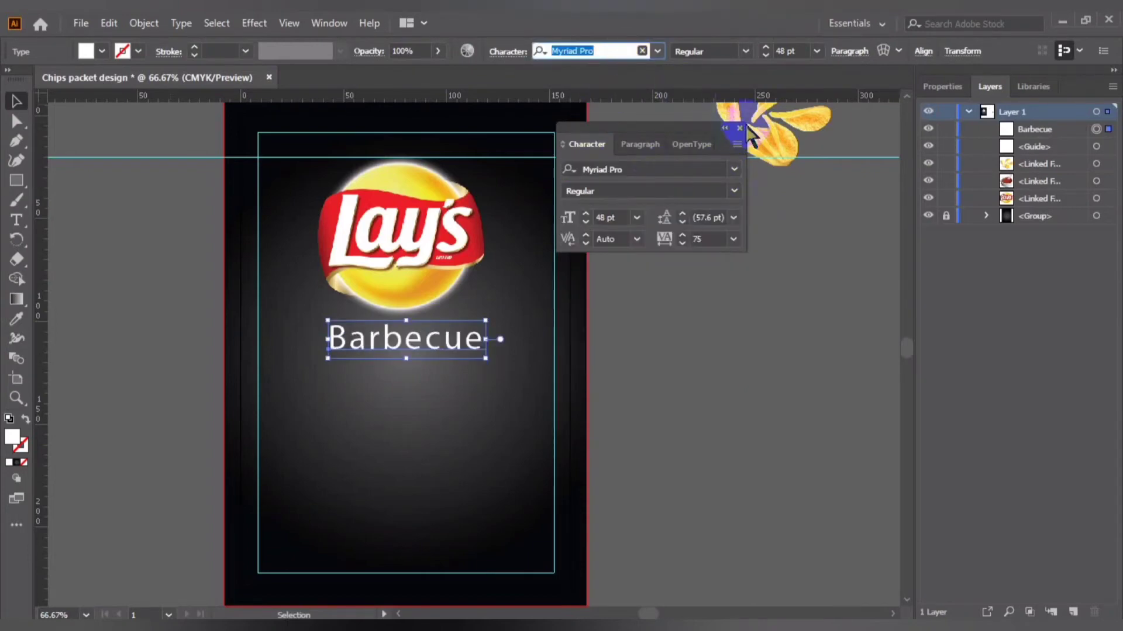
click(739, 128)
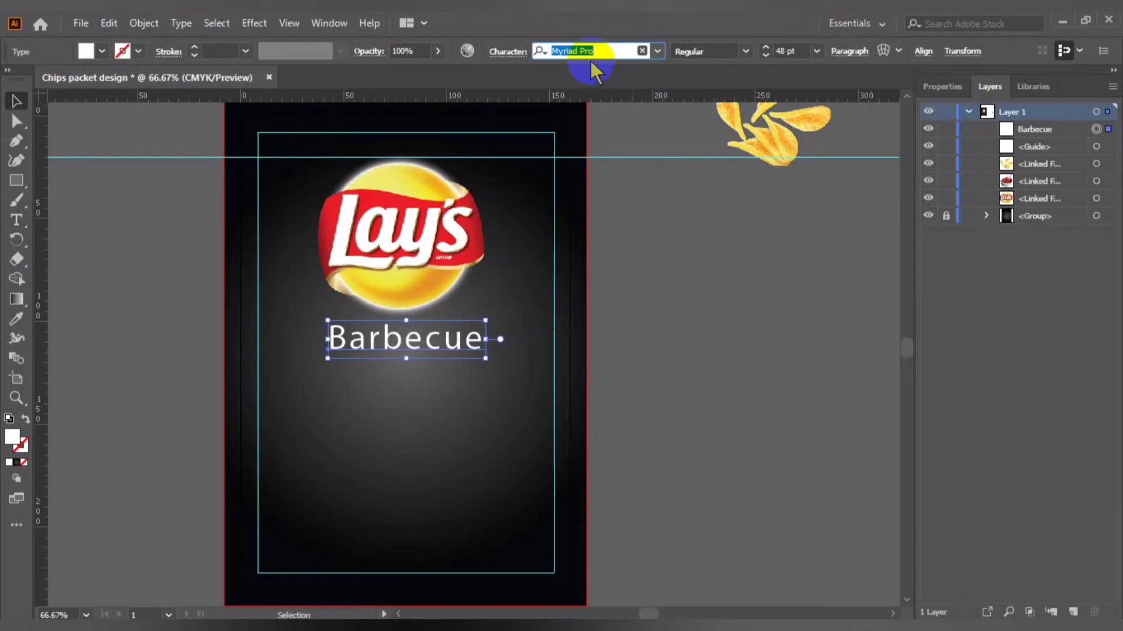
text(comm)
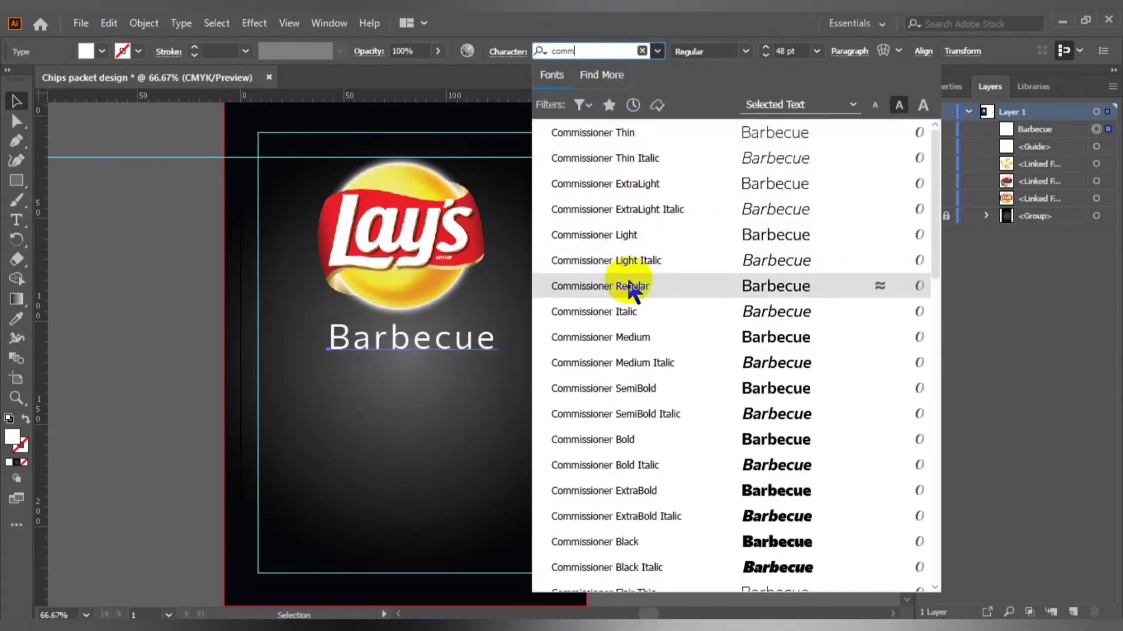
click(635, 236)
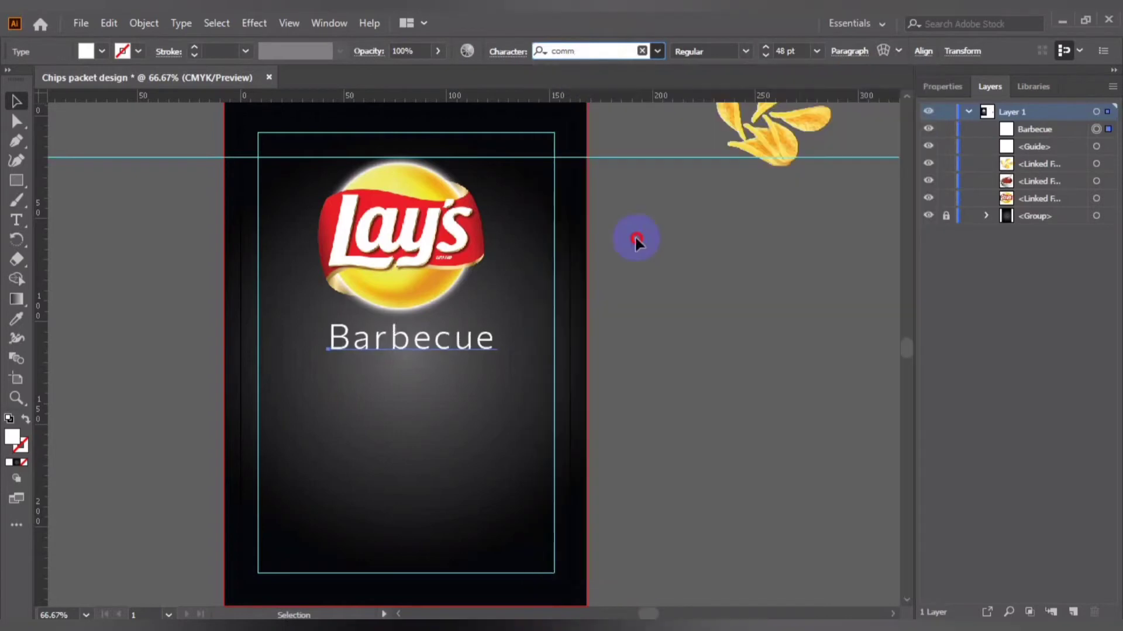
click(643, 293)
Nudge the Barbecue text two steps left and one step up.
click(397, 344)
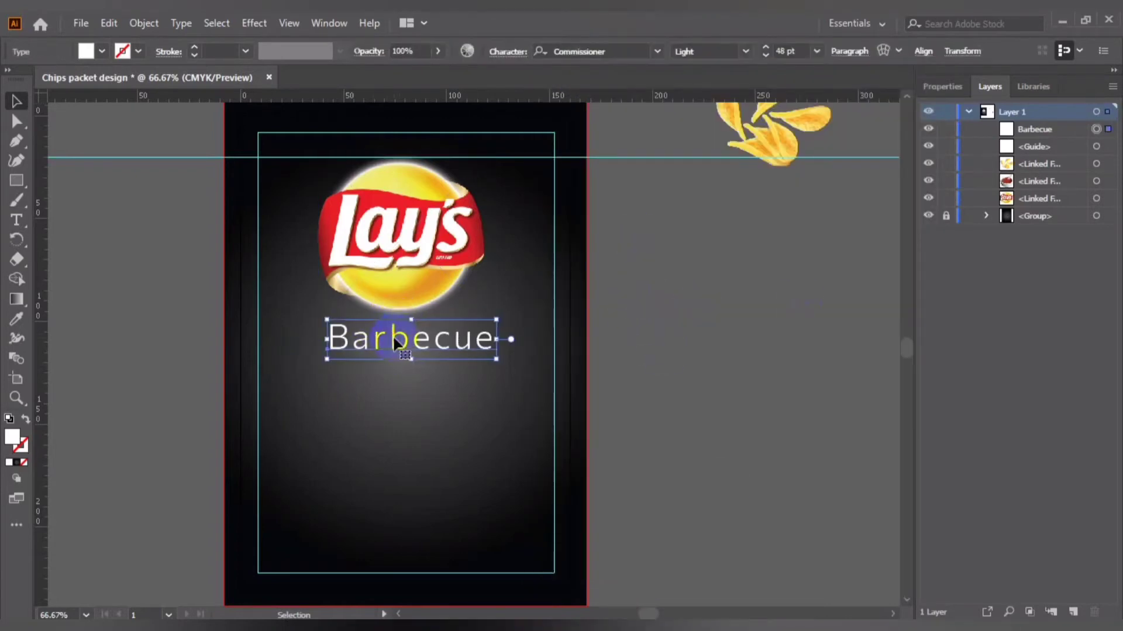
key(Left)
key(Left)
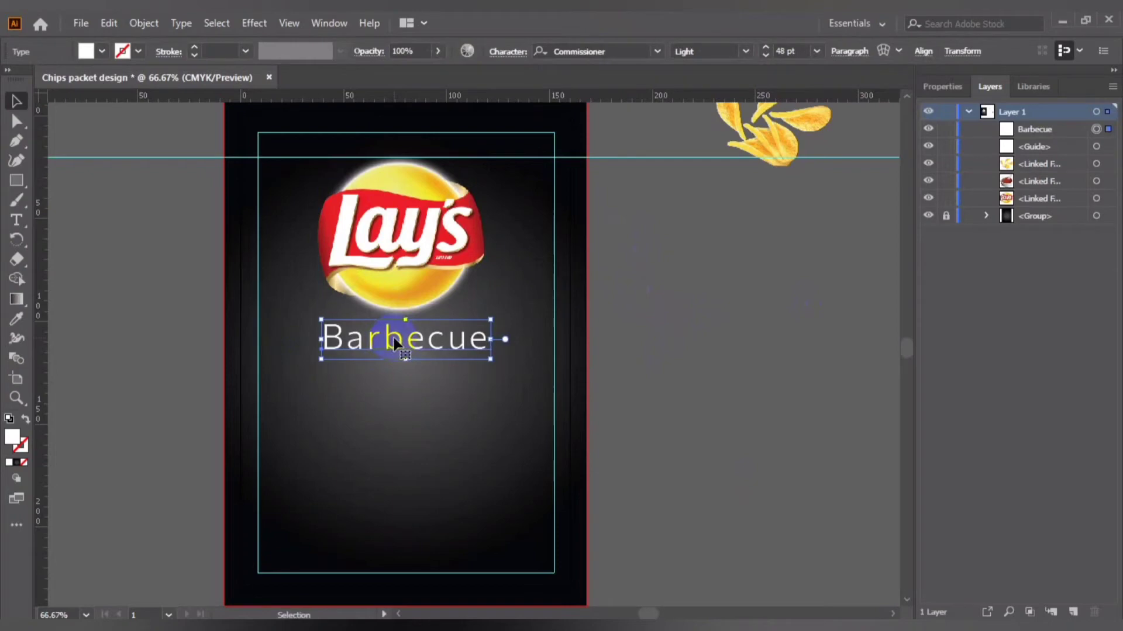
key(Left)
key(Left)
key(Left)
key(Up)
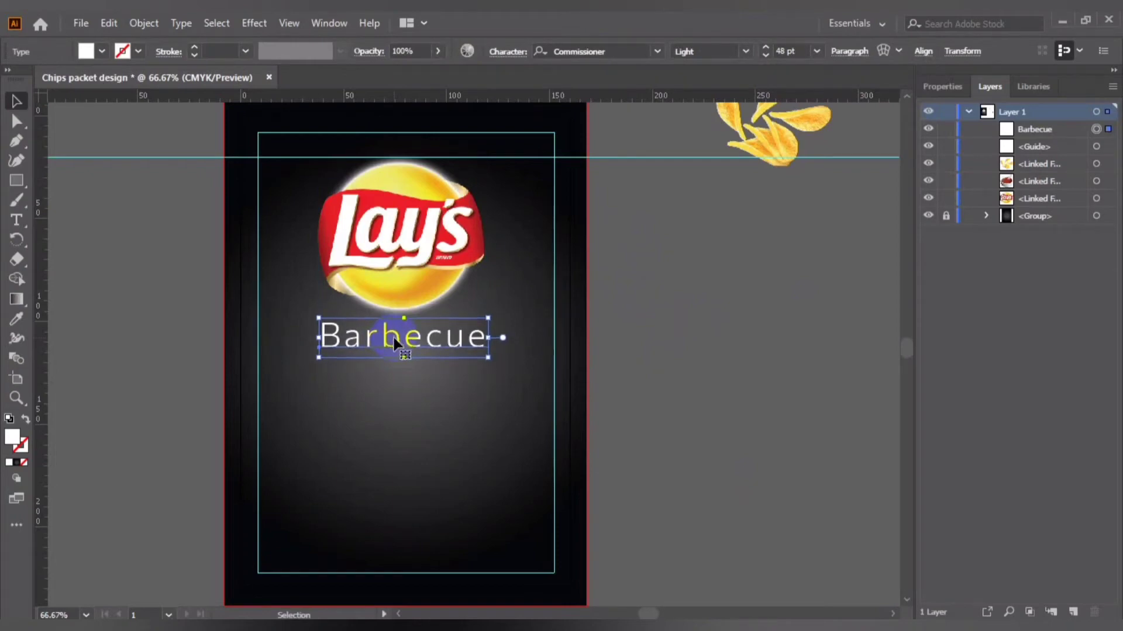
click(721, 328)
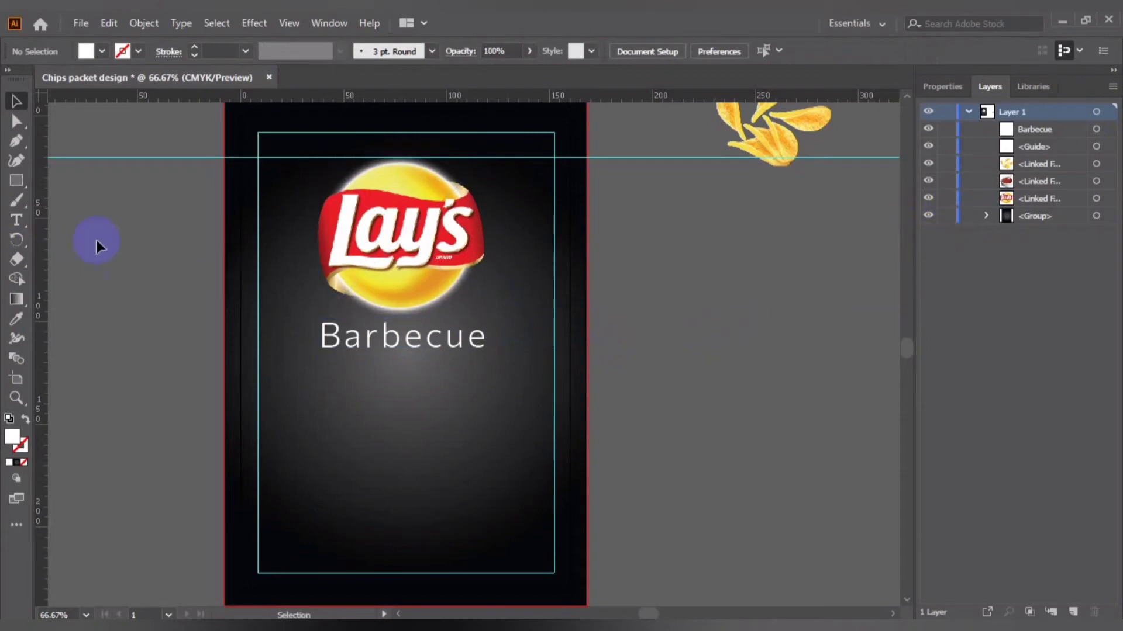
Centre Barbecue horizontally with the logo and background, then relock the background group.
drag(162, 216, 524, 393)
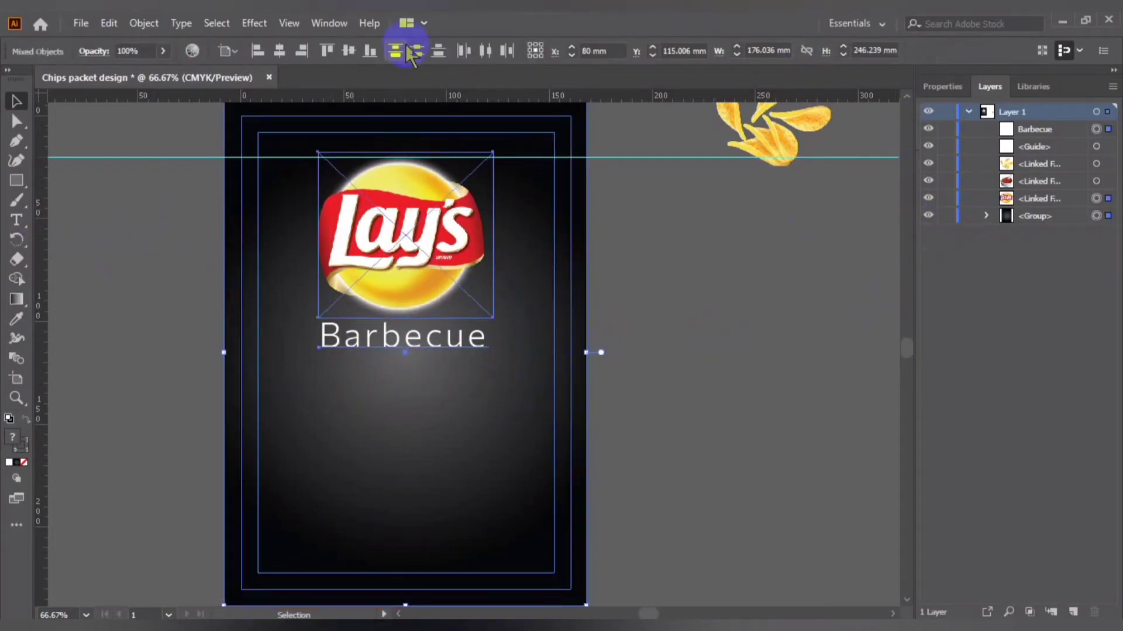
click(280, 51)
click(837, 313)
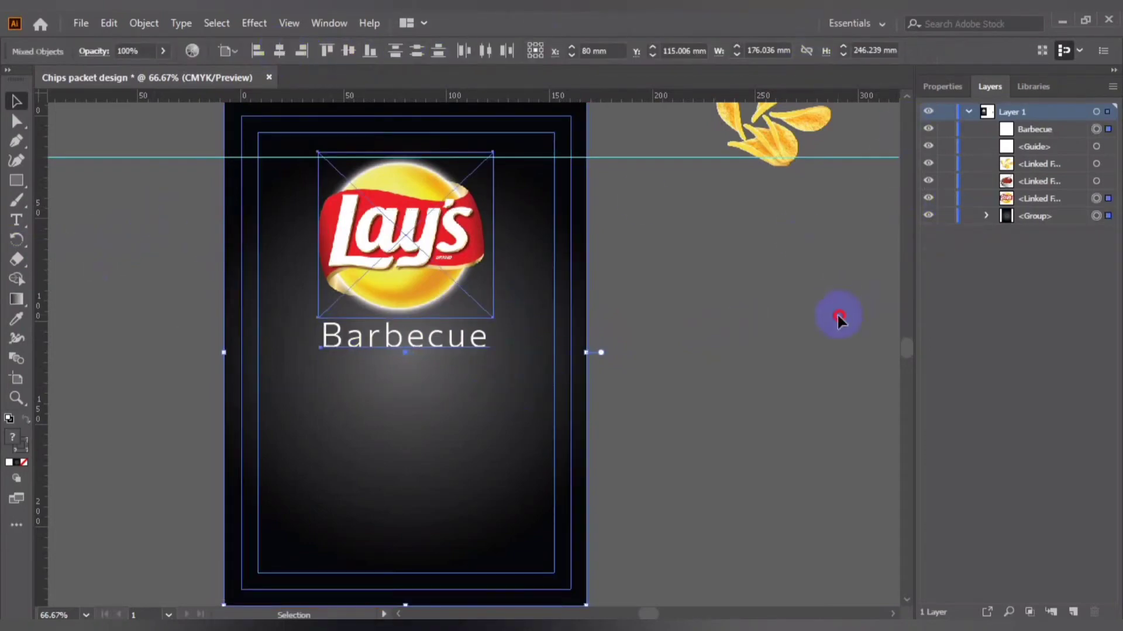
click(946, 215)
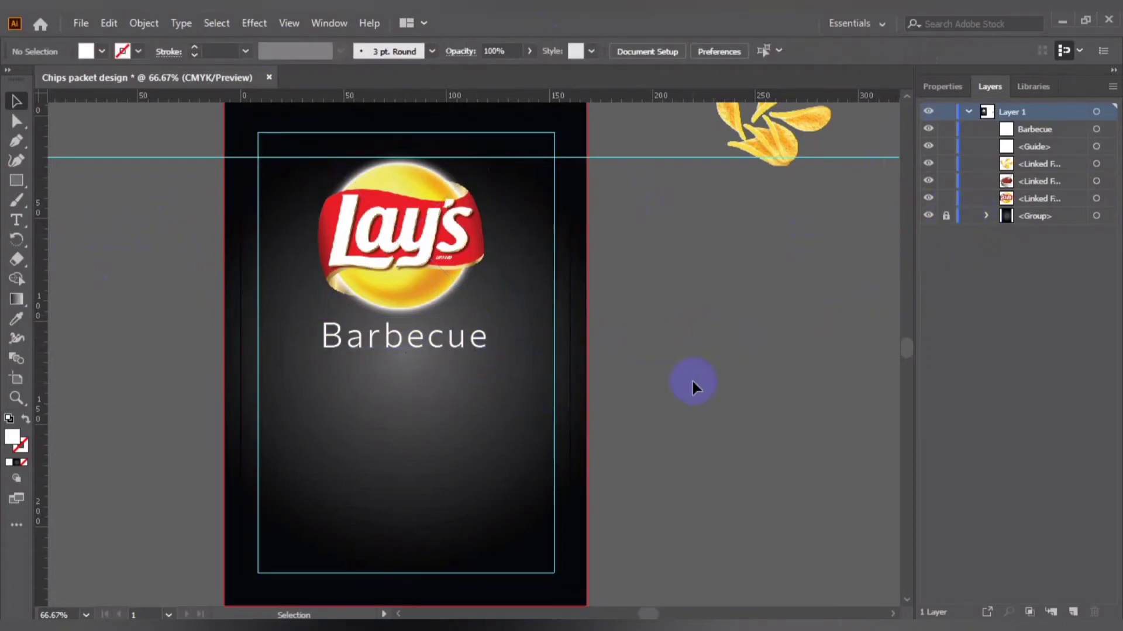
scroll(691, 379, down, 2)
scroll(691, 379, up, 1)
scroll(678, 385, up, 1)
Bring the sauce bowl image onto the lower left of the packet.
key(ctrl+minus)
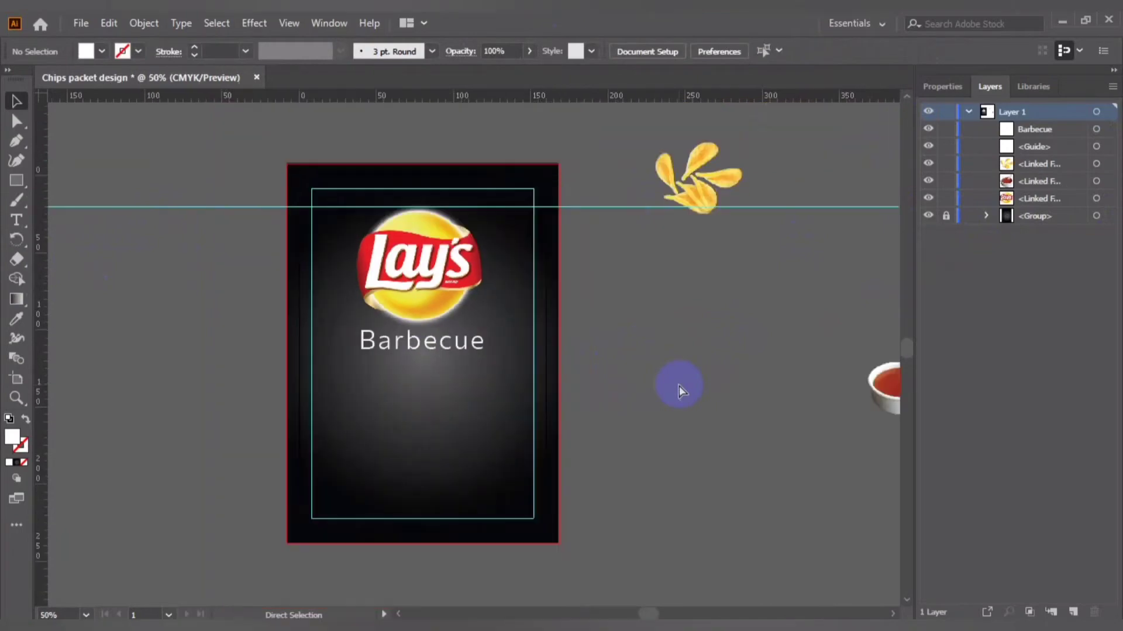
scroll(679, 386, down, 2)
mouse_move(894, 357)
mouse_down()
mouse_move(373, 378)
mouse_move(348, 413)
mouse_up()
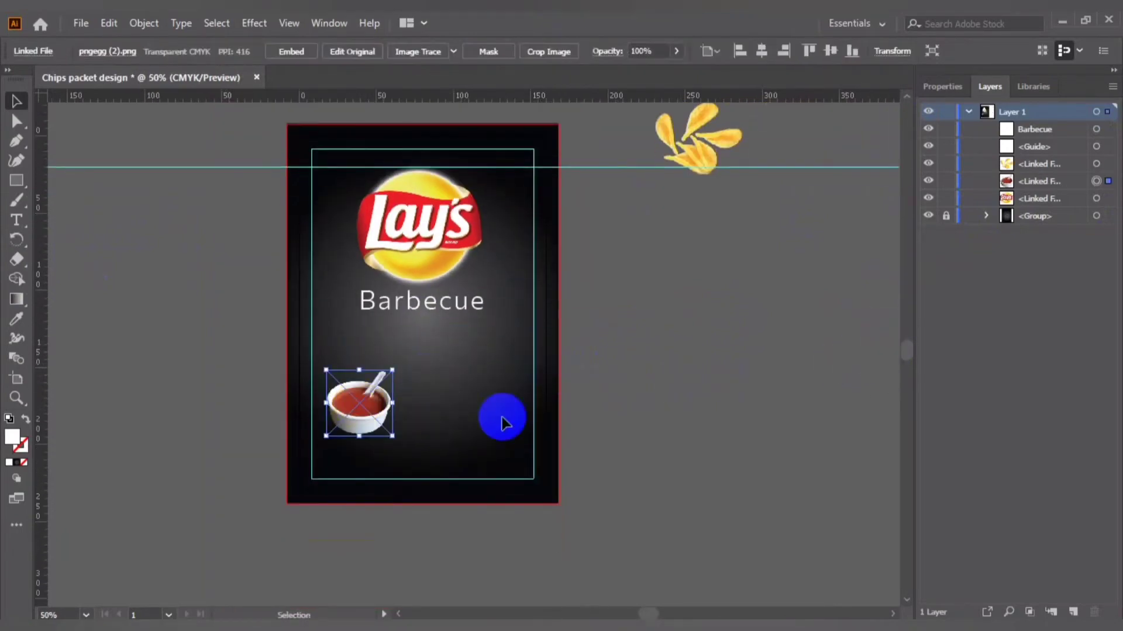
key(ctrl+plus)
scroll(619, 462, up, 2)
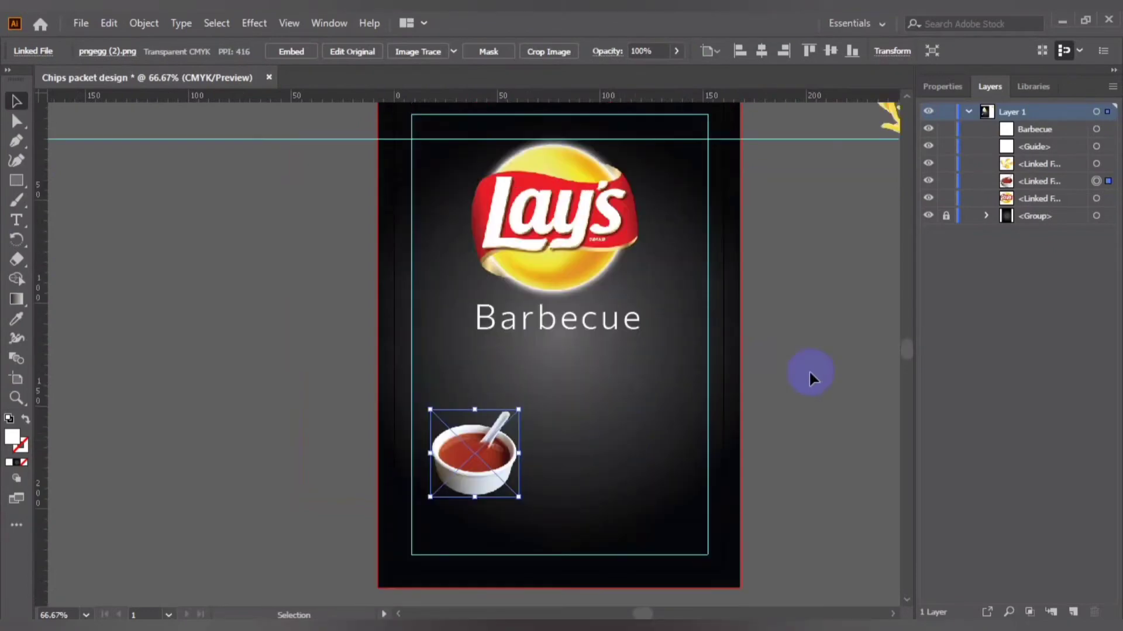
drag(810, 376, 709, 390)
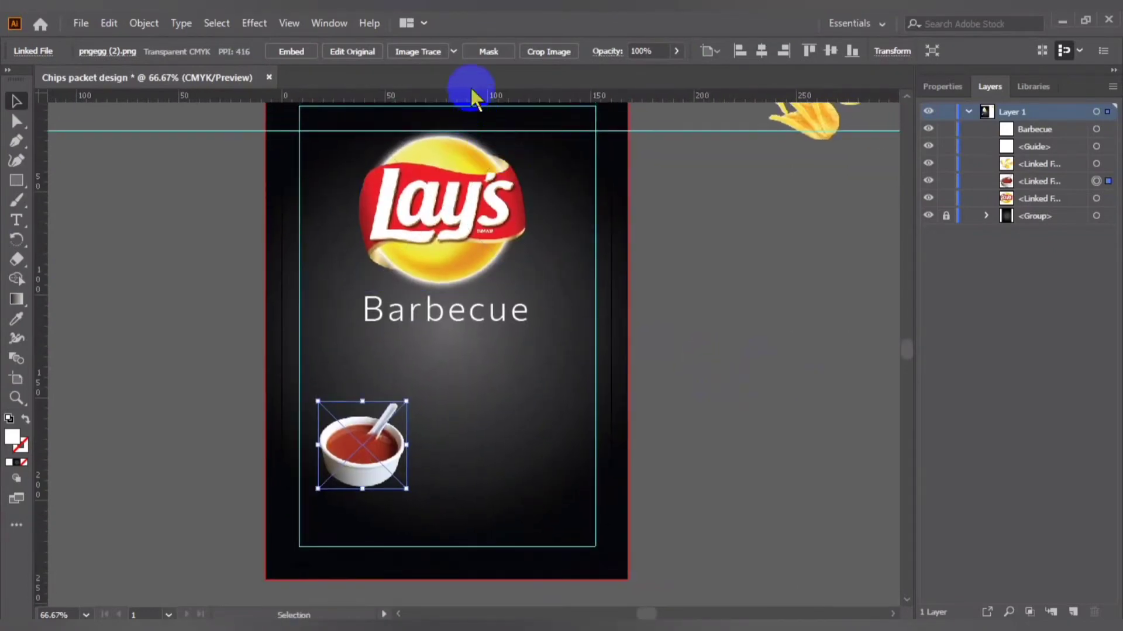
Add a horizontal guide near the bottom of the packet.
drag(470, 97, 488, 527)
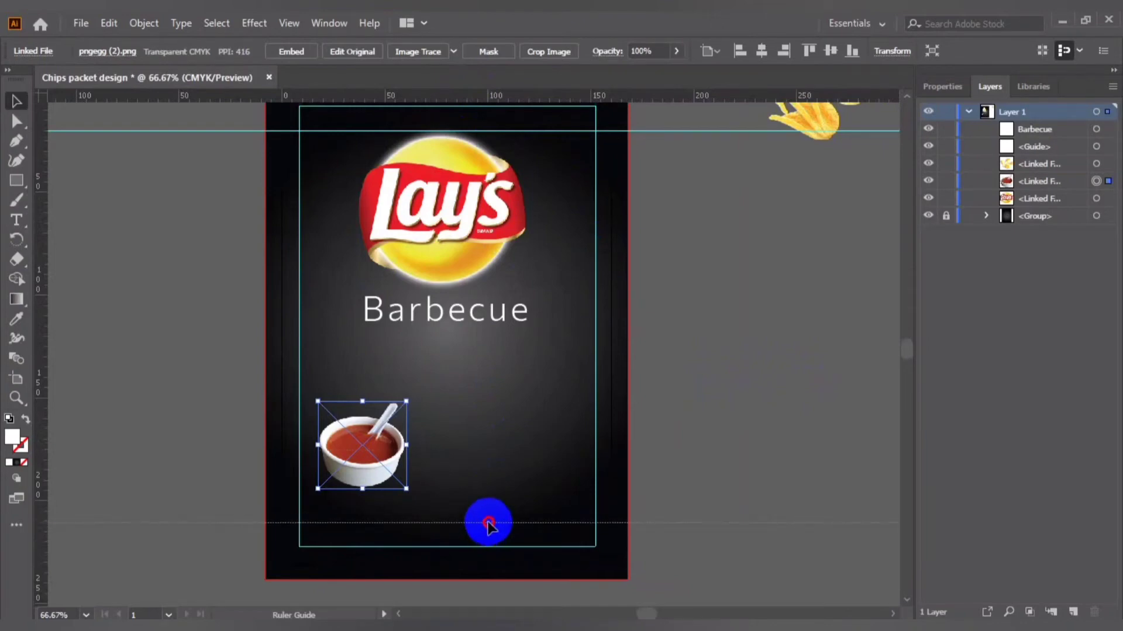
drag(489, 525, 489, 522)
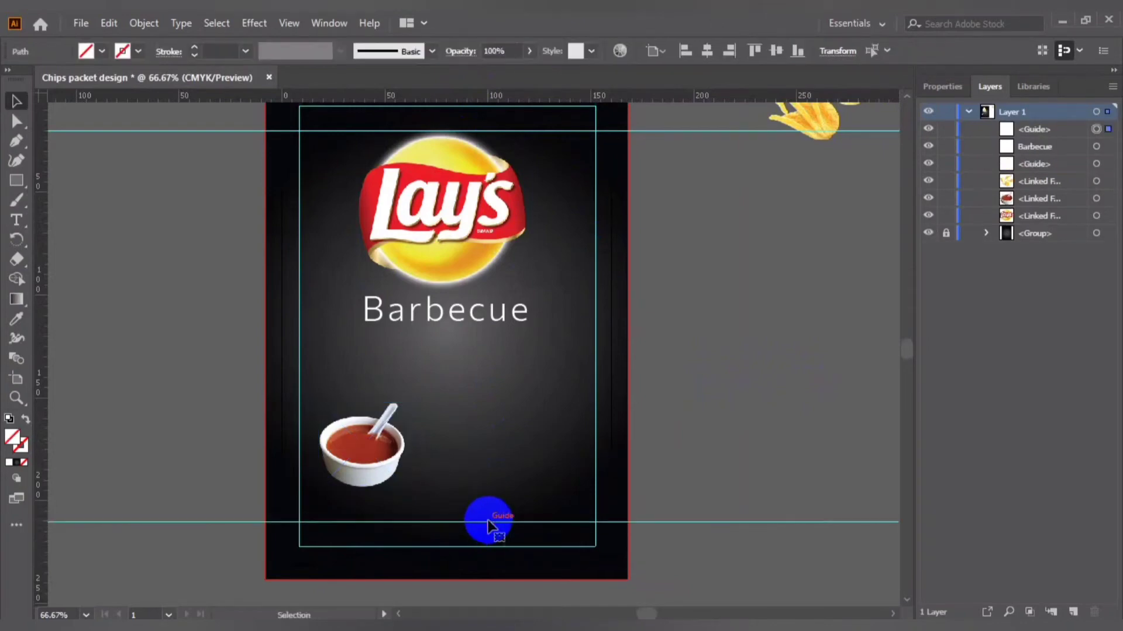
click(768, 438)
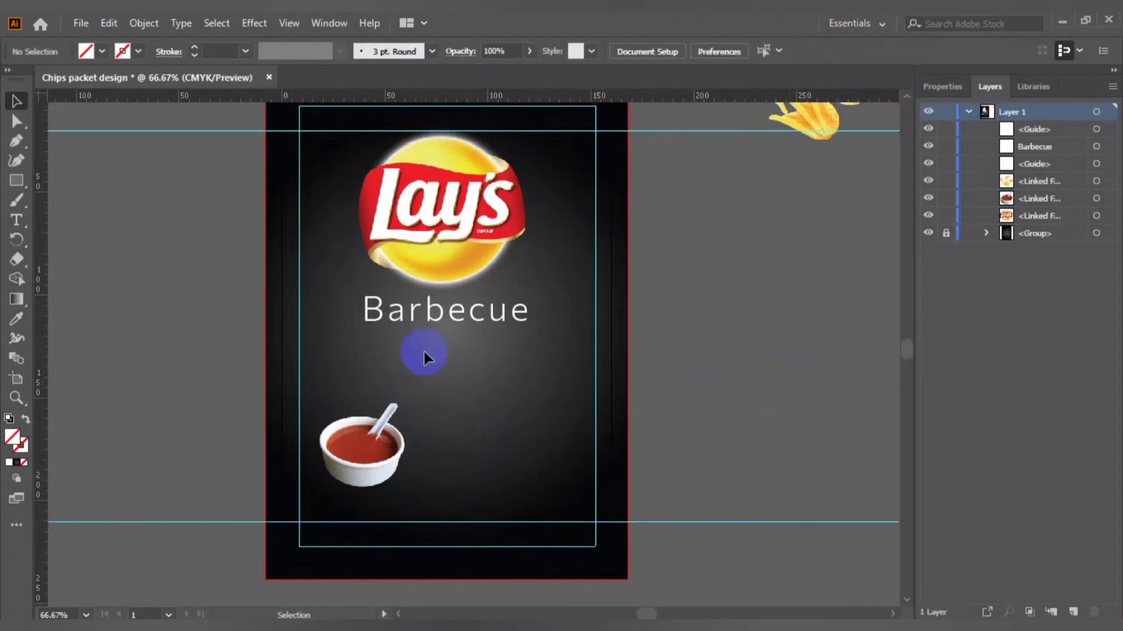
Enlarge the sauce bowl and nudge it down onto the bottom guide.
click(358, 445)
drag(407, 402, 488, 349)
drag(396, 459, 401, 443)
key(Down)
key(Down)
key(Down)
key(Down)
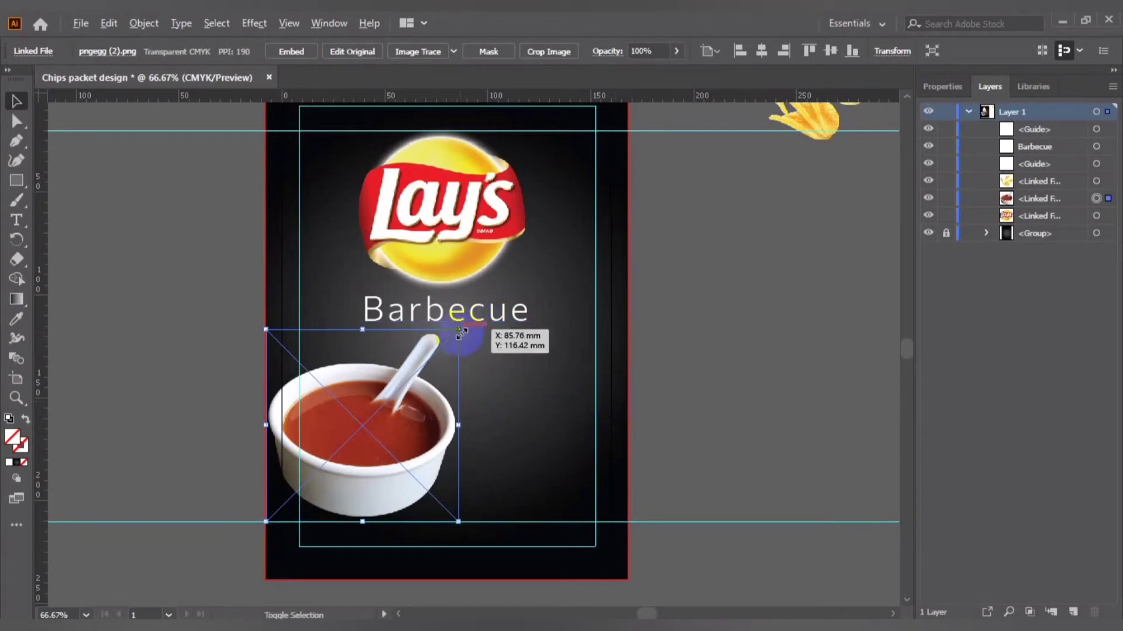
drag(460, 334, 479, 321)
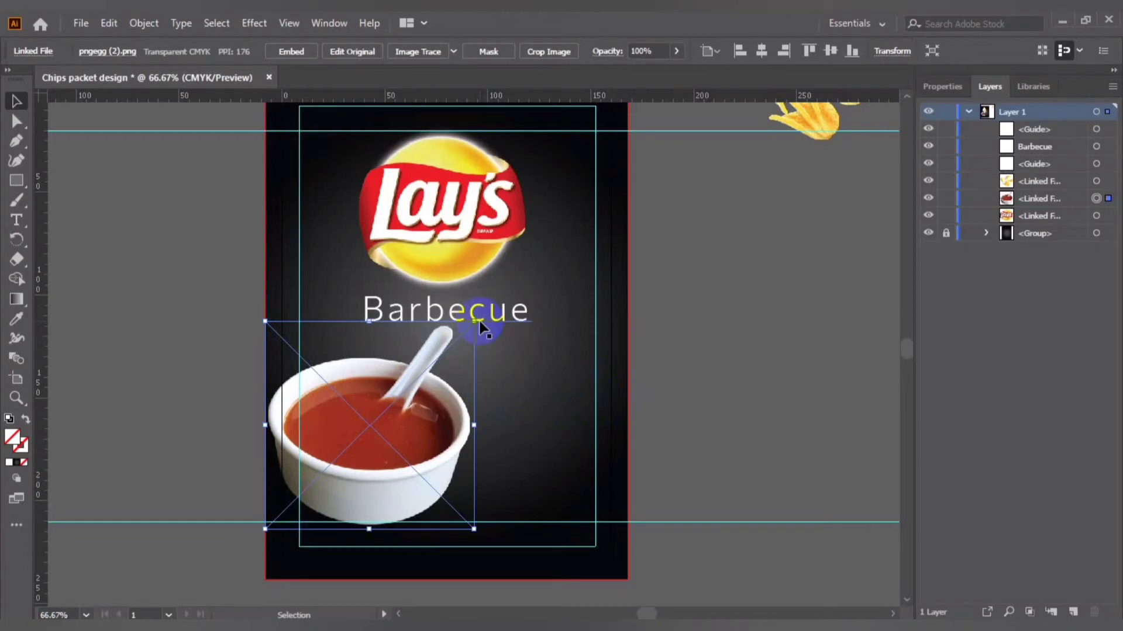
key(Up)
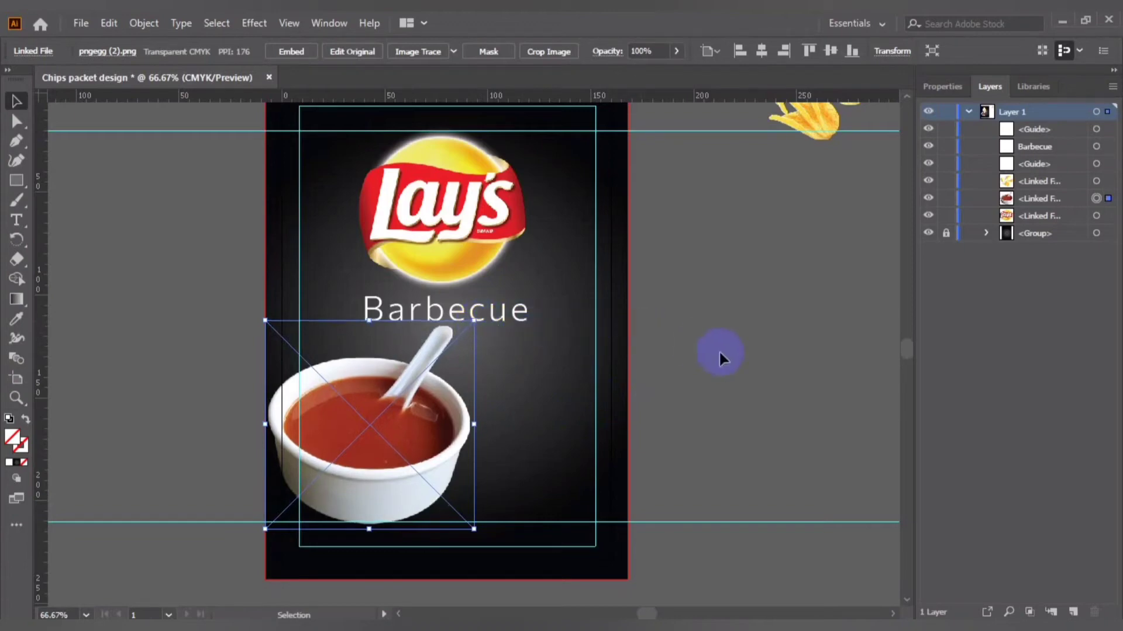
key(Down)
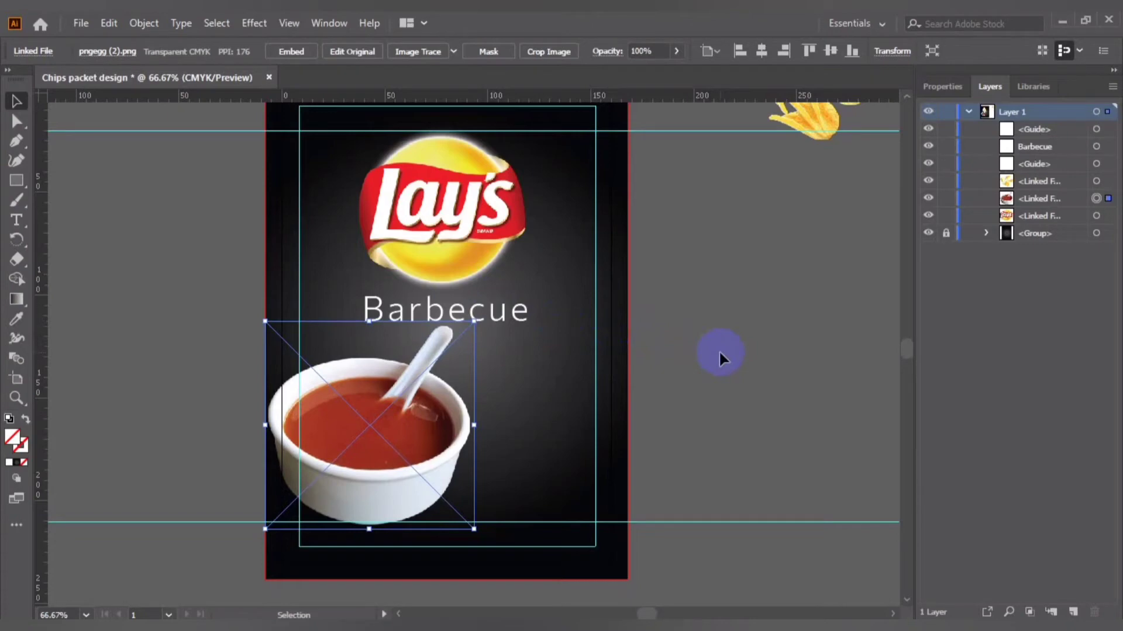
key(Down)
key(Down)
key(Down)
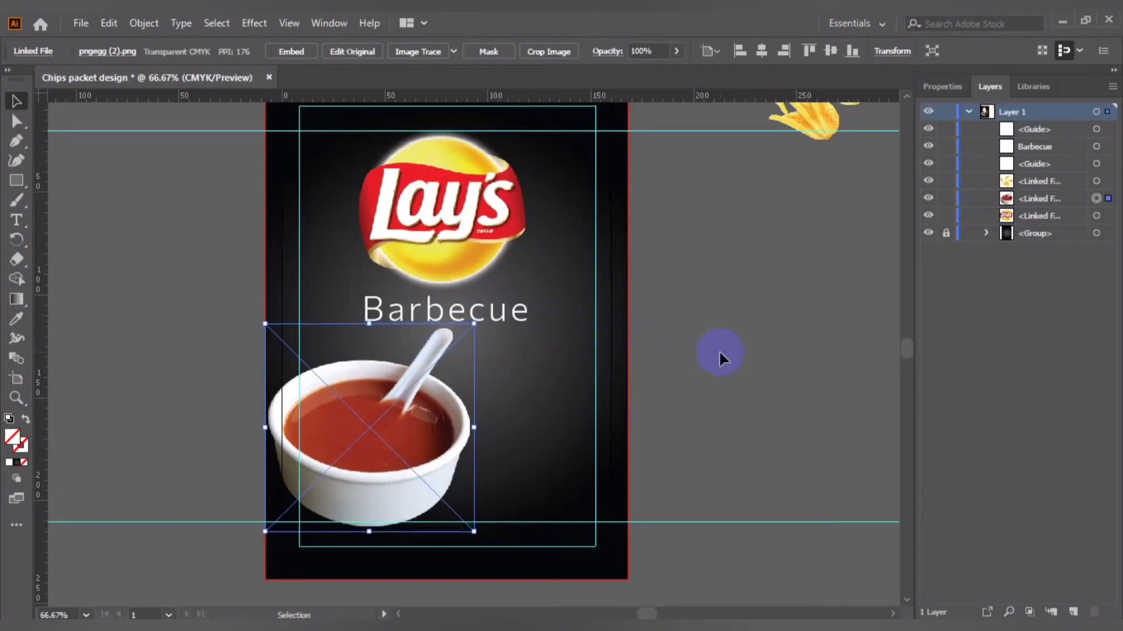
click(718, 350)
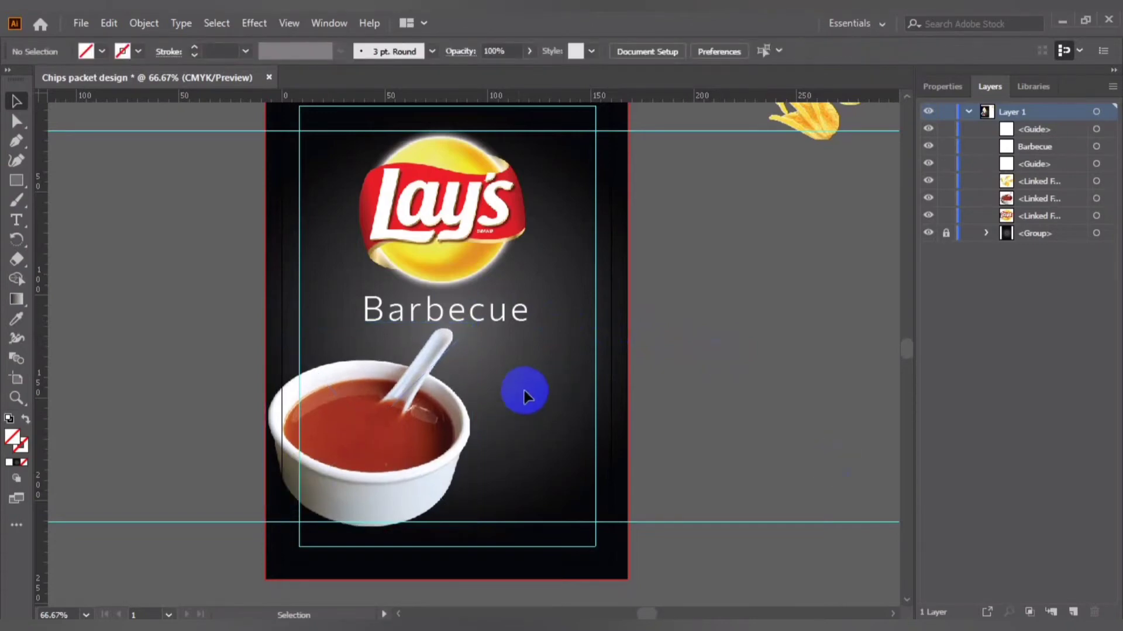
Move the chips image onto the packet beside the bowl and enlarge it.
key(ctrl+minus)
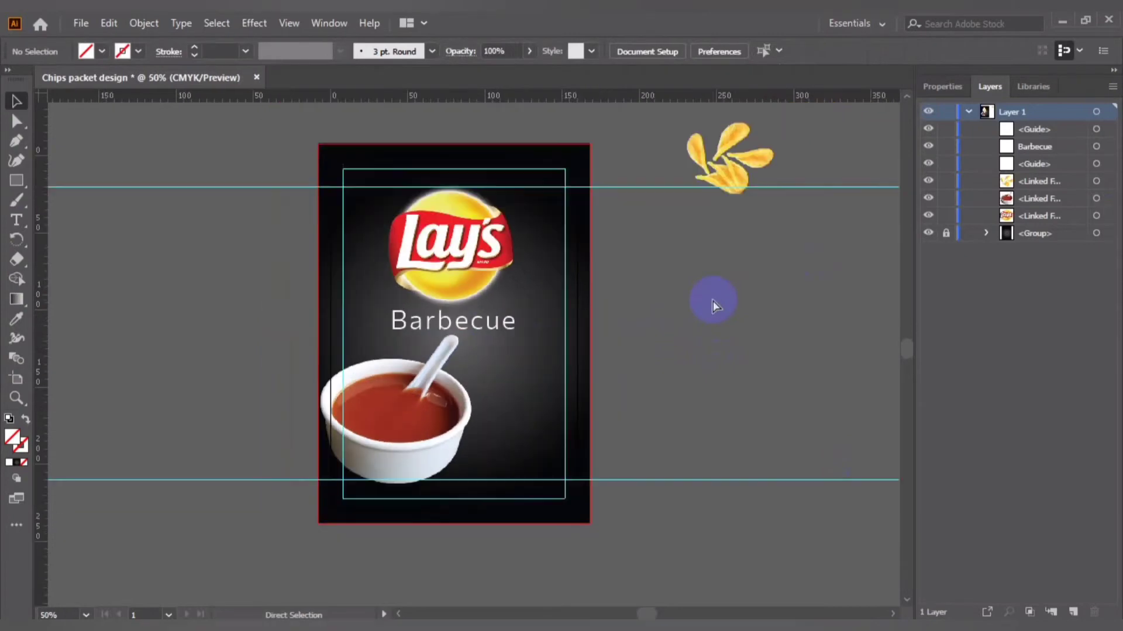
click(718, 170)
drag(721, 169, 490, 396)
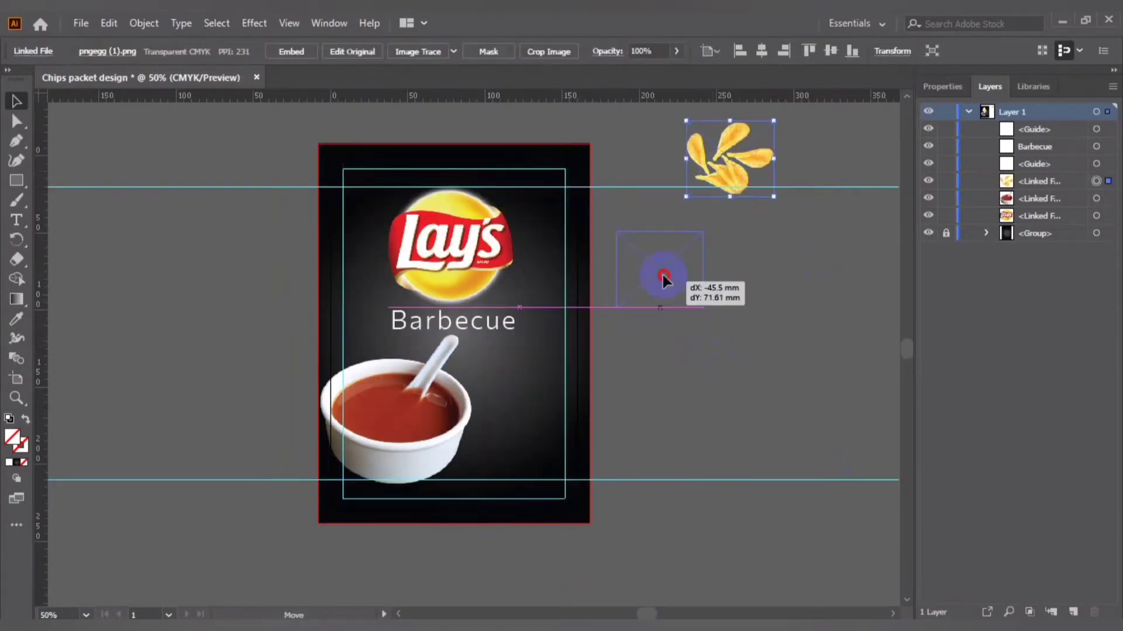
key(ctrl+plus)
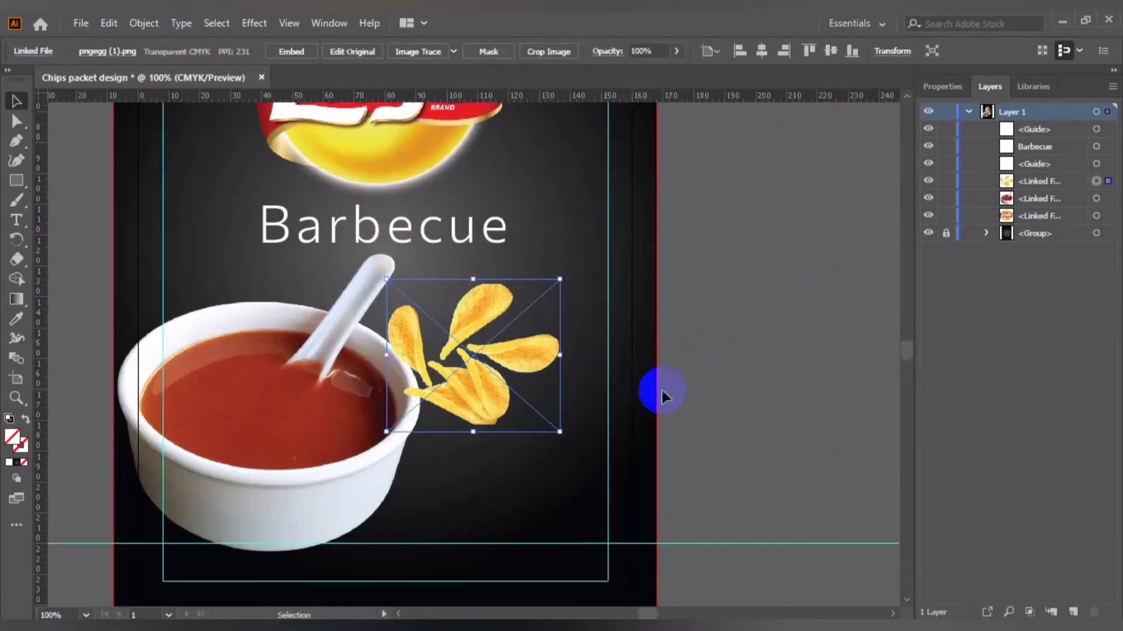
key(ctrl+plus)
mouse_move(560, 277)
mouse_down()
mouse_move(626, 235)
mouse_move(660, 191)
mouse_up()
drag(493, 412, 490, 437)
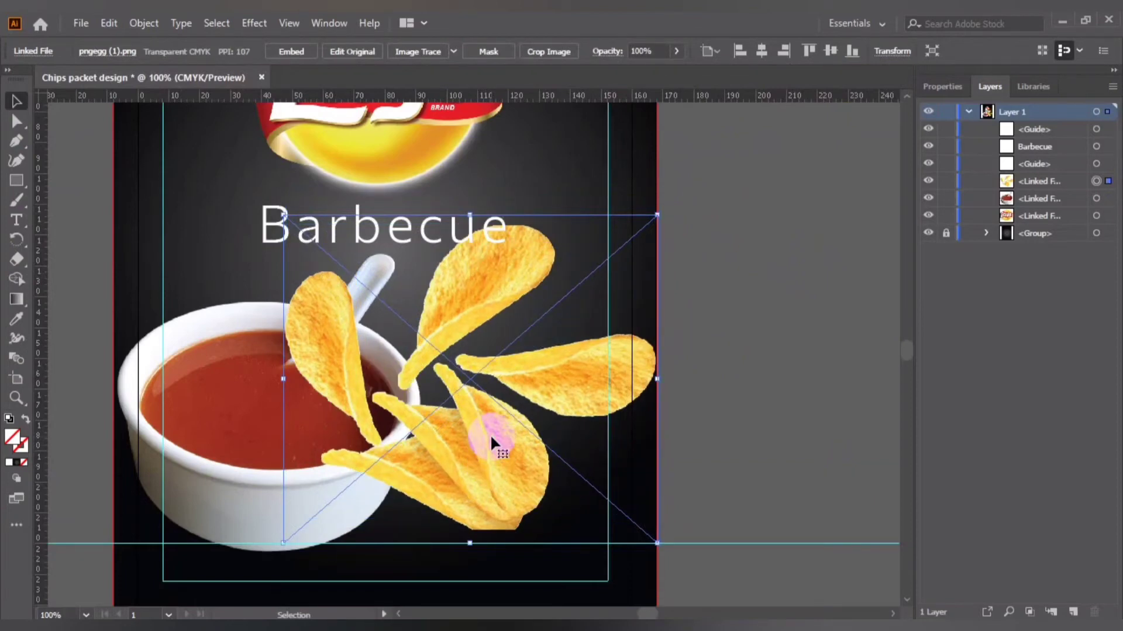
Shift the chips slightly left and enlarge them to the packet's right edge.
click(383, 436)
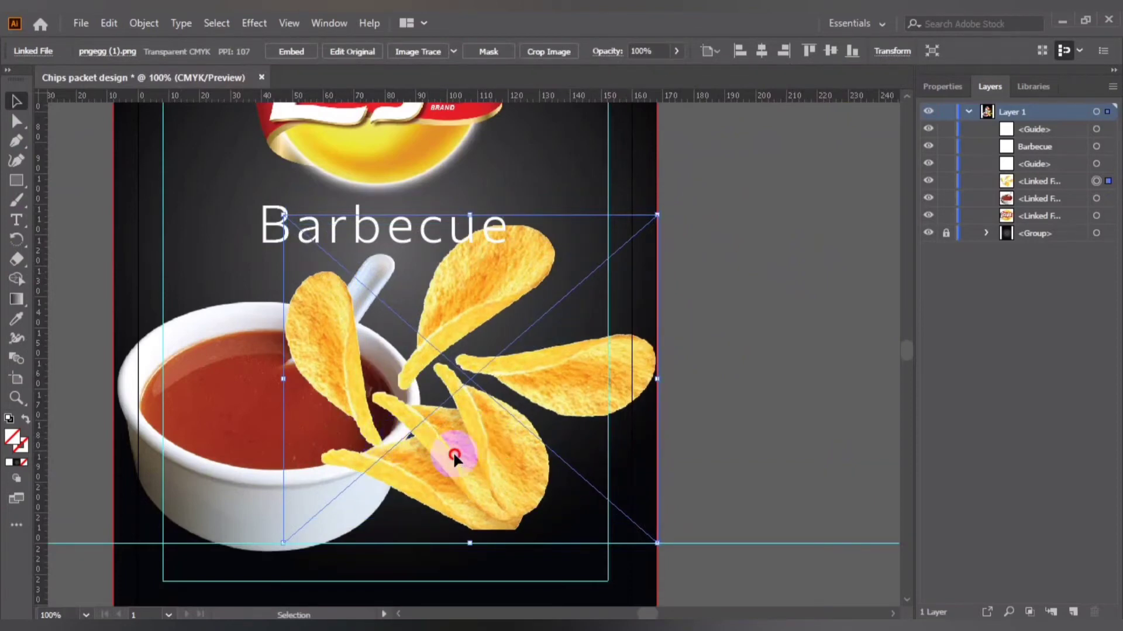
drag(539, 409, 514, 409)
drag(632, 216, 646, 202)
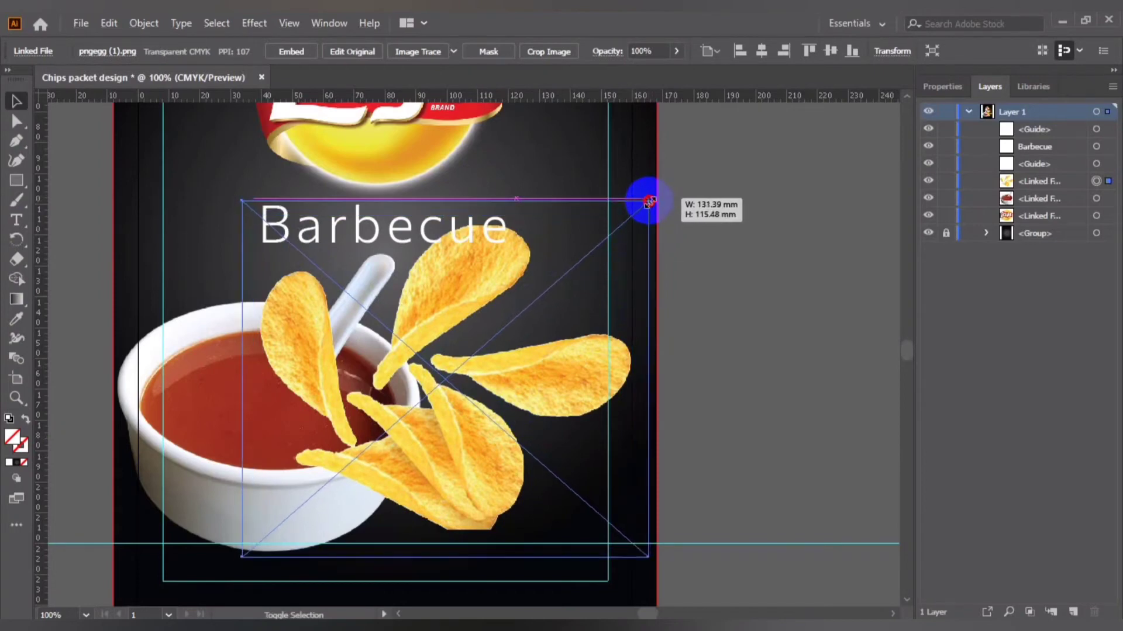
drag(646, 201, 649, 207)
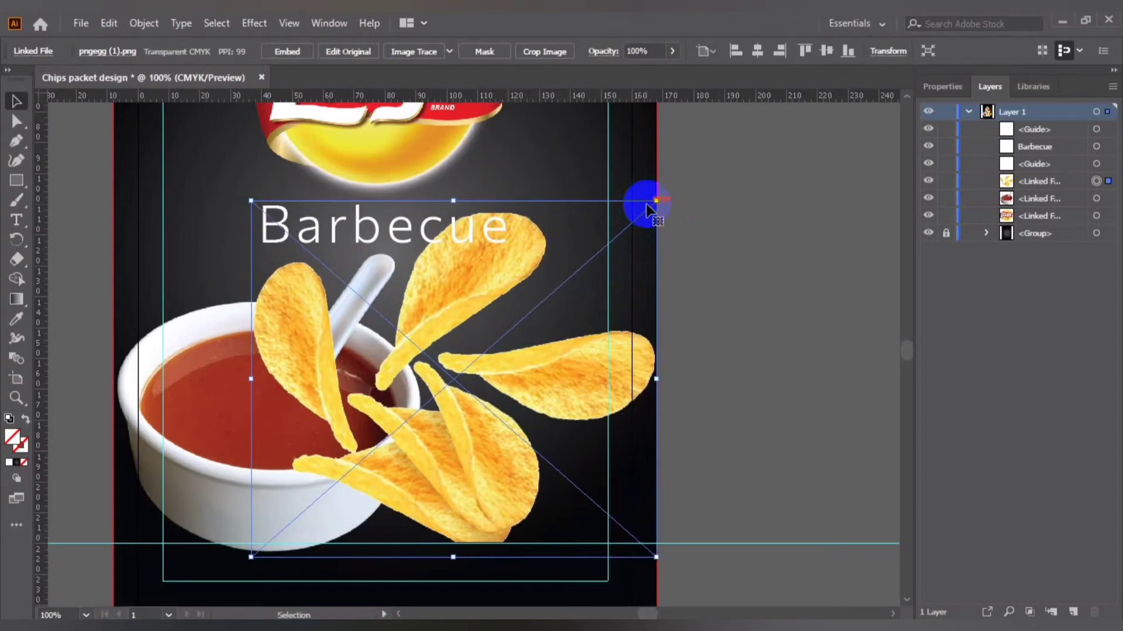
click(784, 379)
Bring the sauce bowl in front of the chips with Ctrl+Shift+].
click(195, 420)
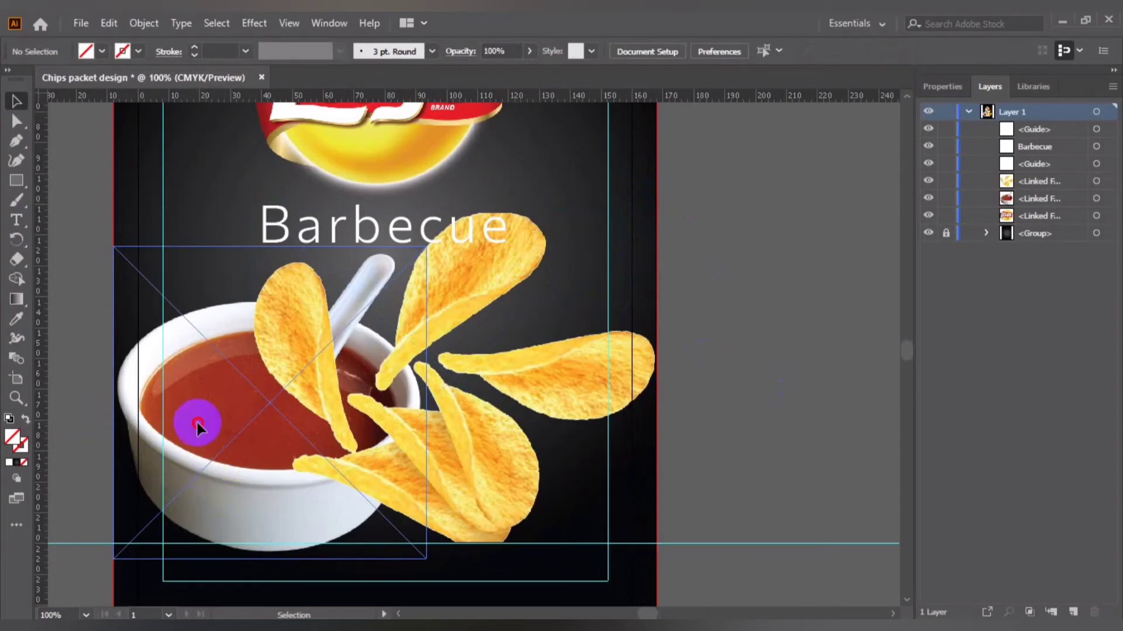
key(ctrl+shift+bracketright)
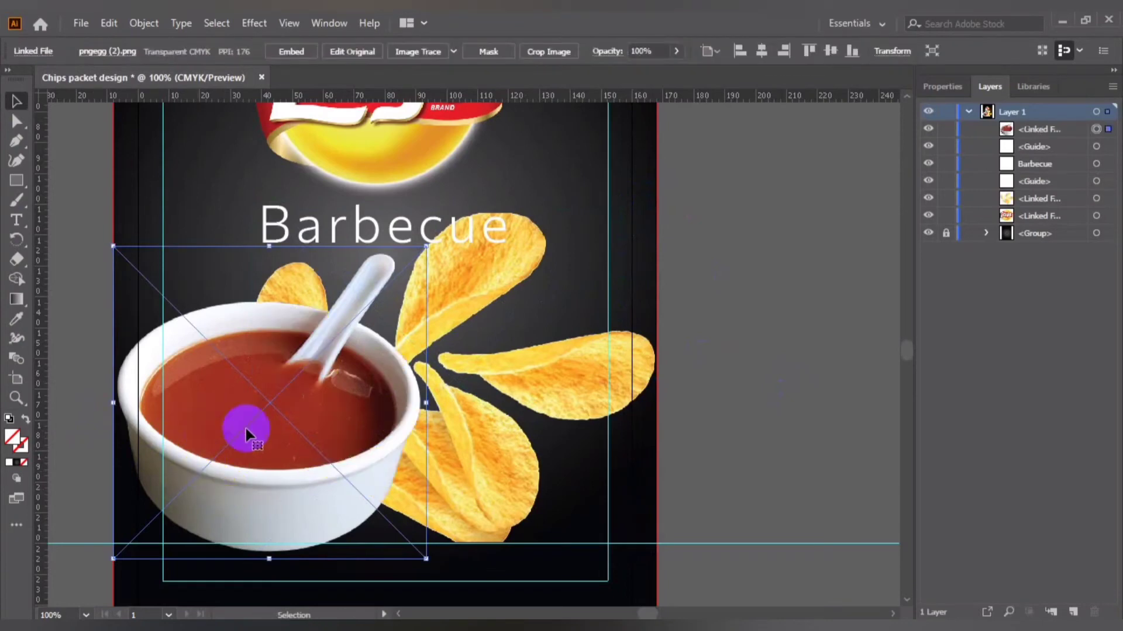
click(802, 333)
click(363, 231)
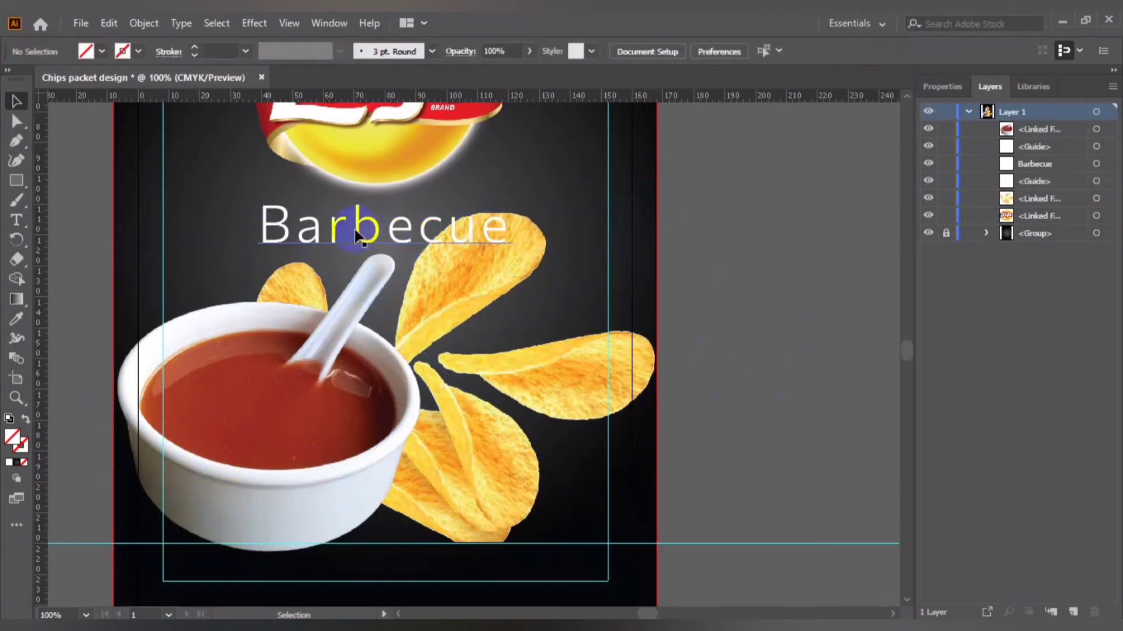
Apply an Effect > Stylize > Drop Shadow to 'Barbecue' with opacity 20%.
click(331, 25)
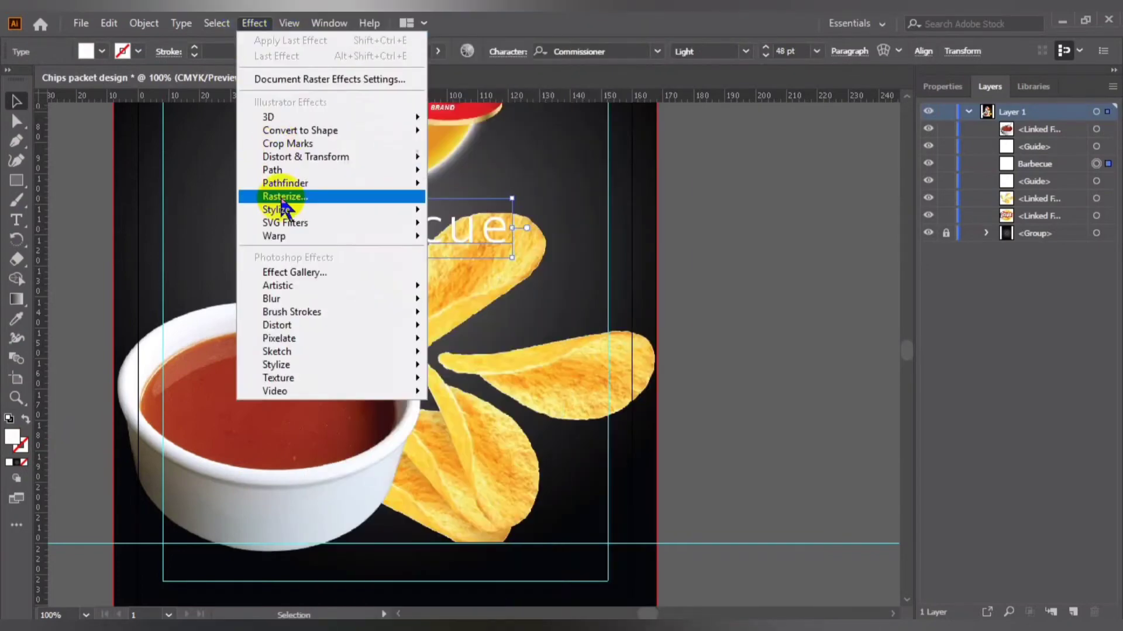
mouse_move(276, 209)
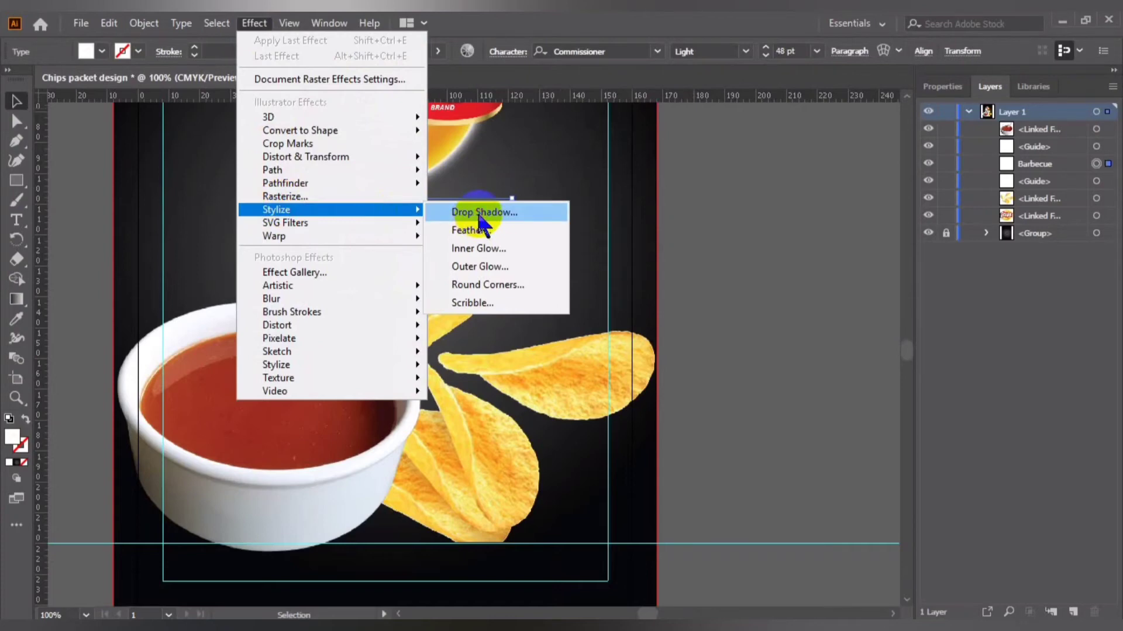
click(479, 212)
drag(552, 201, 719, 201)
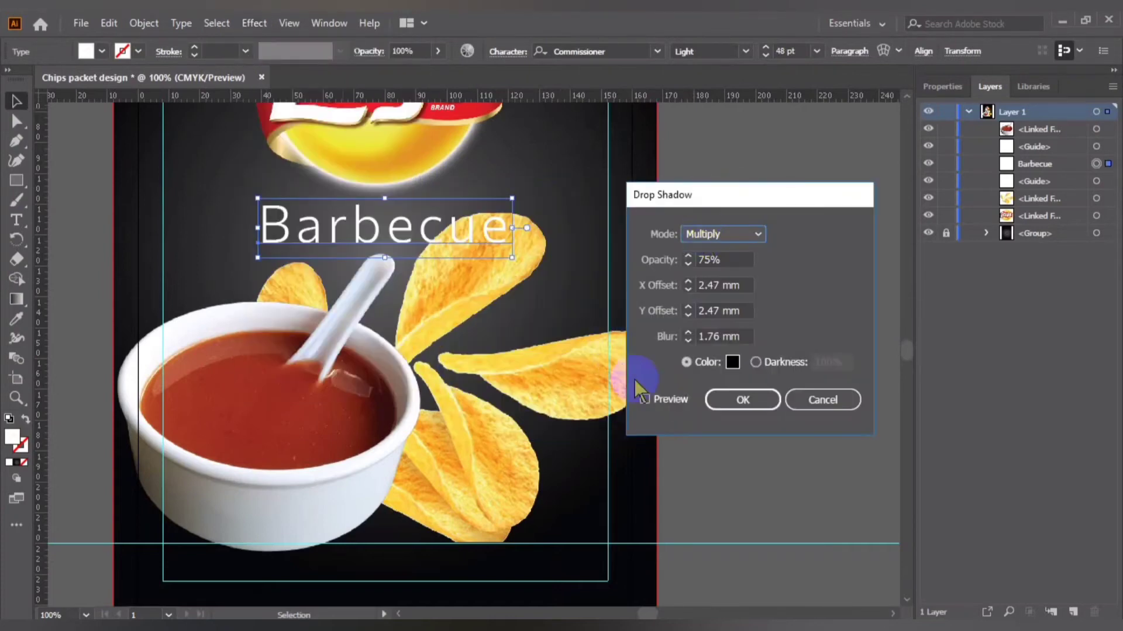
click(650, 399)
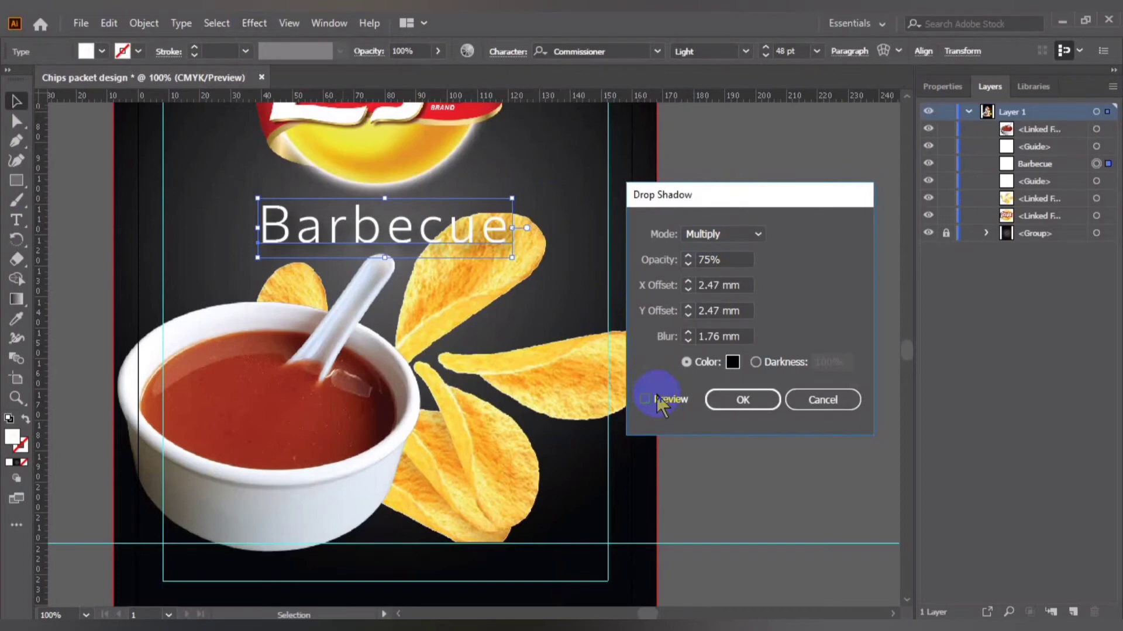
click(645, 399)
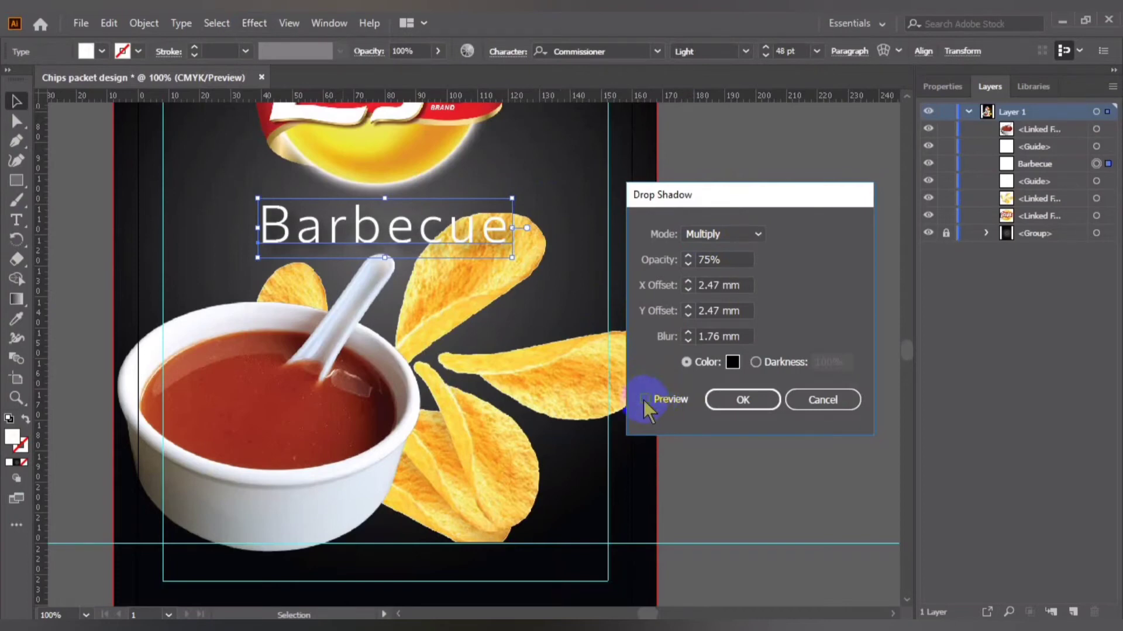
click(741, 260)
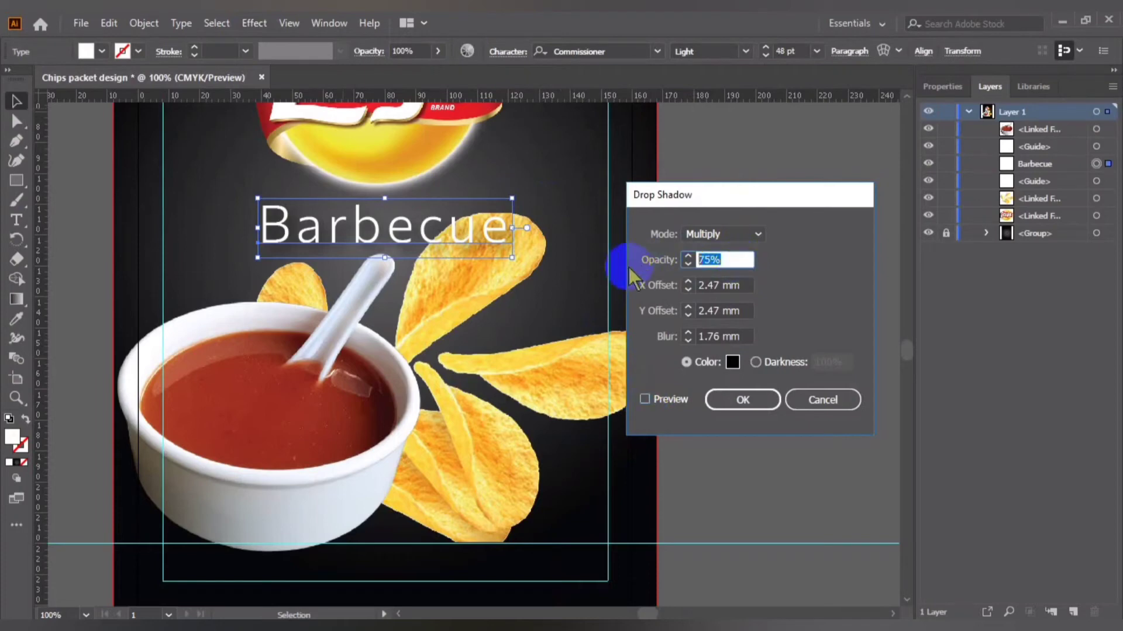
text(20)
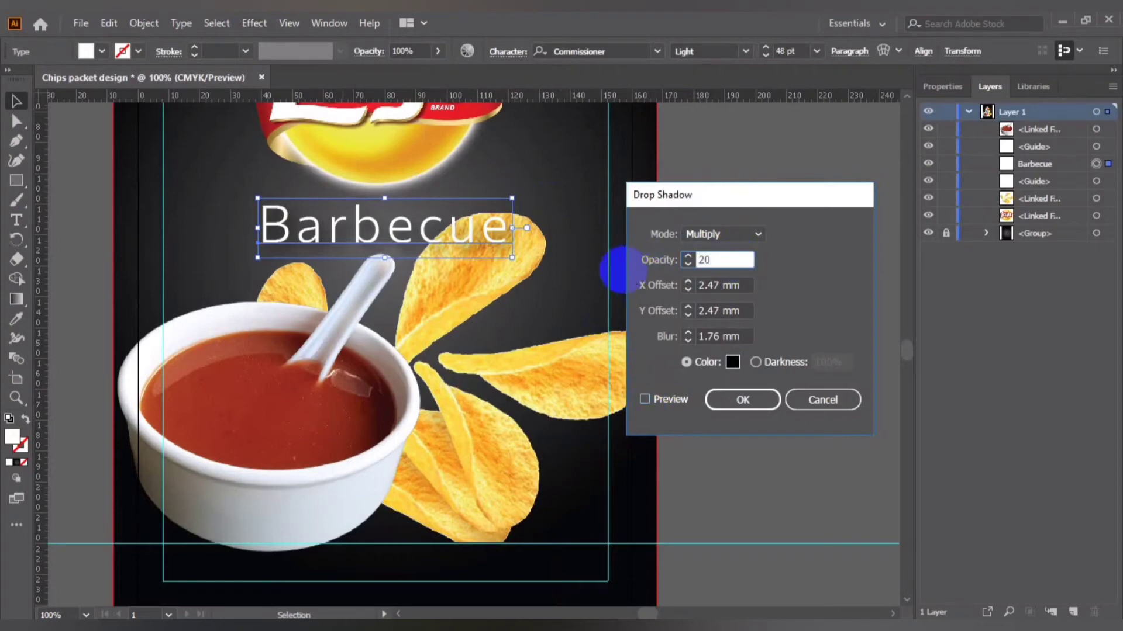
click(646, 399)
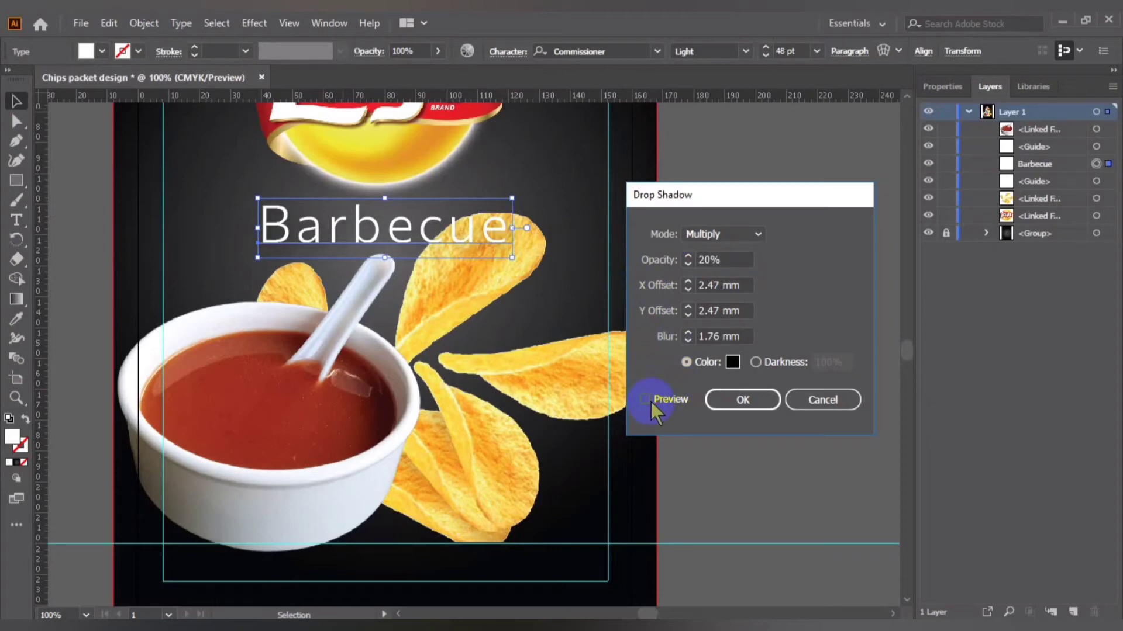
click(646, 400)
click(742, 400)
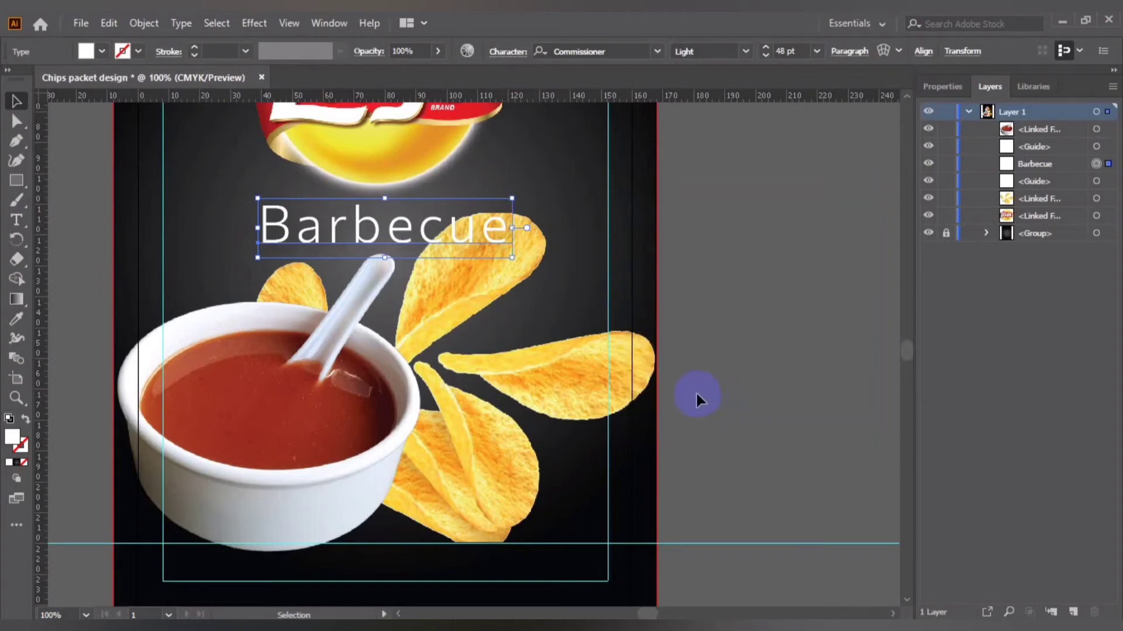
Zoom in and out to inspect the packet layout and the chips edge.
click(695, 392)
key(ctrl+minus)
key(ctrl+minus)
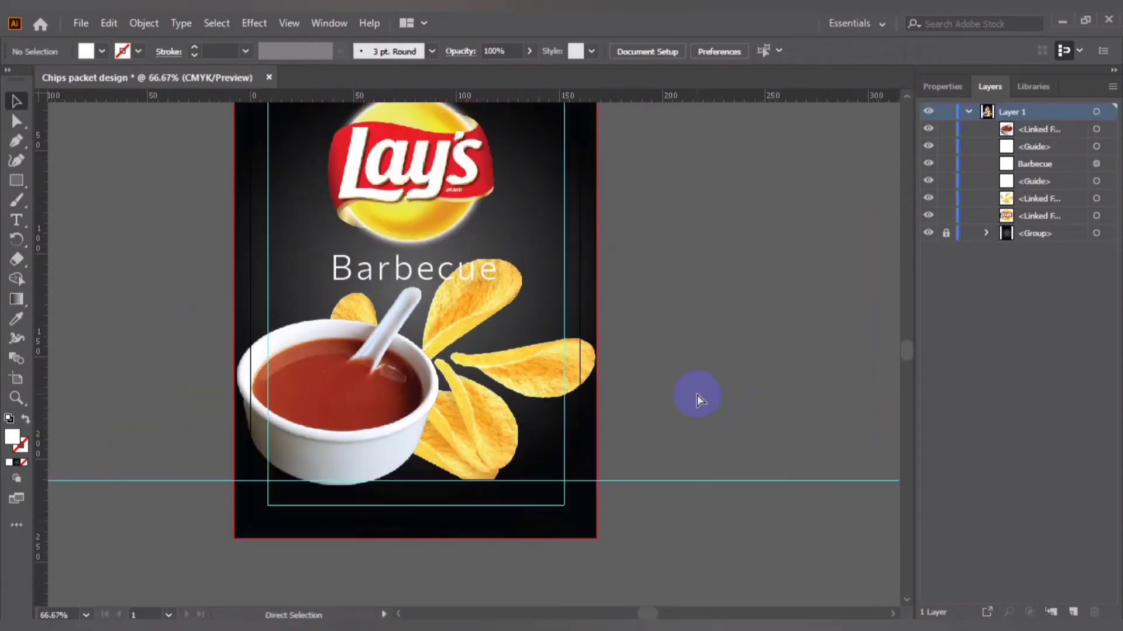
key(ctrl+plus)
key(ctrl+plus)
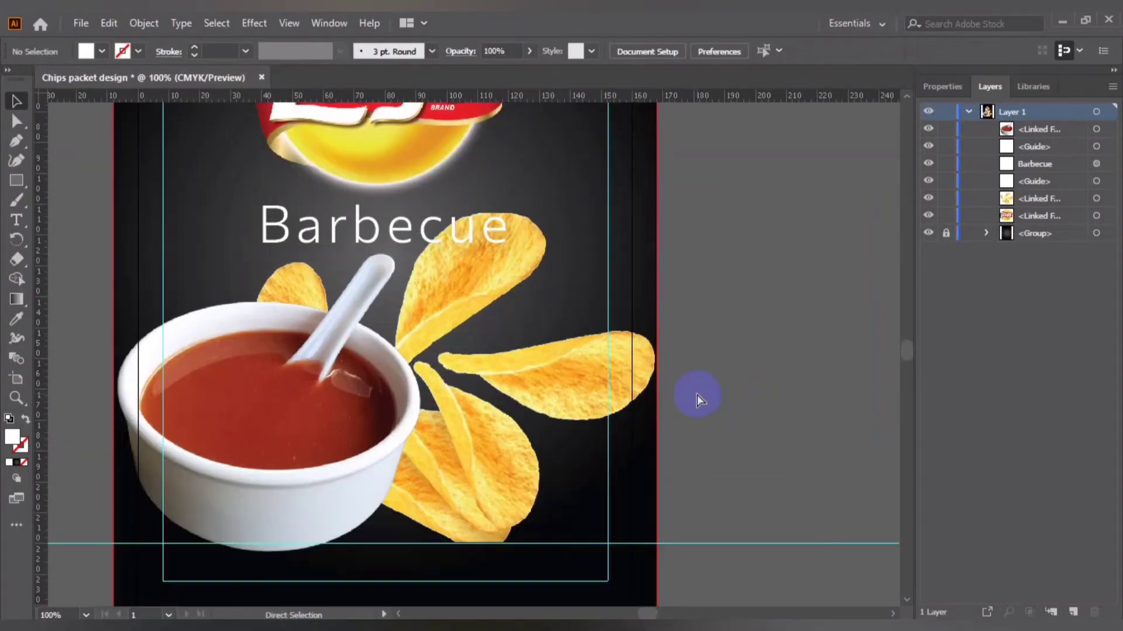
key(ctrl+plus)
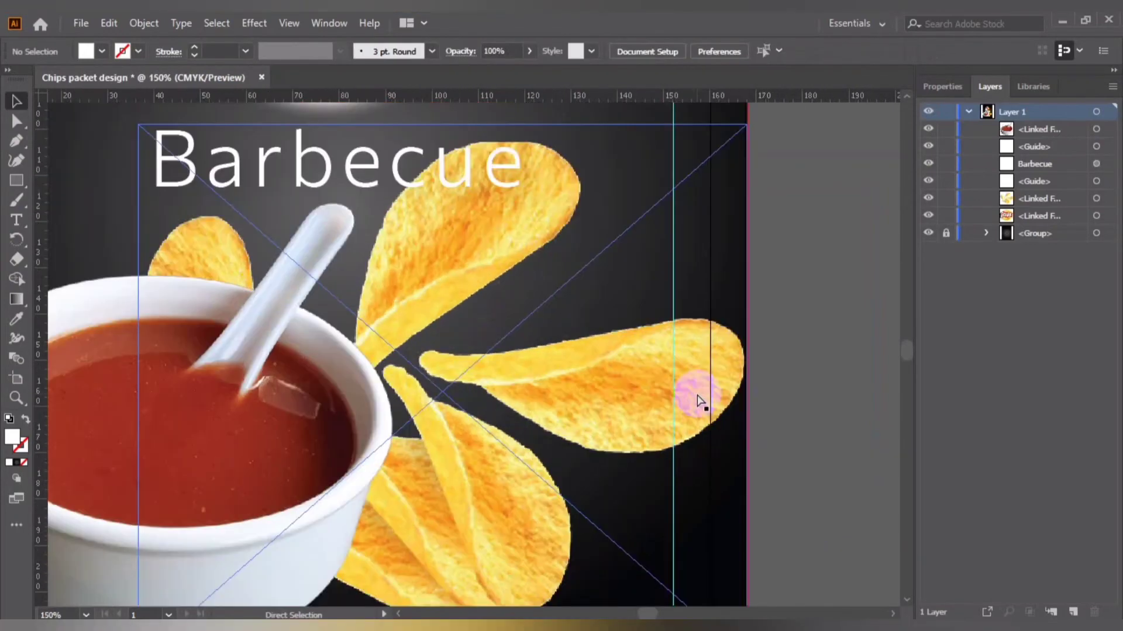
key(ctrl+minus)
key(ctrl+minus)
key(ctrl+plus)
key(ctrl+minus)
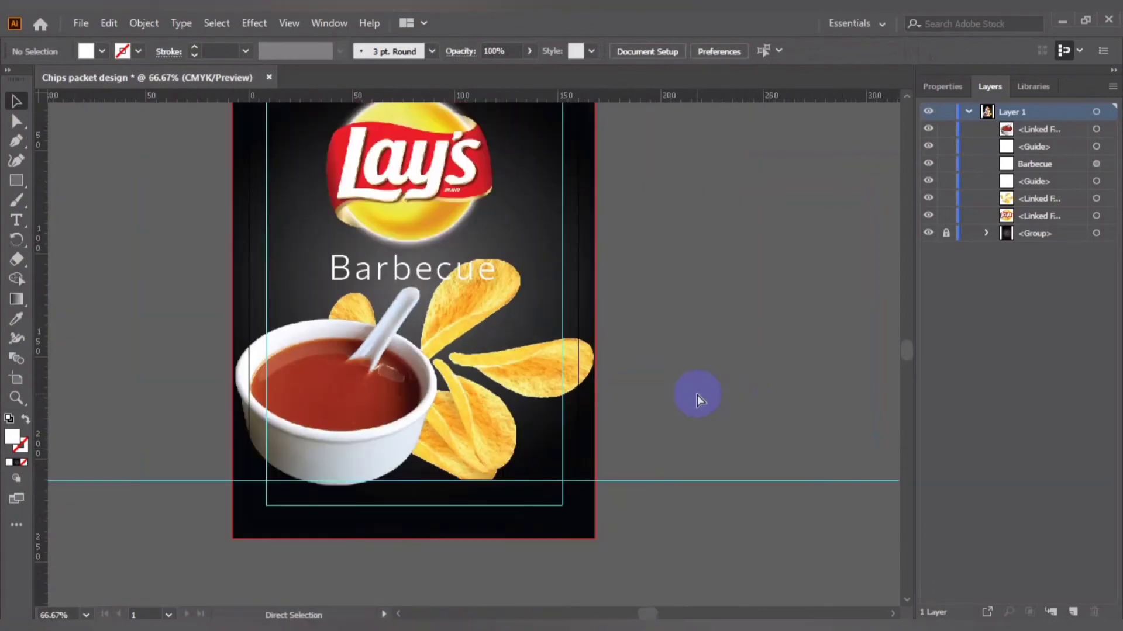
key(ctrl+plus)
key(ctrl+minus)
key(ctrl+minus)
key(ctrl+plus)
key(ctrl+minus)
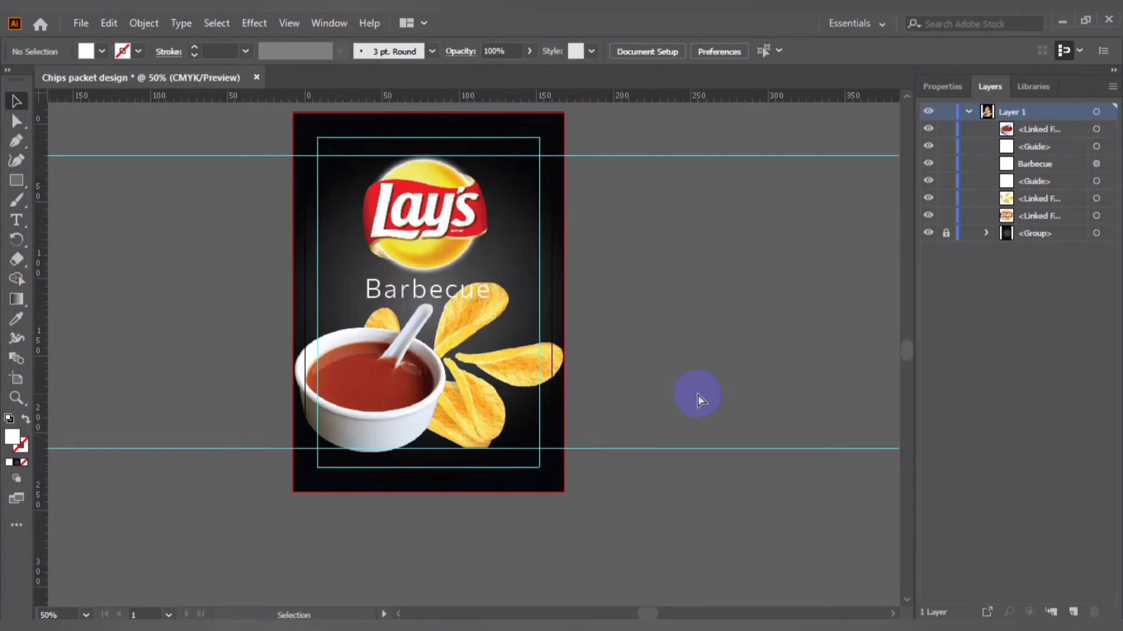
key(ctrl+plus)
key(ctrl+plus)
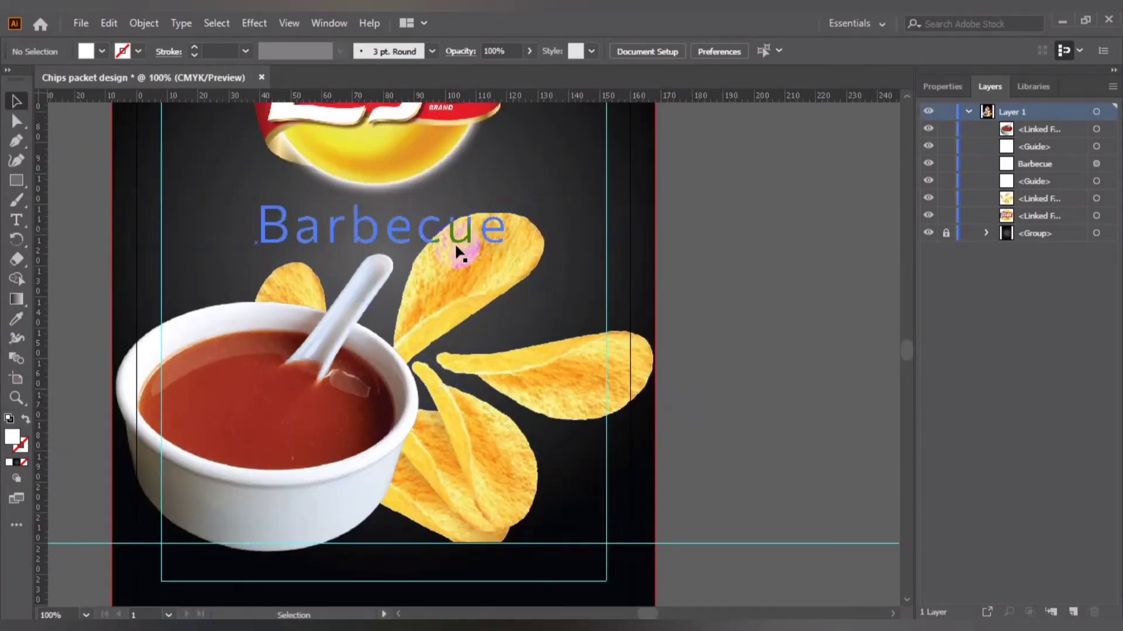
Nudge the Barbecue text up two steps, then zoom out to view the packet.
click(456, 242)
key(Up)
key(Up)
key(Up)
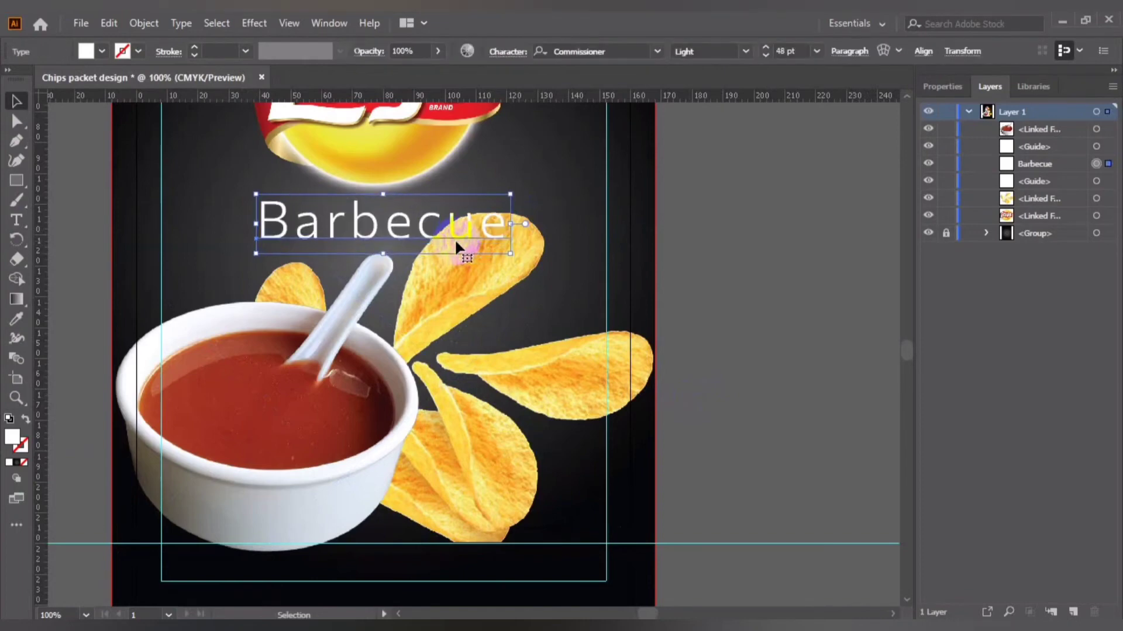
key(Up)
key(Up)
key(Up)
key(Up)
key(Up)
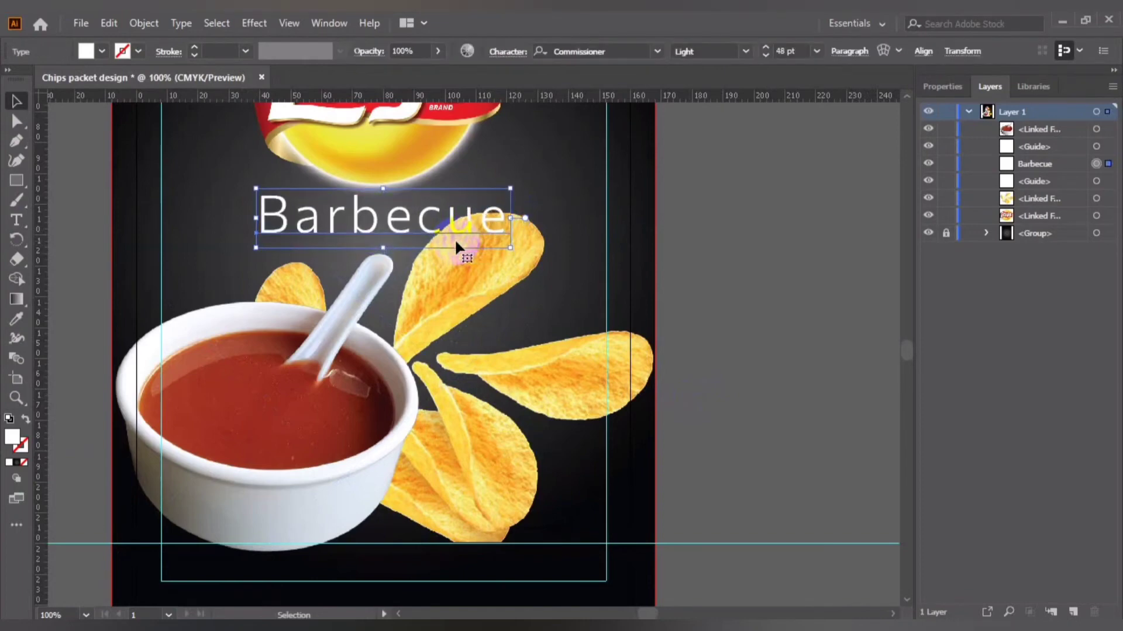
click(830, 293)
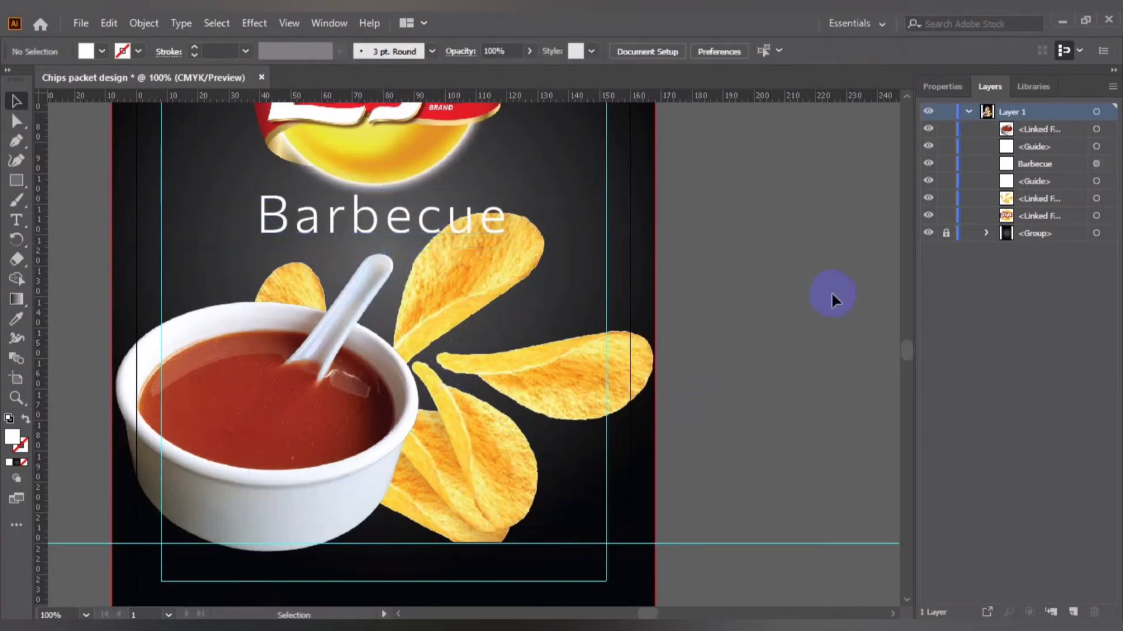
key(ctrl+minus)
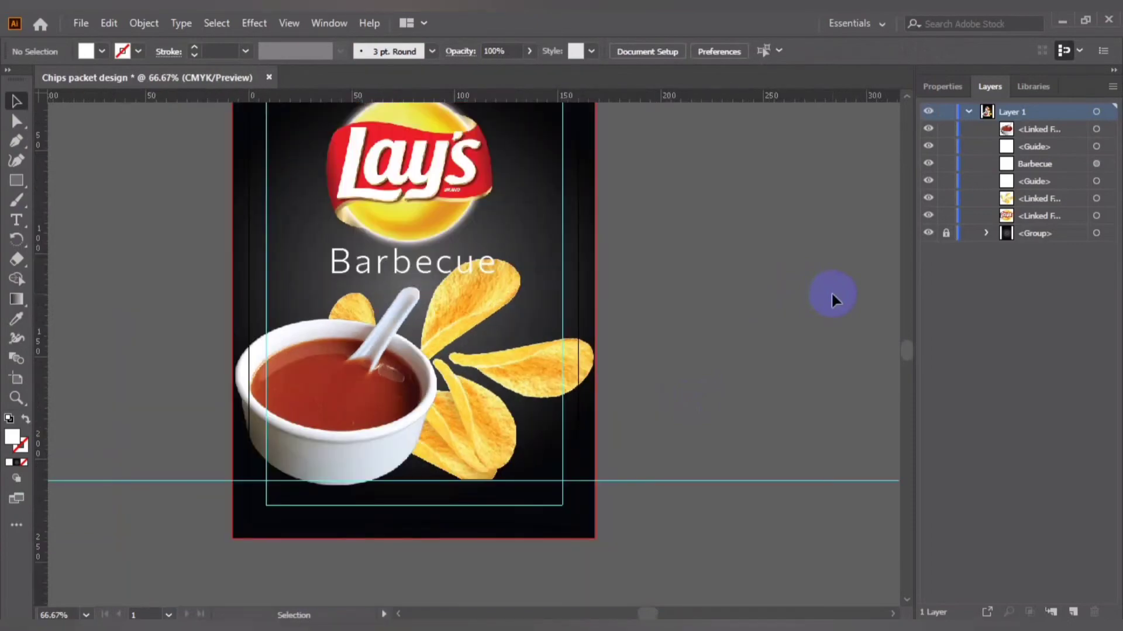
scroll(667, 363, up, 1)
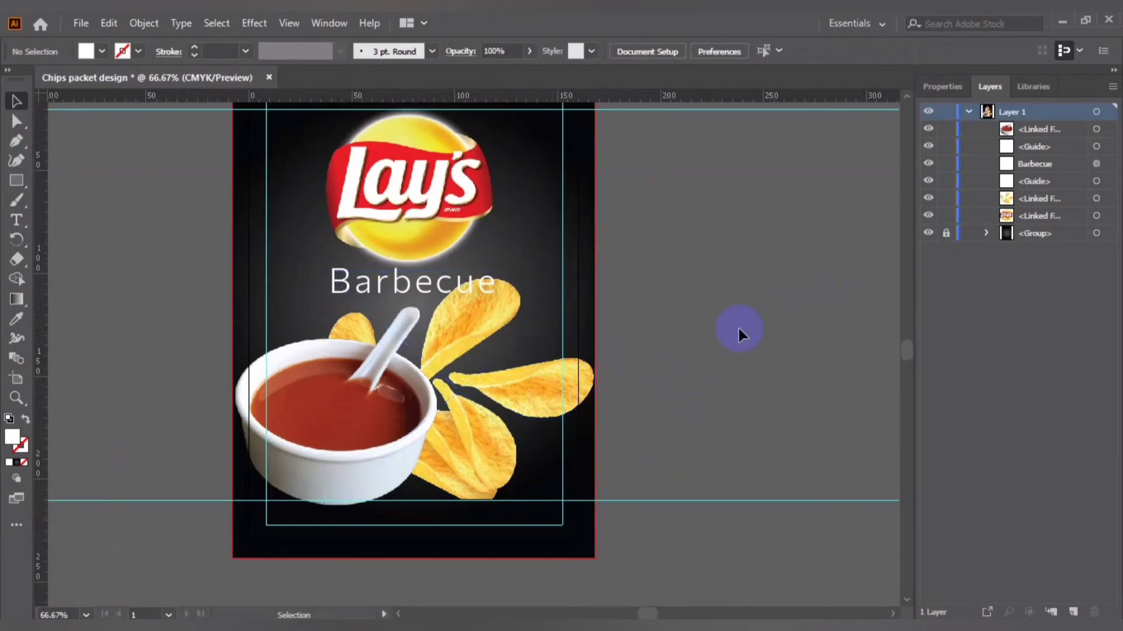
scroll(773, 301, up, 2)
Nudge the Lay's logo slightly higher with the arrow keys.
click(438, 255)
key(Up)
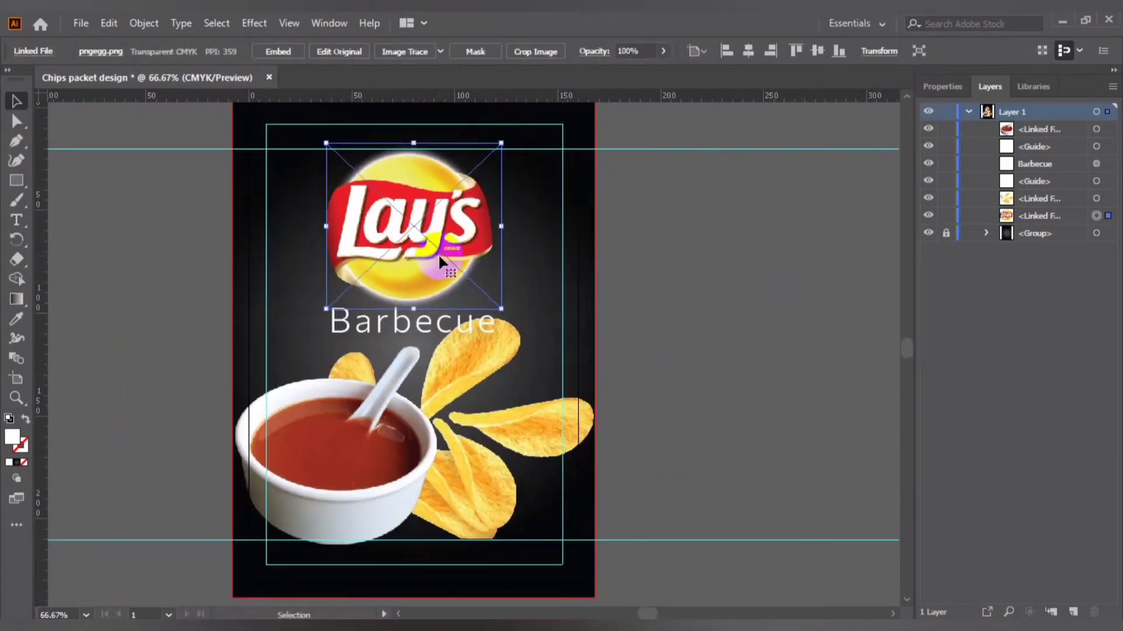
key(Up)
key(Up)
key(Up)
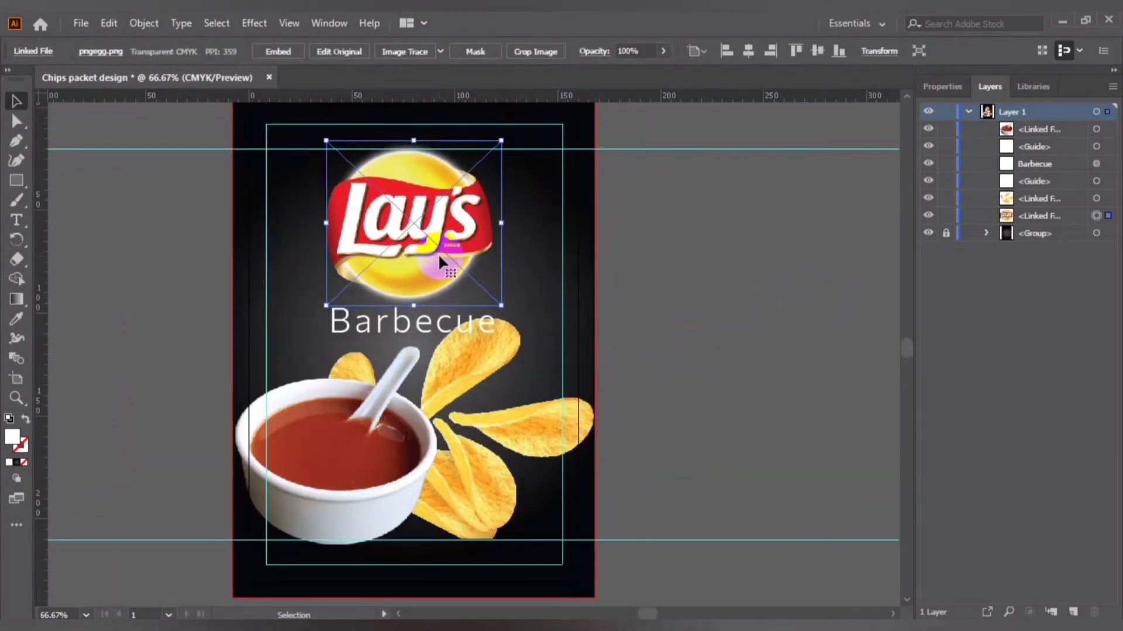
key(Down)
key(Up)
click(550, 365)
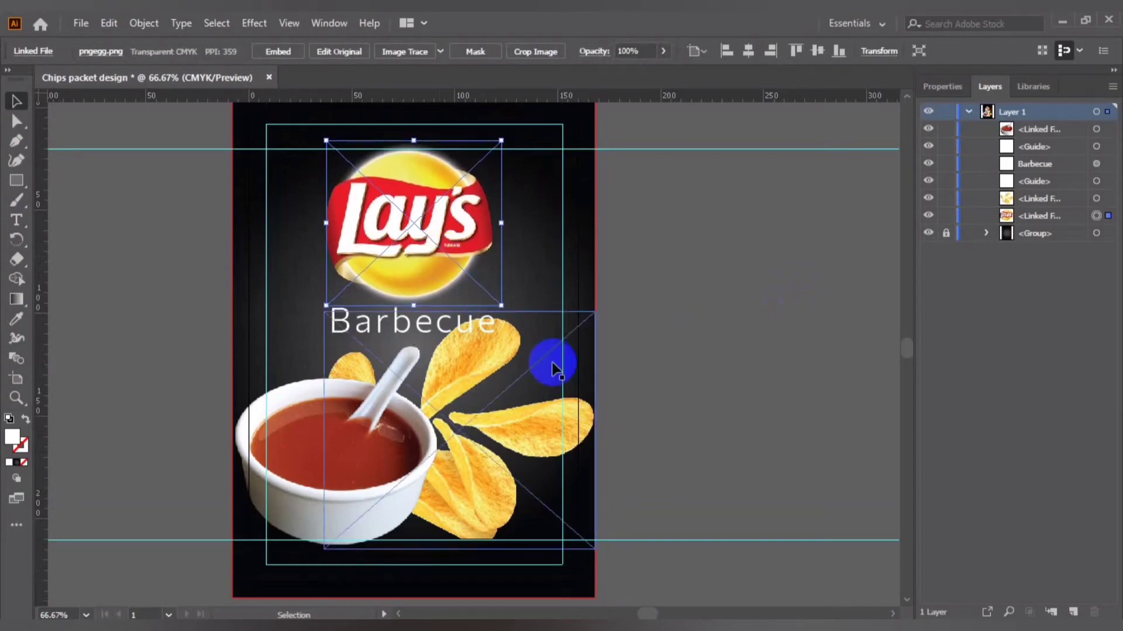
click(413, 321)
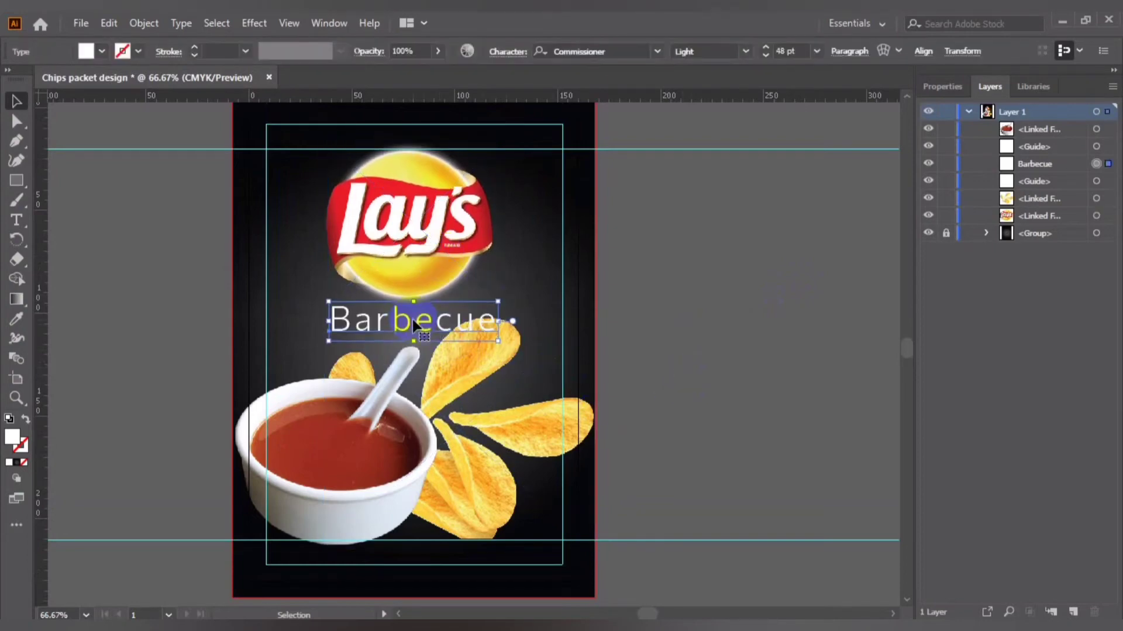
click(739, 334)
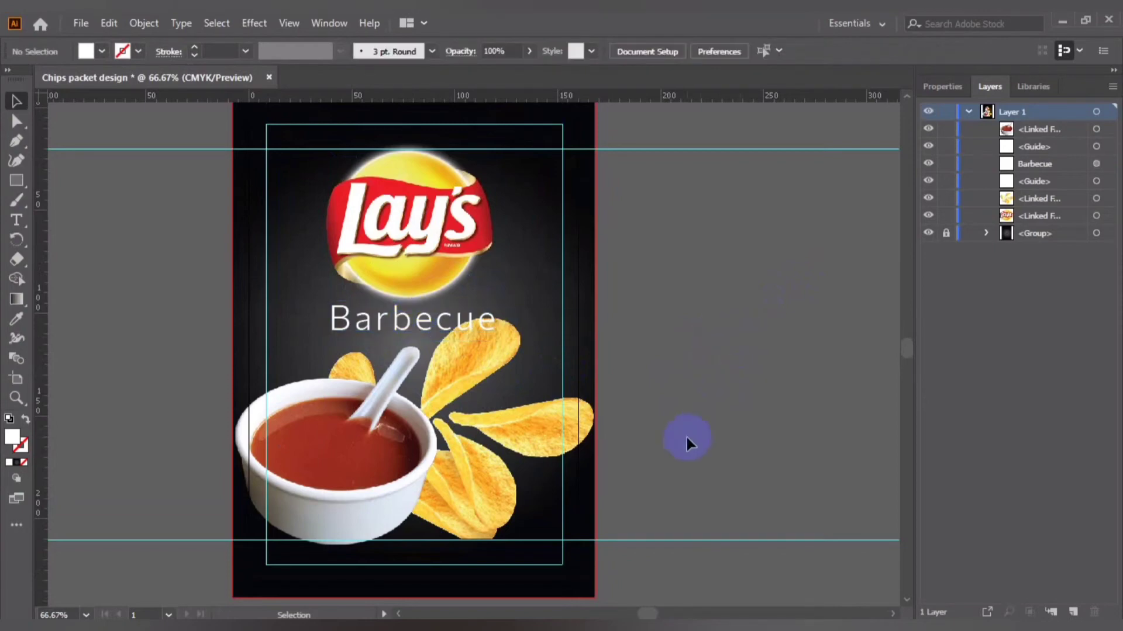
Group the sauce bowl, chips, Lay's logo and Barbecue text, and lock the group.
scroll(697, 438, down, 2)
scroll(478, 445, down, 1)
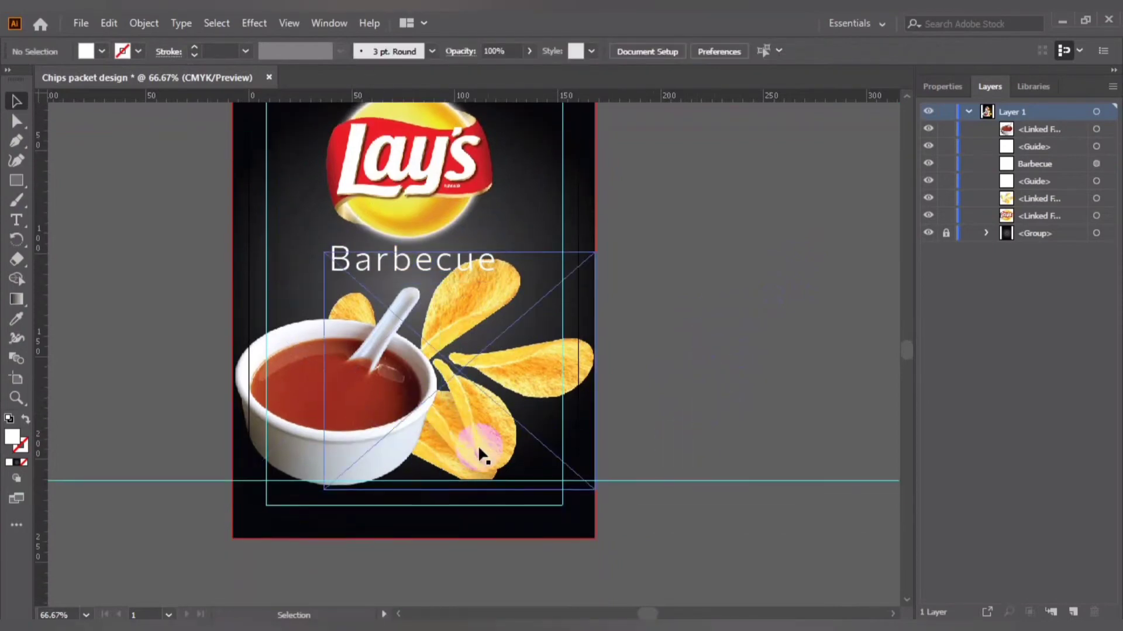
click(454, 416)
shift+click(373, 408)
shift+click(405, 217)
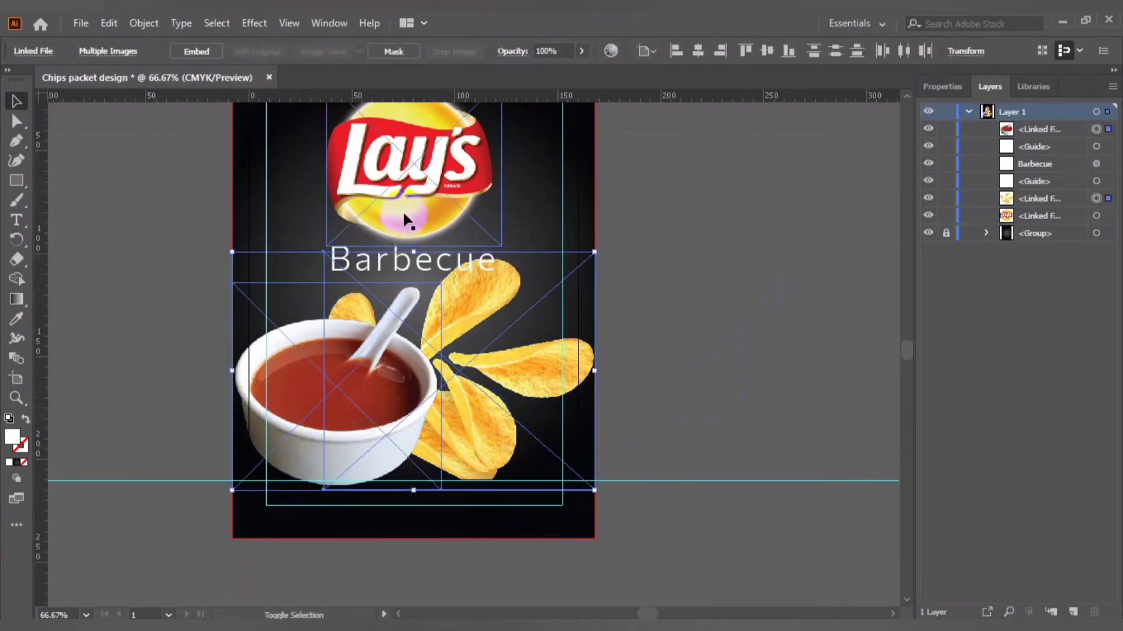
shift+click(381, 269)
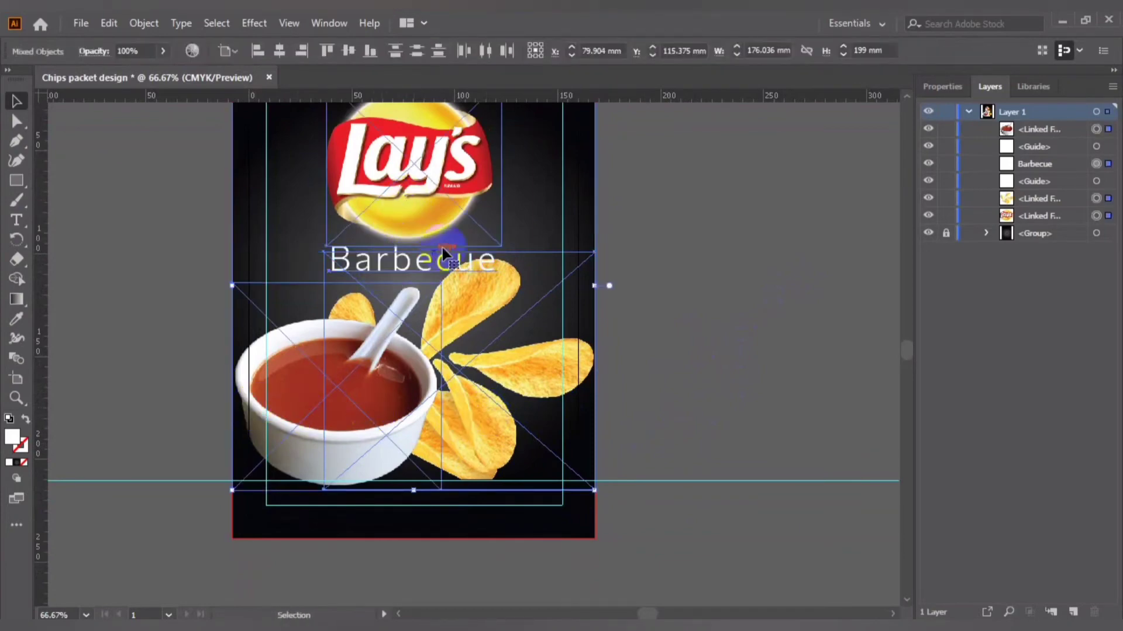
right_click(483, 283)
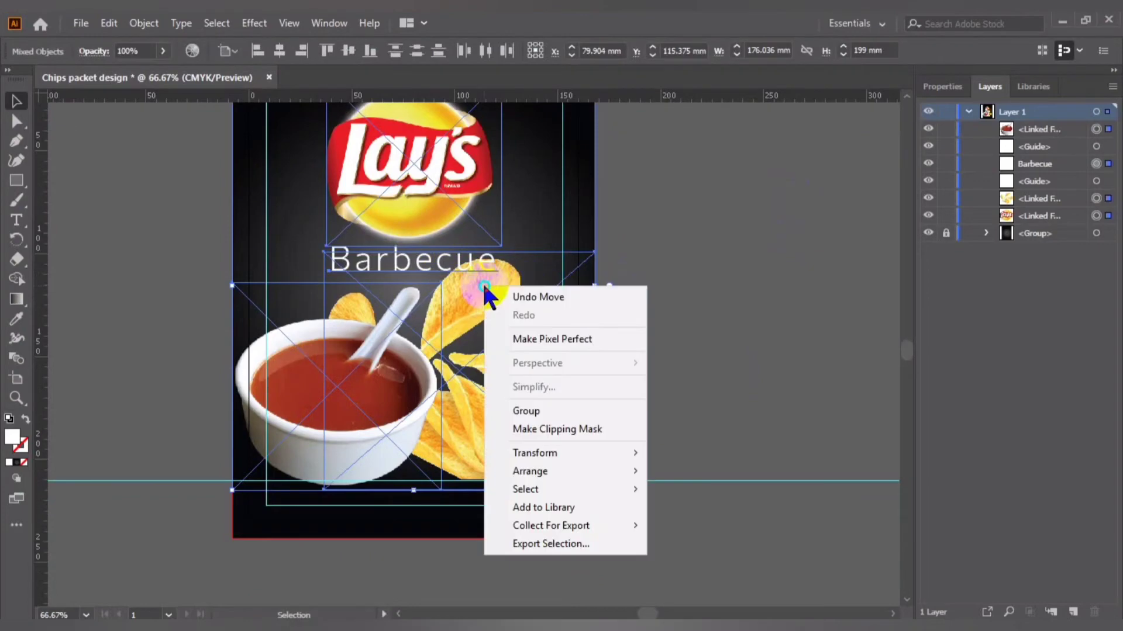
click(528, 409)
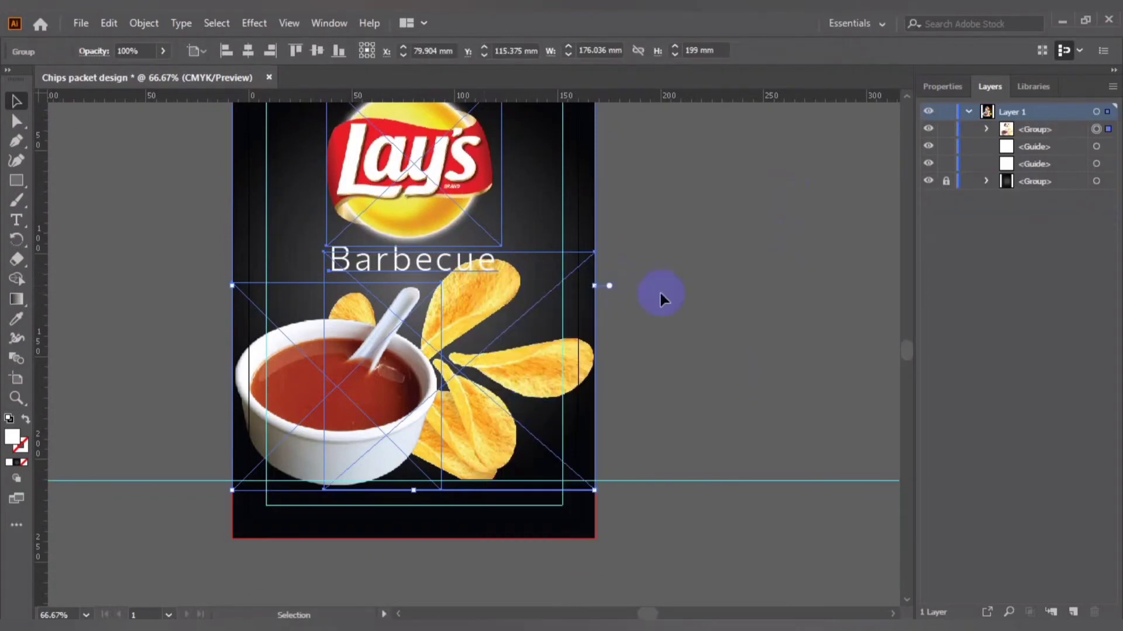
click(946, 129)
Draw a 3-sided polygon left of the artboard and flip it vertically to point down.
key(ctrl+1)
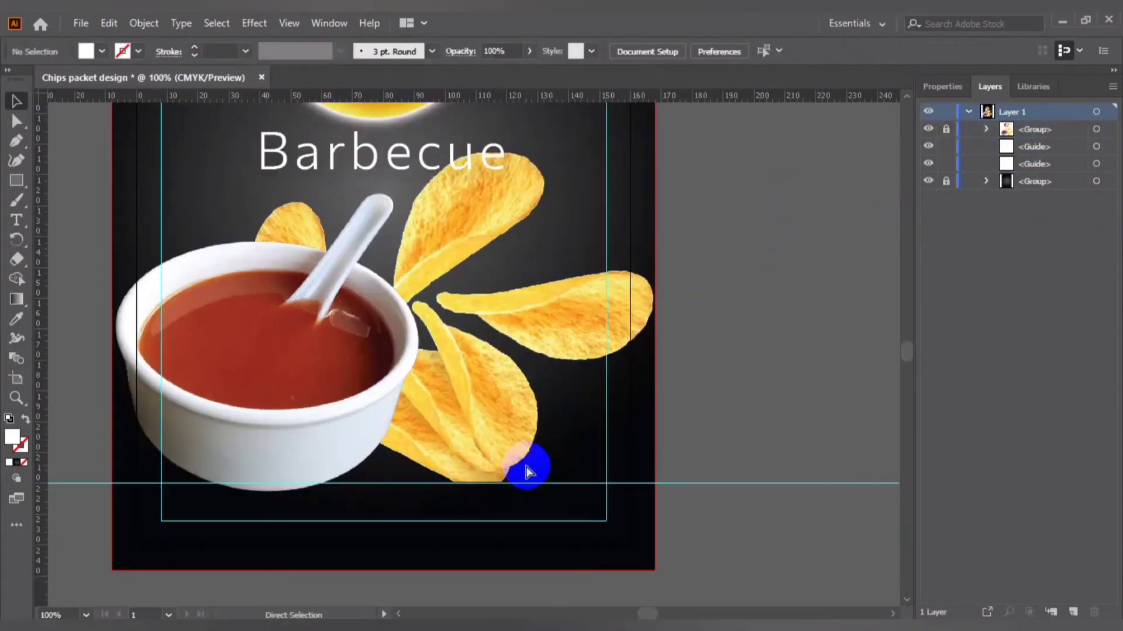
drag(469, 514, 550, 484)
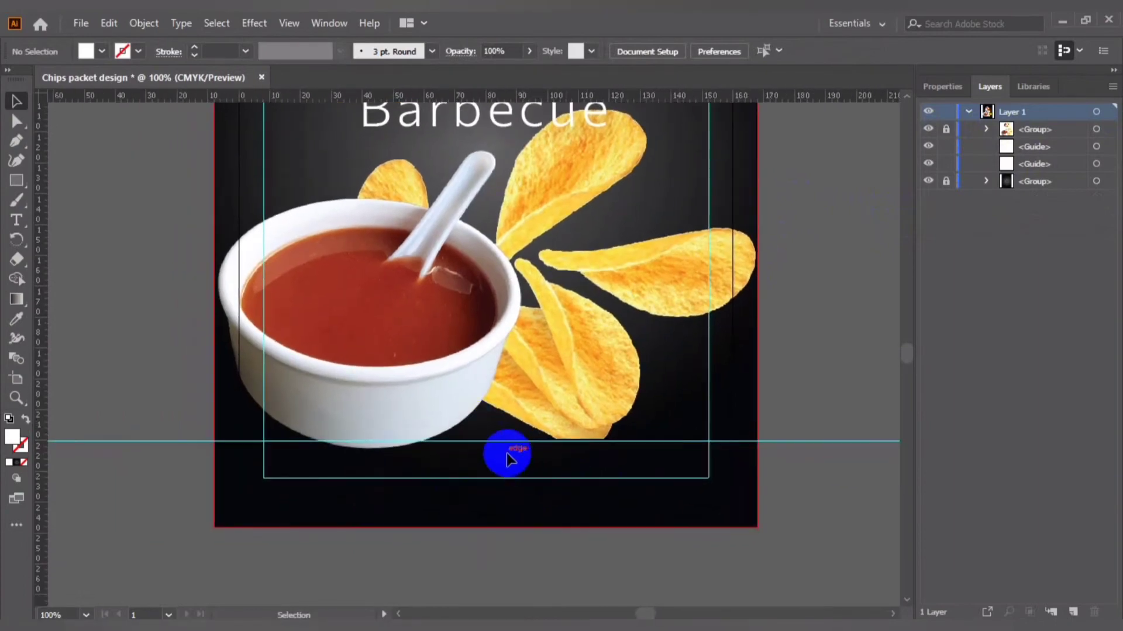
mouse_move(187, 514)
mouse_down()
mouse_move(435, 488)
mouse_move(228, 474)
mouse_up()
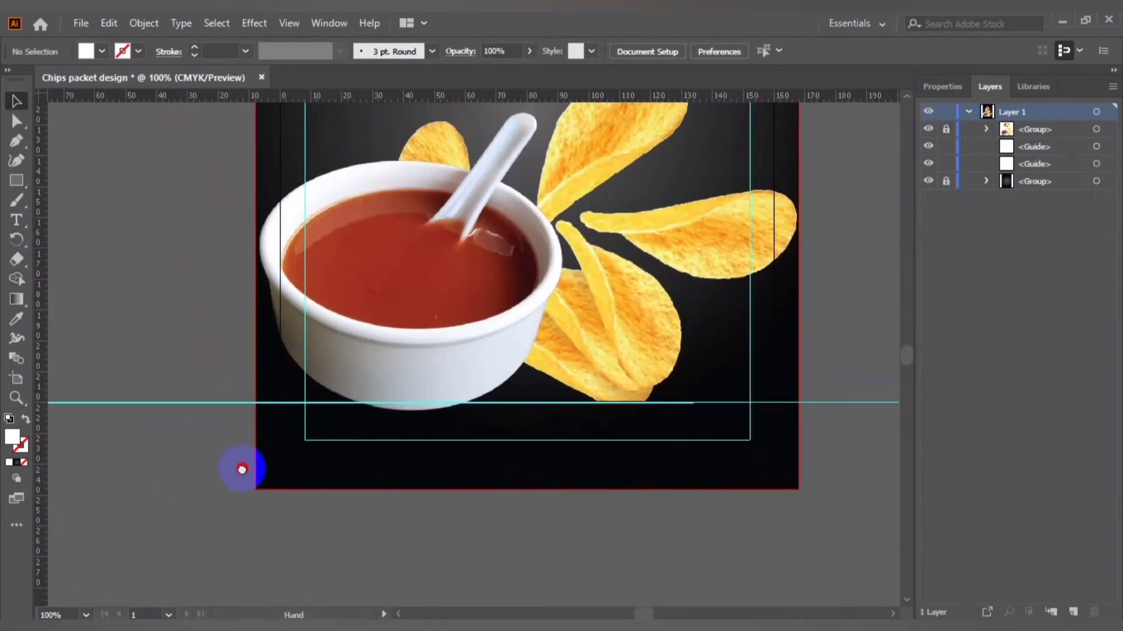
drag(551, 488, 502, 493)
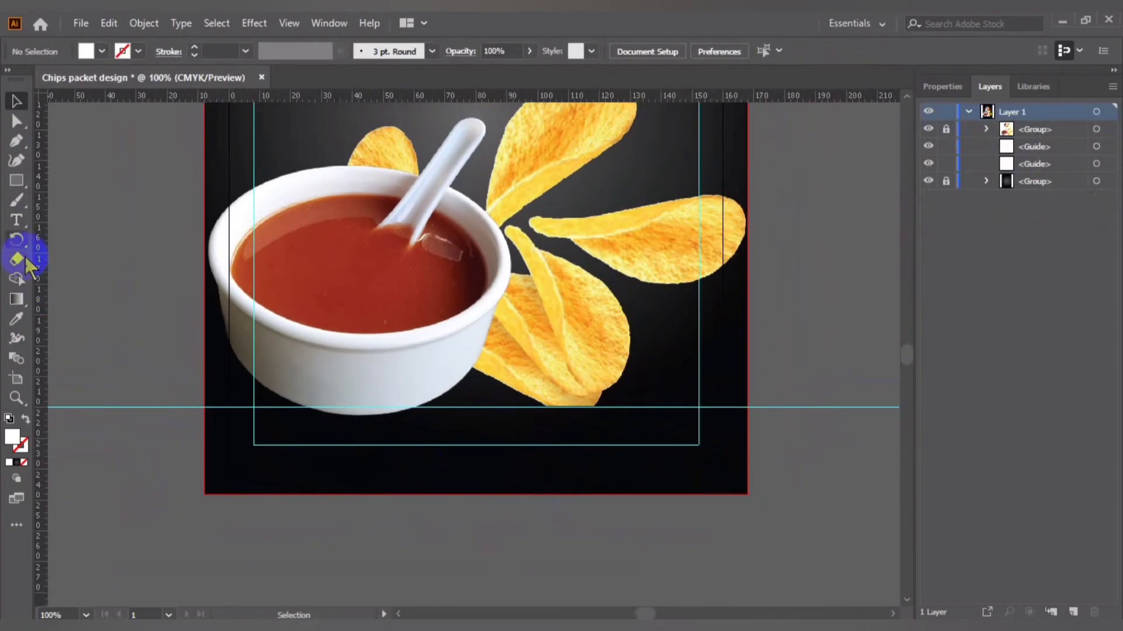
click(18, 181)
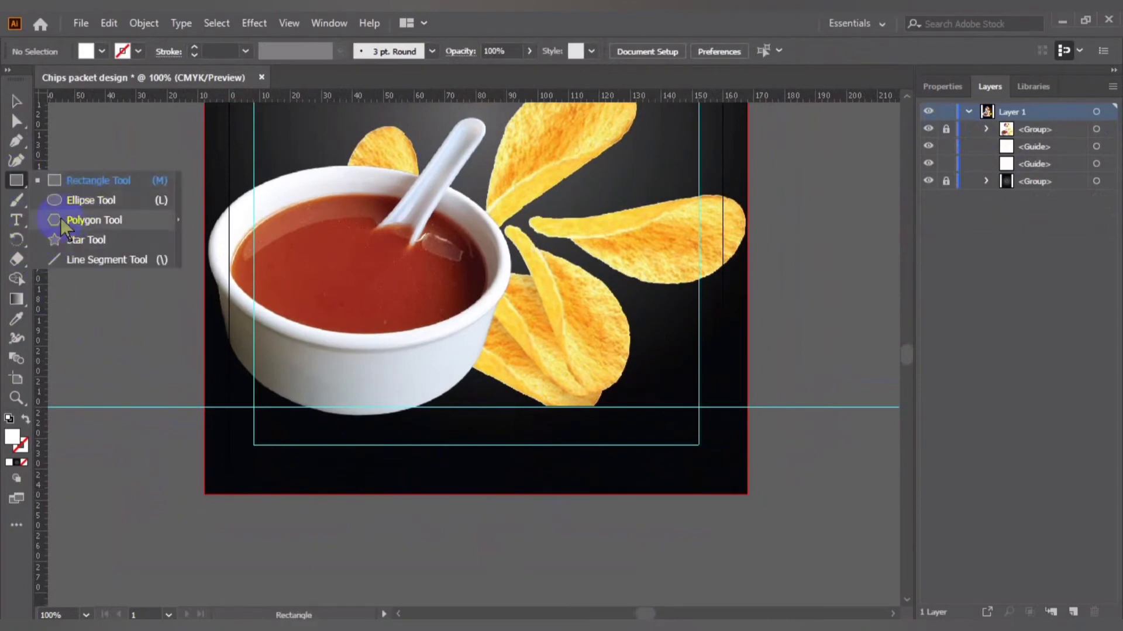
click(60, 218)
click(115, 368)
click(546, 356)
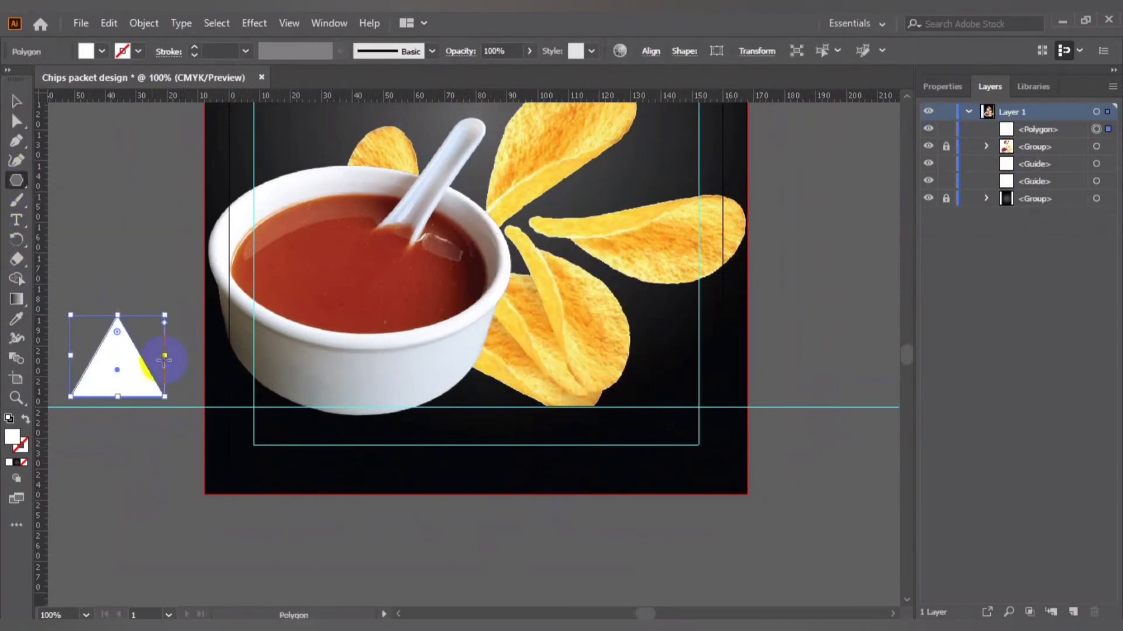
click(942, 86)
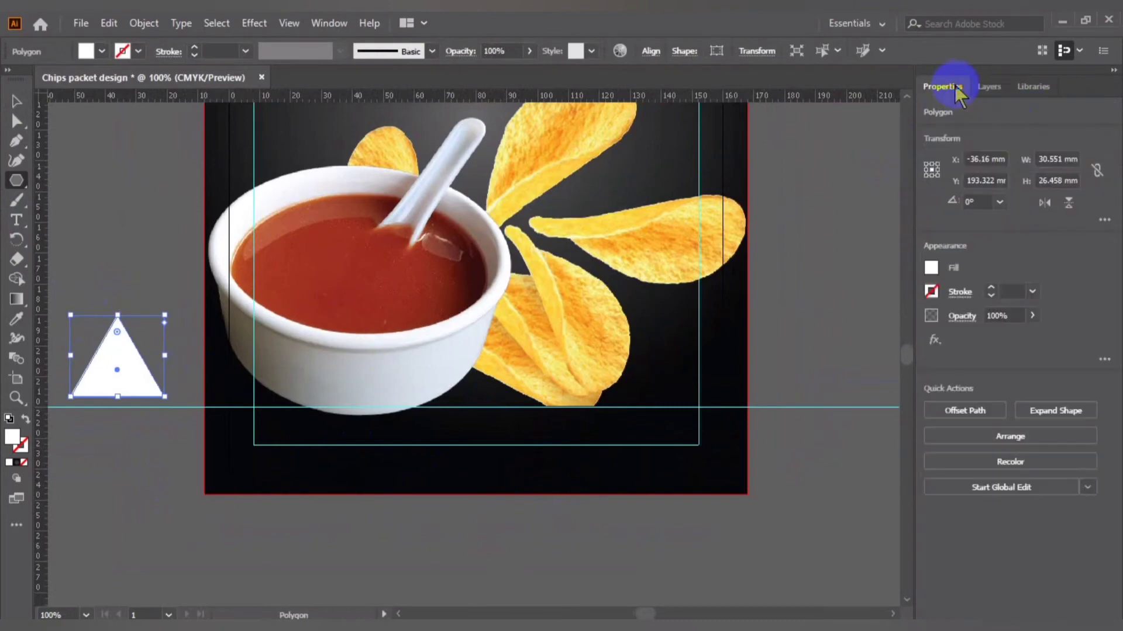
click(1069, 203)
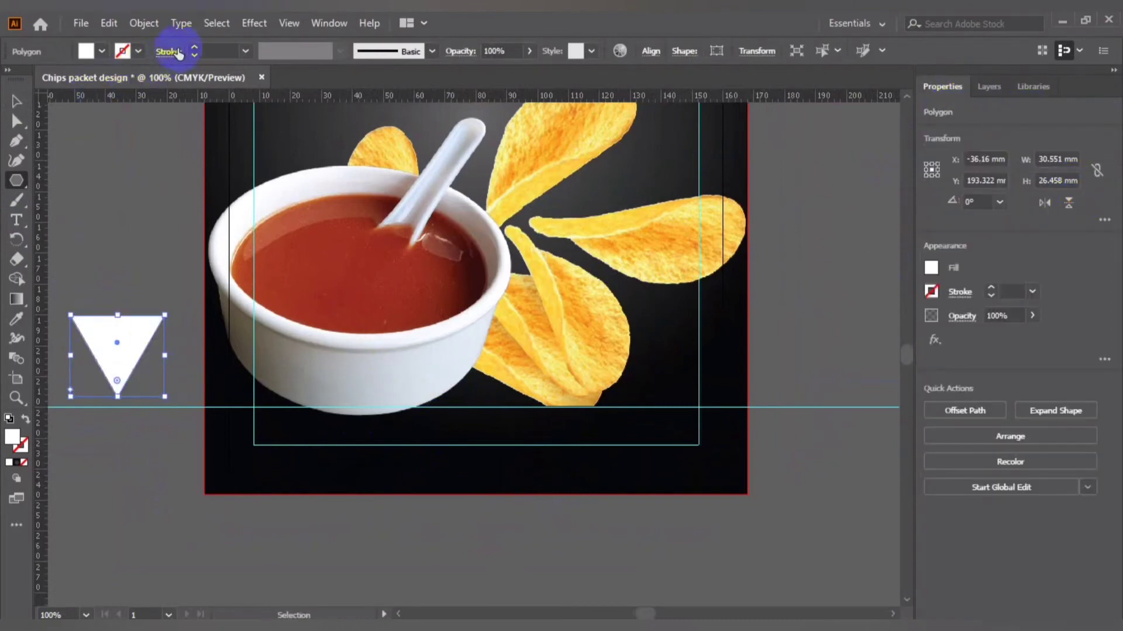
Give the triangle a white 2 pt stroke and no fill.
click(138, 51)
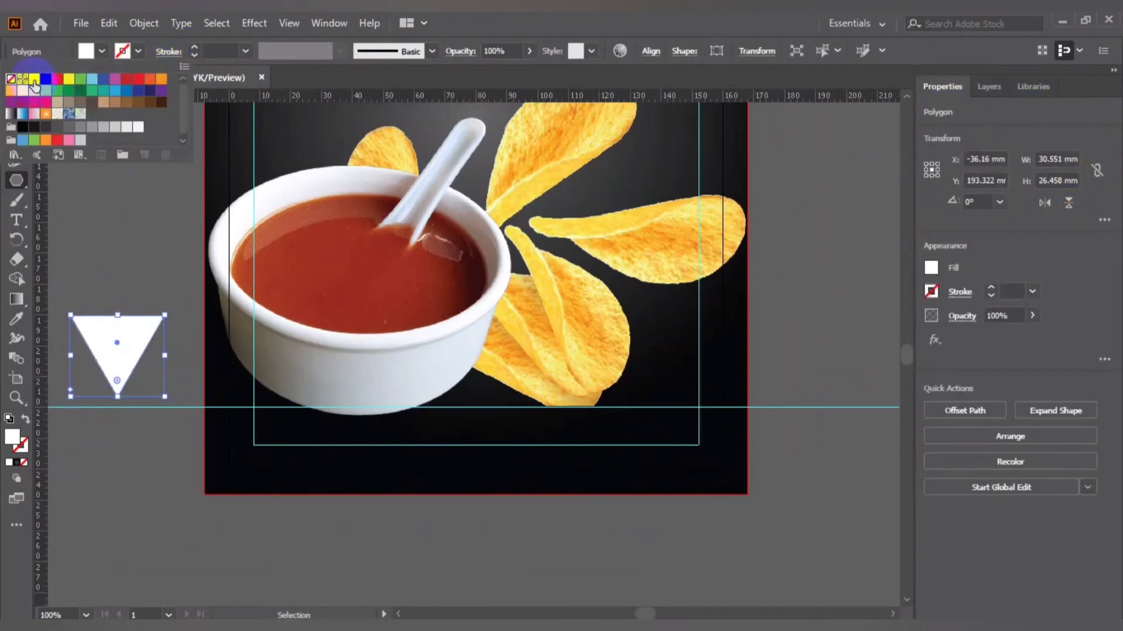
click(34, 80)
click(197, 46)
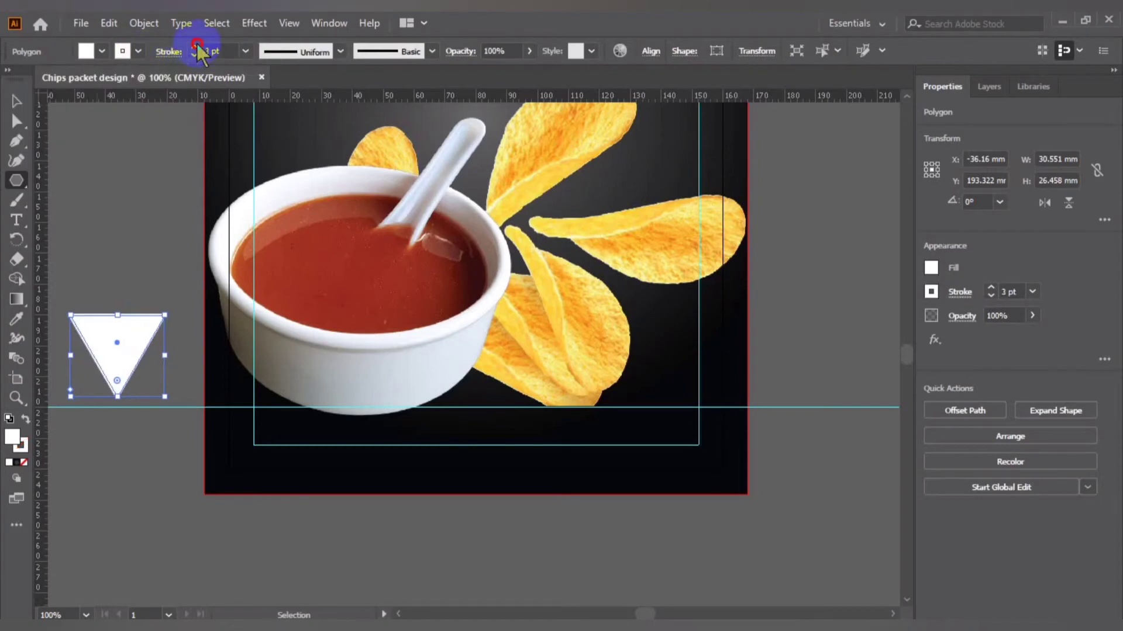
click(198, 45)
click(198, 45)
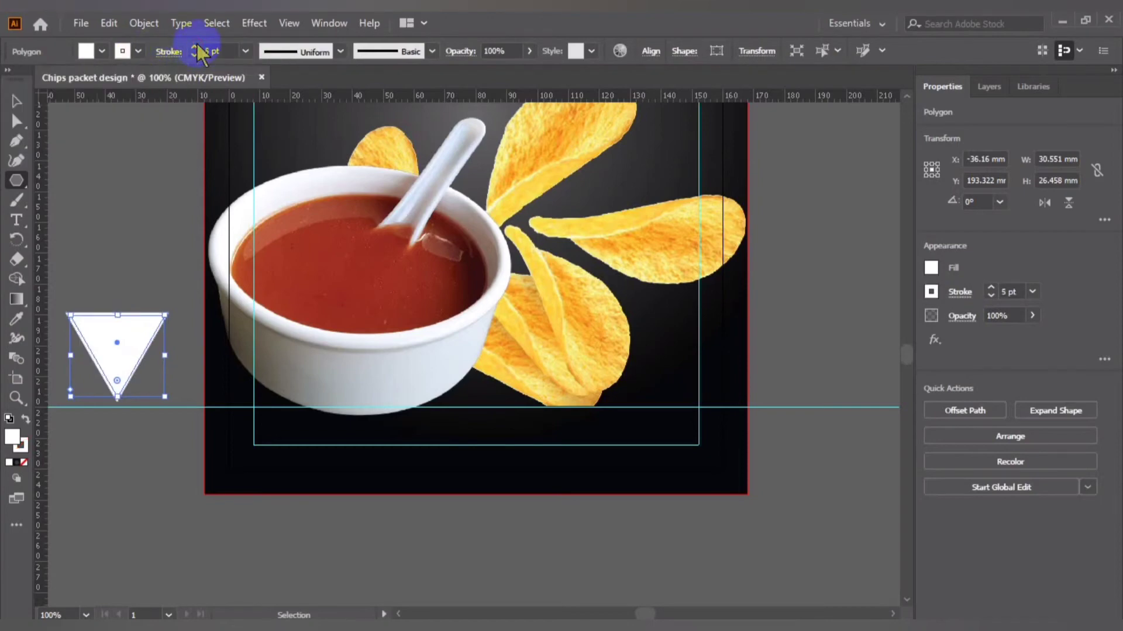
click(100, 51)
click(11, 79)
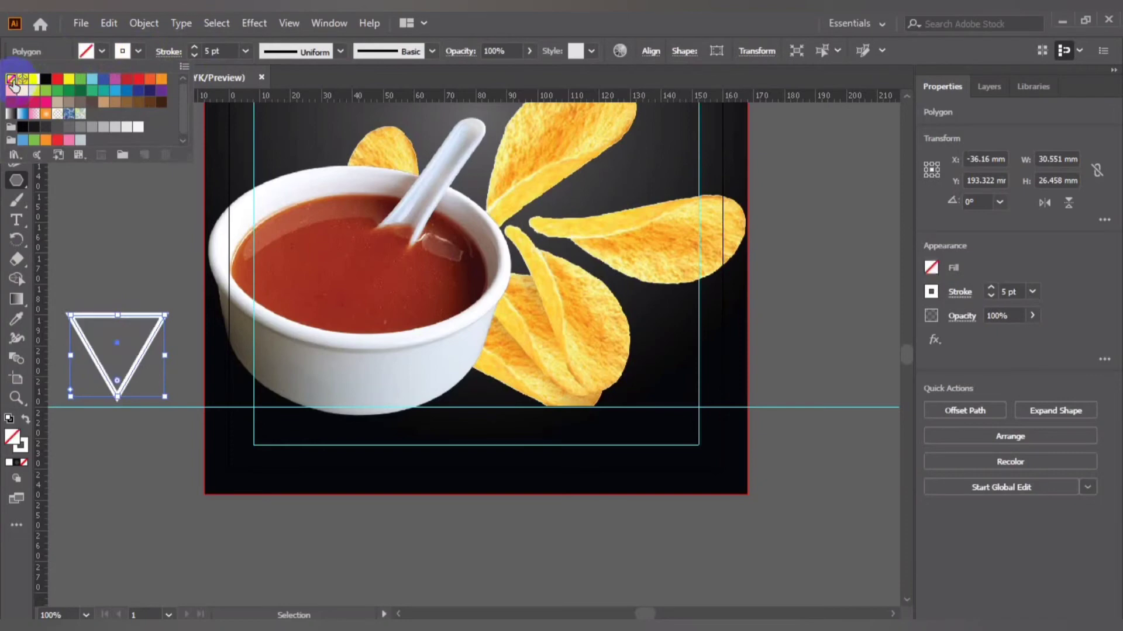
click(513, 22)
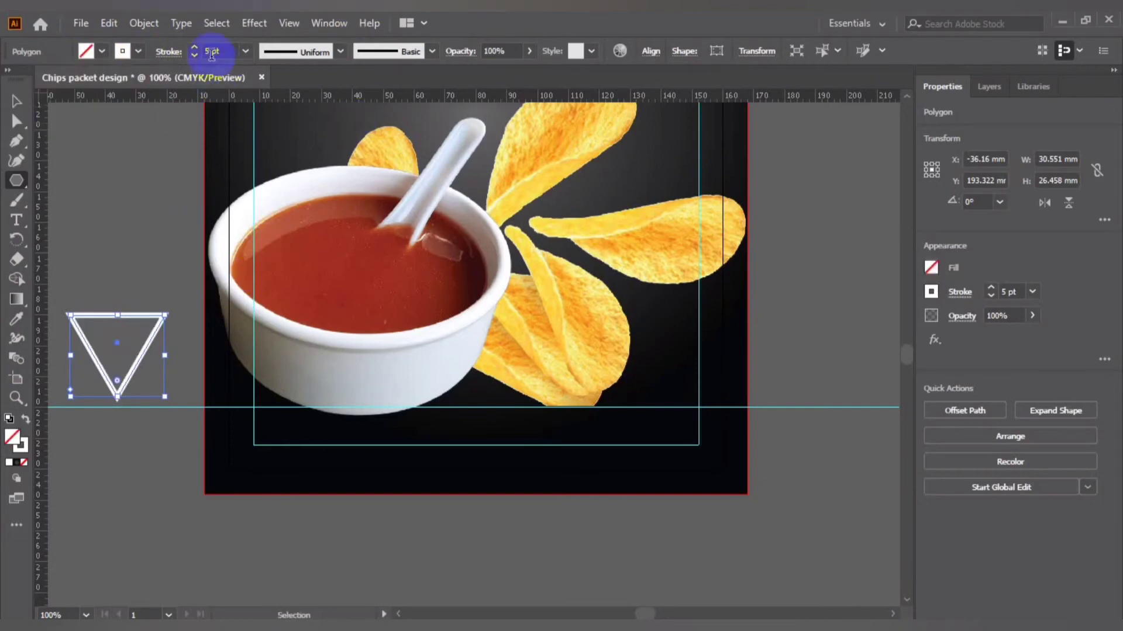
click(193, 55)
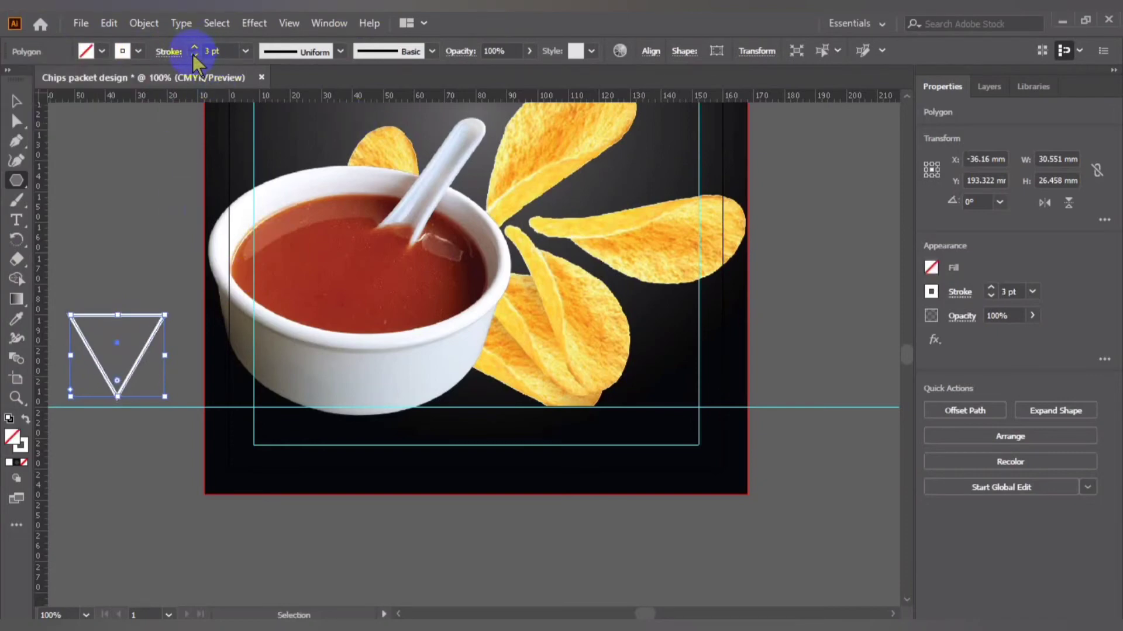
click(193, 55)
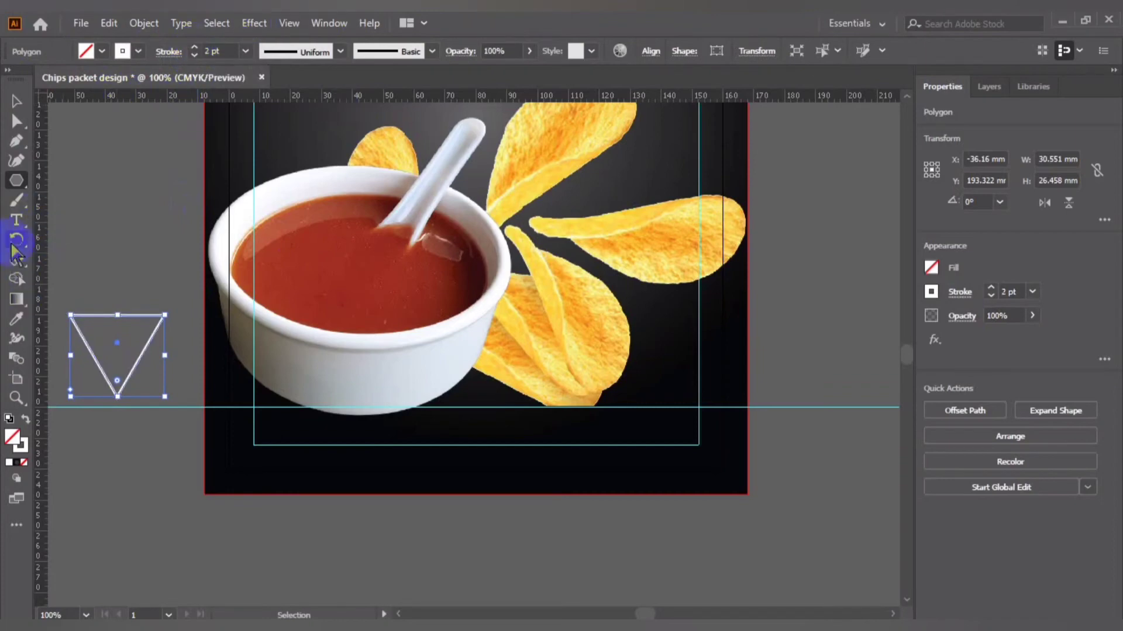
Convert the triangle's stroke into a solid outline shape with Outline Stroke.
click(111, 215)
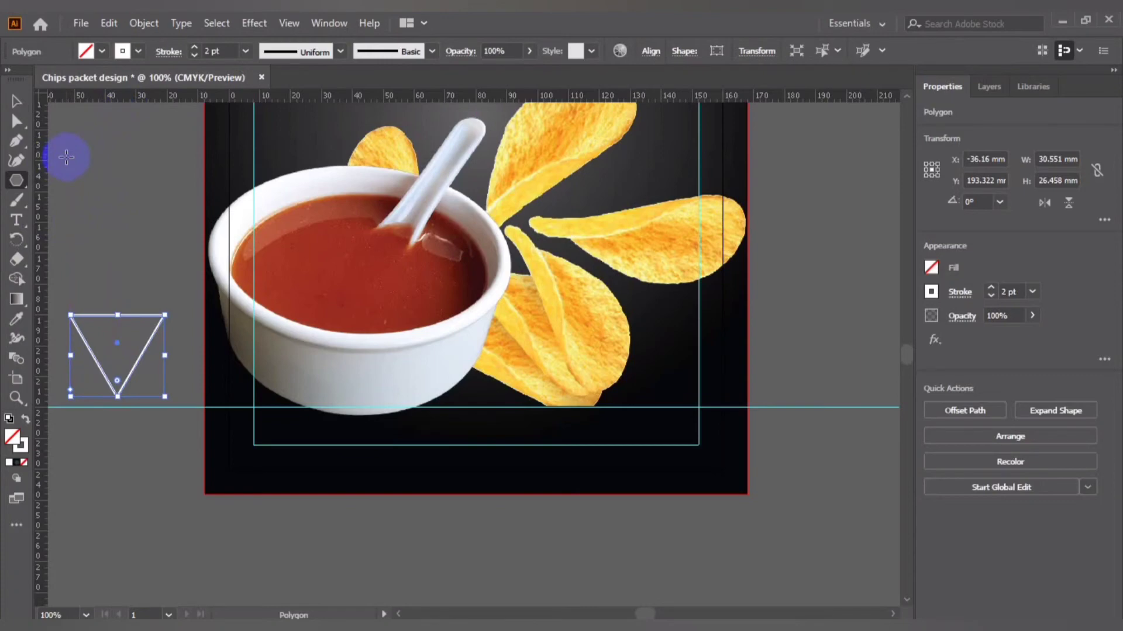
click(144, 24)
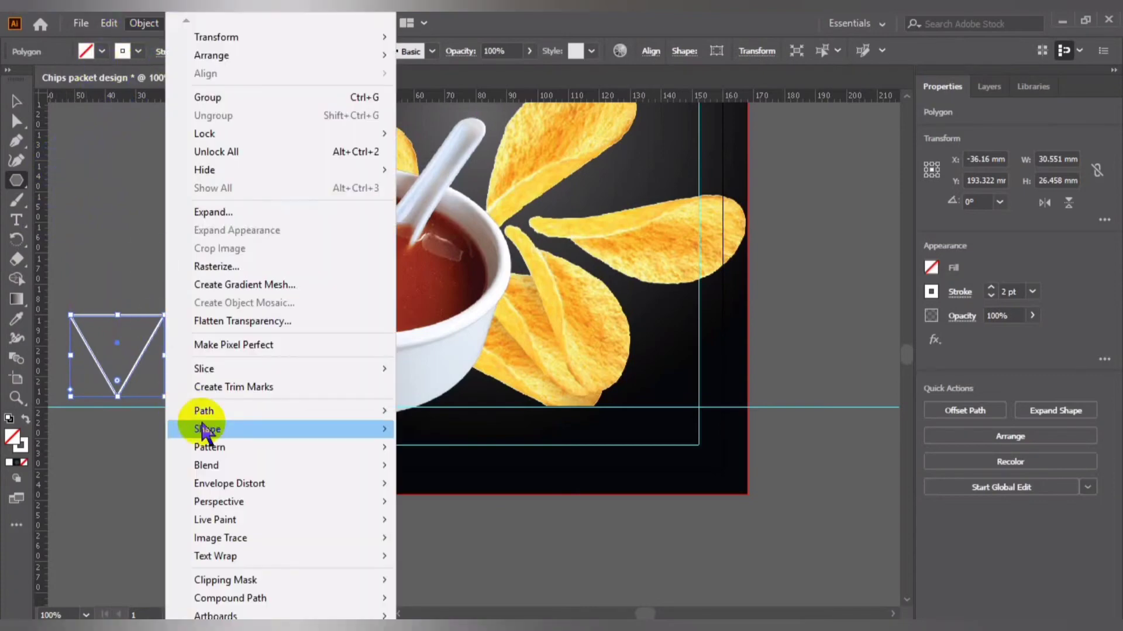
mouse_move(203, 411)
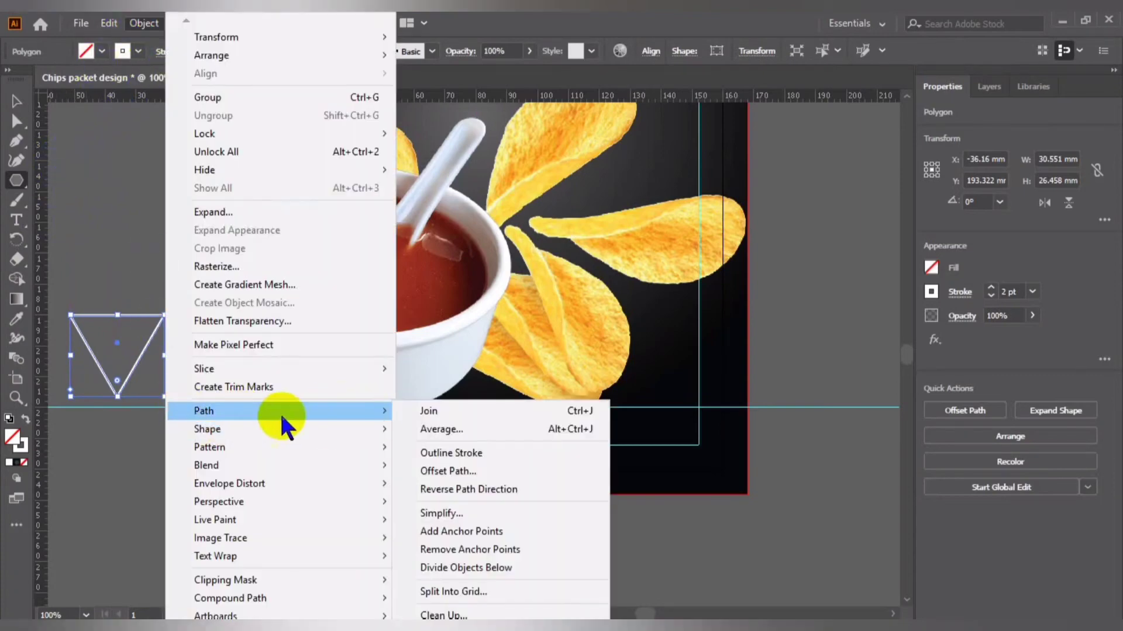
click(70, 125)
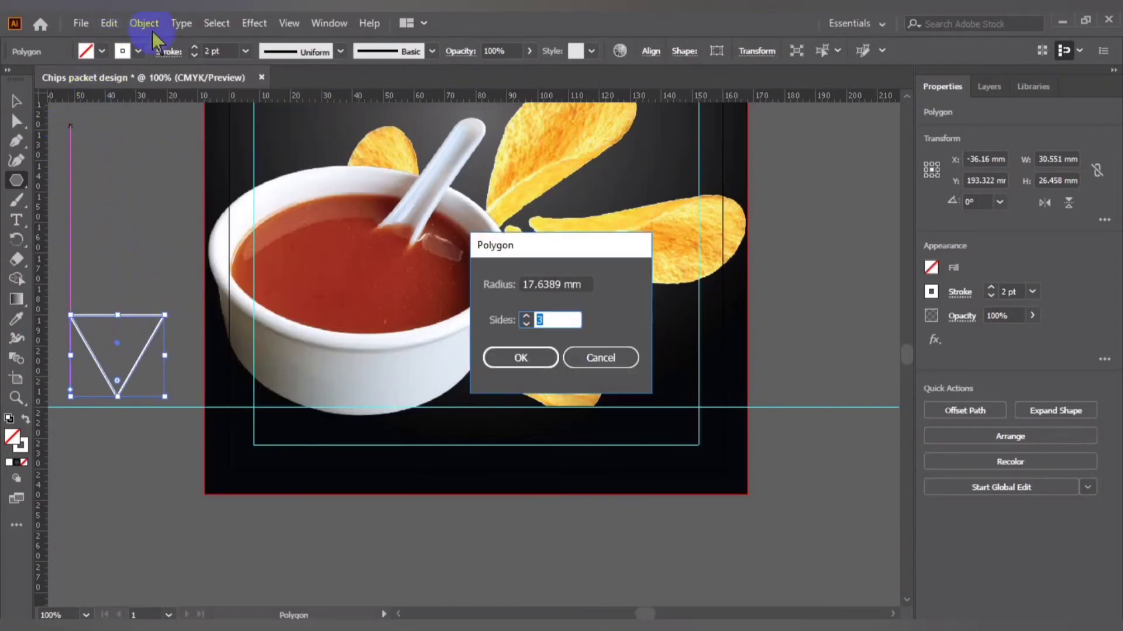
key(Escape)
click(144, 23)
mouse_move(204, 411)
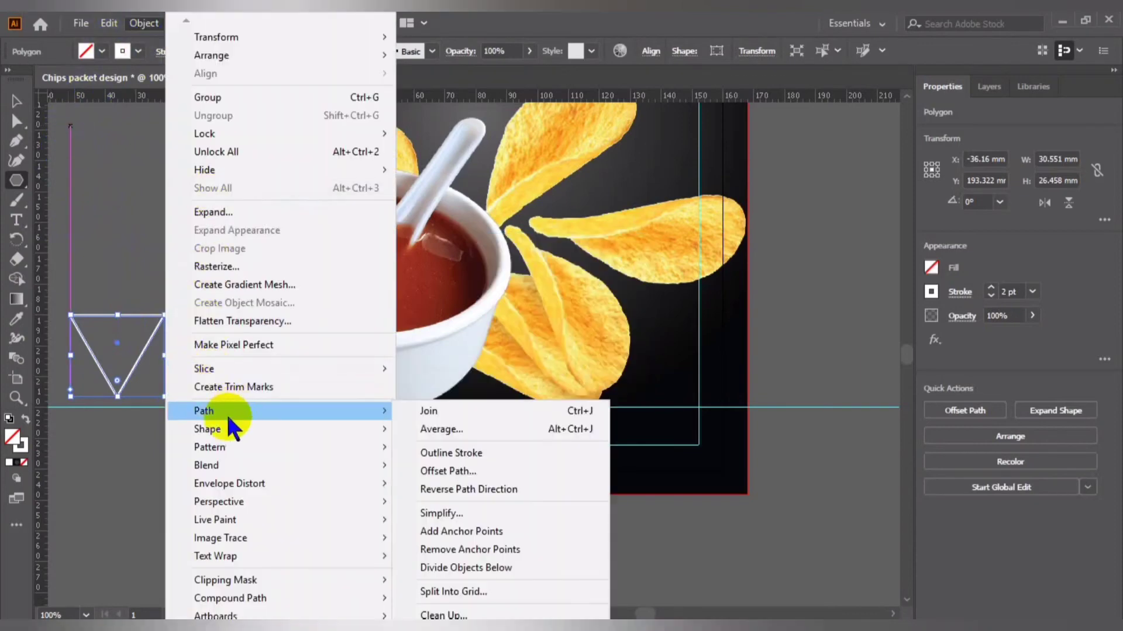
click(439, 454)
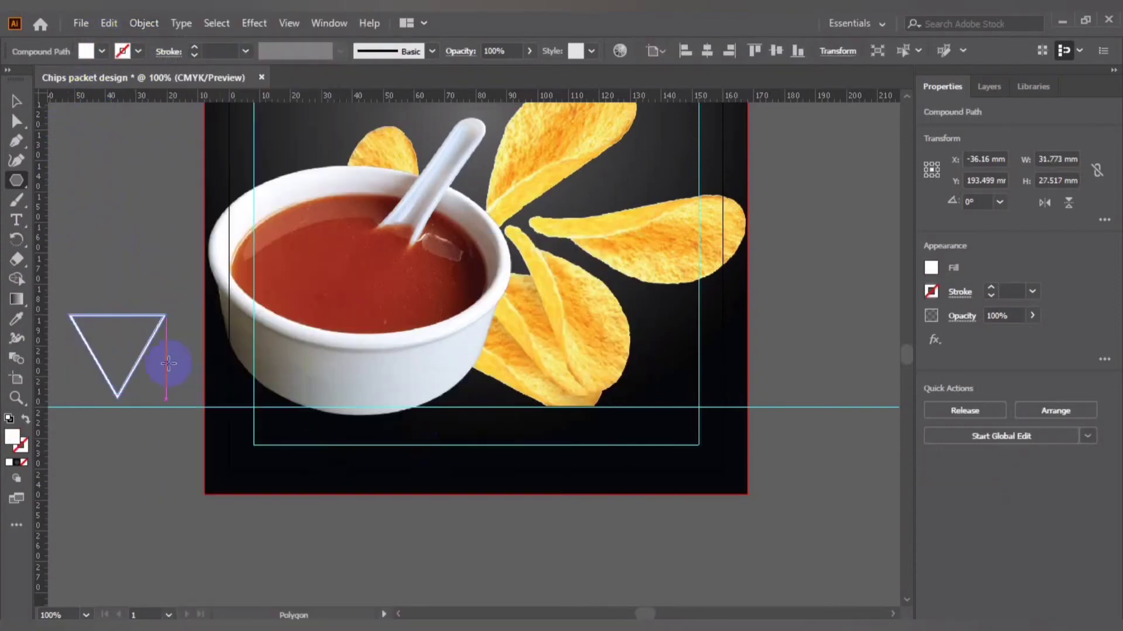
Rotate the triangle 180° so it points upward.
click(16, 100)
click(82, 167)
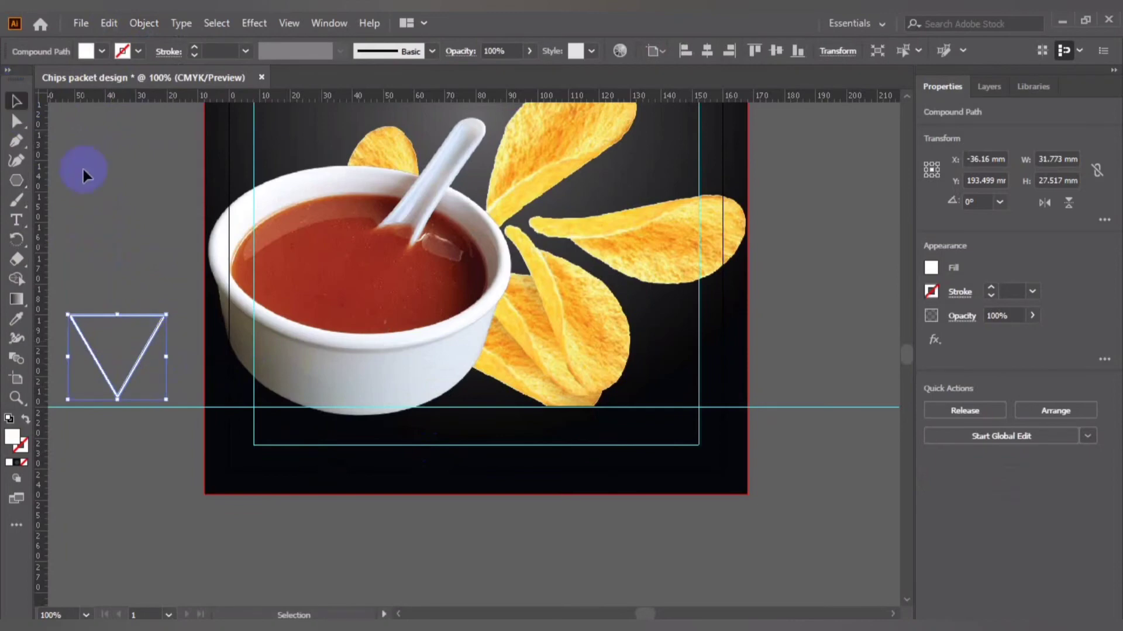
click(142, 355)
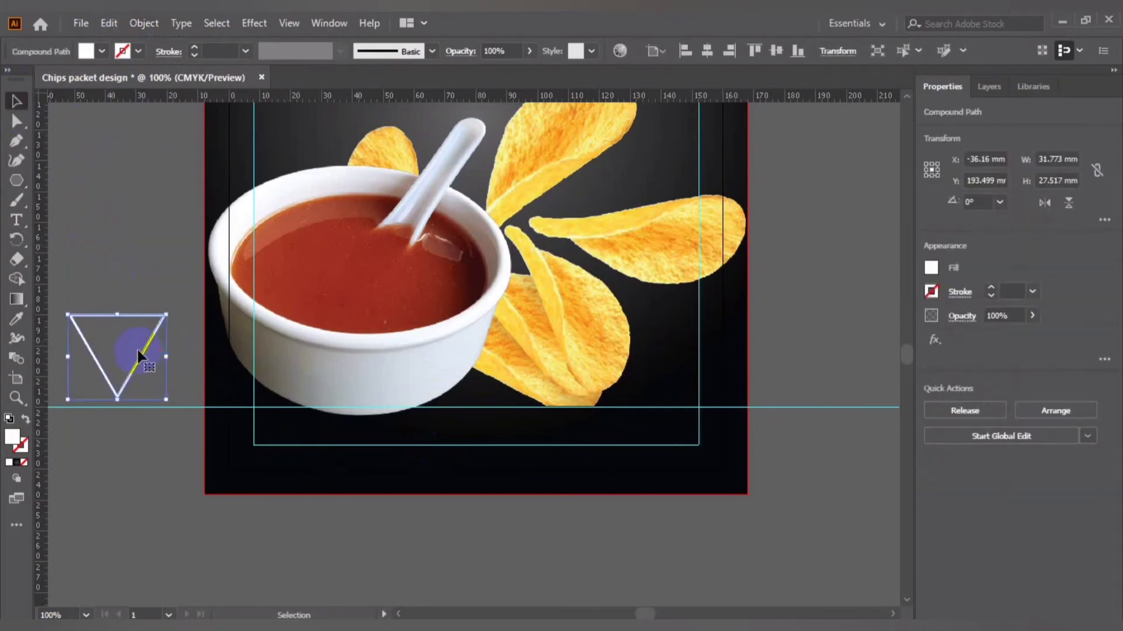
click(1043, 203)
click(1068, 203)
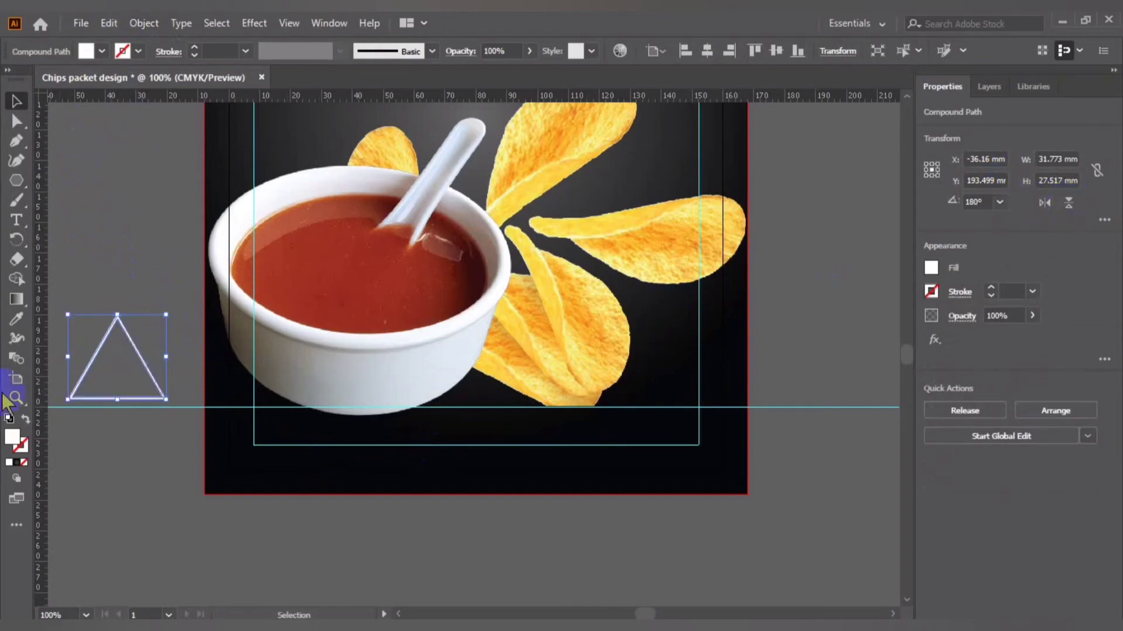
Shrink the triangle to about 21 × 18 mm and move it near the artboard's bottom edge.
click(167, 316)
drag(167, 315, 150, 329)
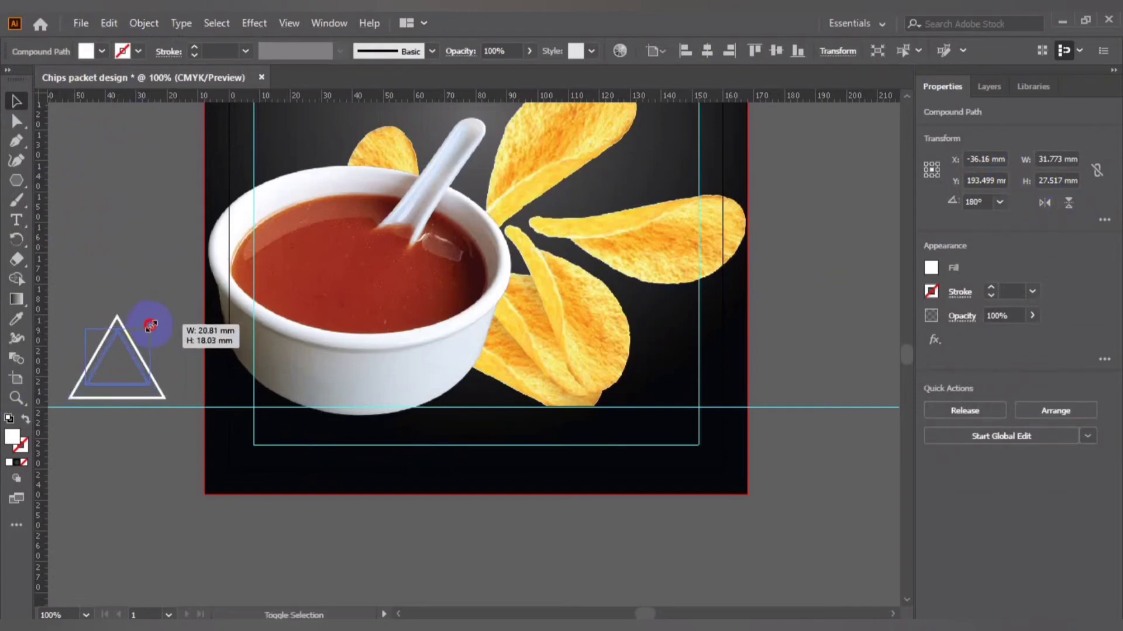
drag(140, 371, 129, 502)
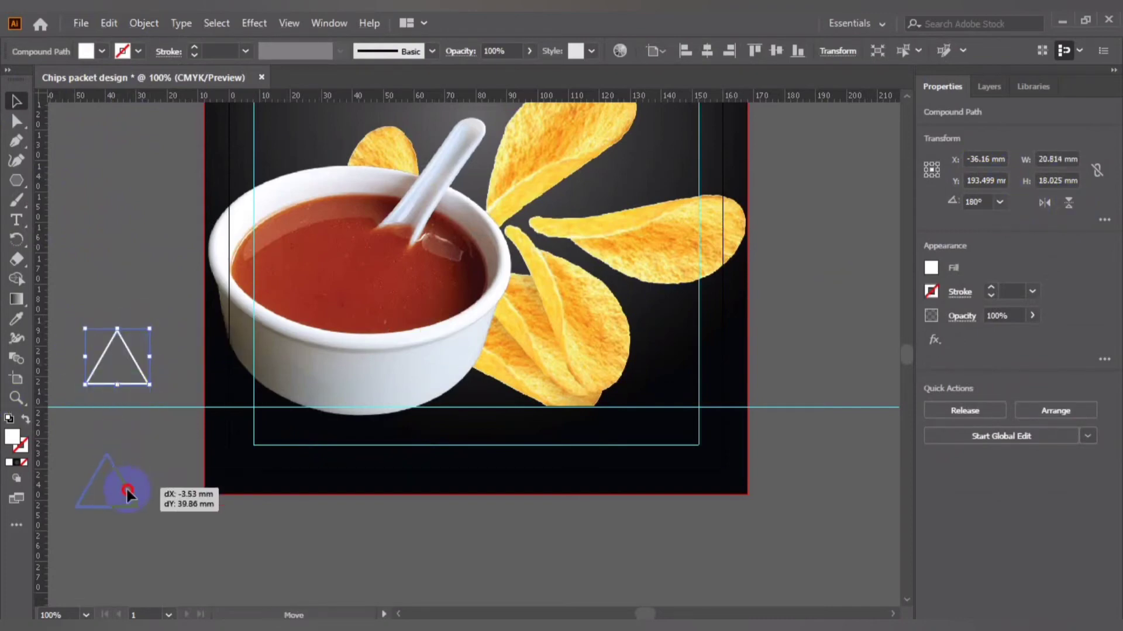
click(178, 544)
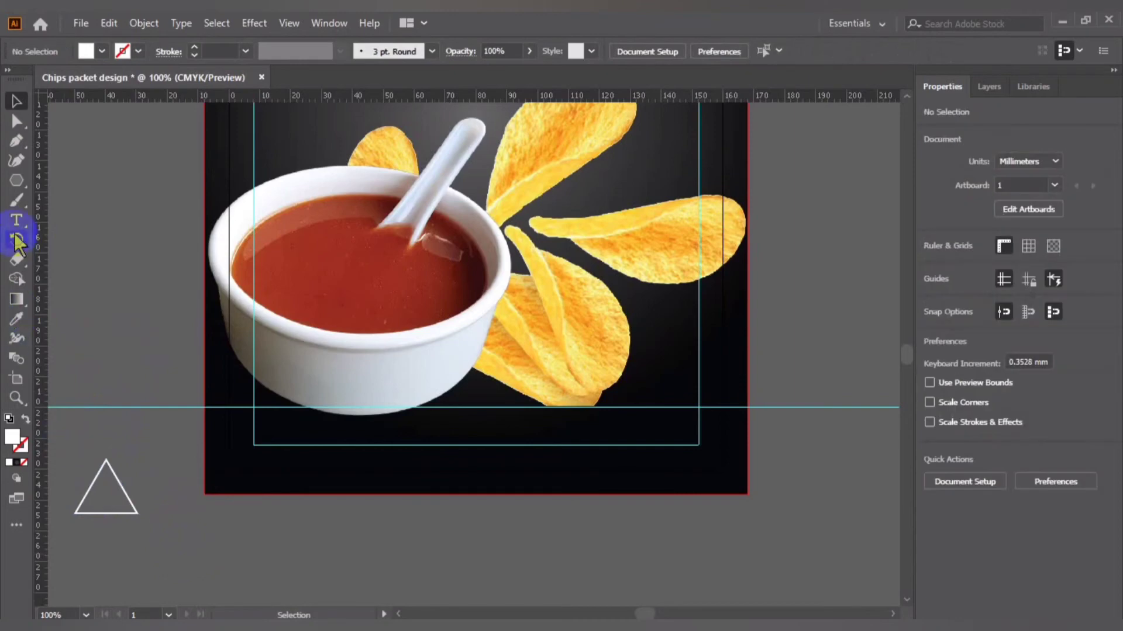
click(16, 220)
Add a text line below the artboard and trim the placeholder down to 'Lorem'.
click(189, 539)
click(353, 547)
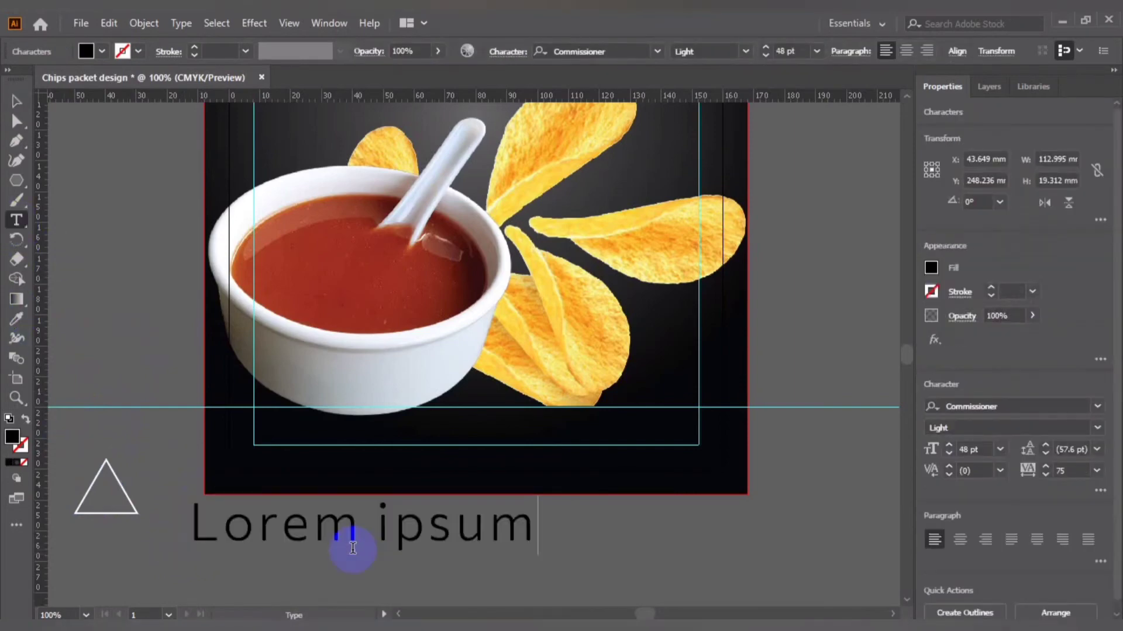
key(BackSpace)
key(BackSpace)
key(BackSpace)
key(BackSpace)
key(BackSpace)
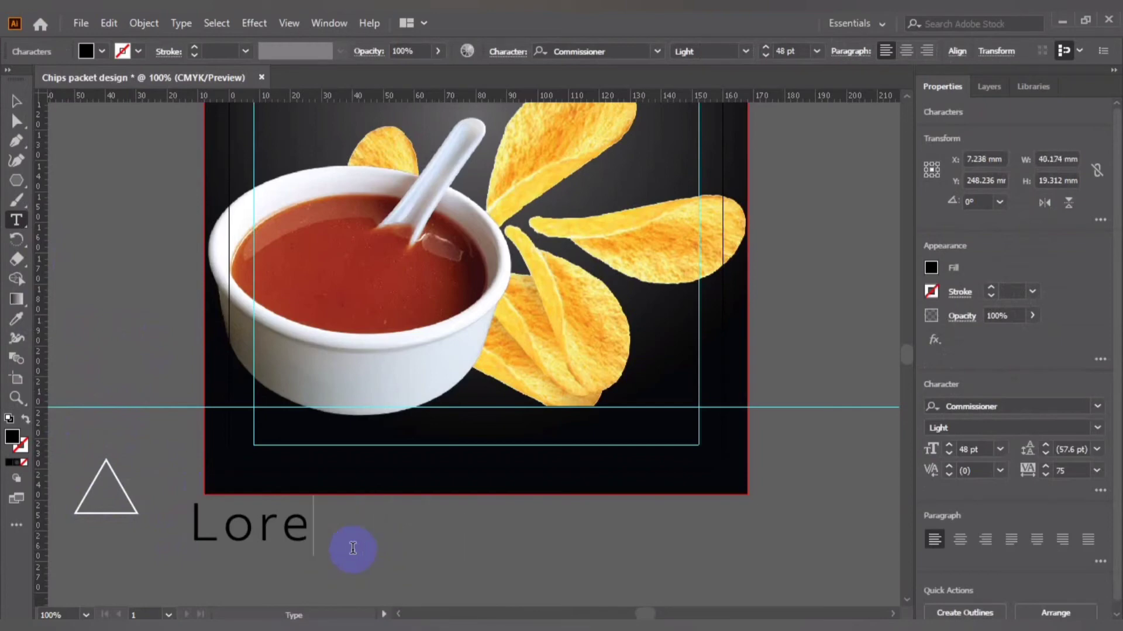
key(Escape)
key(ctrl+z)
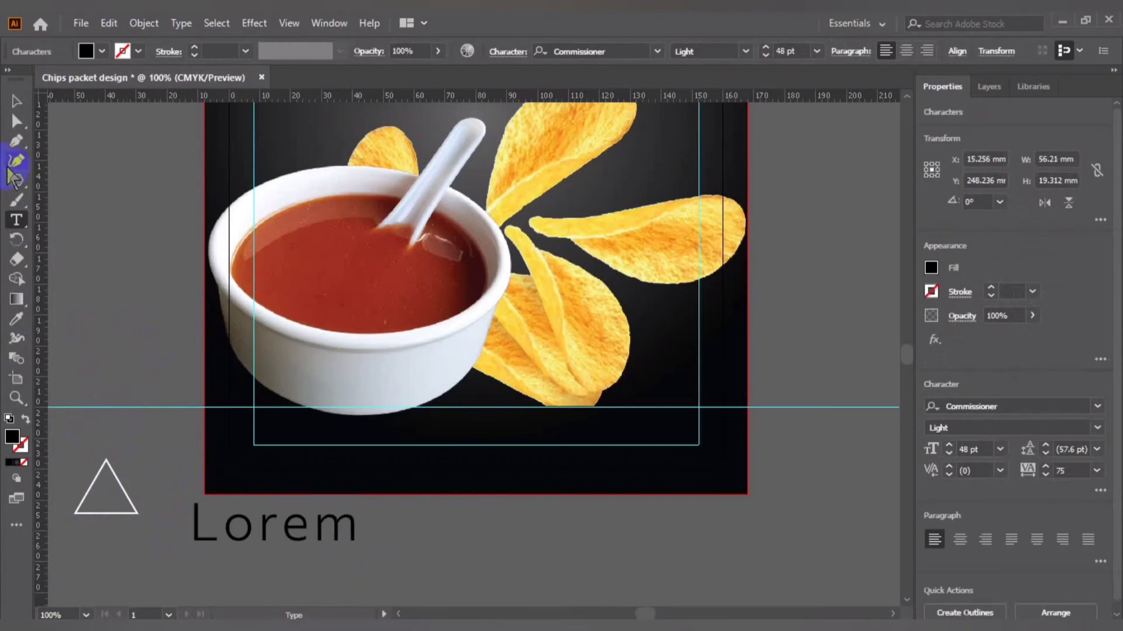
click(17, 102)
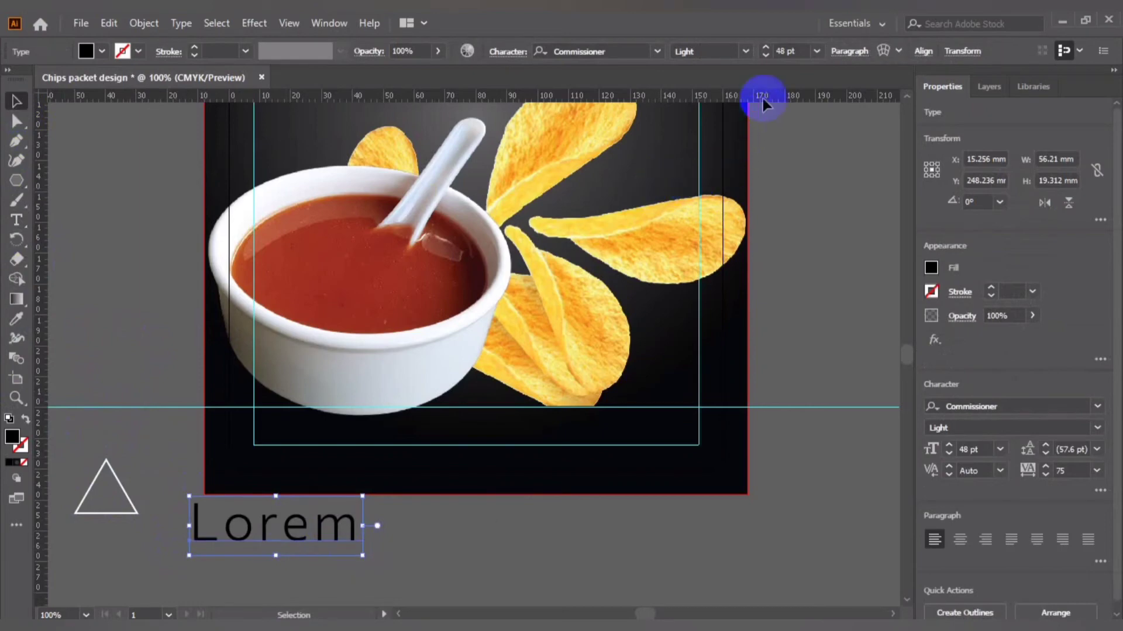
Make the Lorem text 11 pt with a white fill.
click(816, 52)
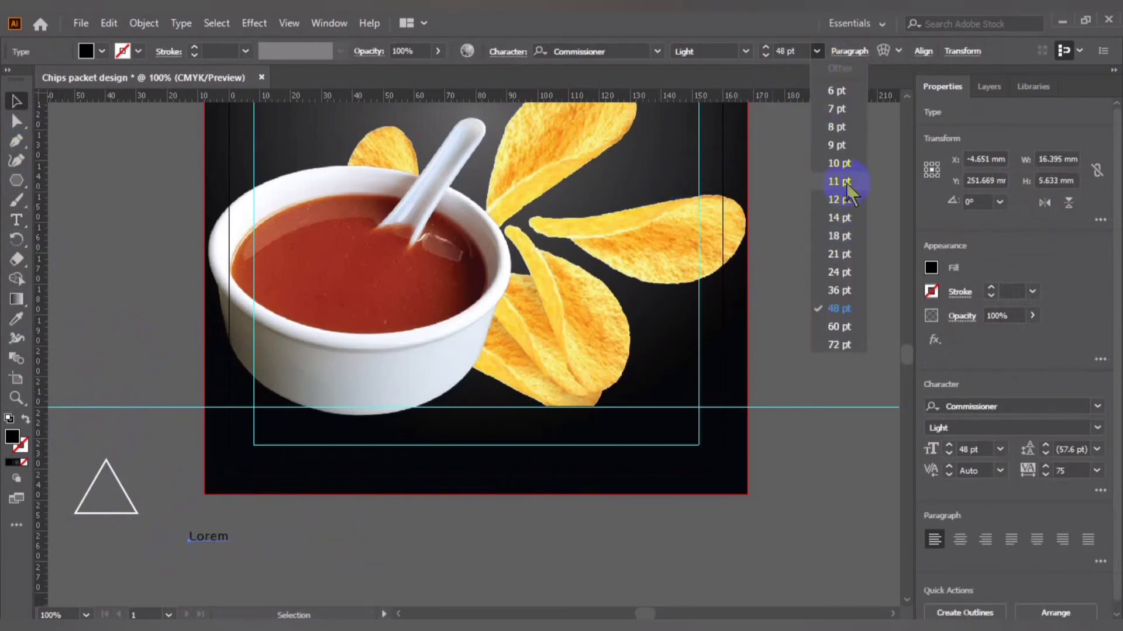
click(846, 182)
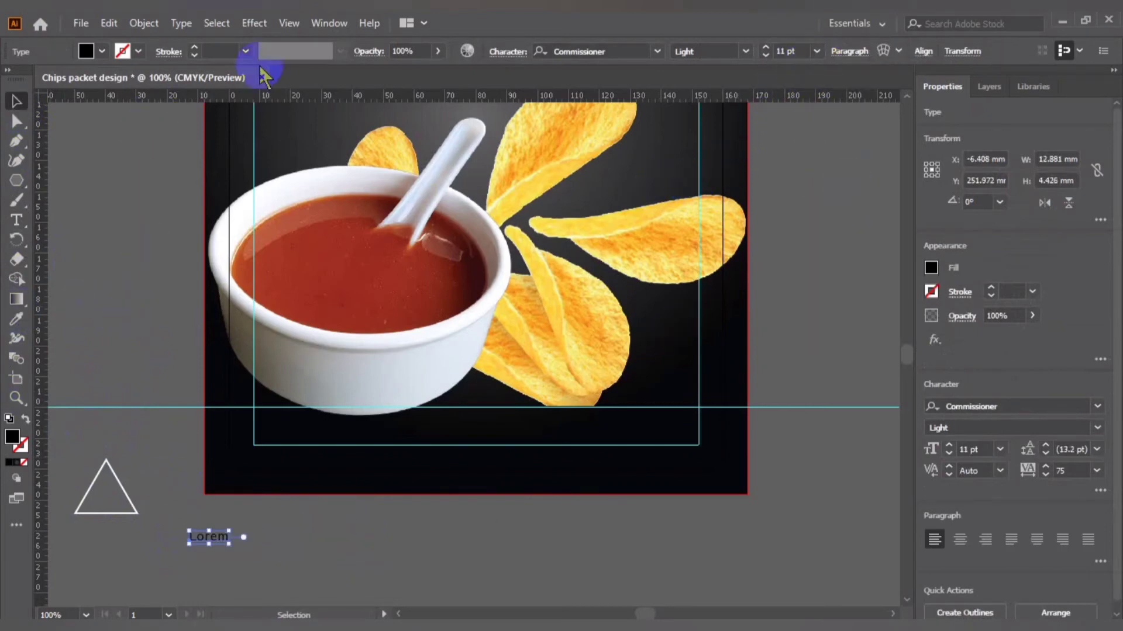
click(102, 51)
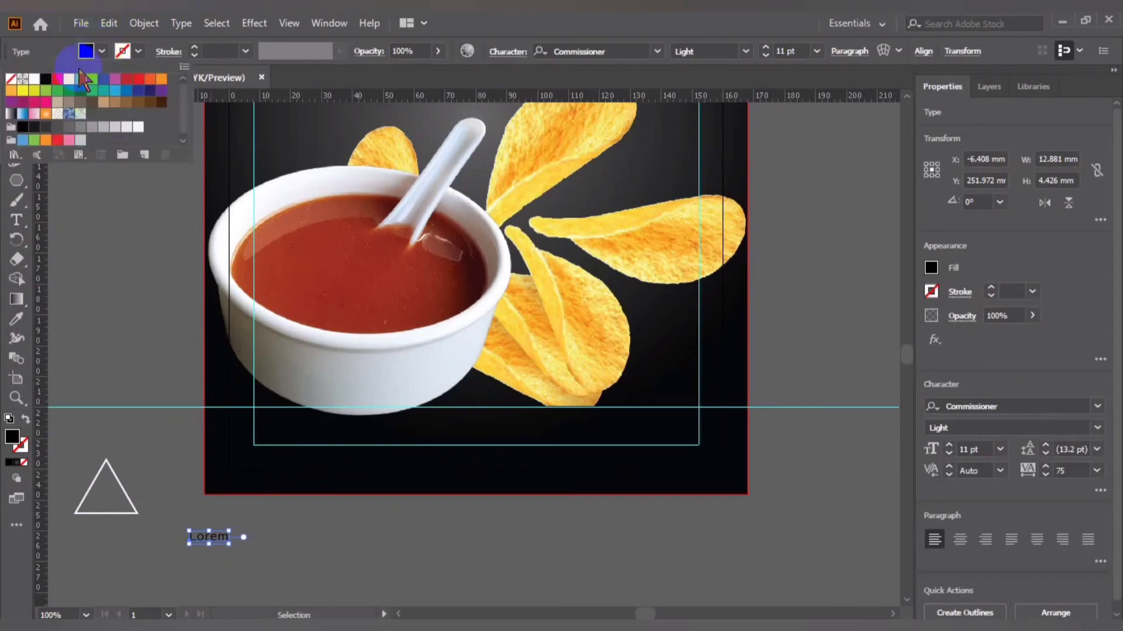
click(34, 79)
Move the triangle over the Lorem text and reduce the text to 10 pt.
click(114, 556)
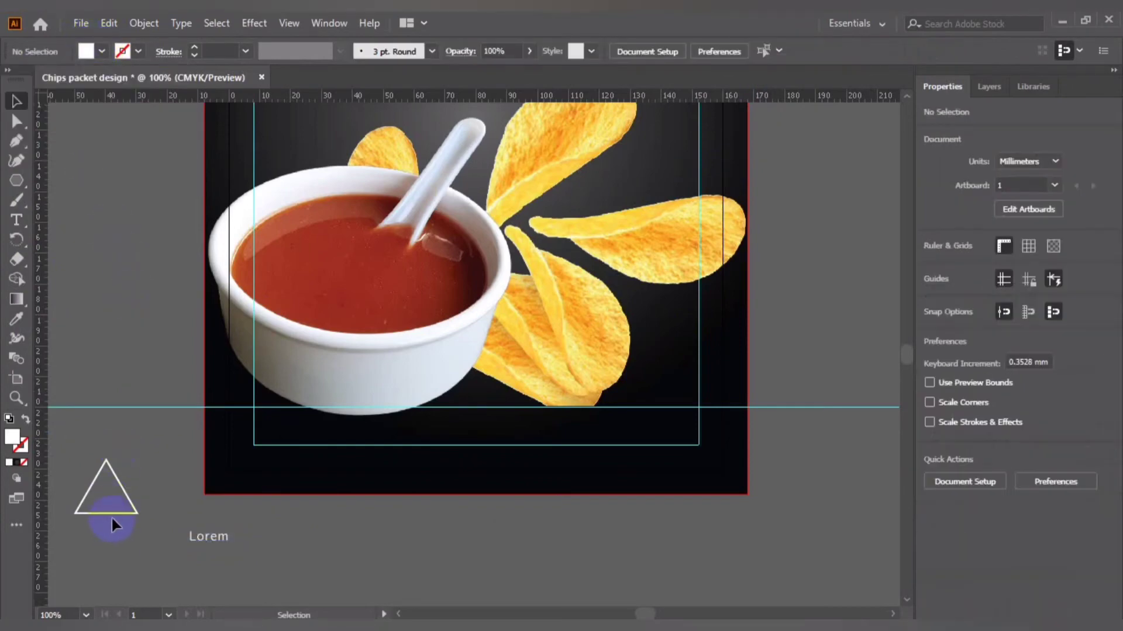
drag(112, 514, 214, 549)
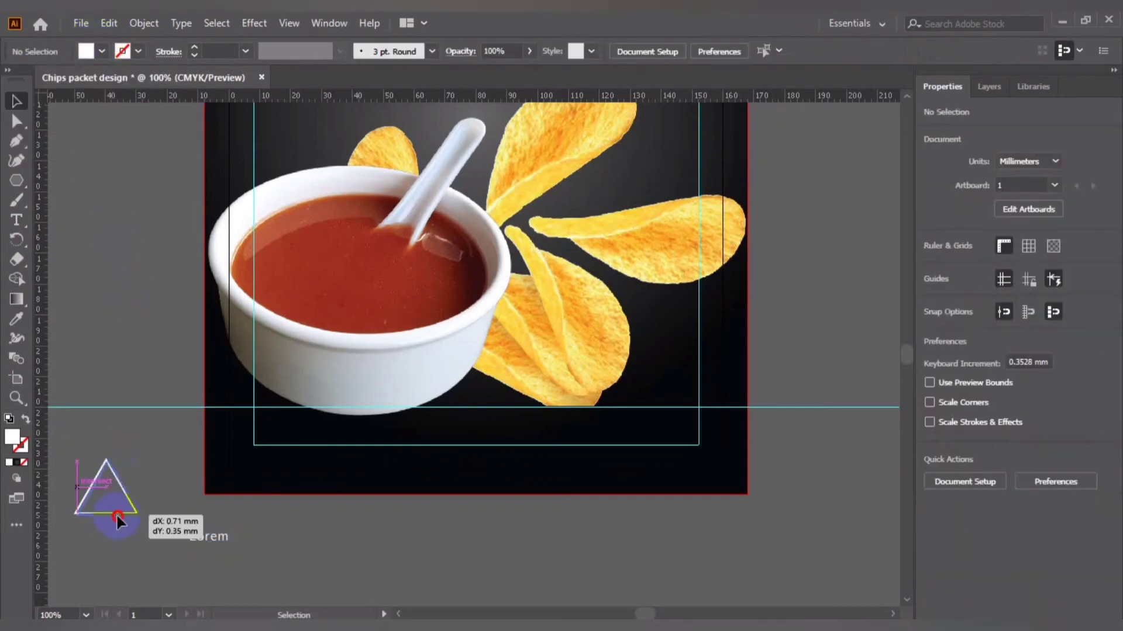
click(296, 558)
click(206, 538)
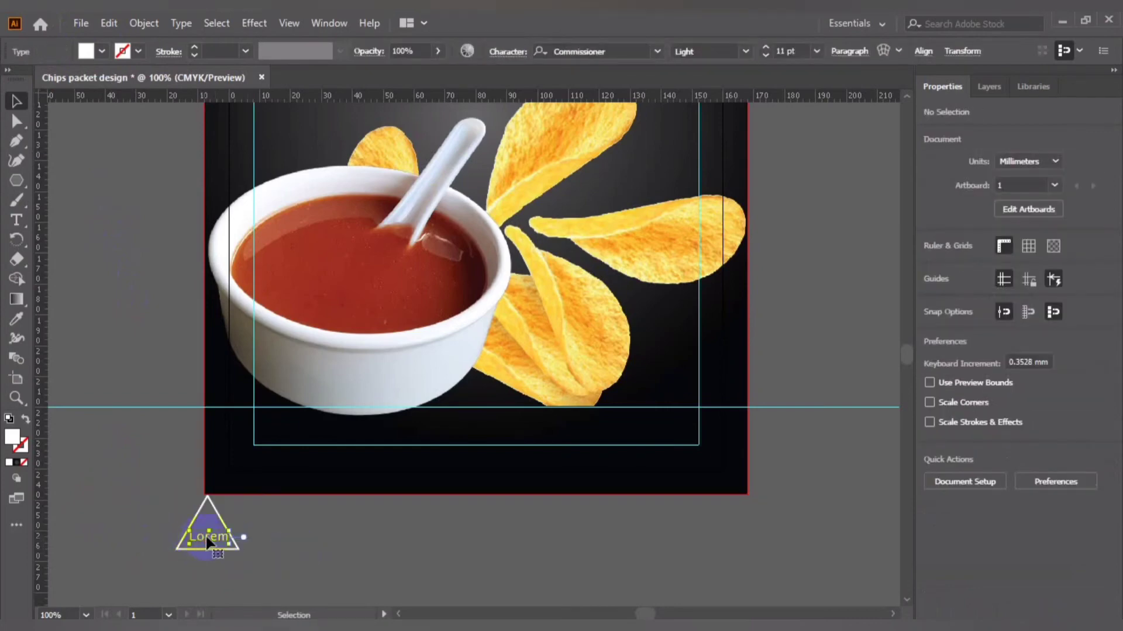
click(790, 51)
text(10)
key(Return)
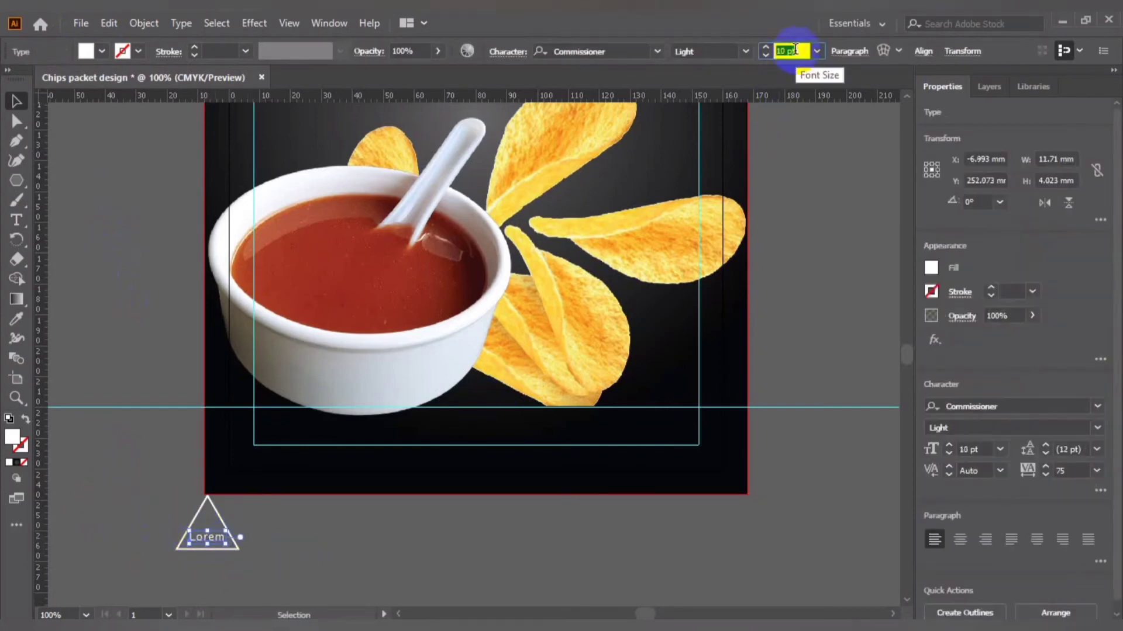
Centre the triangle and Lorem horizontally on the artboard, undoing the vertical centring.
click(326, 568)
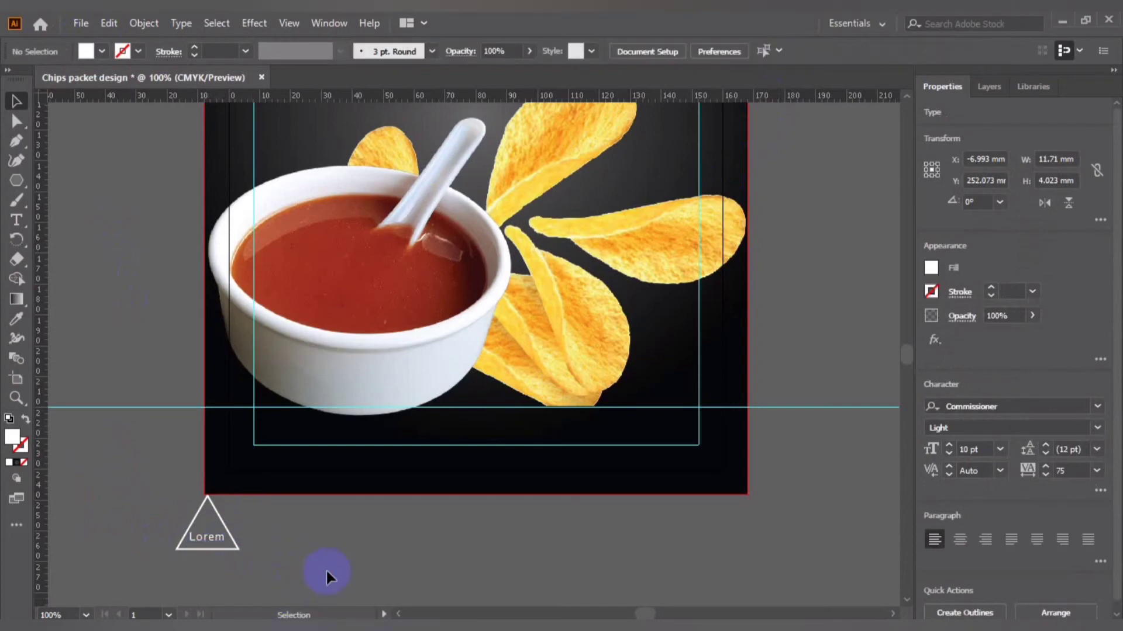
drag(272, 552, 169, 490)
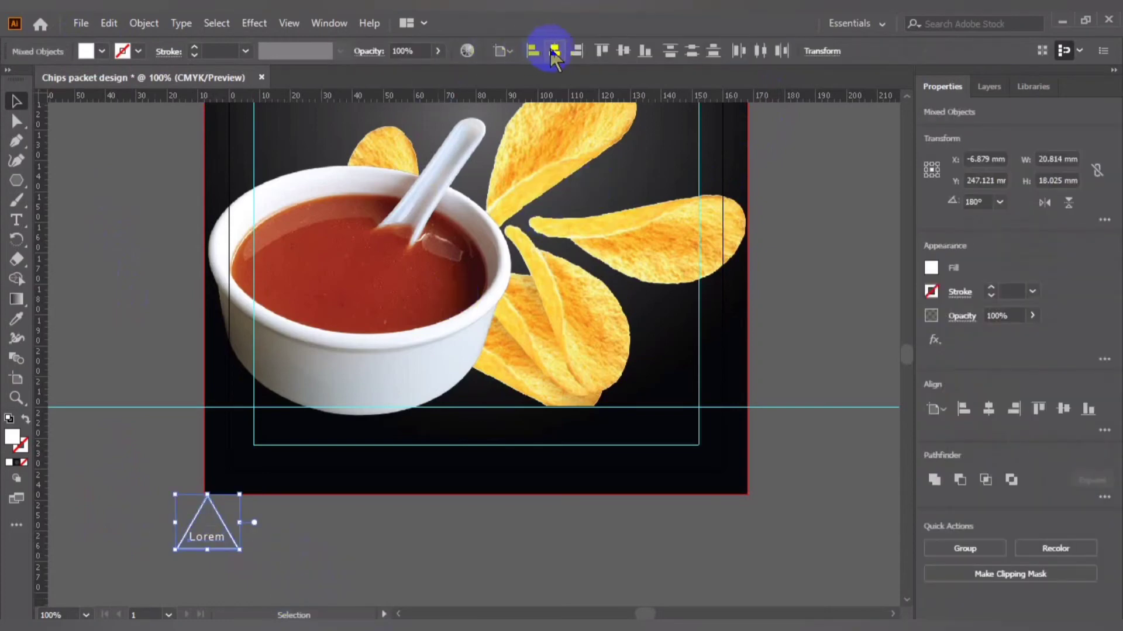
click(554, 51)
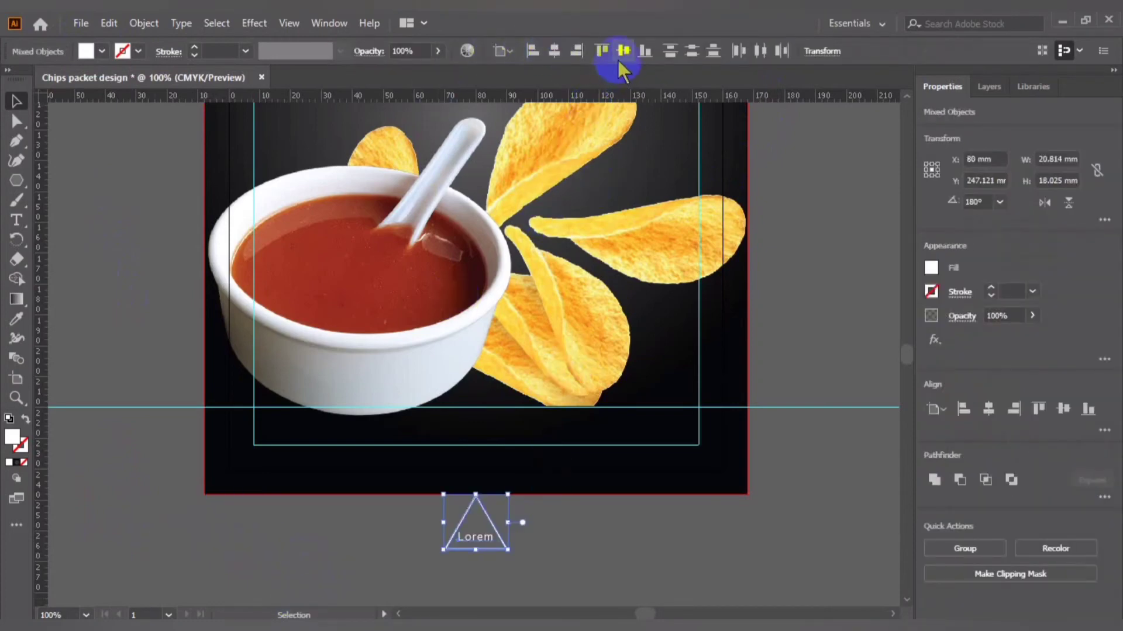
click(624, 53)
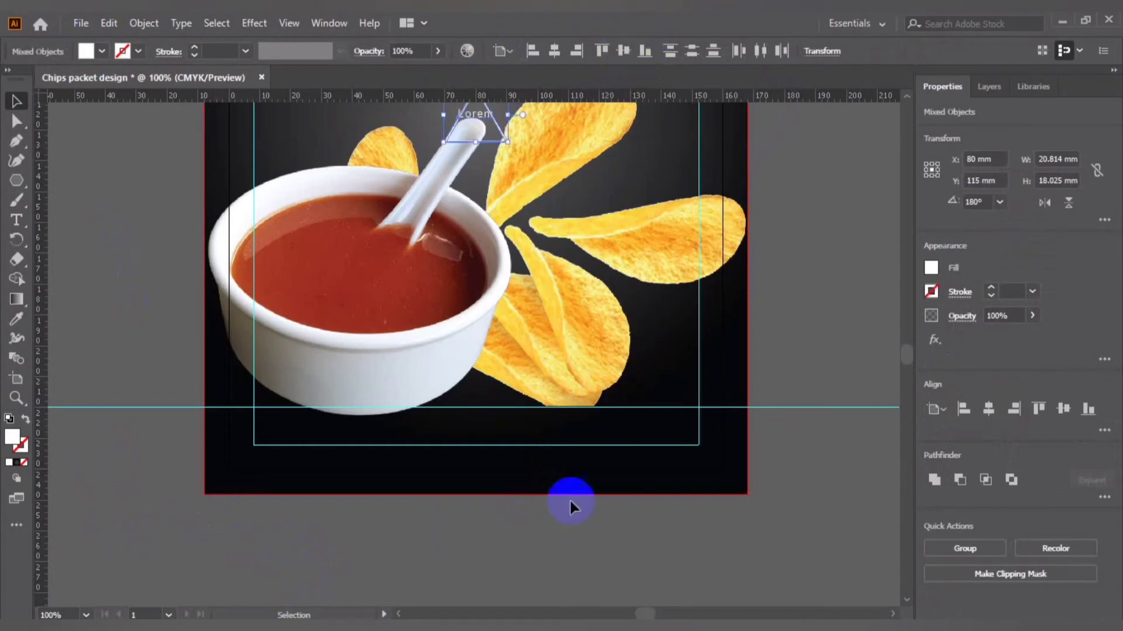
scroll(501, 378, up, 3)
click(776, 334)
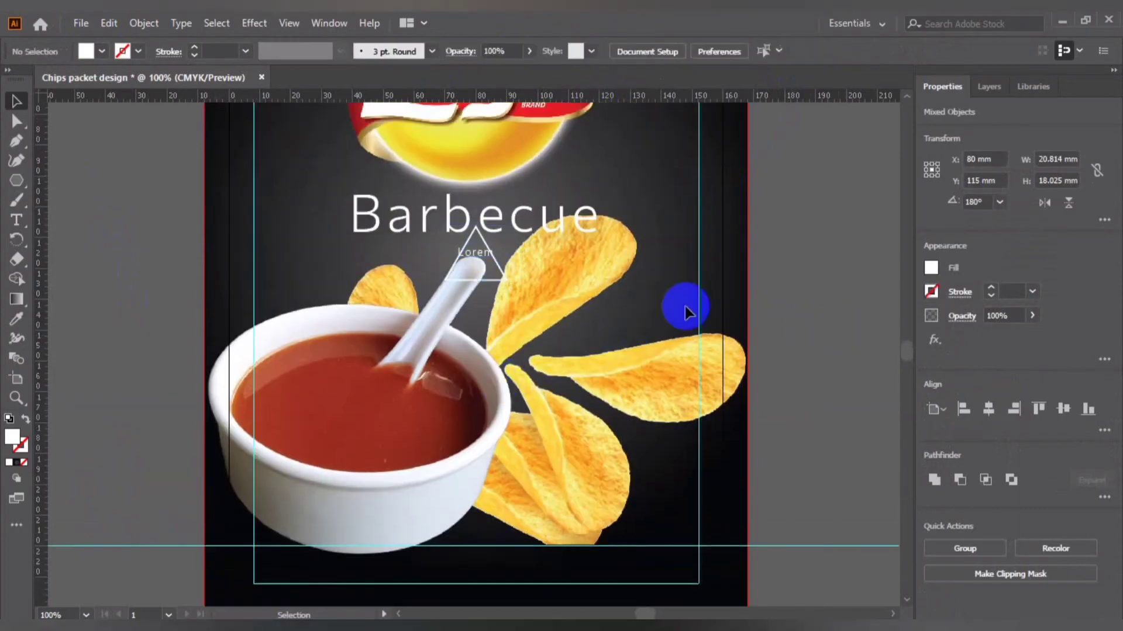
click(478, 259)
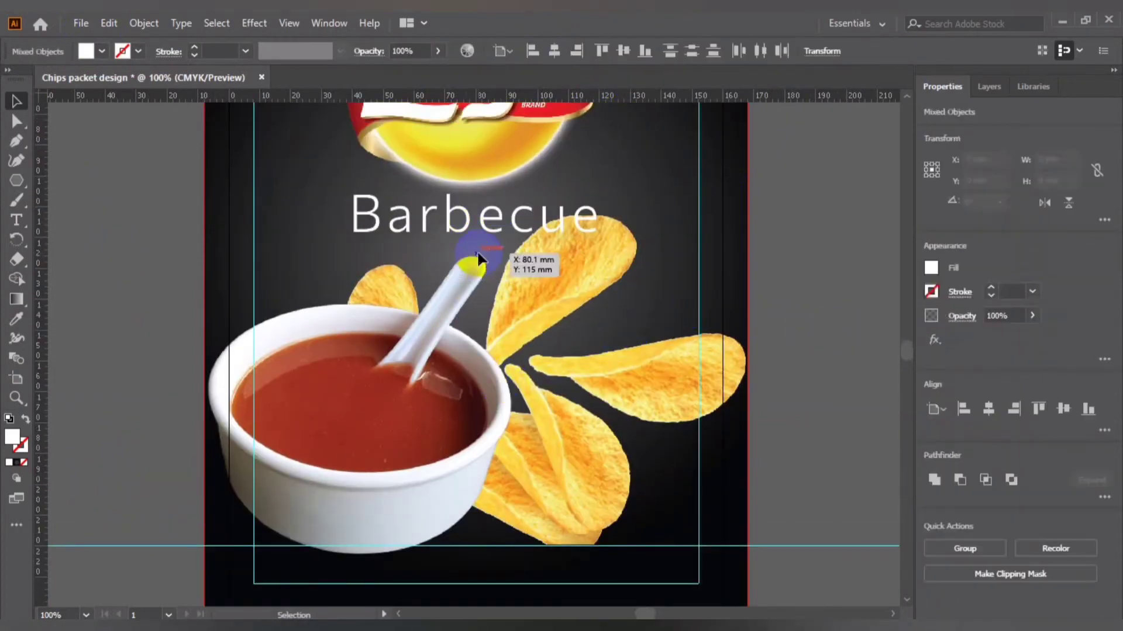
key(ctrl+z)
scroll(514, 322, down, 2)
scroll(514, 321, down, 2)
click(548, 542)
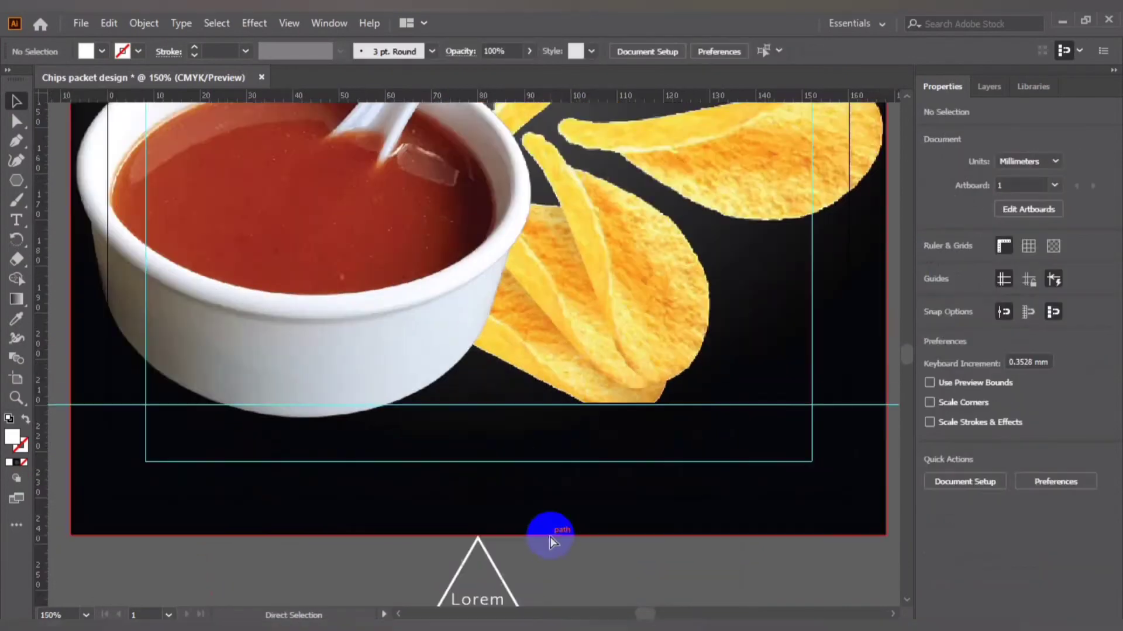
scroll(552, 542, up, 3)
scroll(572, 470, down, 2)
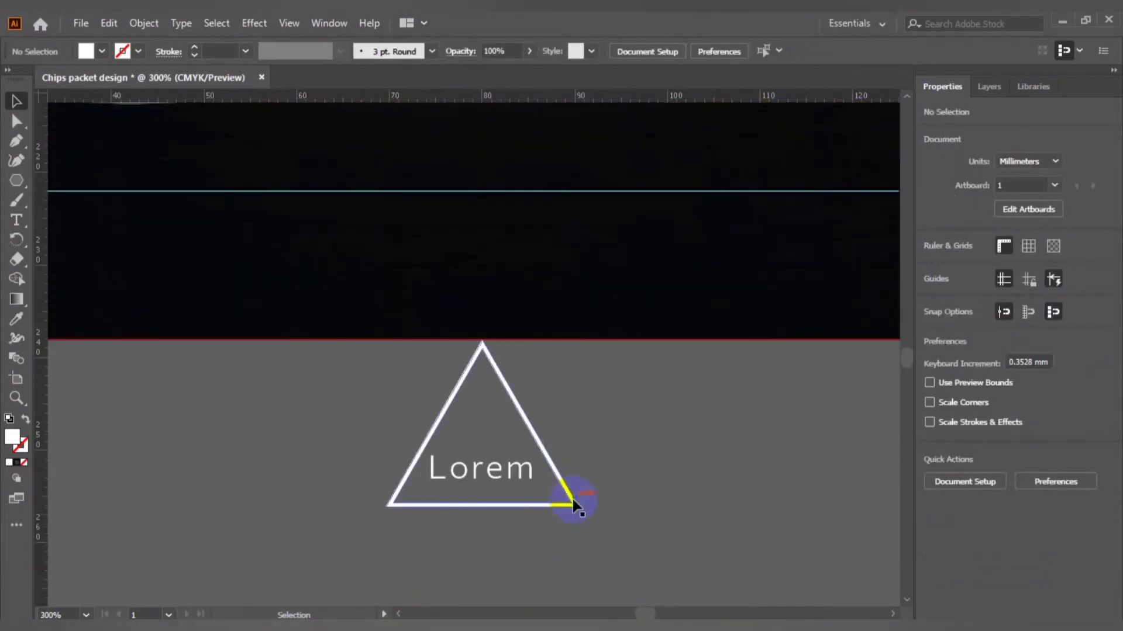
Shrink the Lorem text to 7 pt and move it up inside the triangle.
click(478, 470)
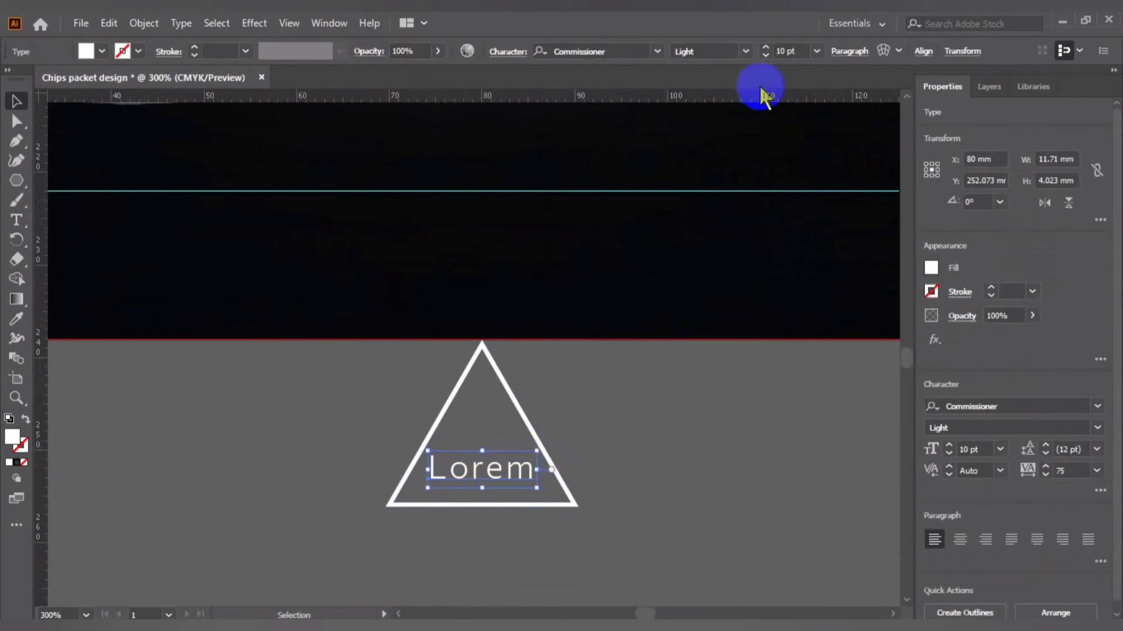
click(790, 50)
text(8)
key(Return)
key(Down)
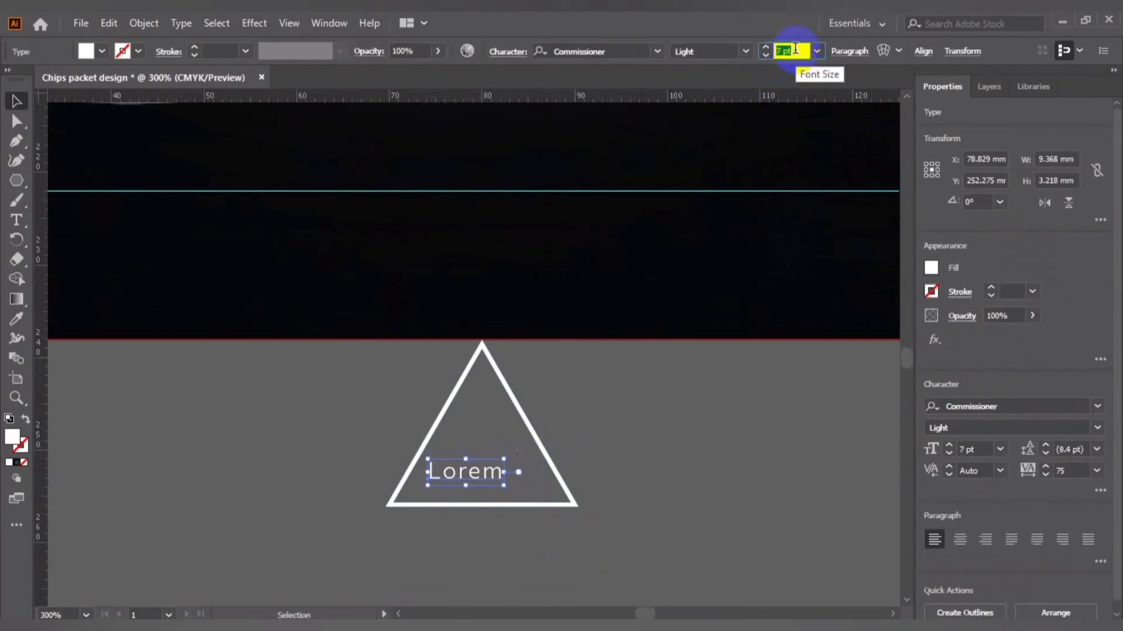
click(727, 340)
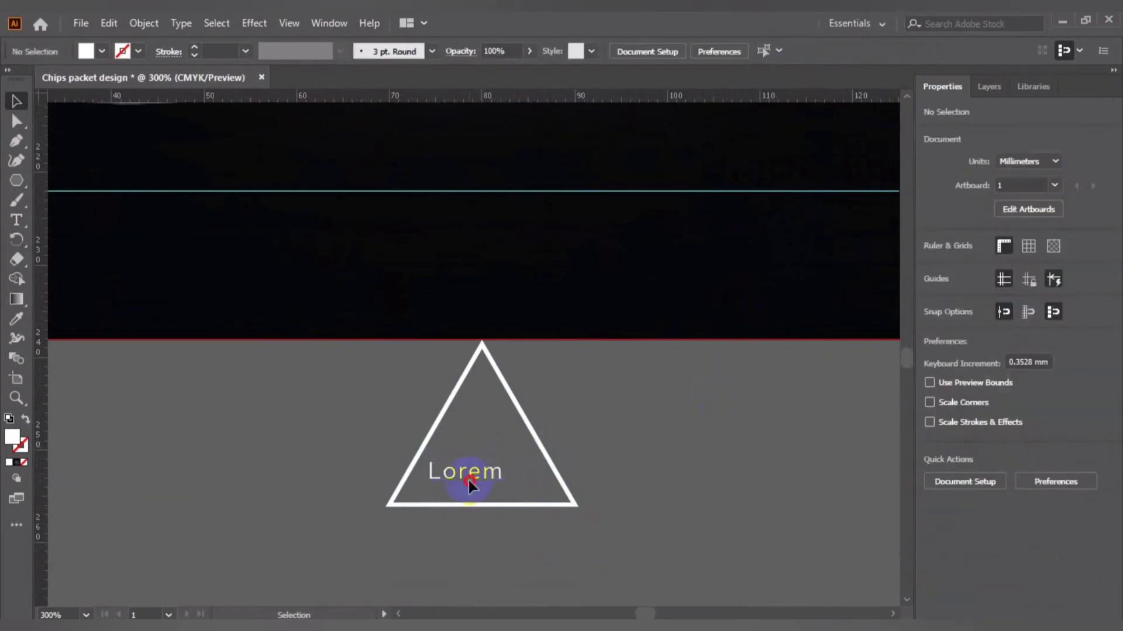
drag(468, 480, 640, 422)
Duplicate the Lorem line just below the original, then zoom out to the whole packet.
click(640, 422)
click(491, 459)
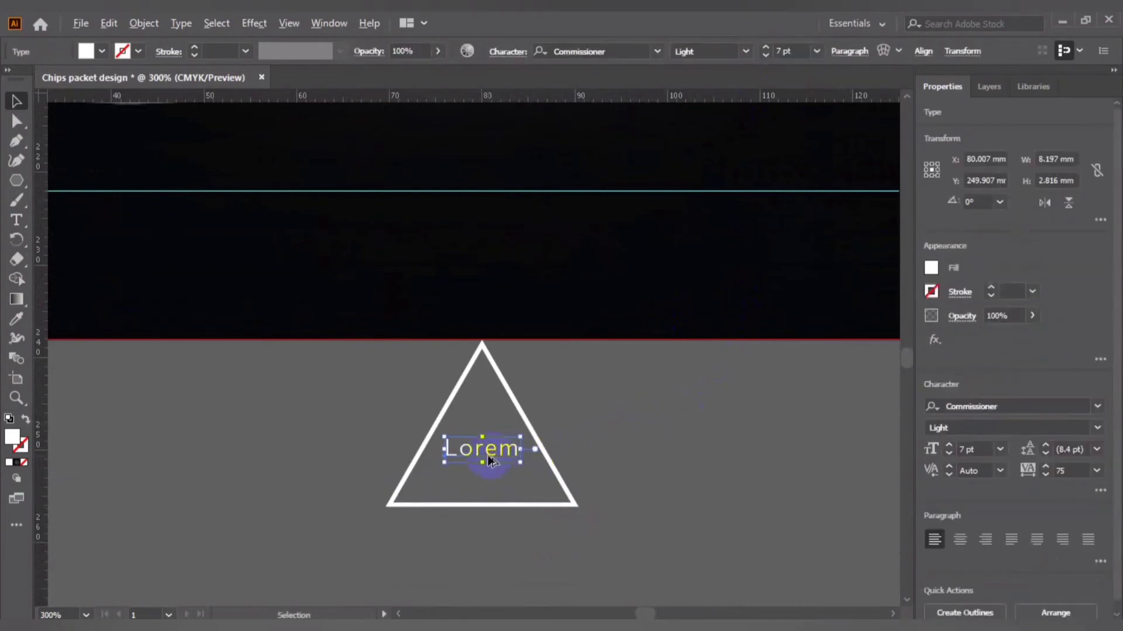
alt+drag(490, 460, 490, 484)
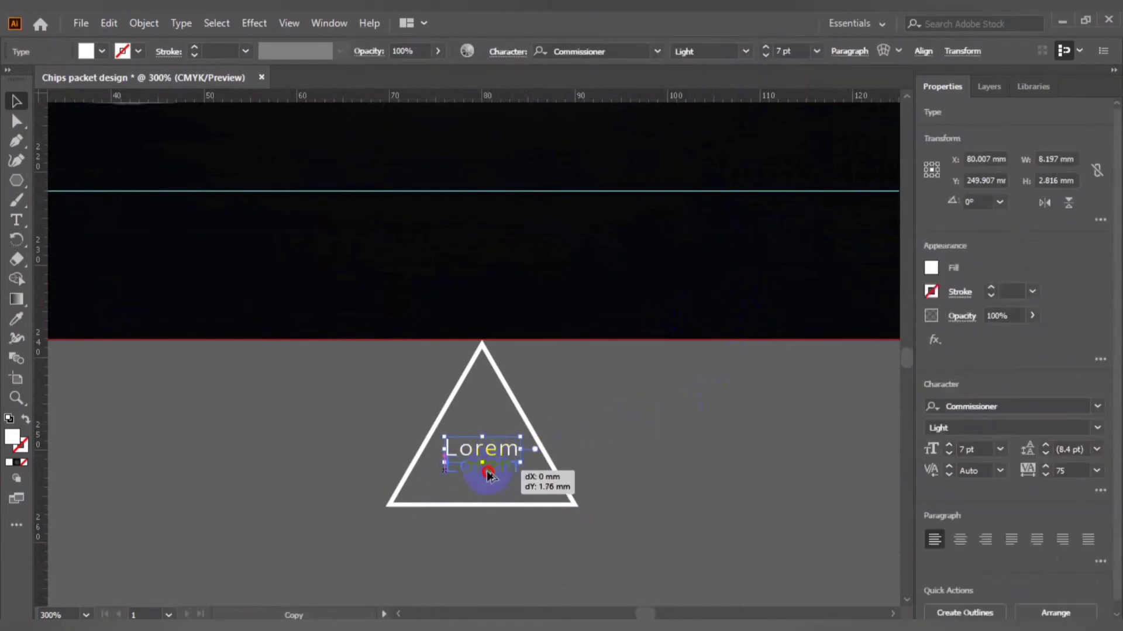
click(674, 430)
drag(363, 396, 630, 542)
key(a)
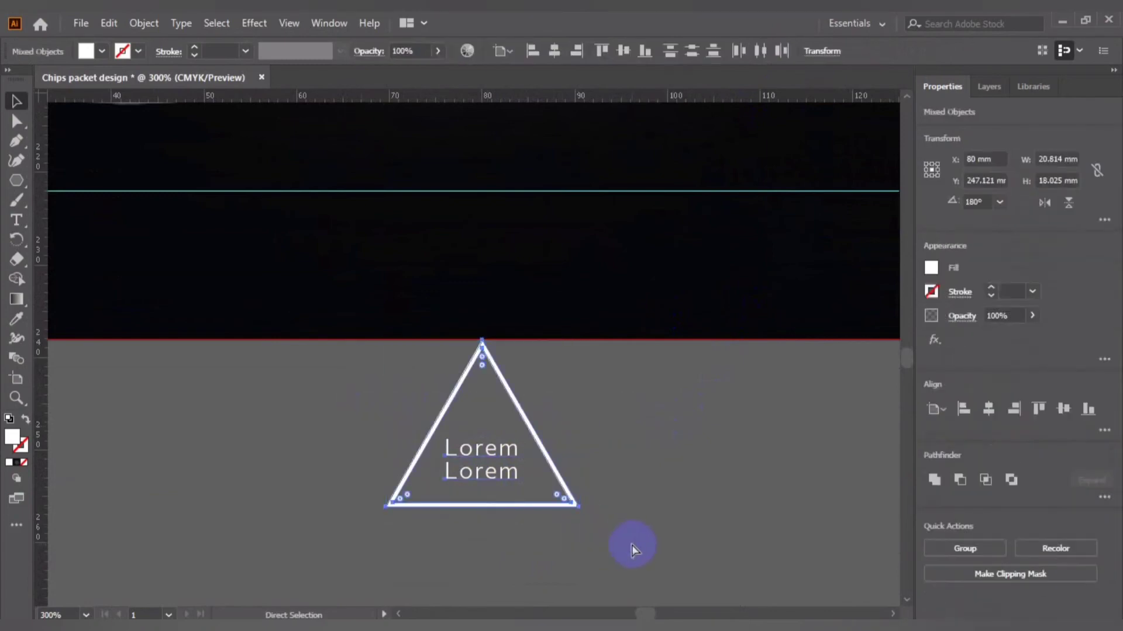
key(ctrl+minus)
key(ctrl+minus)
key(ctrl+minus)
key(ctrl+minus)
Group the triangle with its two Lorem lines.
key(v)
click(614, 462)
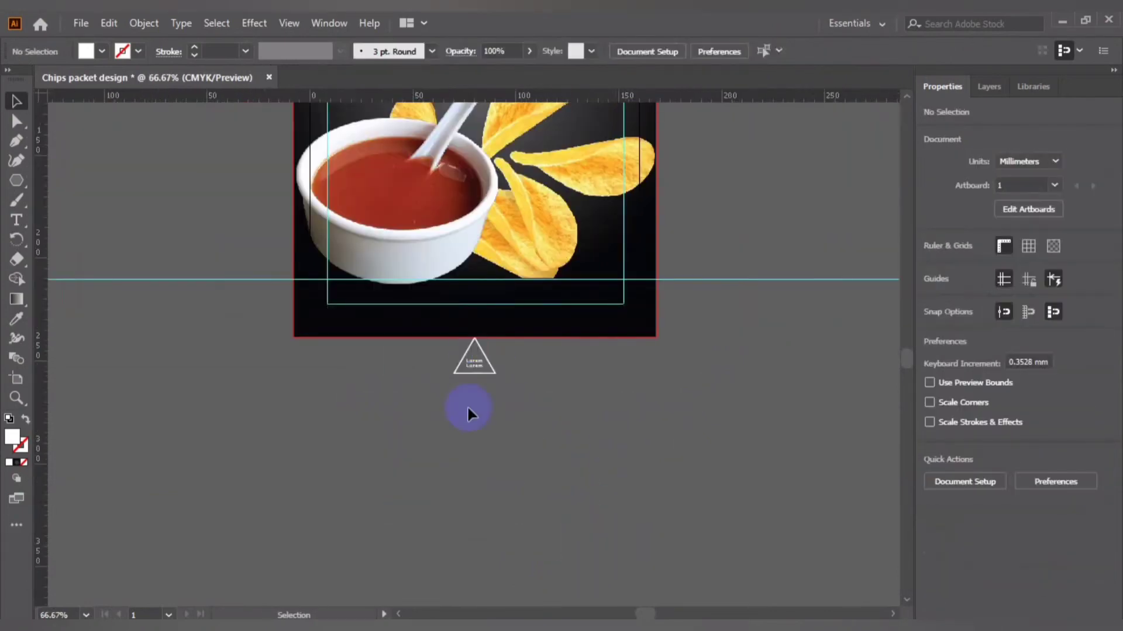
drag(419, 358, 539, 403)
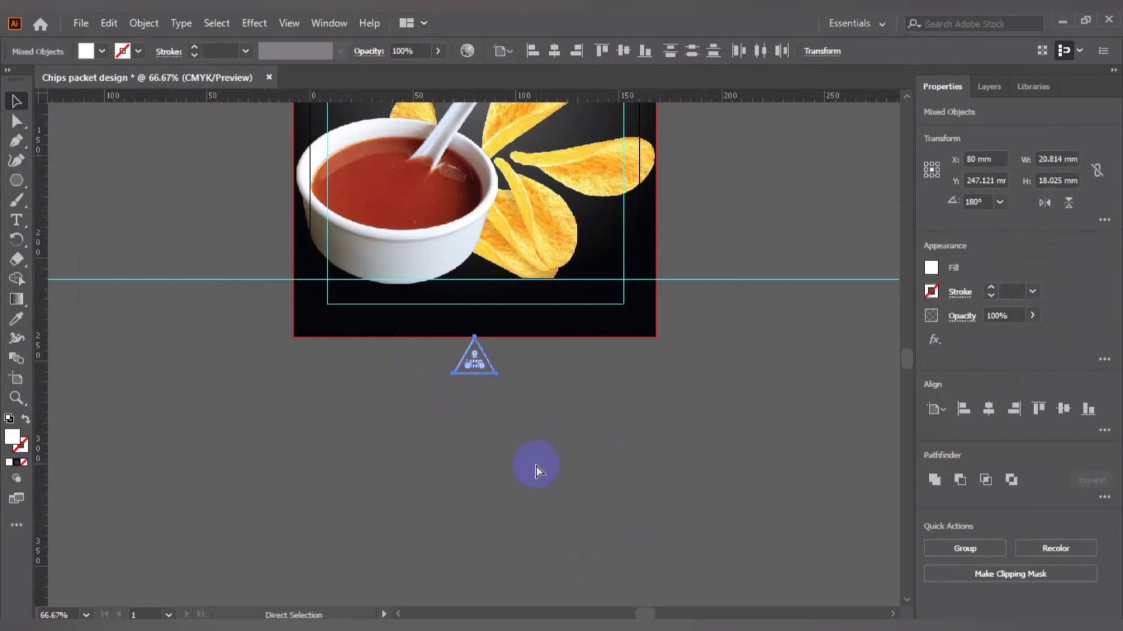
key(ctrl+g)
Move the triangle badge to the packet's bottom-right guide corner.
click(584, 393)
key(ctrl+plus)
drag(647, 431, 567, 476)
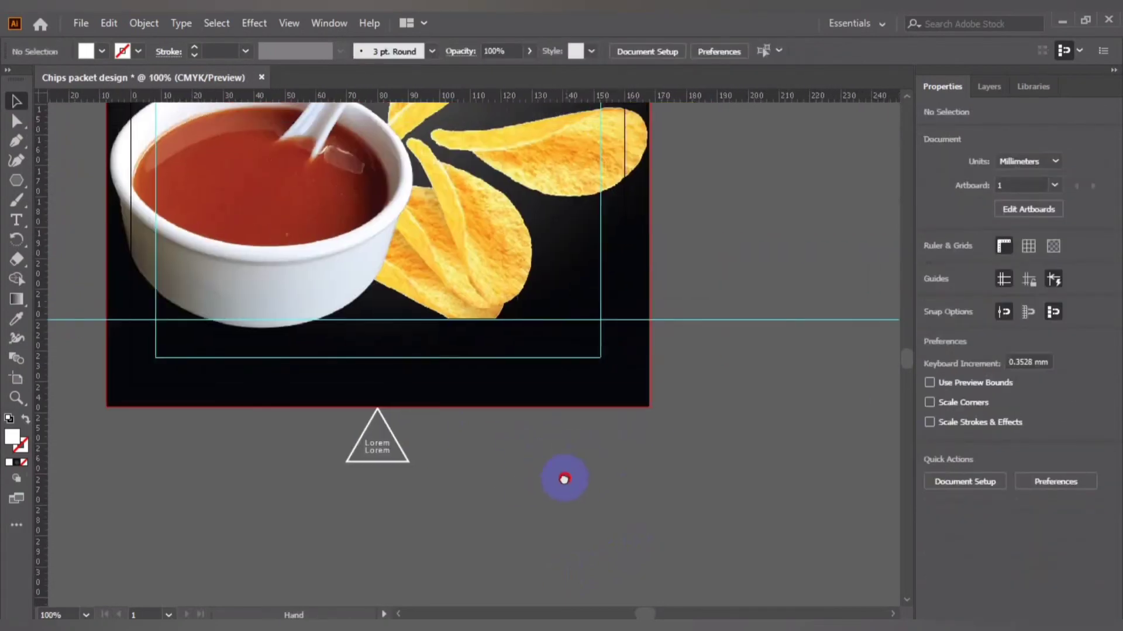
scroll(379, 489, up, 1)
mouse_move(379, 488)
mouse_down()
mouse_move(602, 389)
mouse_move(611, 403)
mouse_up()
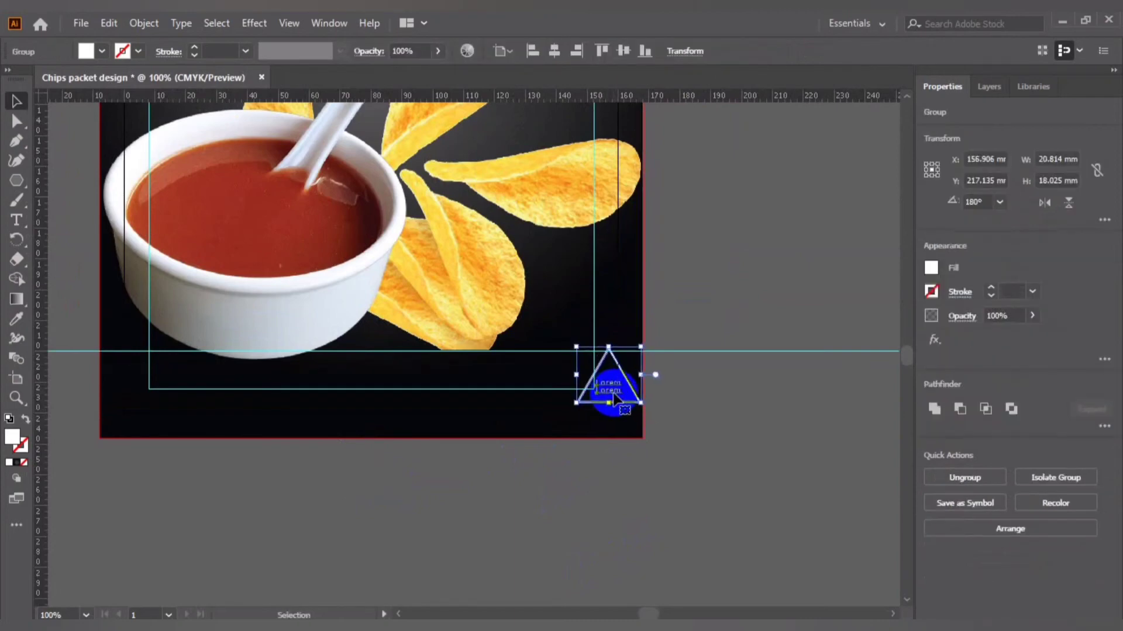
click(674, 546)
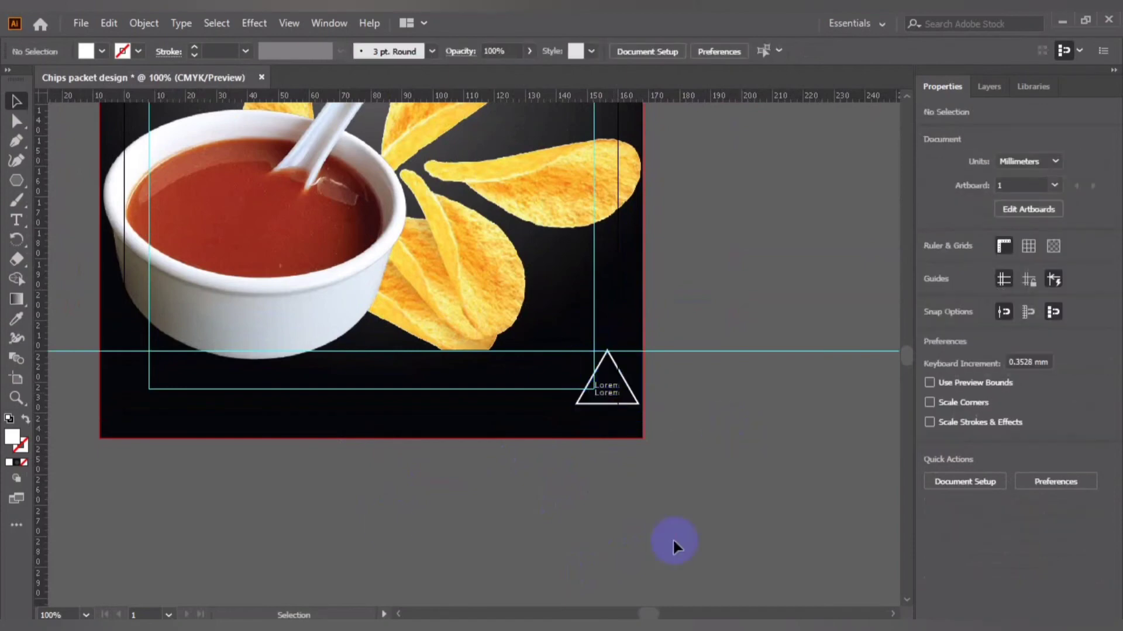
mouse_move(103, 521)
mouse_down()
mouse_move(357, 548)
mouse_move(208, 522)
mouse_up()
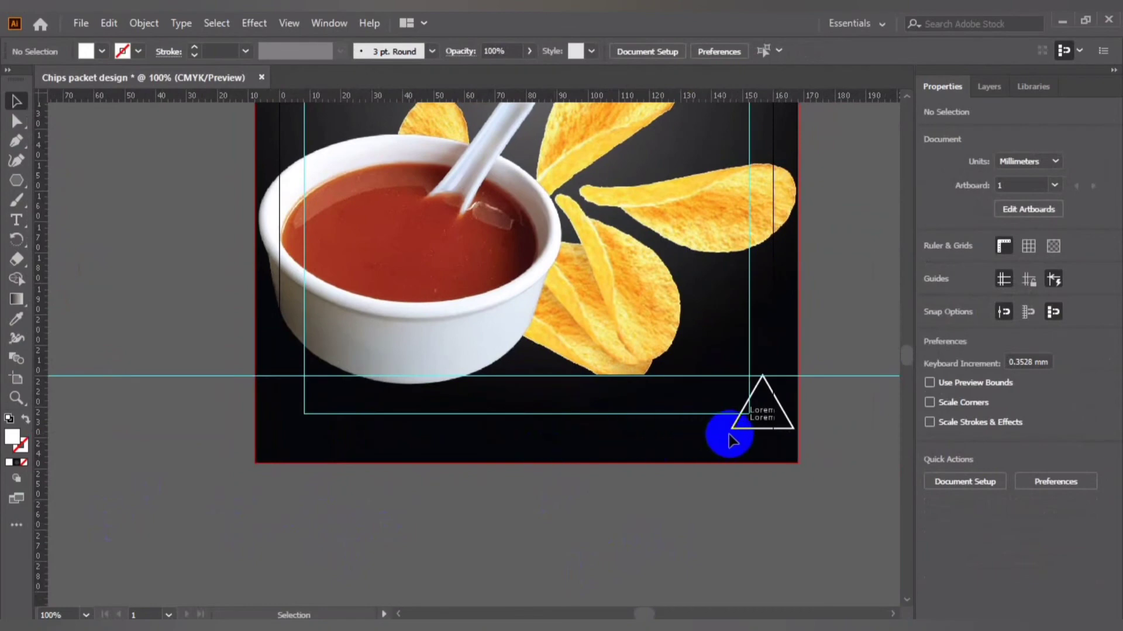
Give the triangle badge a grey fill and place new placeholder text on the pasteboard.
click(733, 431)
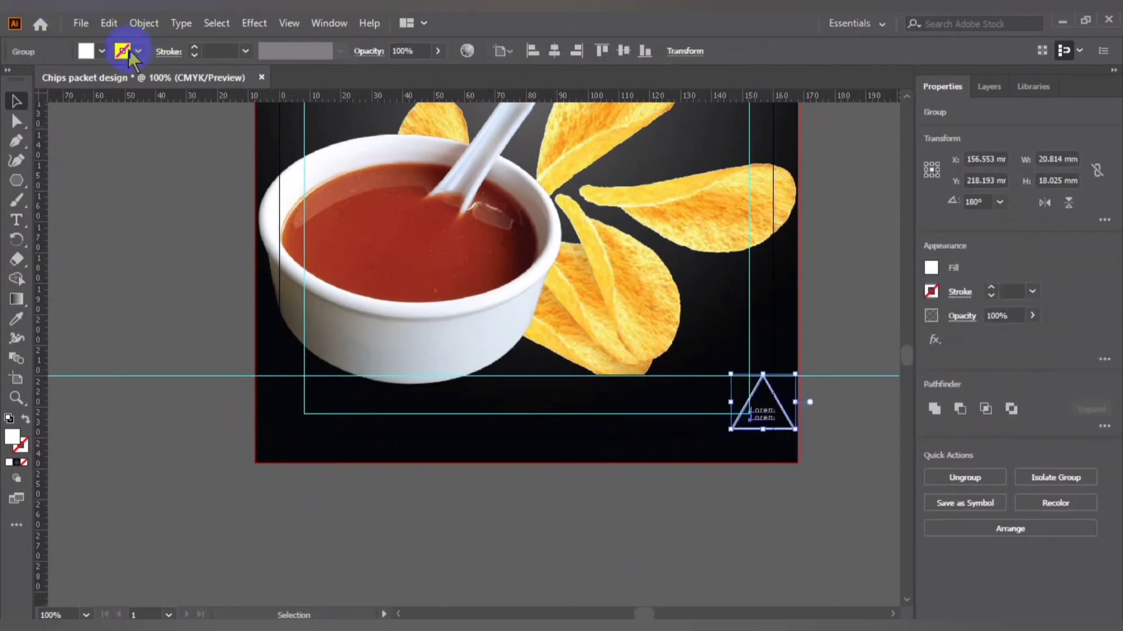
click(102, 53)
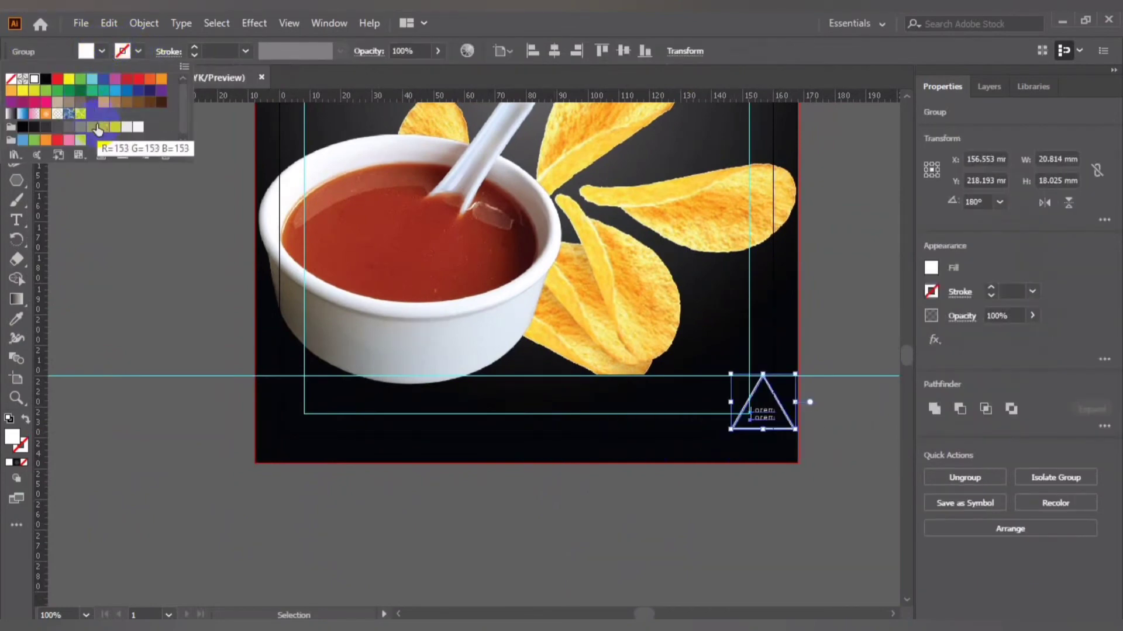
click(125, 297)
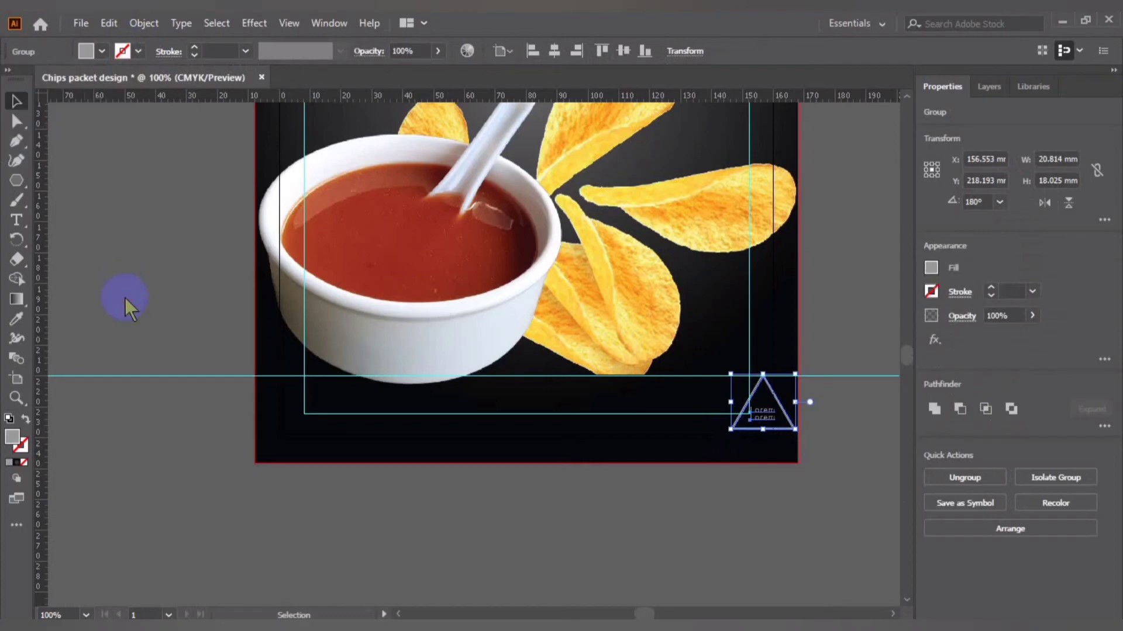
click(147, 489)
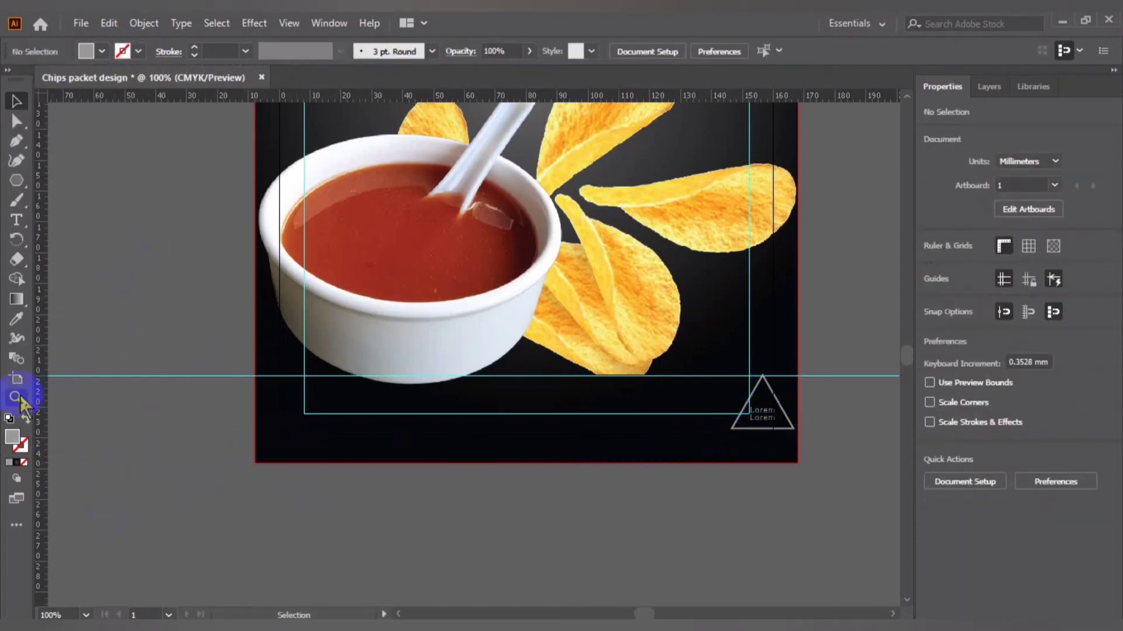
click(16, 220)
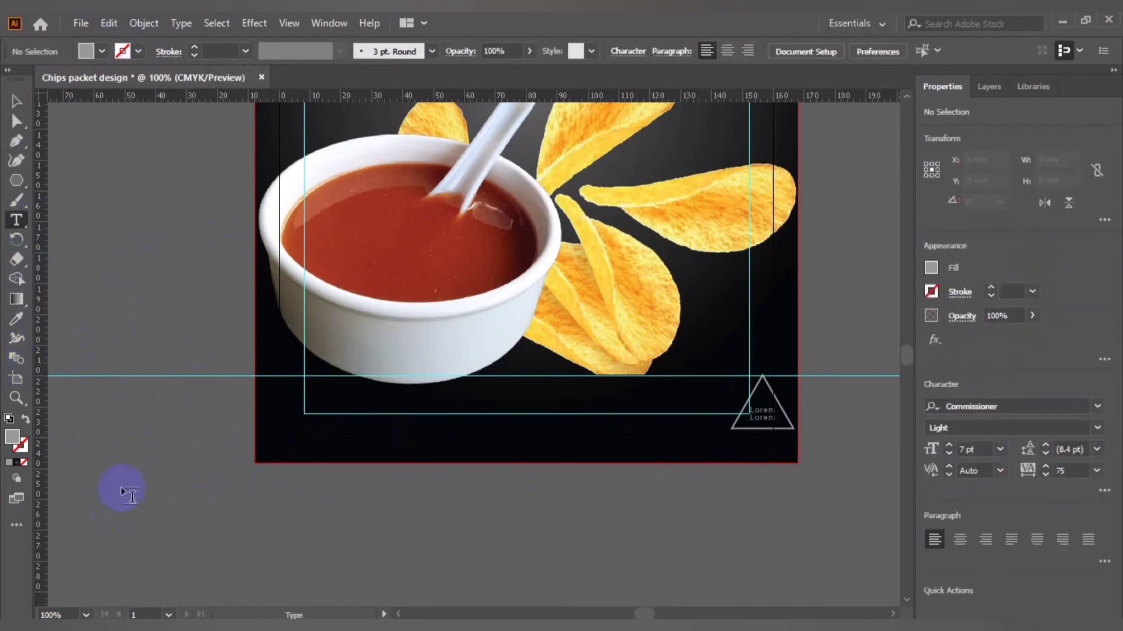
click(169, 491)
Start a new grey 21 pt text line at the packet's bottom-left.
key(Escape)
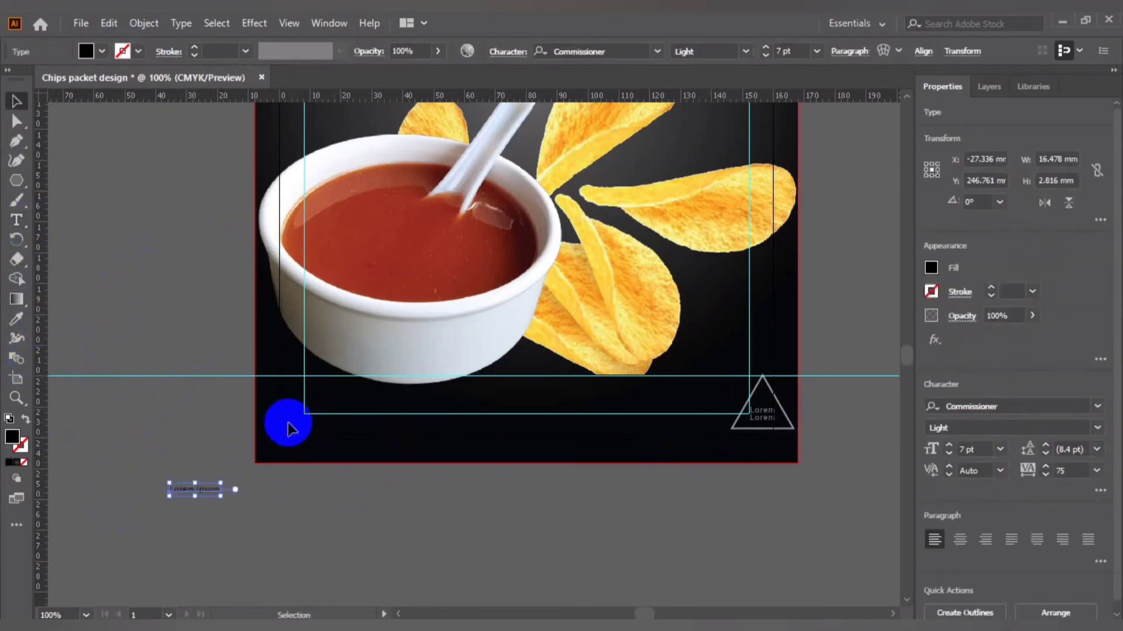
click(290, 429)
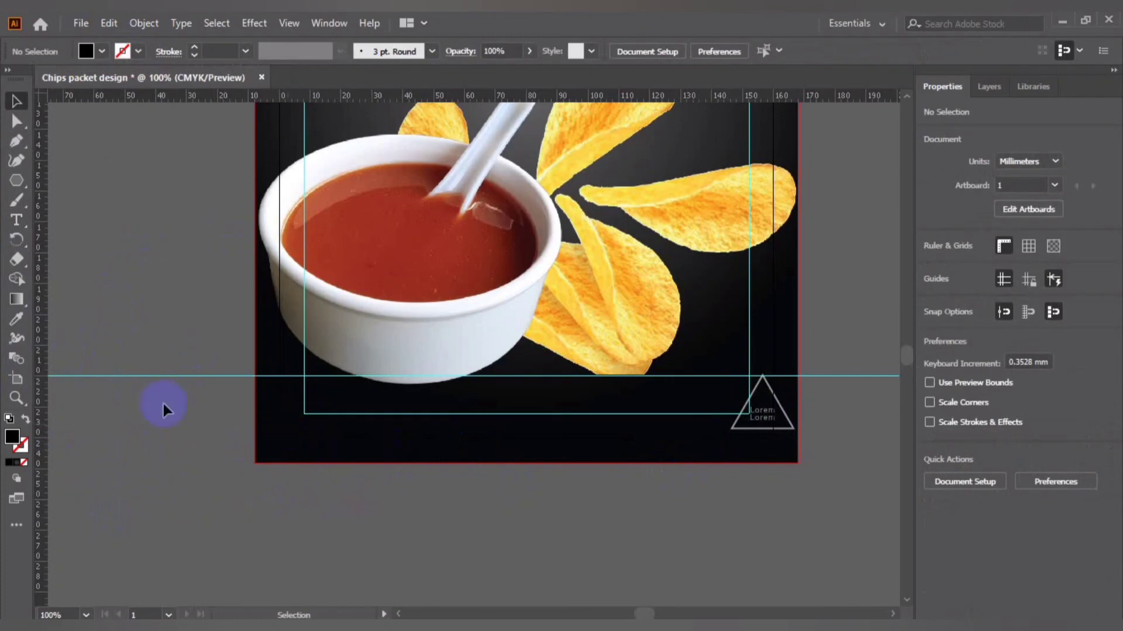
click(16, 220)
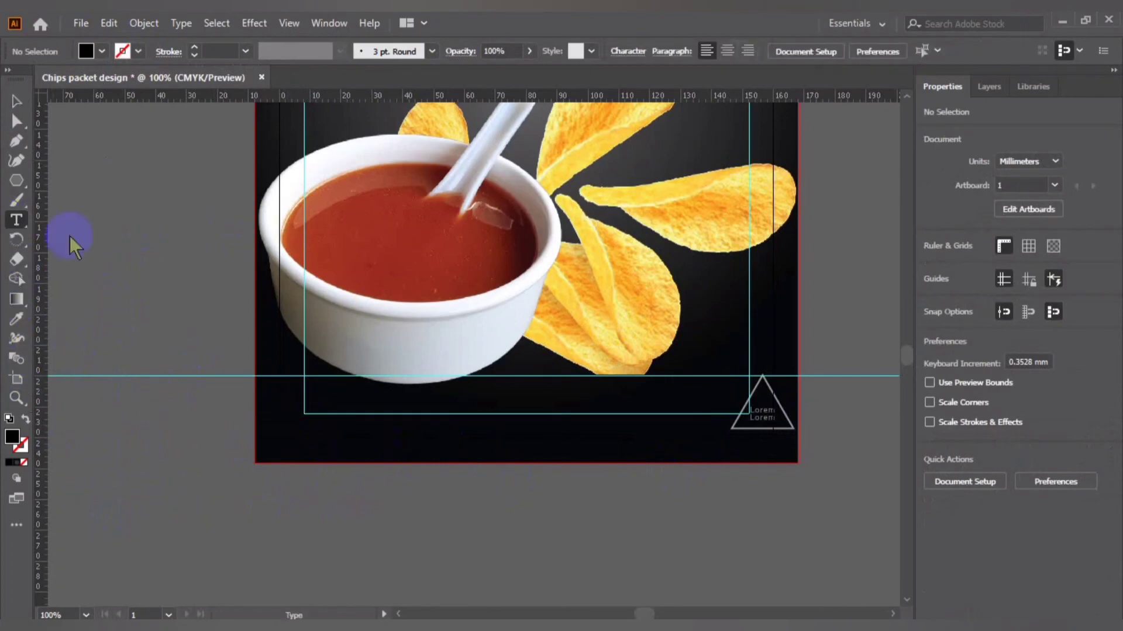
click(278, 409)
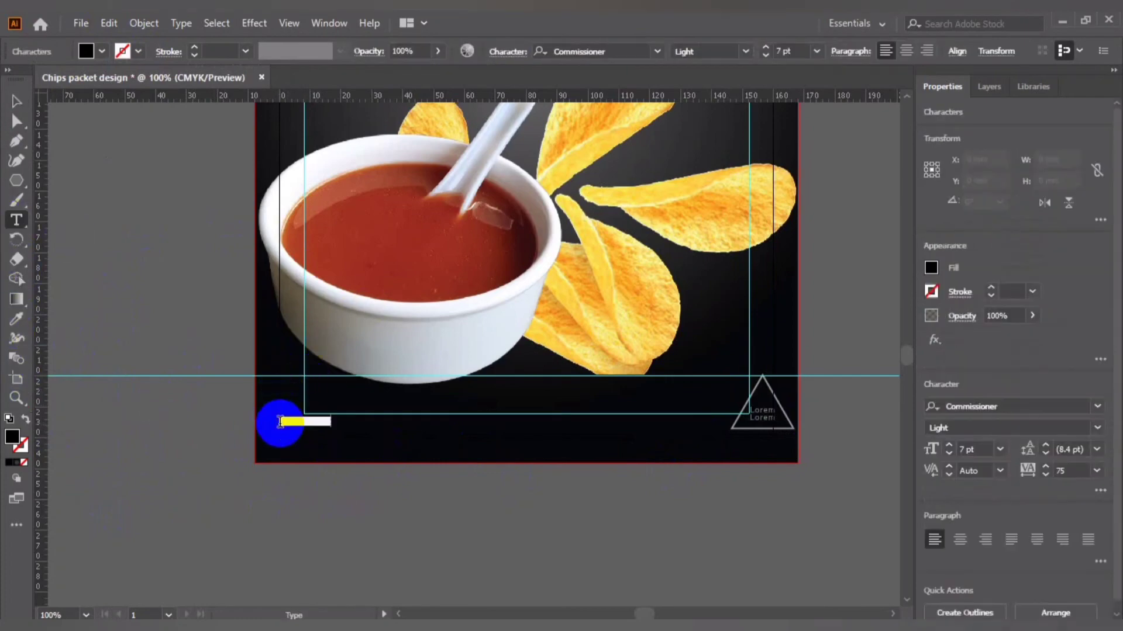
click(103, 50)
click(92, 128)
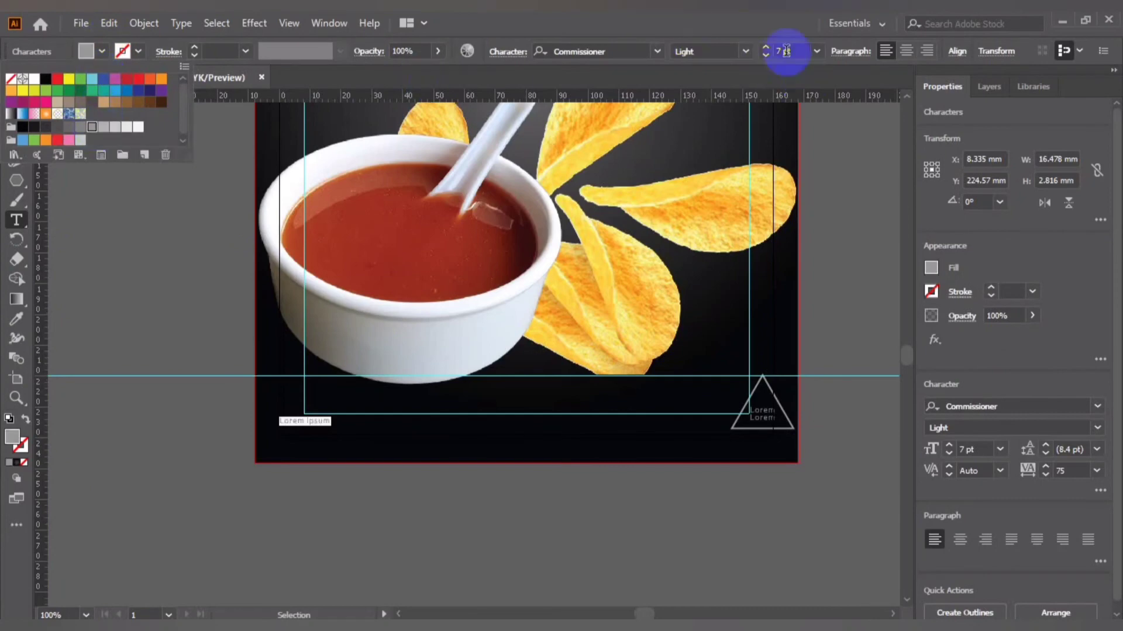
click(817, 155)
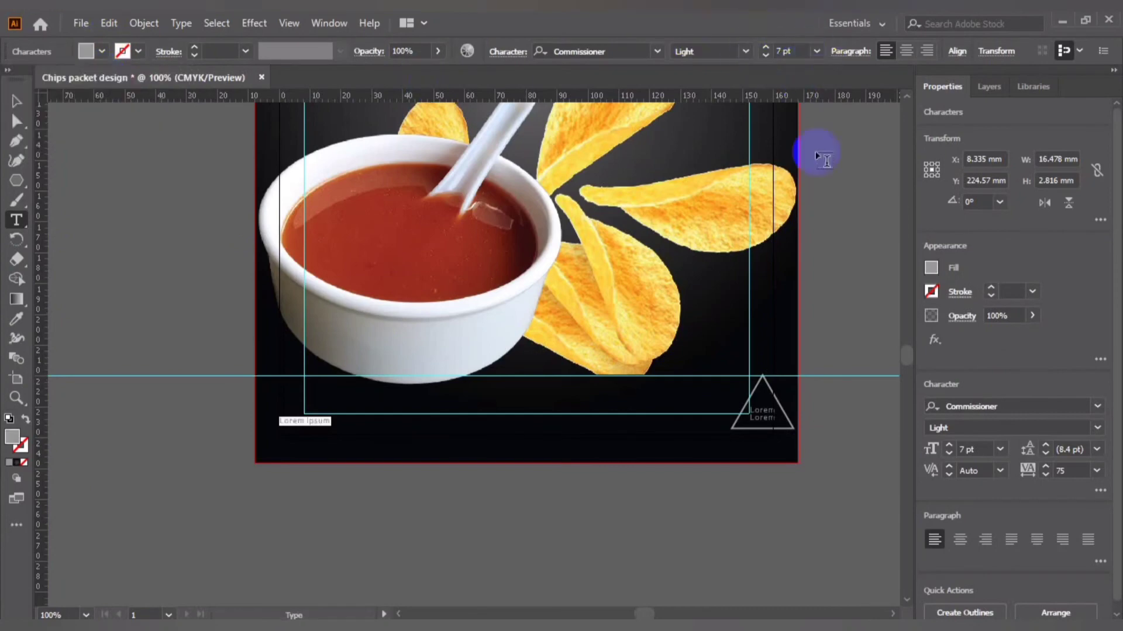
click(817, 51)
click(823, 239)
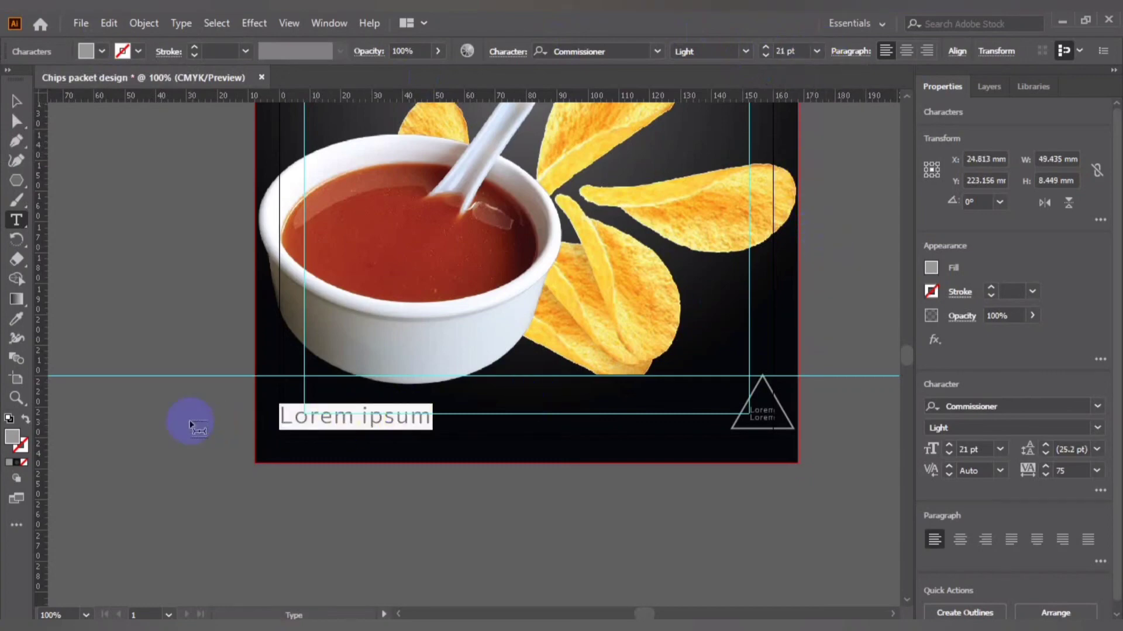
Type 'Potato Chips' and nudge it slightly up and to the right.
text(Pota)
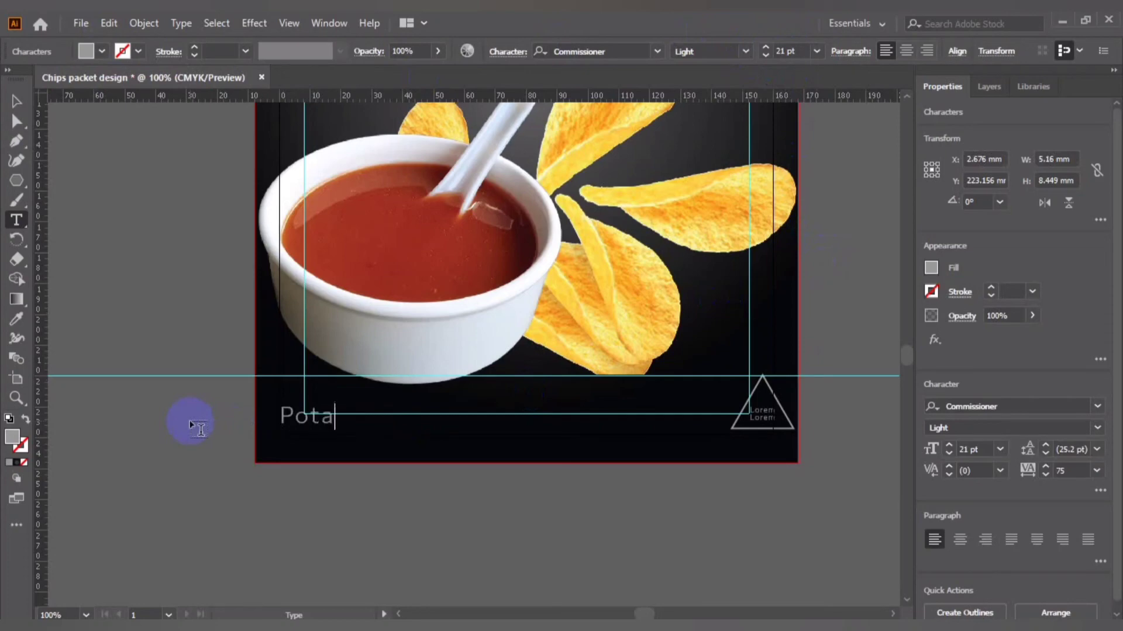
text(to Chips)
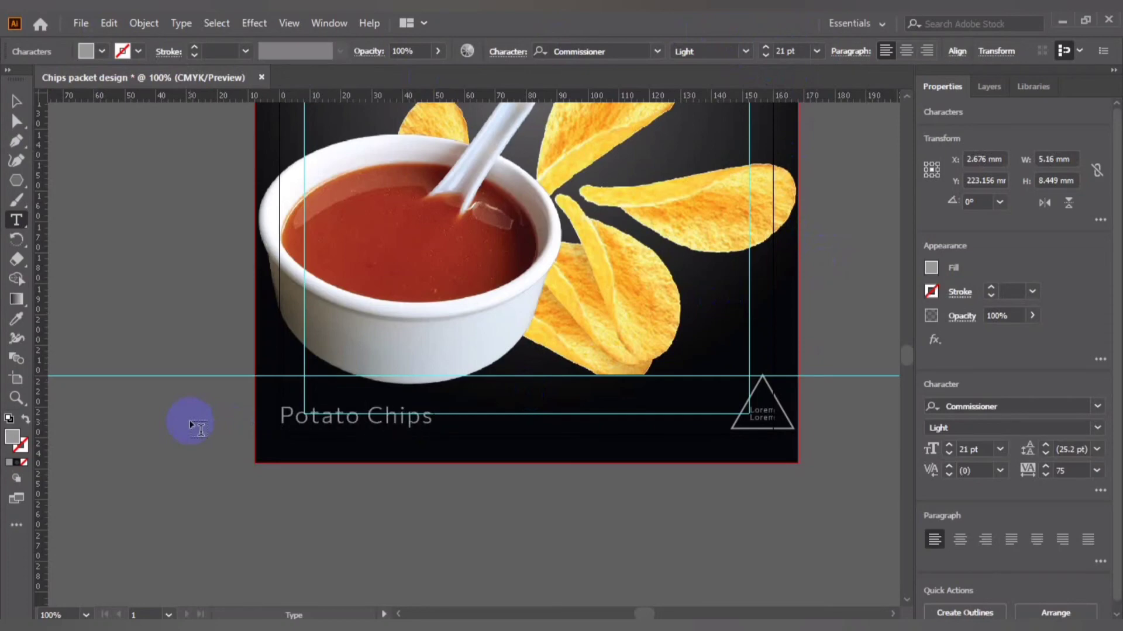
click(16, 104)
drag(396, 428, 422, 416)
Widen the Potato Chips letter spacing to 100 in the Character settings.
click(393, 538)
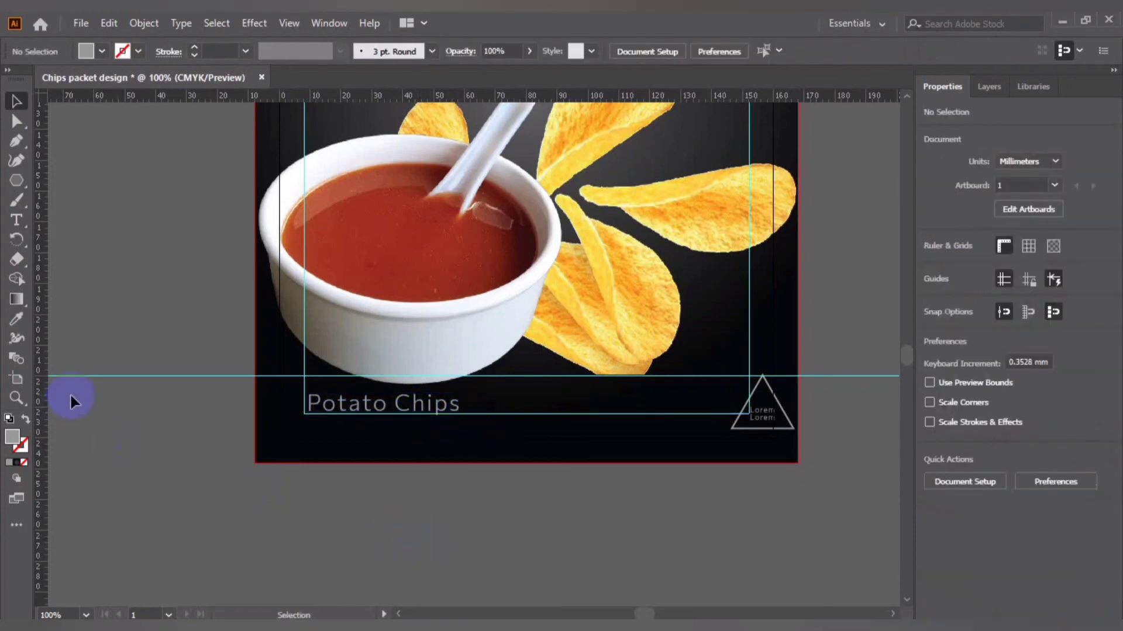
scroll(76, 387, up, 3)
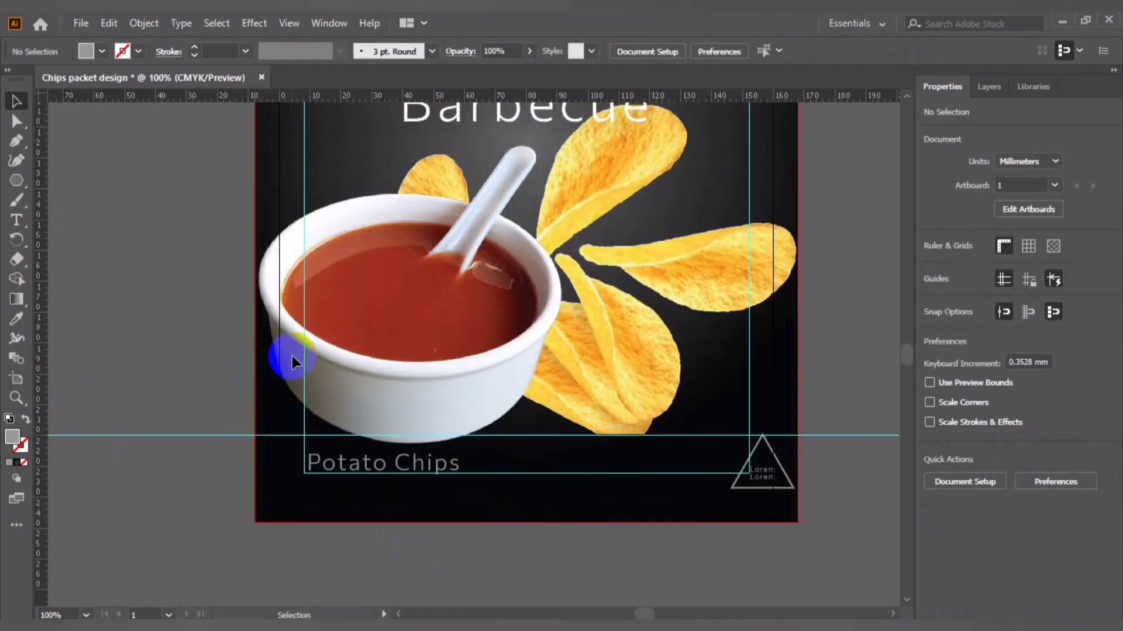
scroll(292, 356, up, 2)
scroll(231, 369, up, 2)
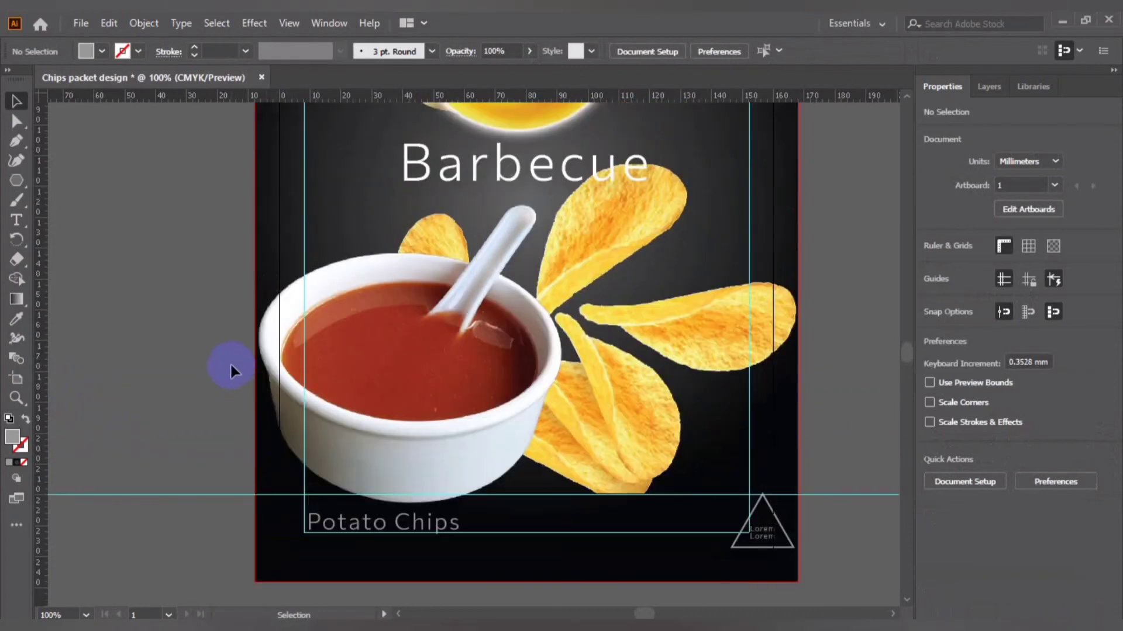
key(ctrl+minus)
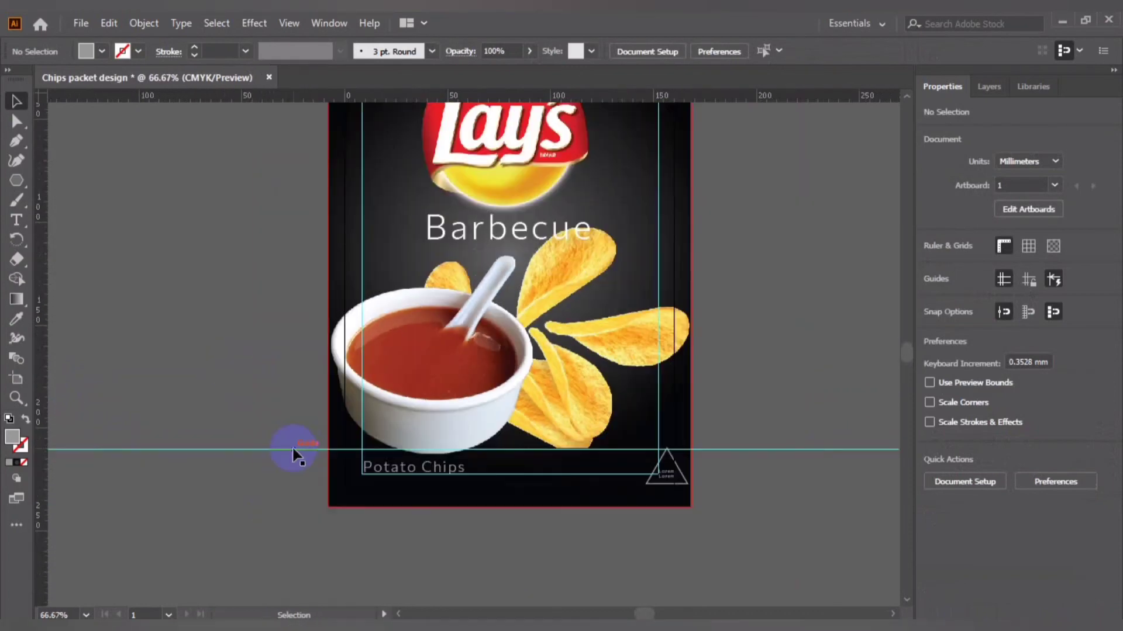
click(414, 469)
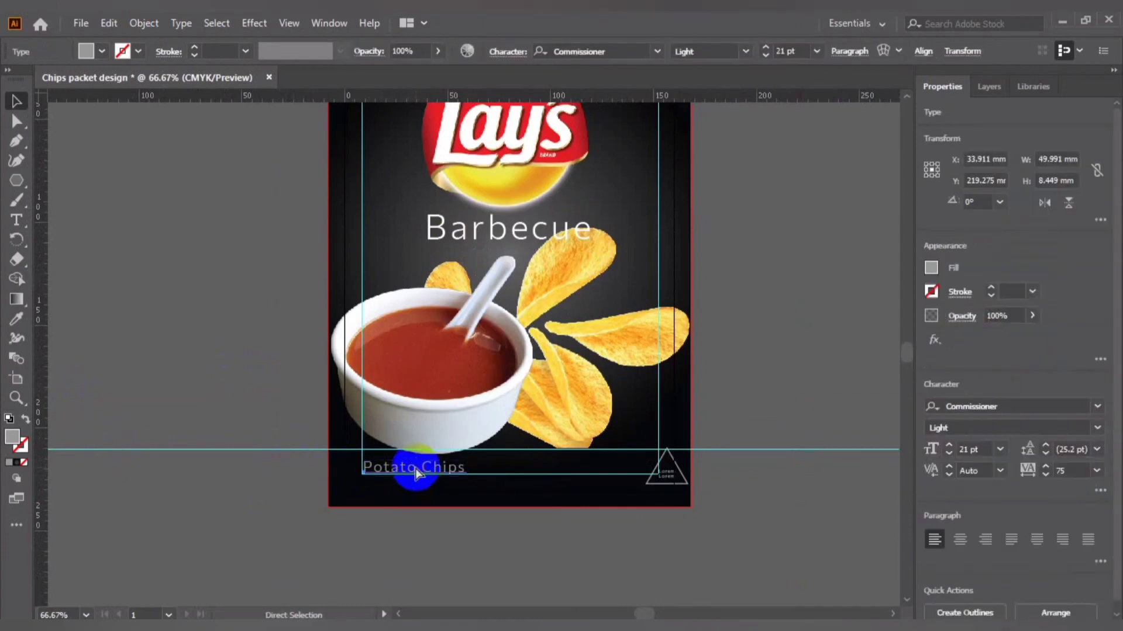
key(ctrl+t)
click(733, 239)
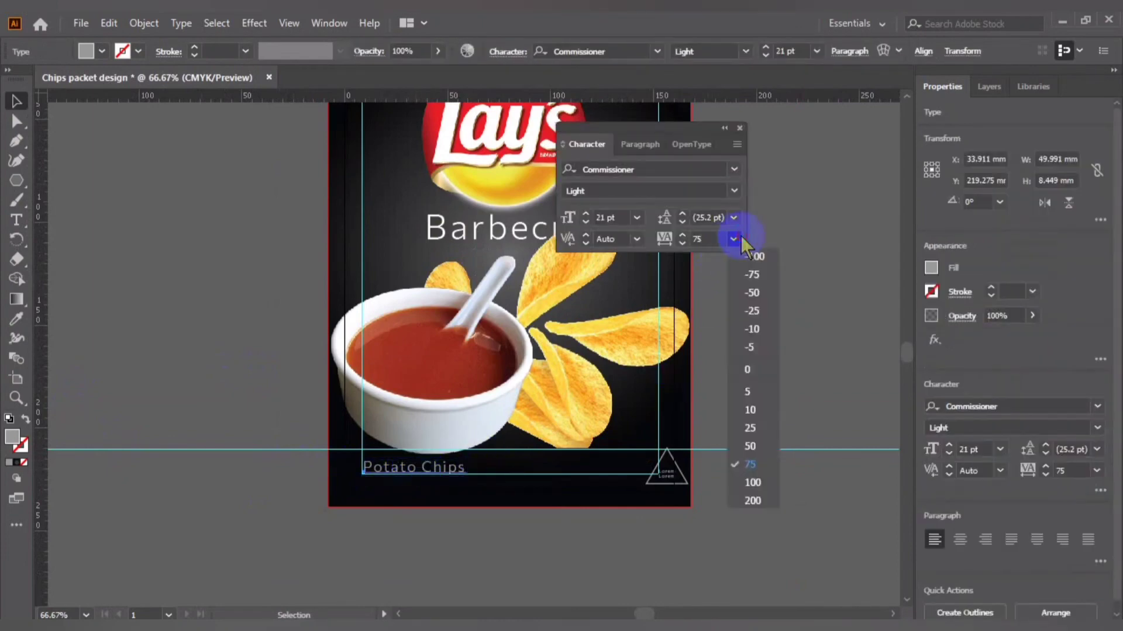
click(754, 478)
Nudge the Potato Chips text slightly down.
click(653, 515)
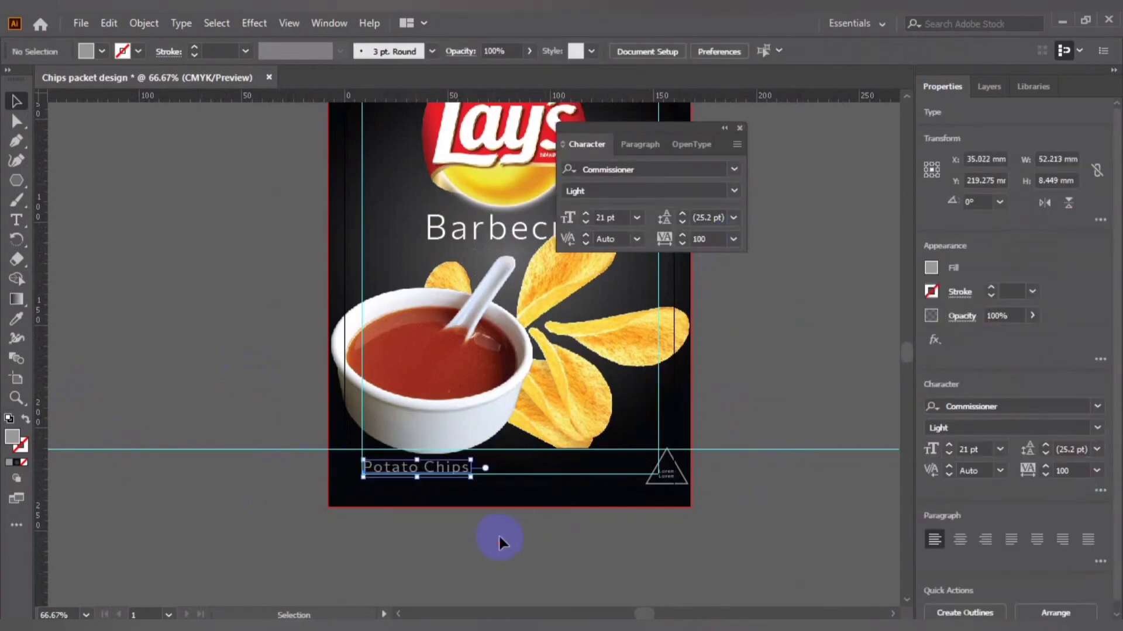
click(740, 127)
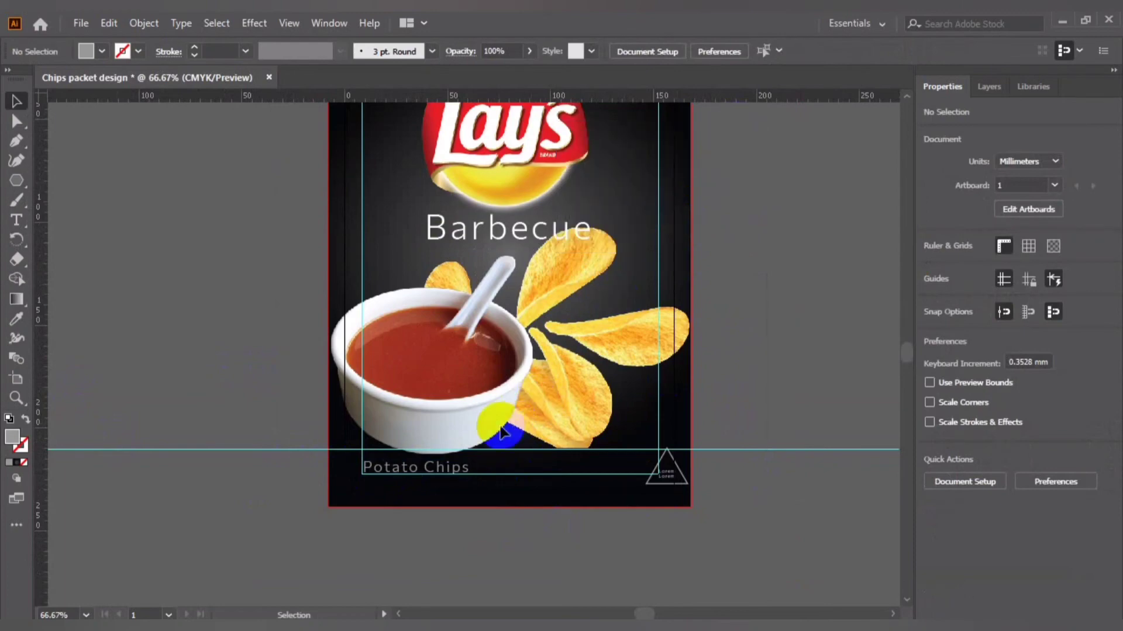
click(424, 471)
key(Down)
key(Down)
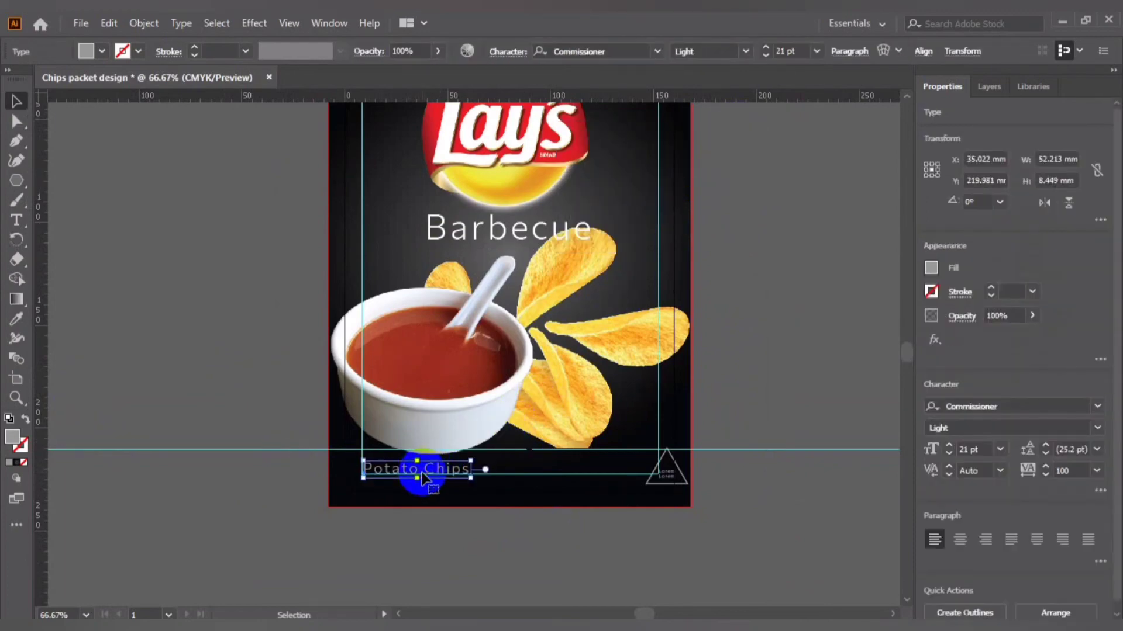
click(790, 450)
Zoom out to view the full packet and check all the artwork.
key(ctrl+minus)
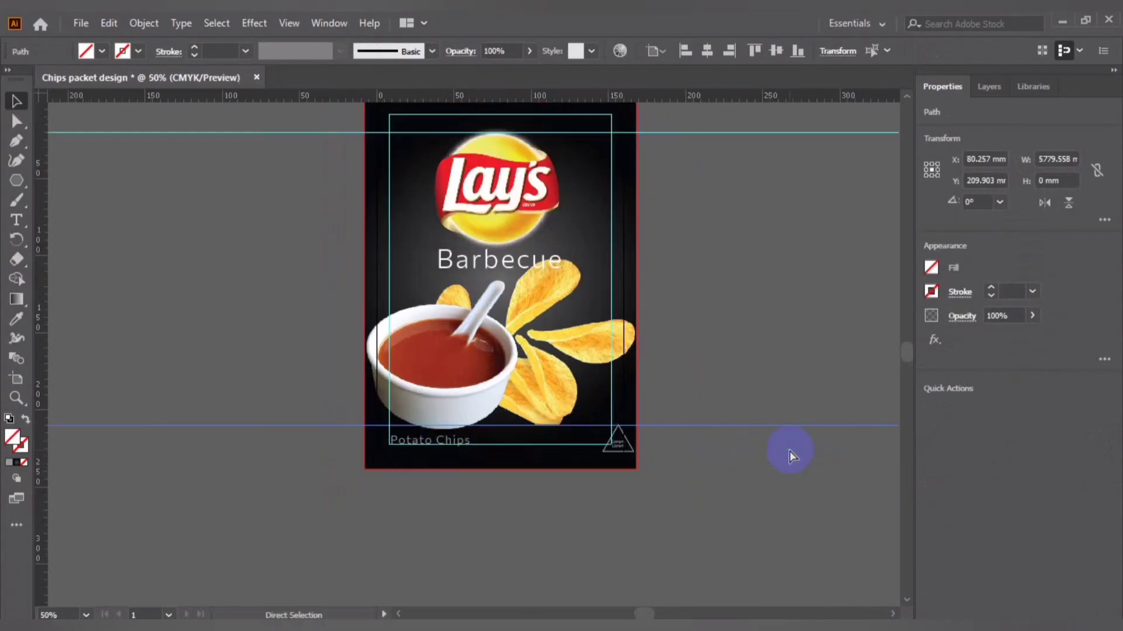
key(ctrl+minus)
mouse_move(692, 346)
mouse_down()
mouse_move(622, 401)
mouse_move(691, 431)
mouse_up()
key(ctrl+plus)
key(ctrl+plus)
scroll(625, 418, down, 2)
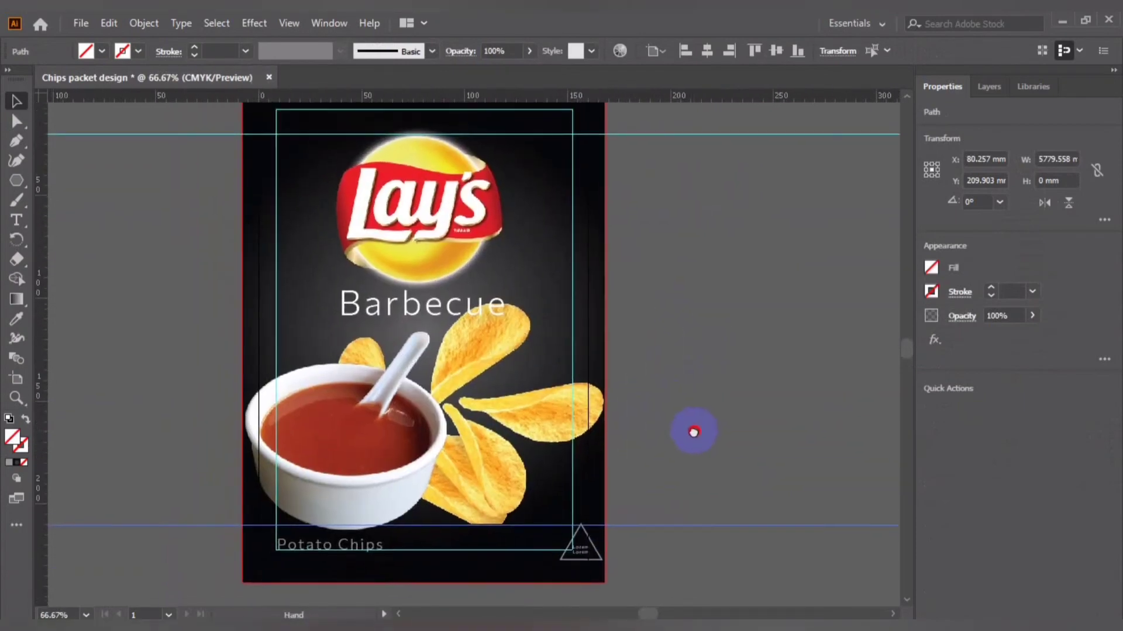
key(ctrl+minus)
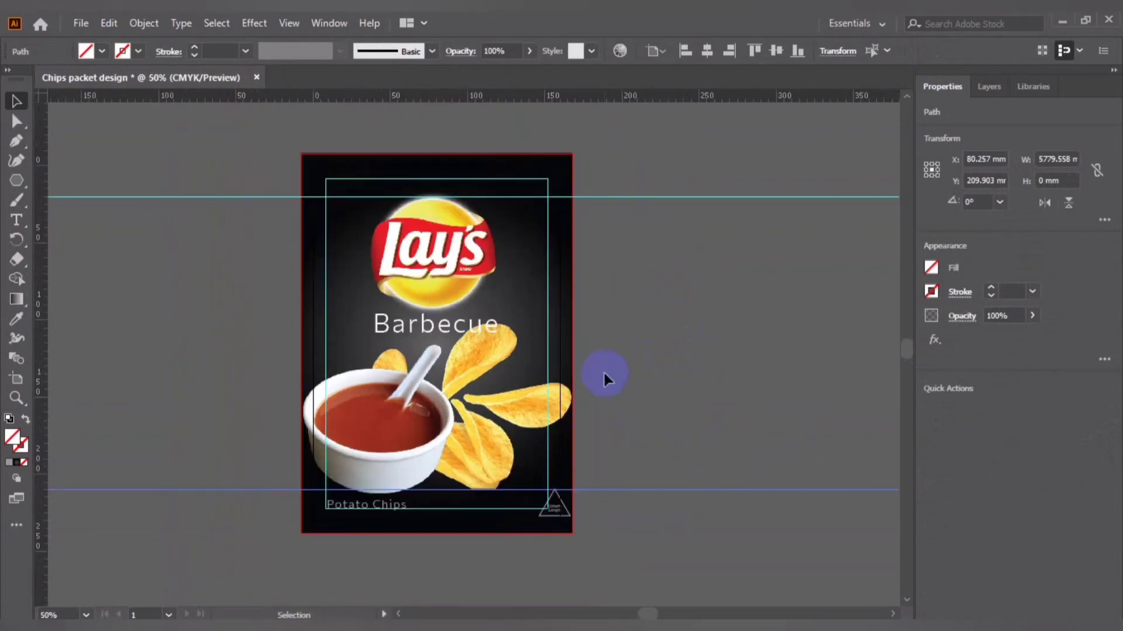
click(172, 226)
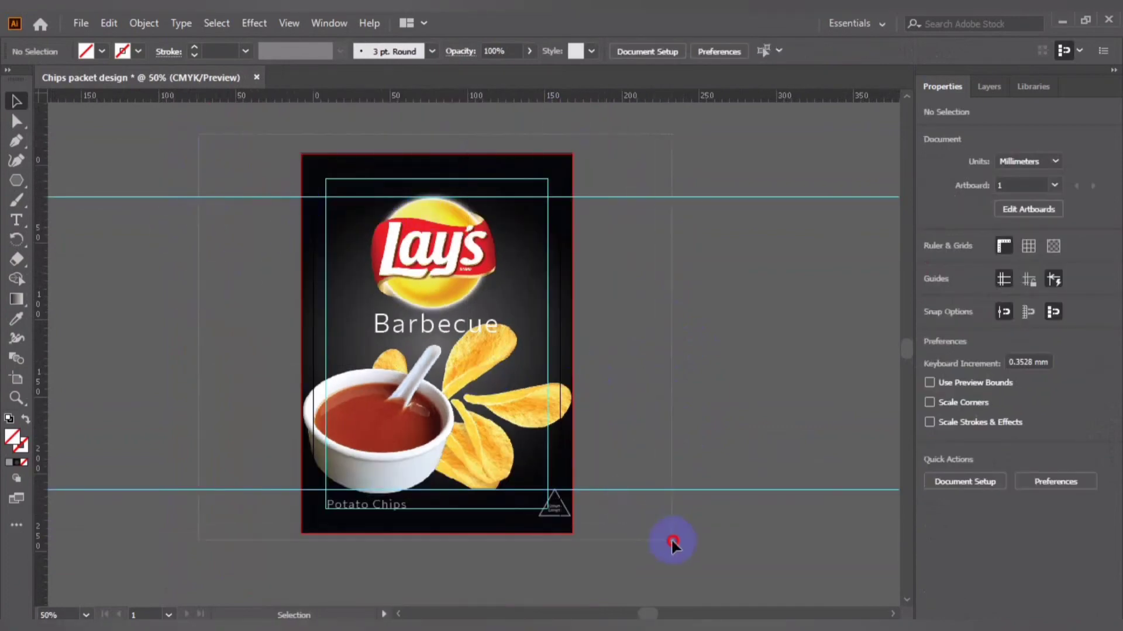
key(ctrl+a)
click(654, 529)
Export the design as JPEG 'black lays photo chips packet design' with default JPEG options.
click(80, 23)
mouse_move(111, 314)
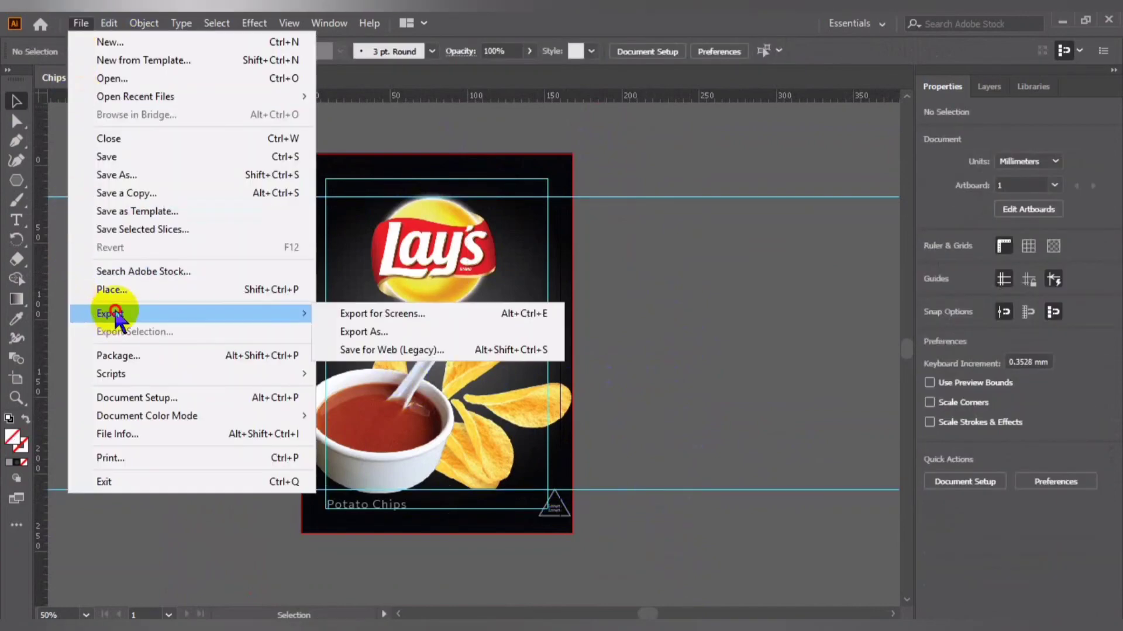
click(349, 333)
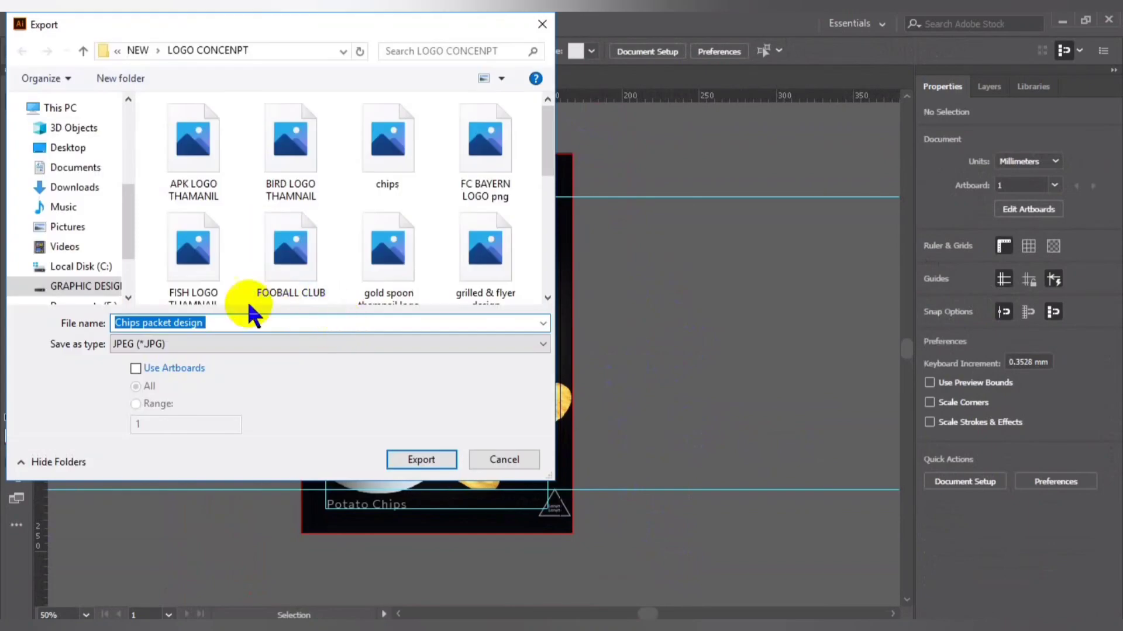
key(BackSpace)
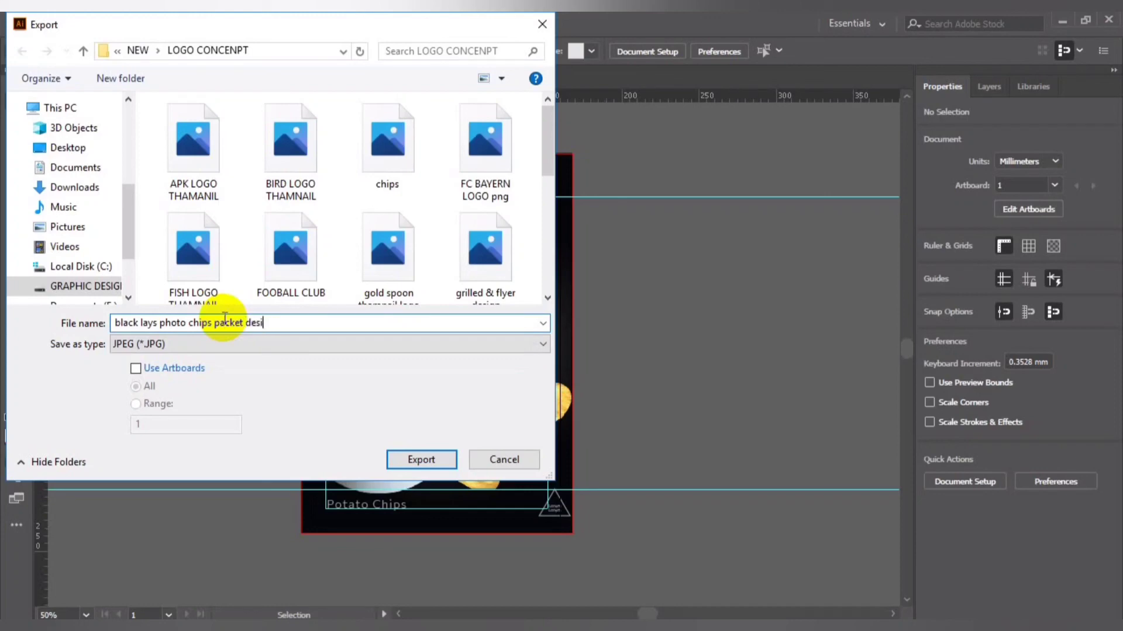
text(n)
key(Return)
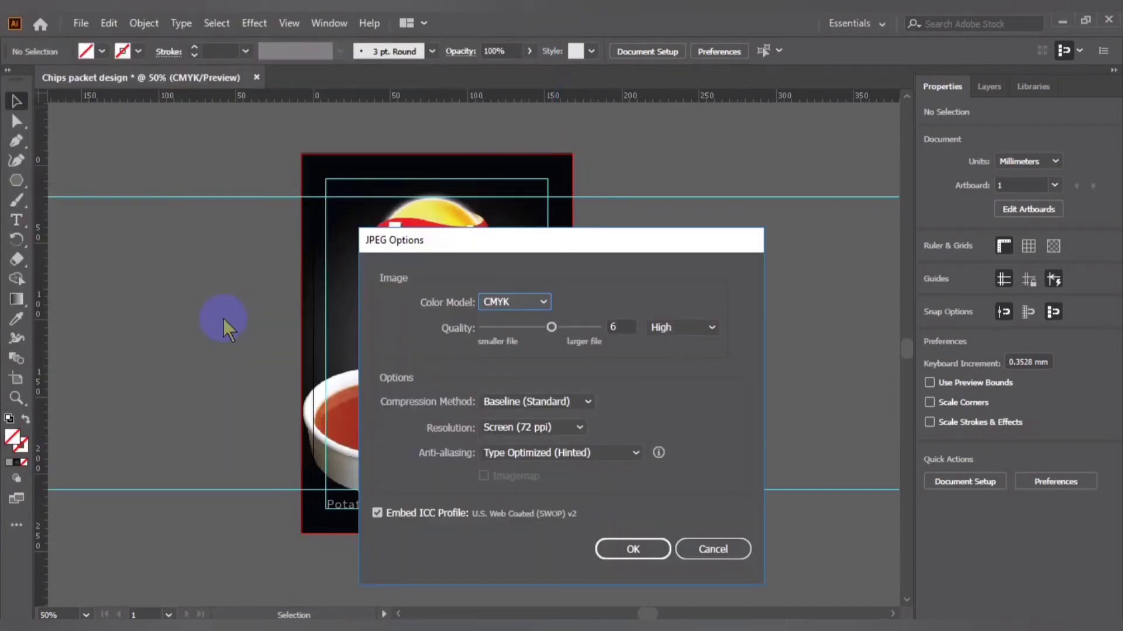
click(640, 548)
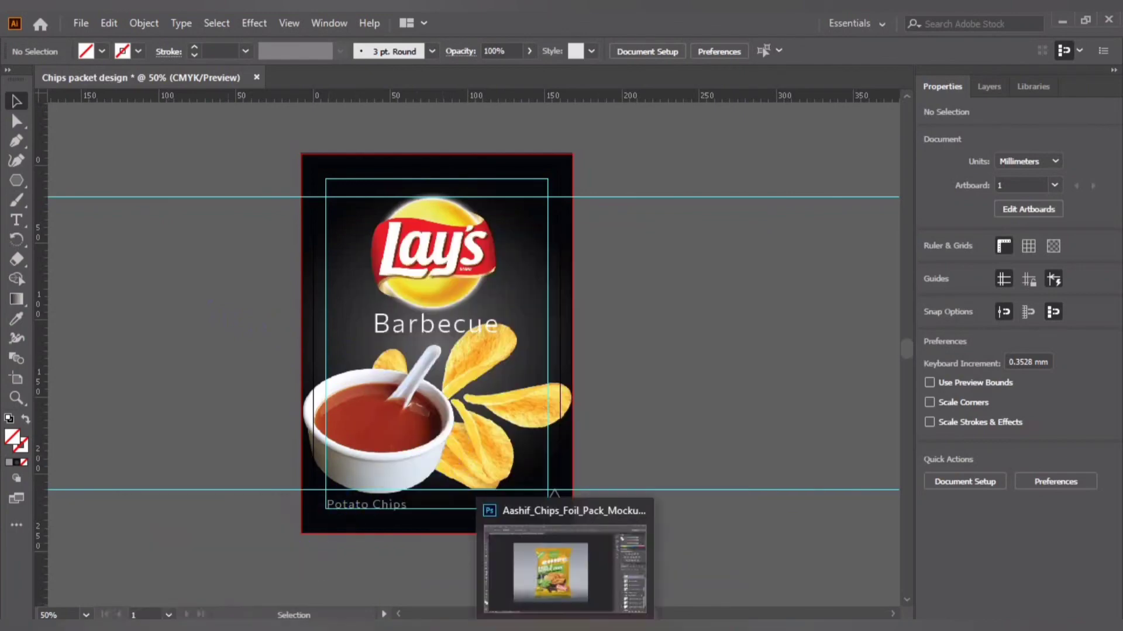
Switch to the Photoshop mockup, try dragging in the exported image, then cancel it.
click(564, 561)
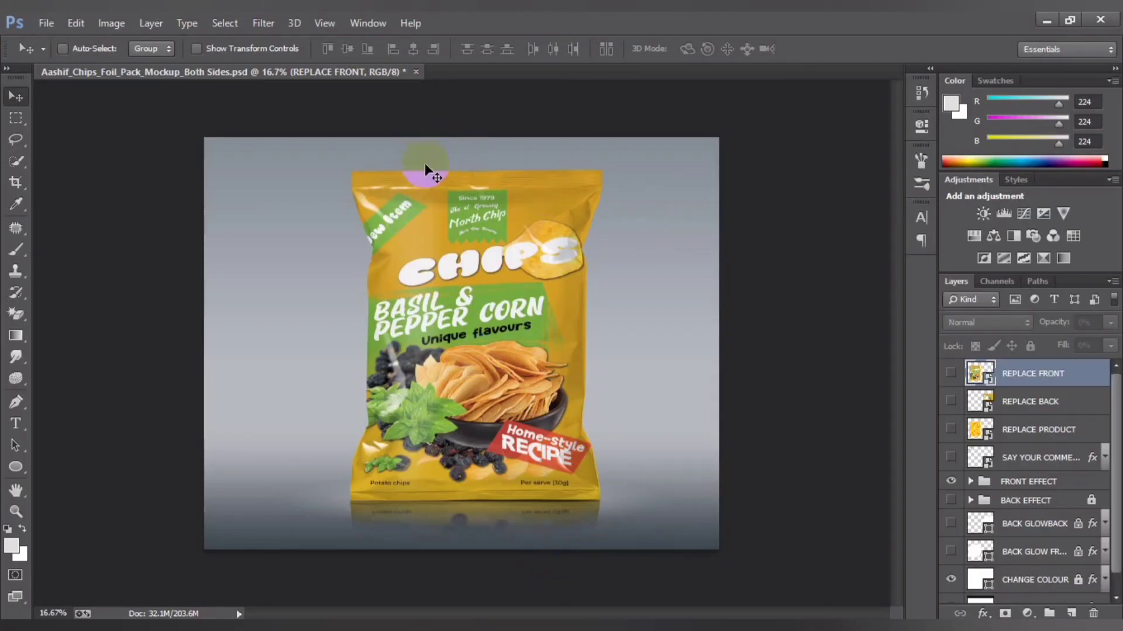
mouse_move(82, 602)
click(81, 591)
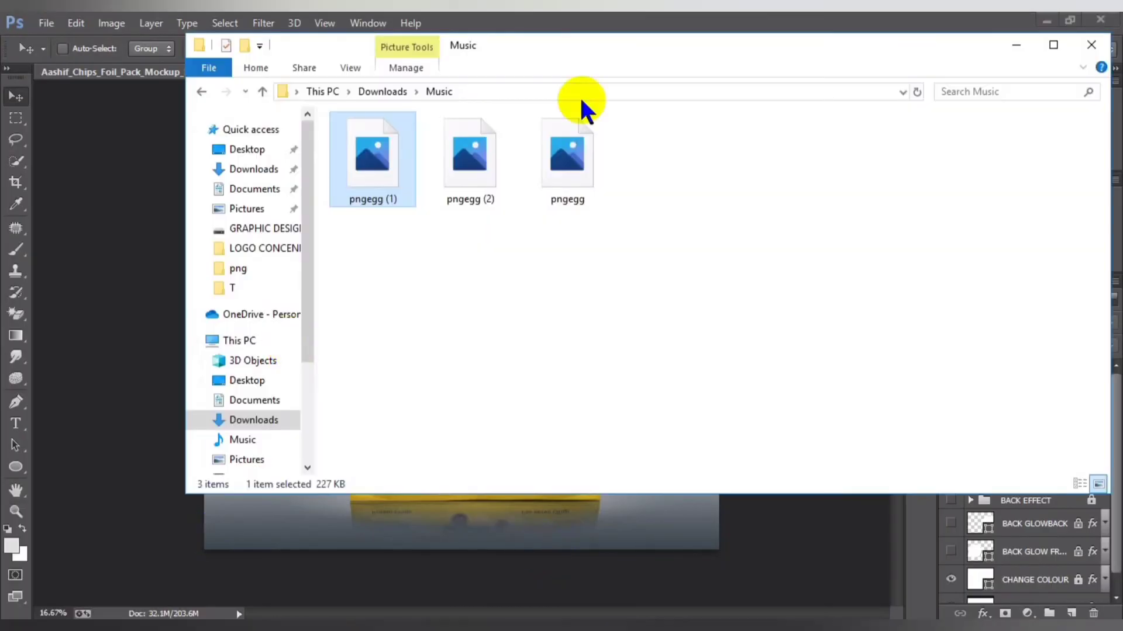
click(1093, 42)
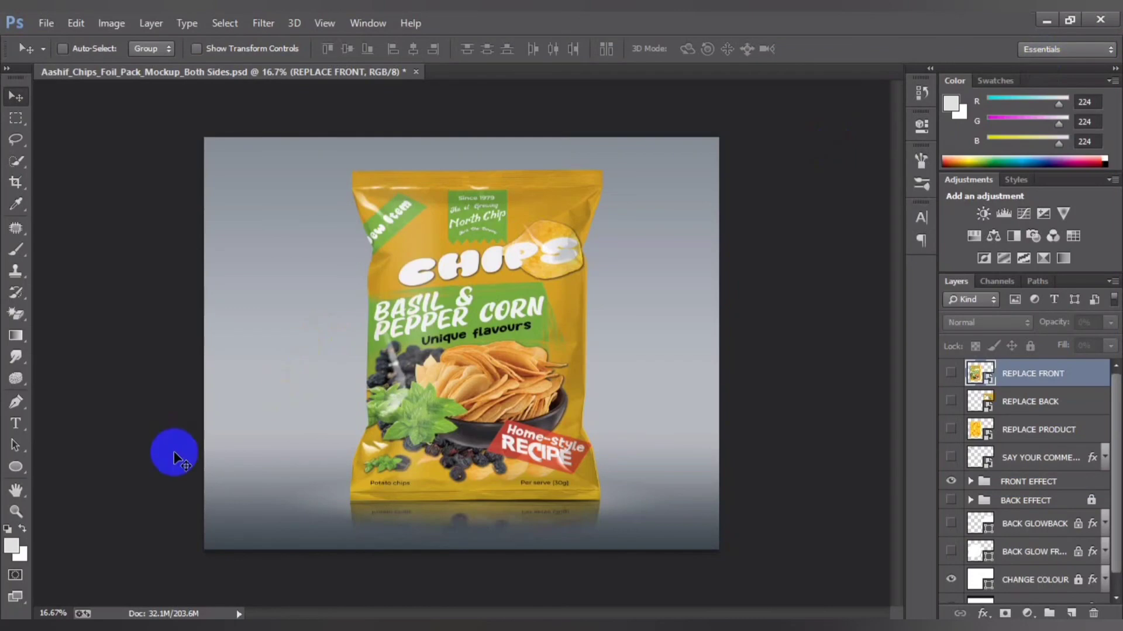
key(super+e)
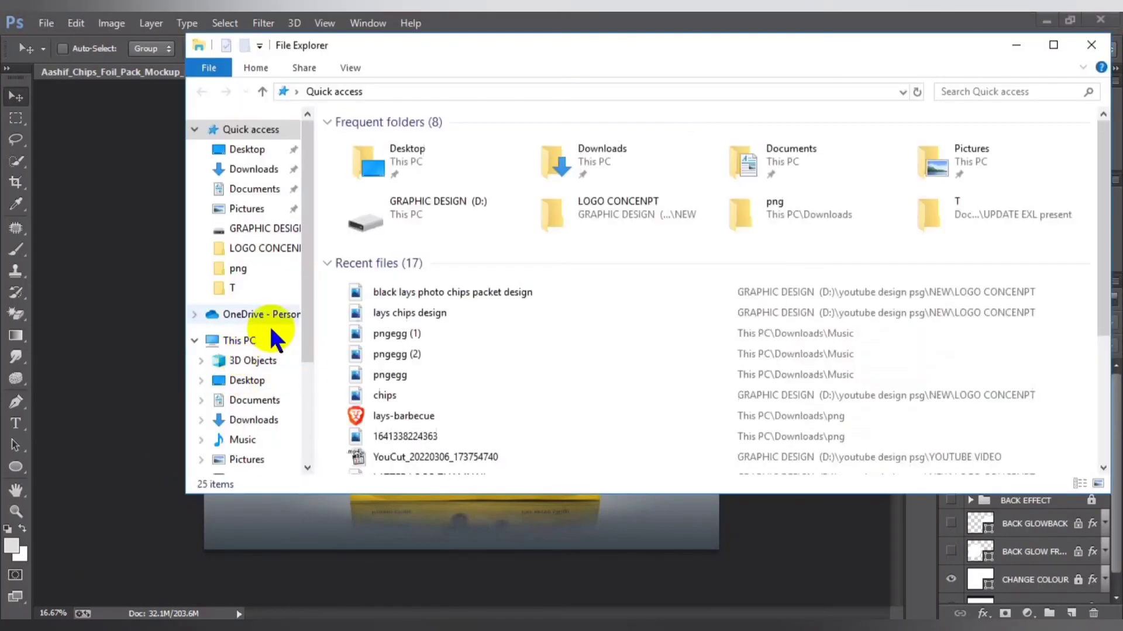
drag(401, 290, 205, 377)
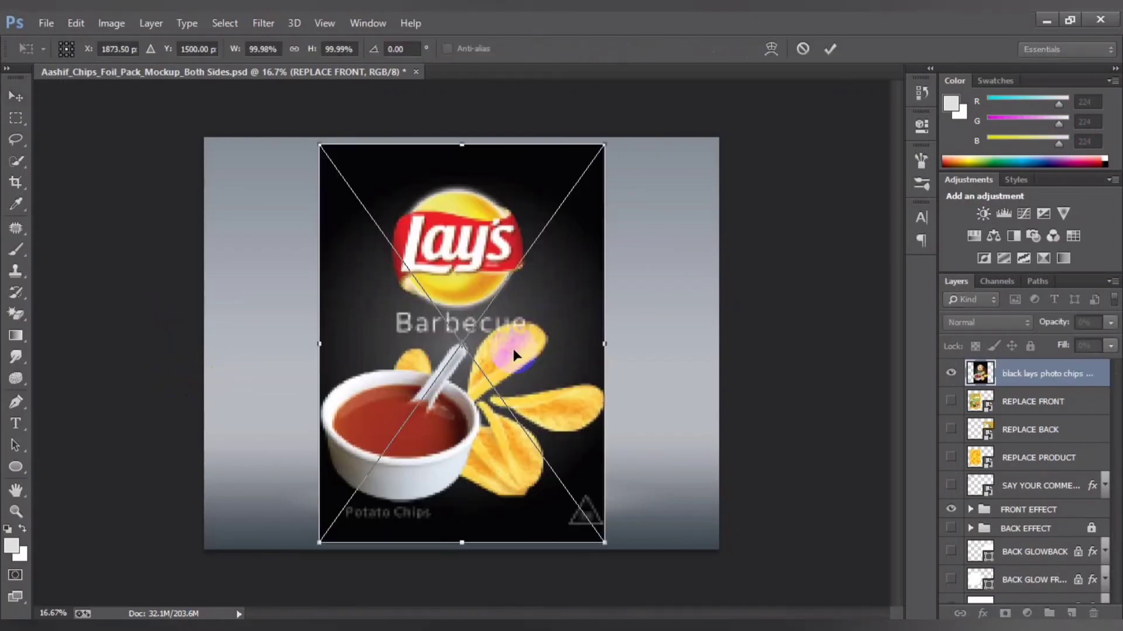
key(Escape)
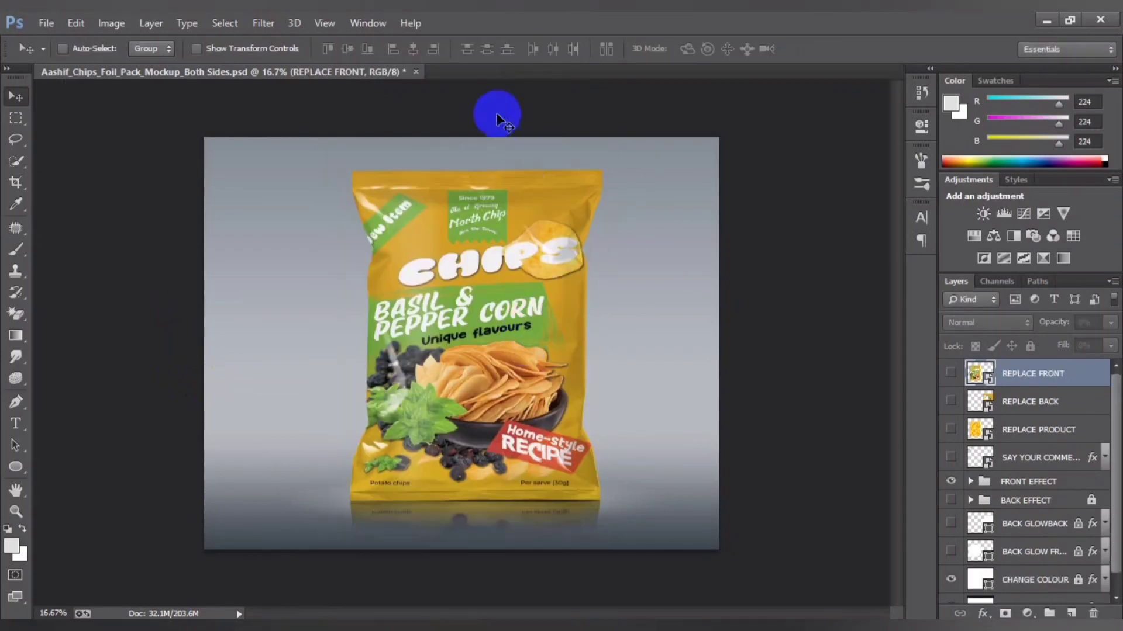
Open the REPLACE FRONT smart object contents and bring up File Explorer.
double_click(979, 372)
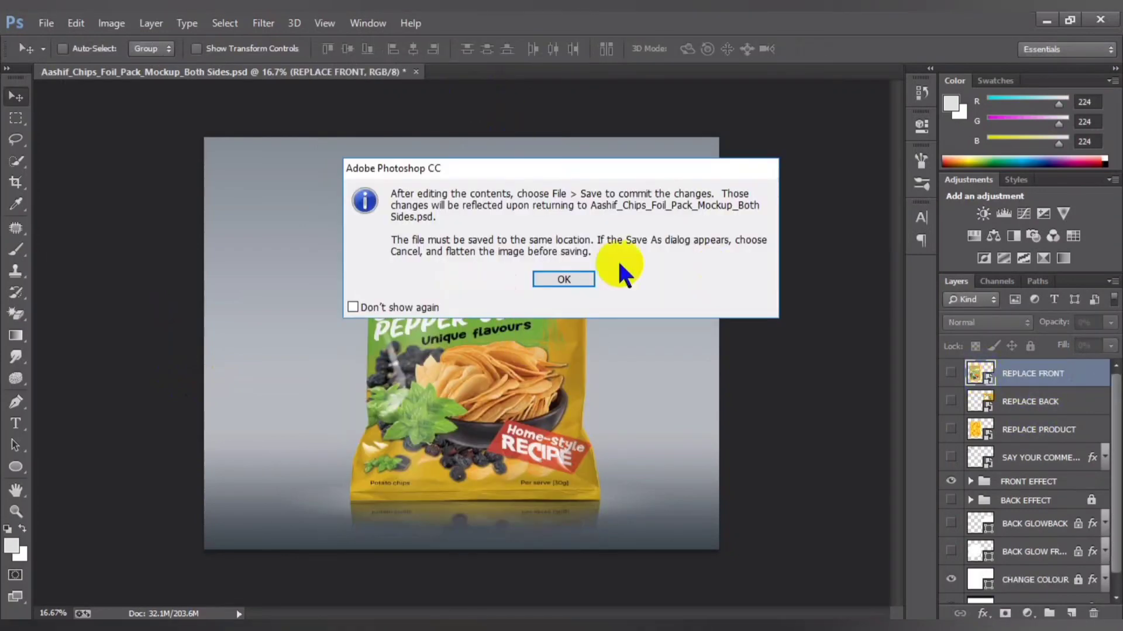
click(572, 280)
key(alt+Tab)
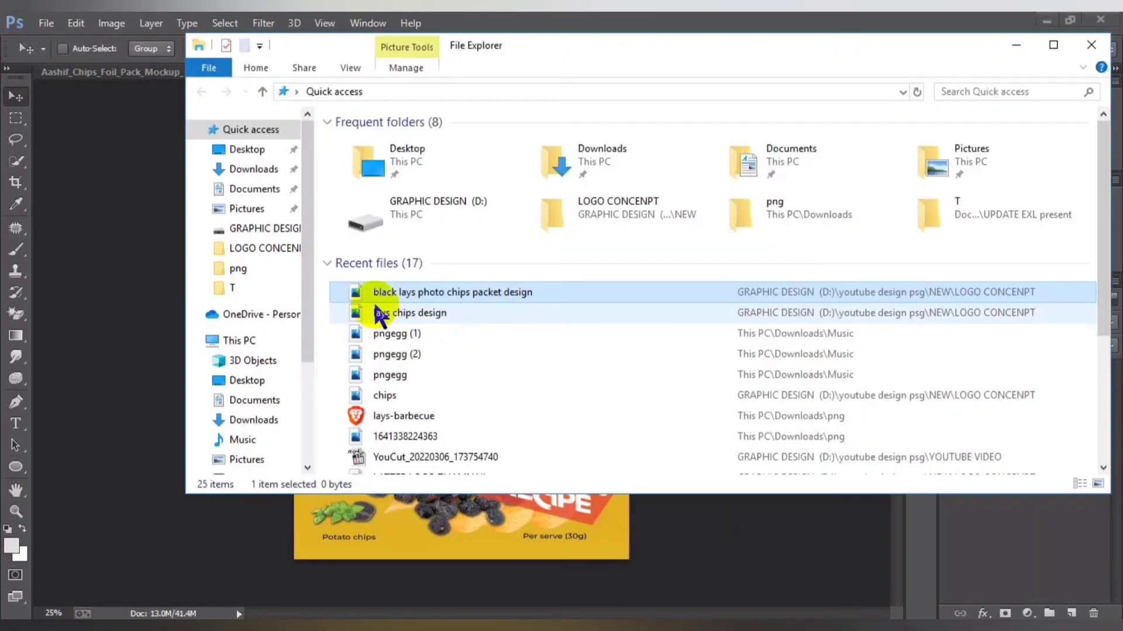
Place and commit the exported Lay's JPEG, then set free transform to Distort.
drag(376, 305, 427, 303)
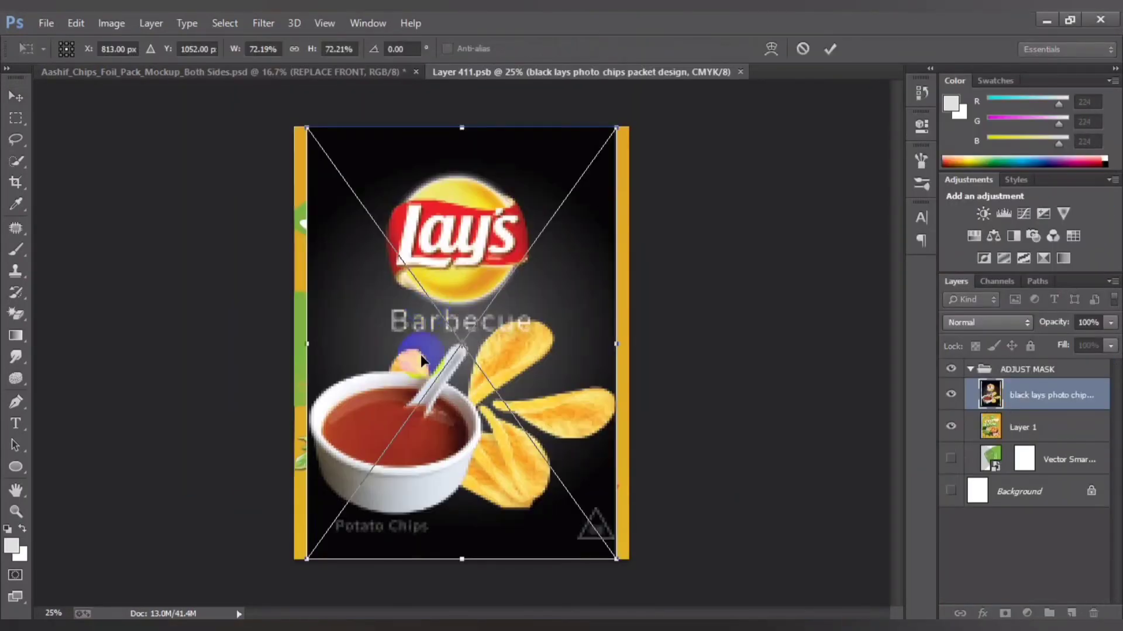
click(830, 49)
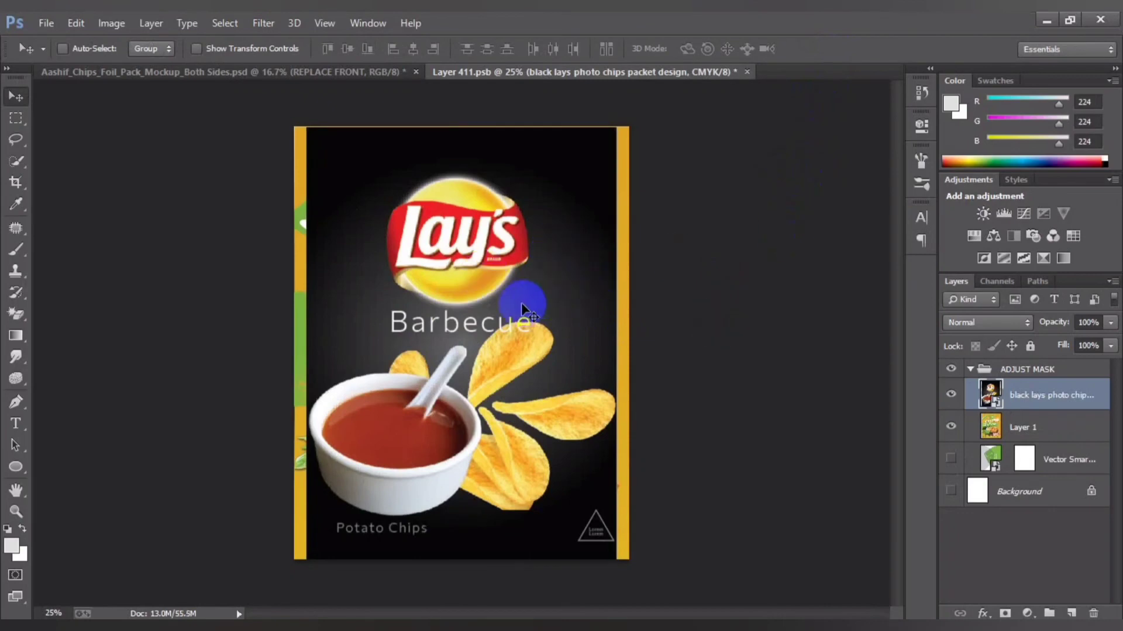
key(ctrl+t)
right_click(526, 258)
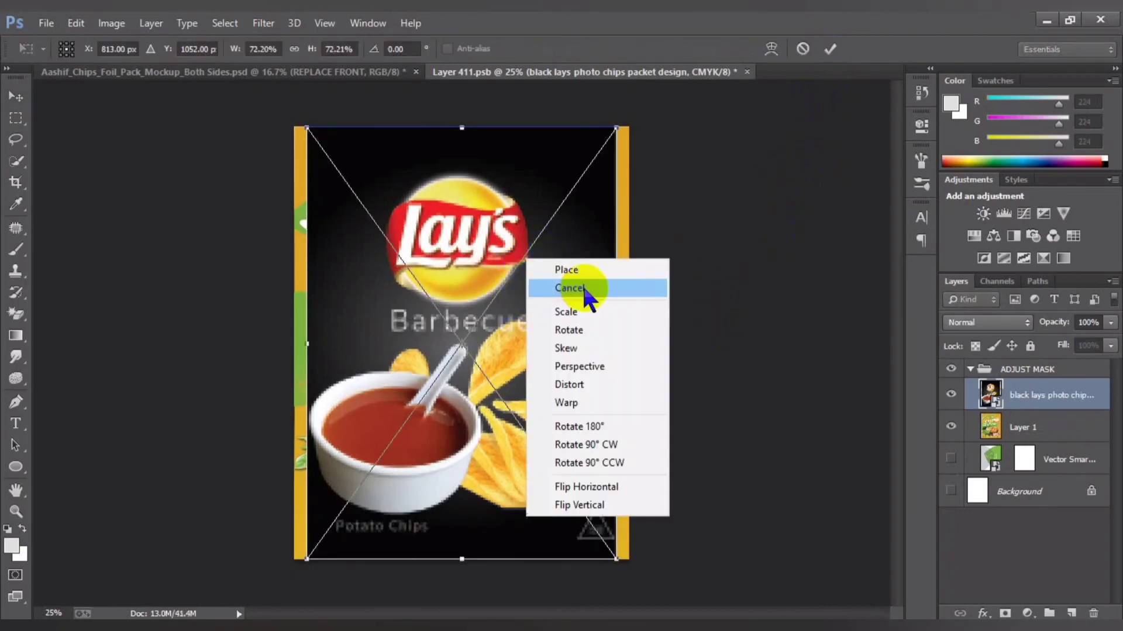
click(570, 384)
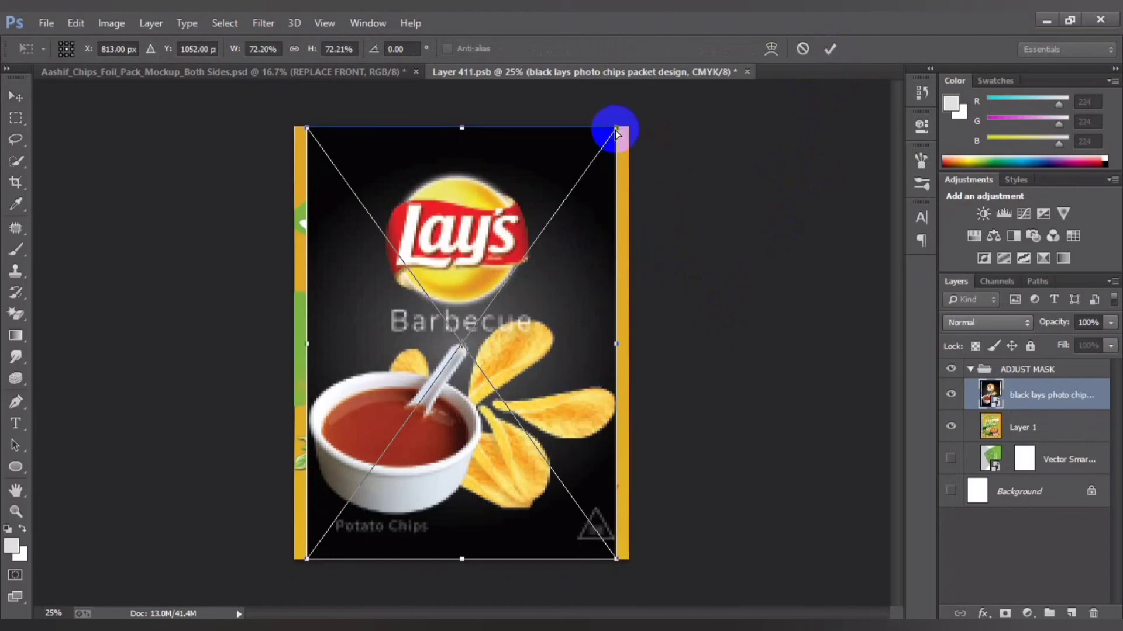
Stretch all four corners to the canvas edges, apply, and save the smart object.
drag(617, 129, 628, 126)
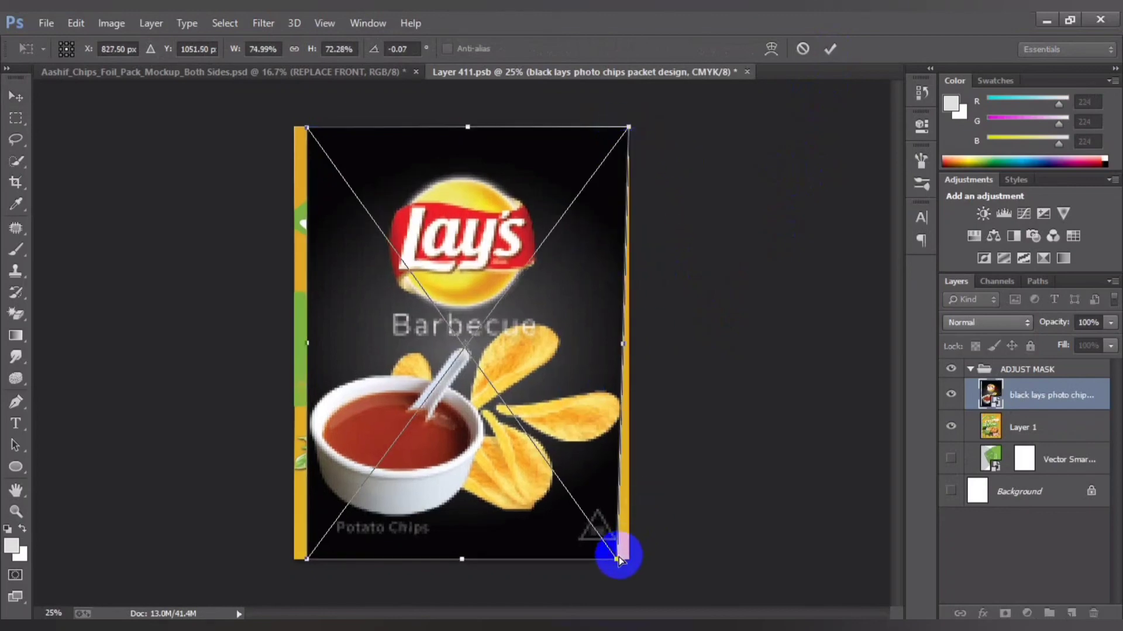
drag(618, 558, 621, 562)
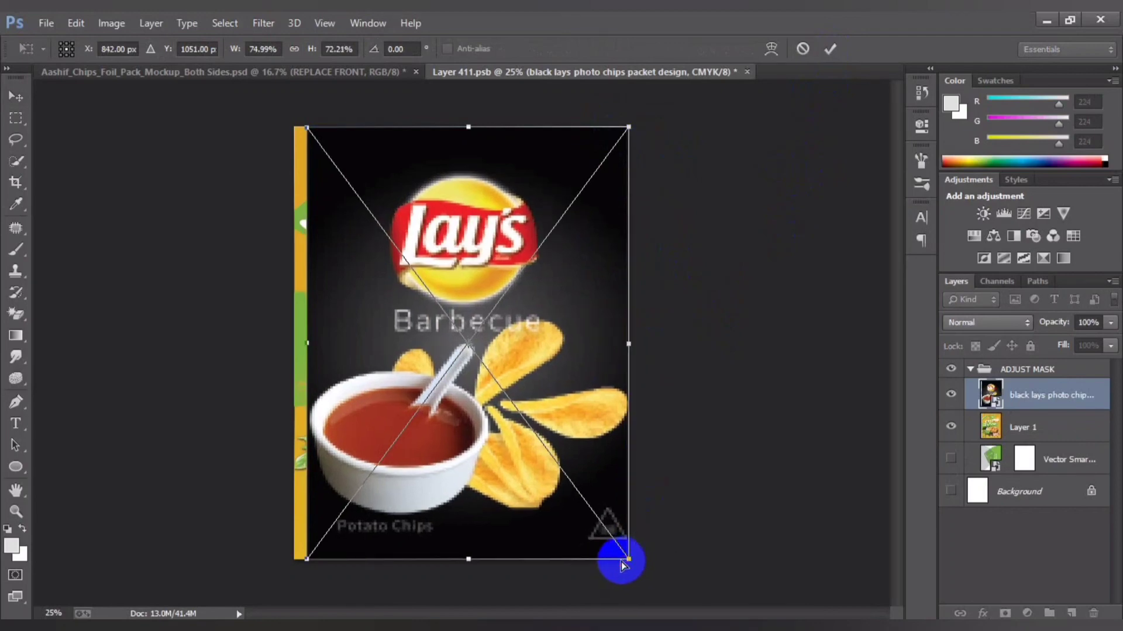
drag(305, 560, 298, 564)
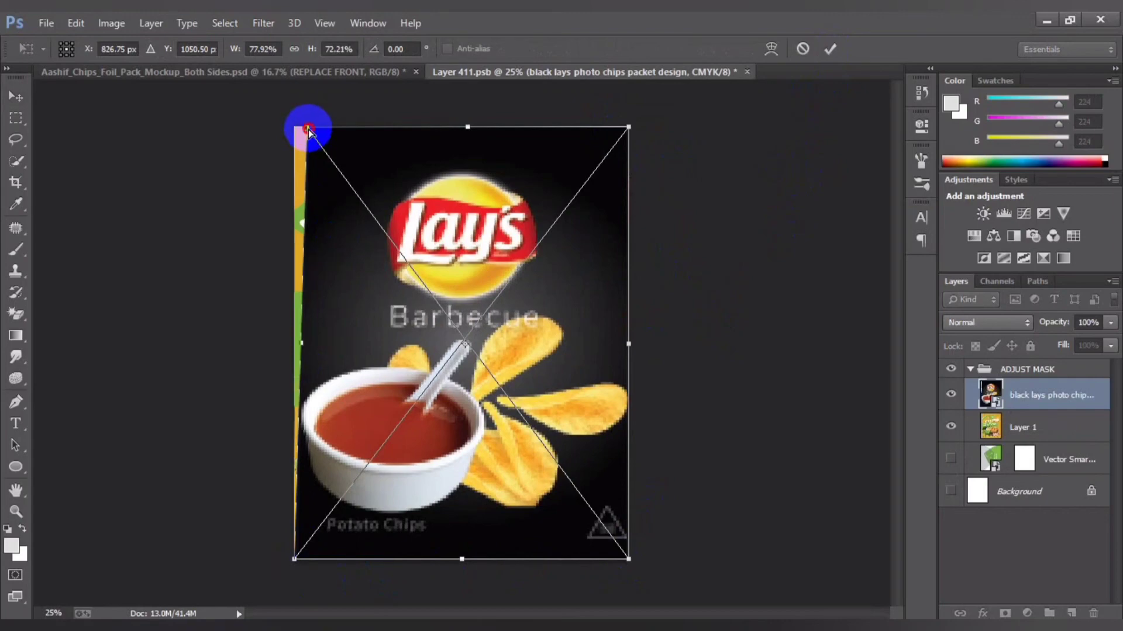
drag(309, 129, 299, 134)
key(Return)
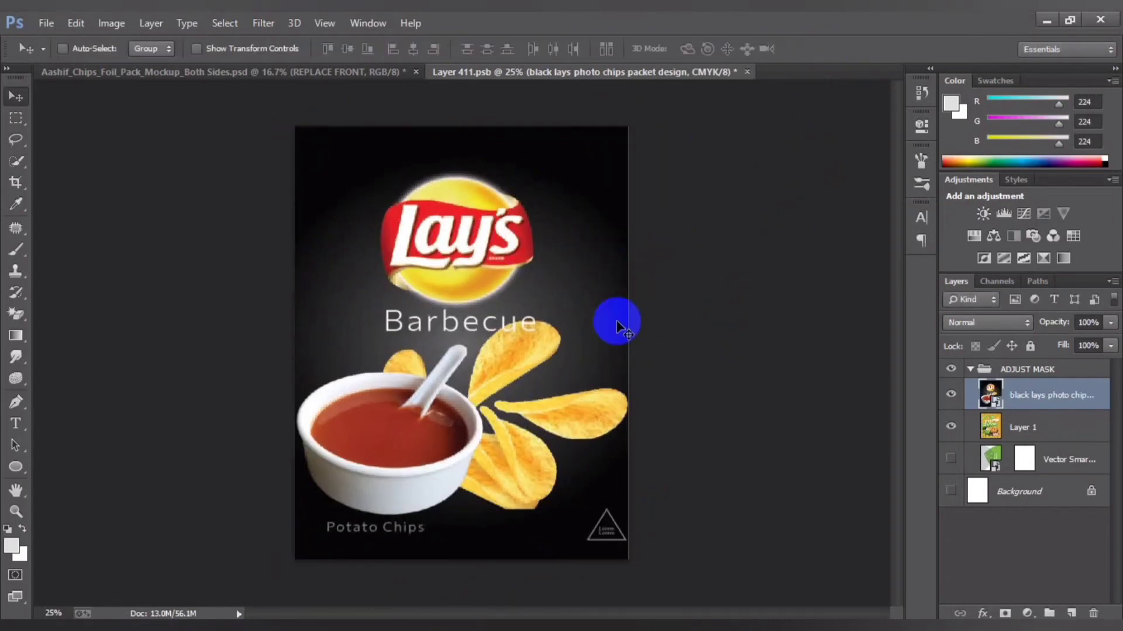
key(ctrl+s)
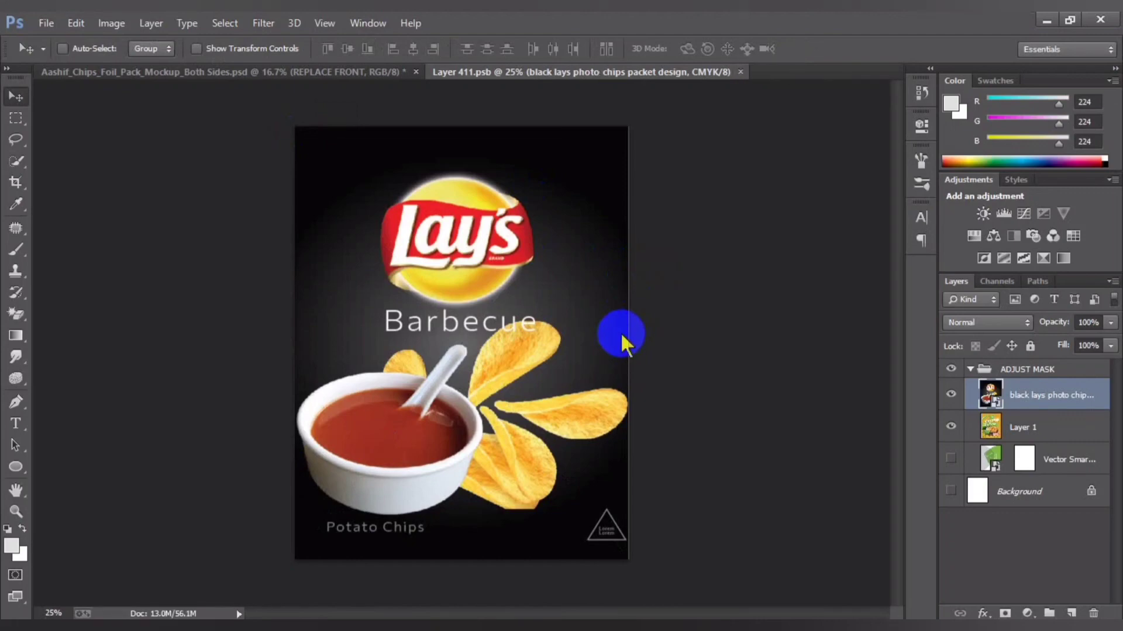
Return to the foil-pack mockup and zoom in and out to inspect the black Lay's Barbecue bag.
click(332, 72)
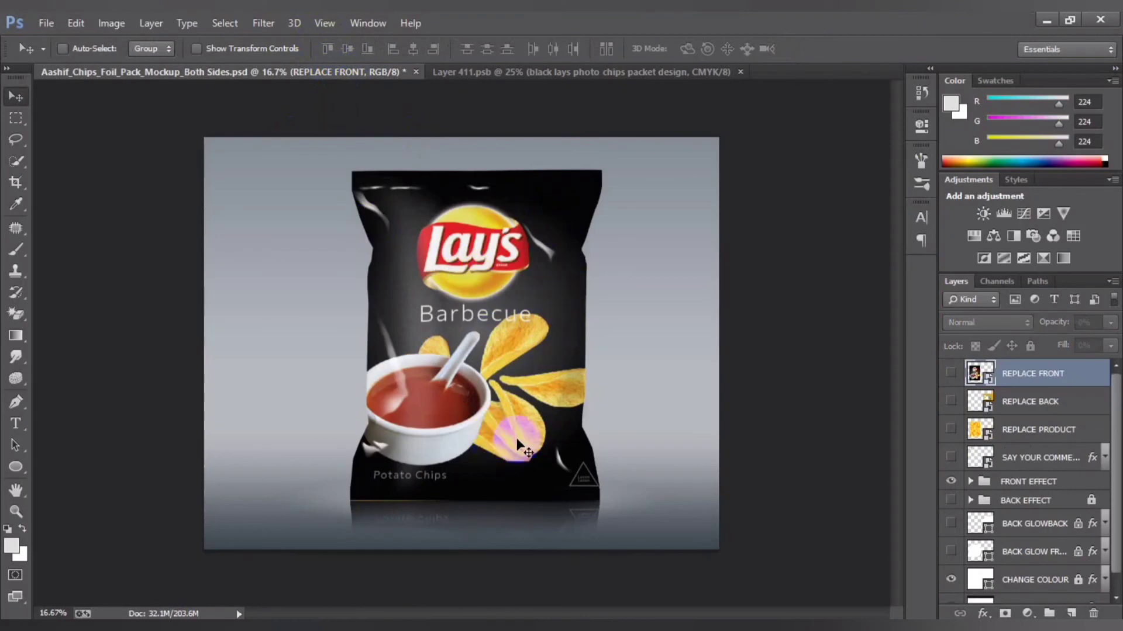
key(ctrl+plus)
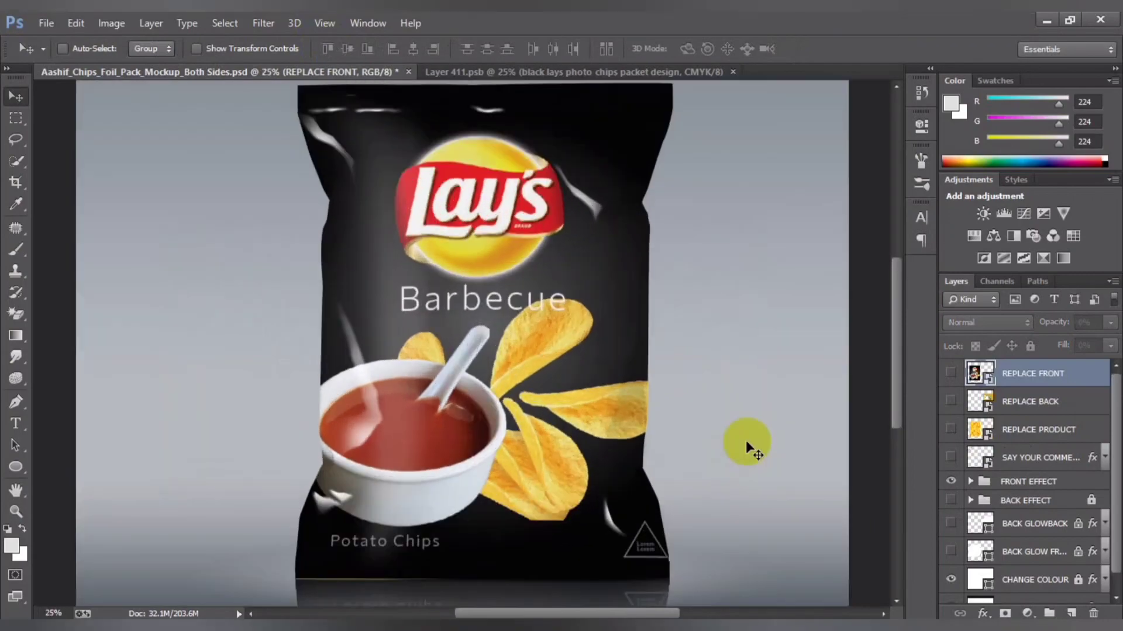
key(ctrl+minus)
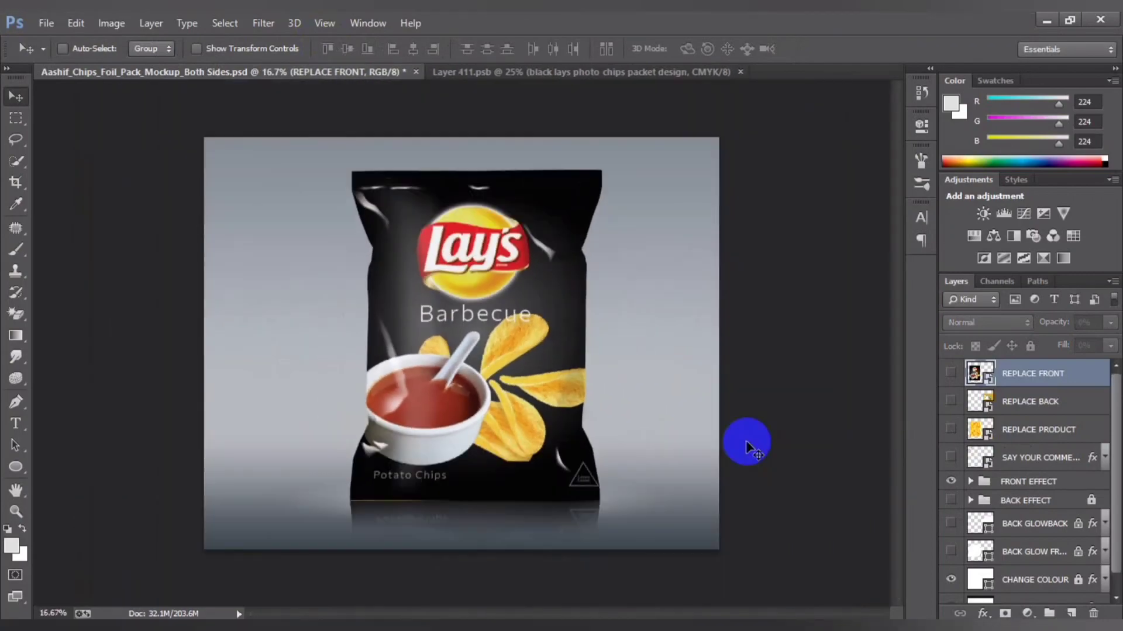